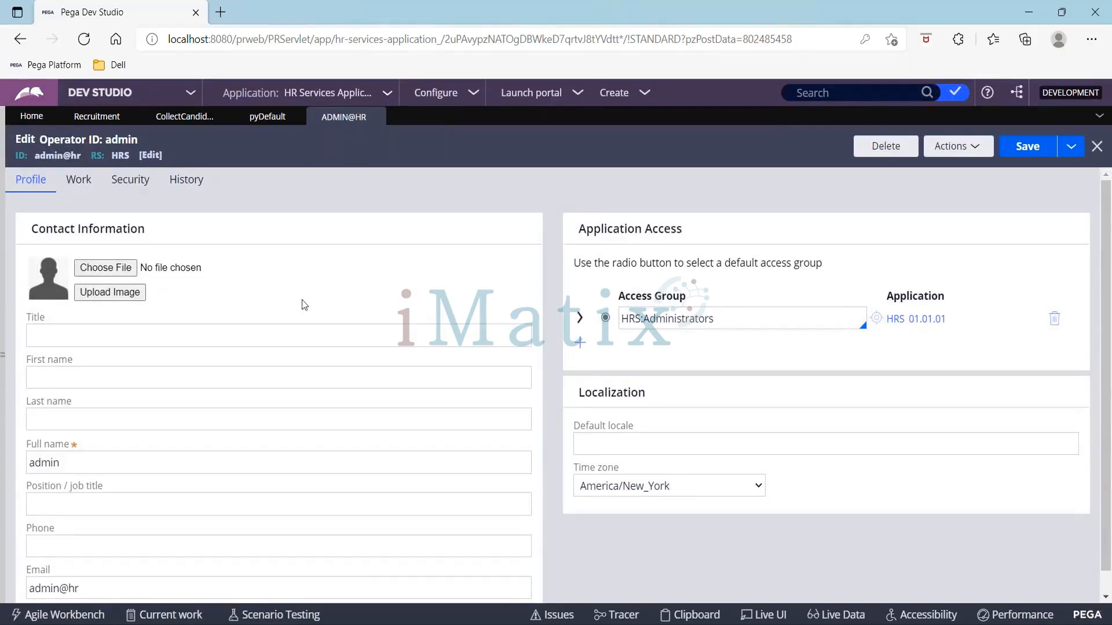
# Step: Save the admin operator record as a new operator with the short description manager
pyautogui.click(1071, 147)
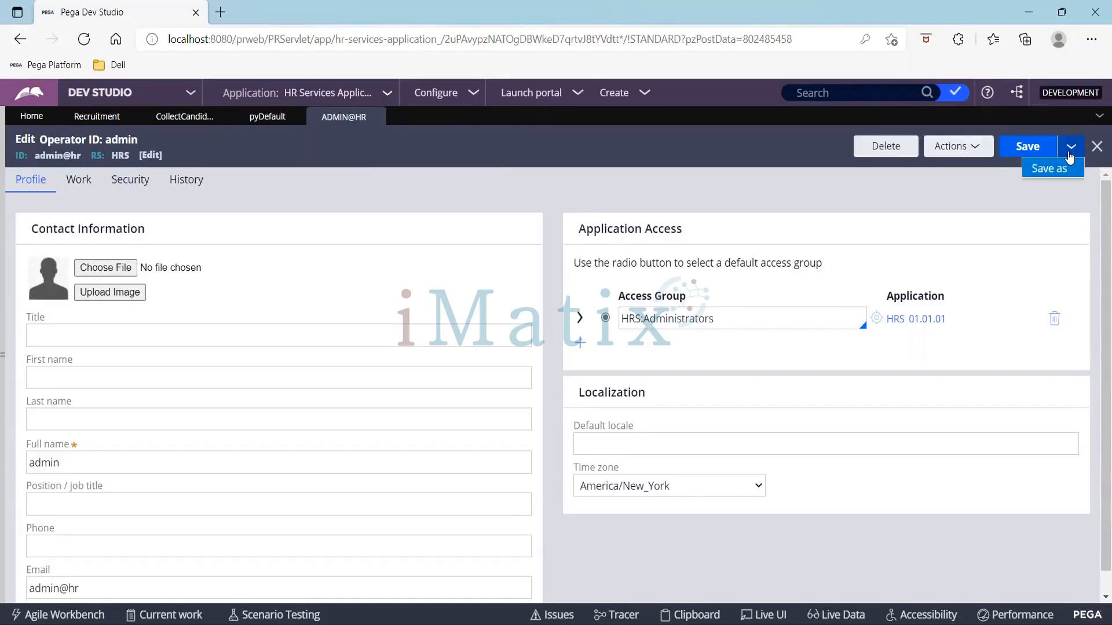
pyautogui.click(1056, 175)
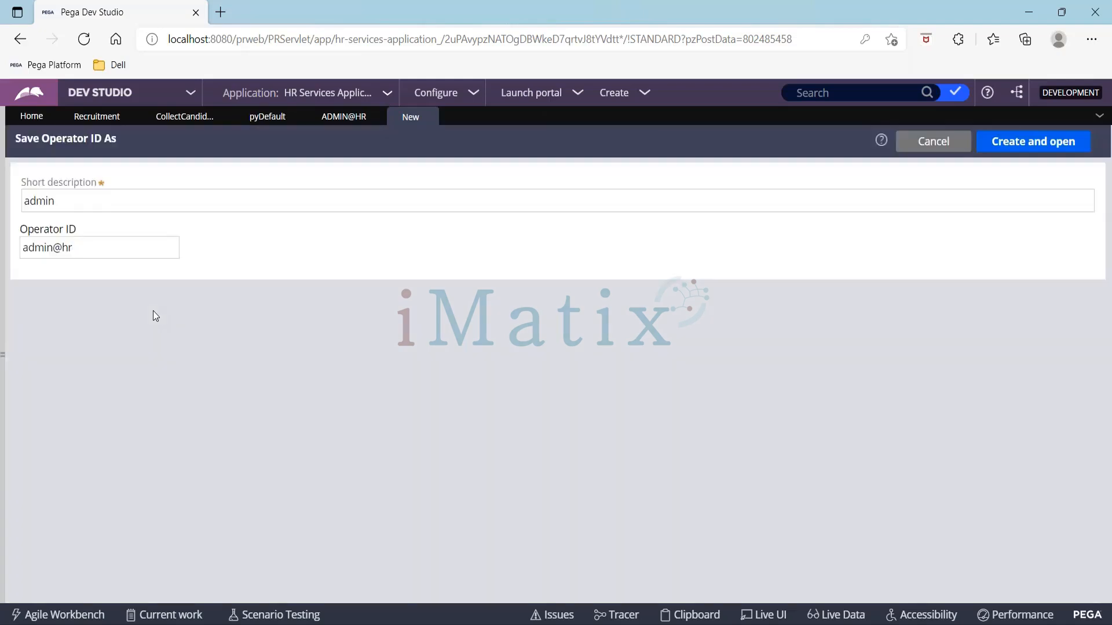
pyautogui.click(112, 205)
pyautogui.press('BackSpace')
pyautogui.press('BackSpace')
pyautogui.press('BackSpace')
pyautogui.press('BackSpace')
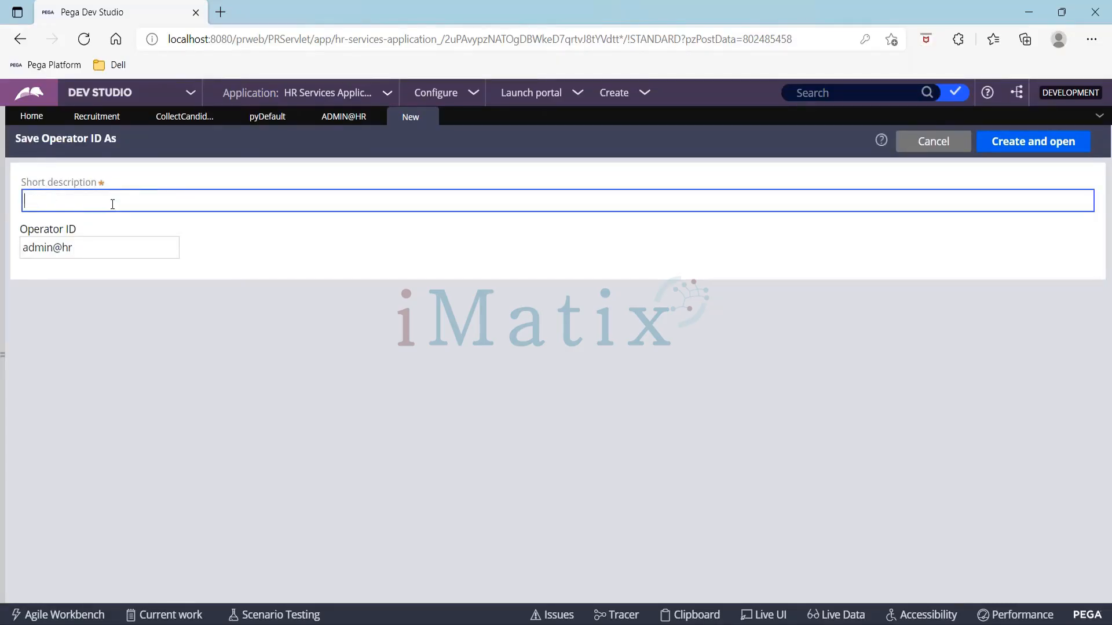
pyautogui.write('manager')
pyautogui.press('Tab')
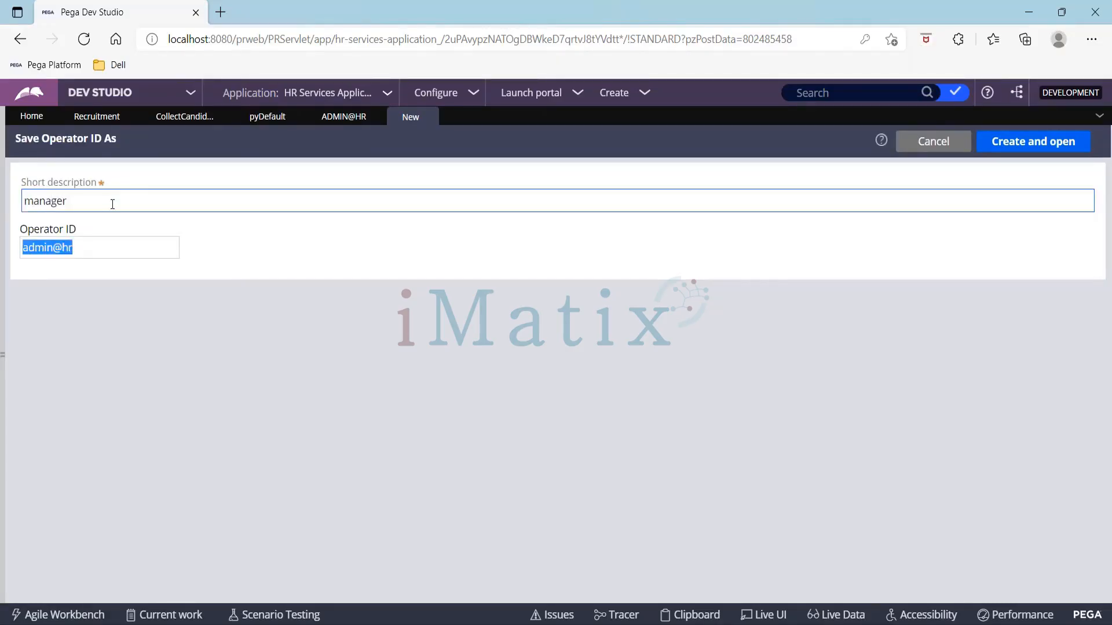
# Step: Set the new operator ID to manager@hr and create and open the record
pyautogui.write('manager')
pyautogui.press('Delete')
pyautogui.press('Delete')
pyautogui.press('Delete')
pyautogui.press('Delete')
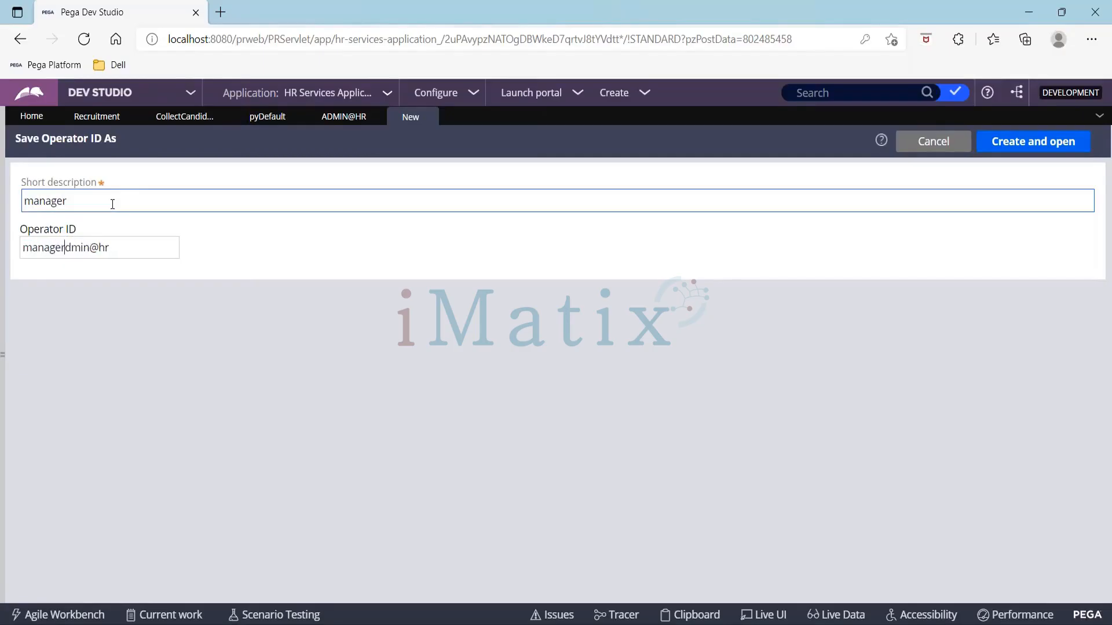
pyautogui.press('Delete')
pyautogui.click(1004, 150)
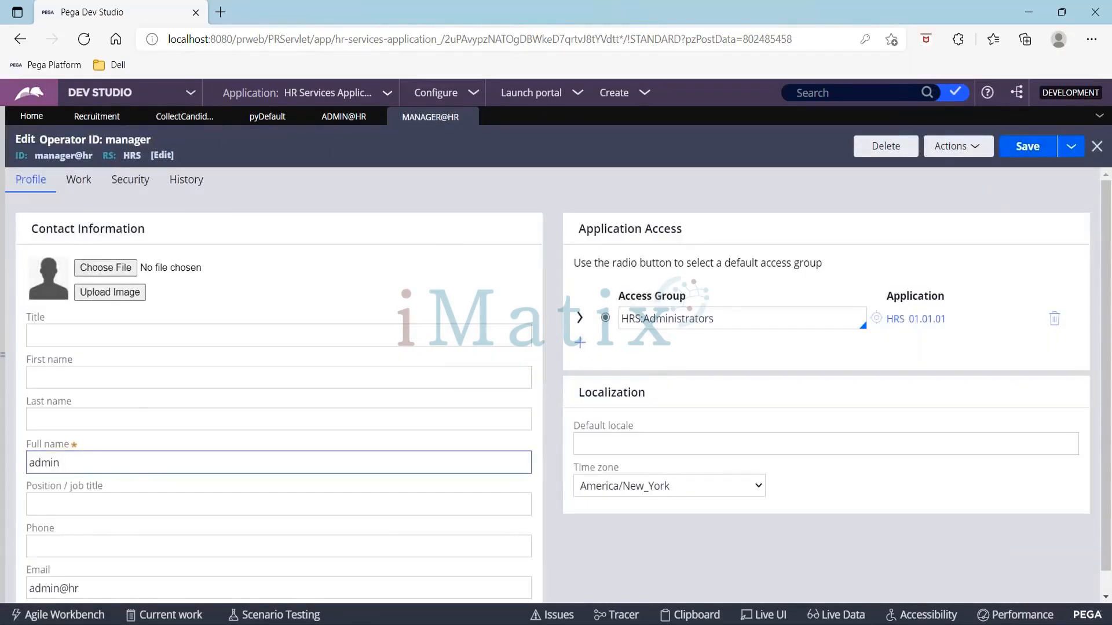
# Step: Change the manager operator's full name to manager
pyautogui.doubleClick(128, 470)
pyautogui.press('BackSpace')
pyautogui.write('manager')
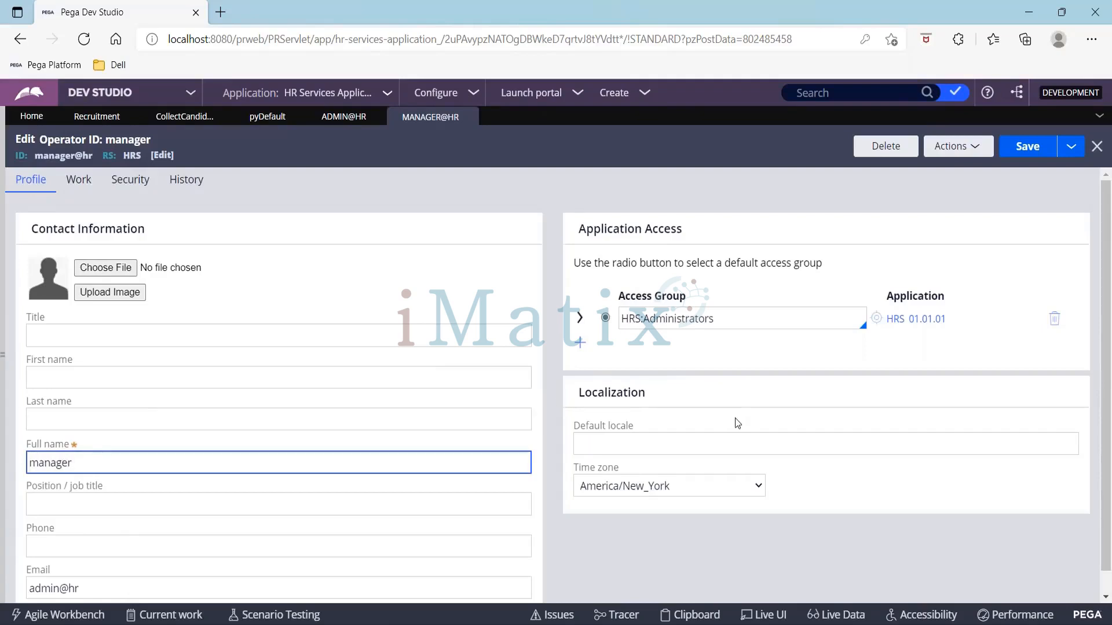
# Step: Change the manager operator's access group to HRS:Managers and save the record
pyautogui.click(825, 317)
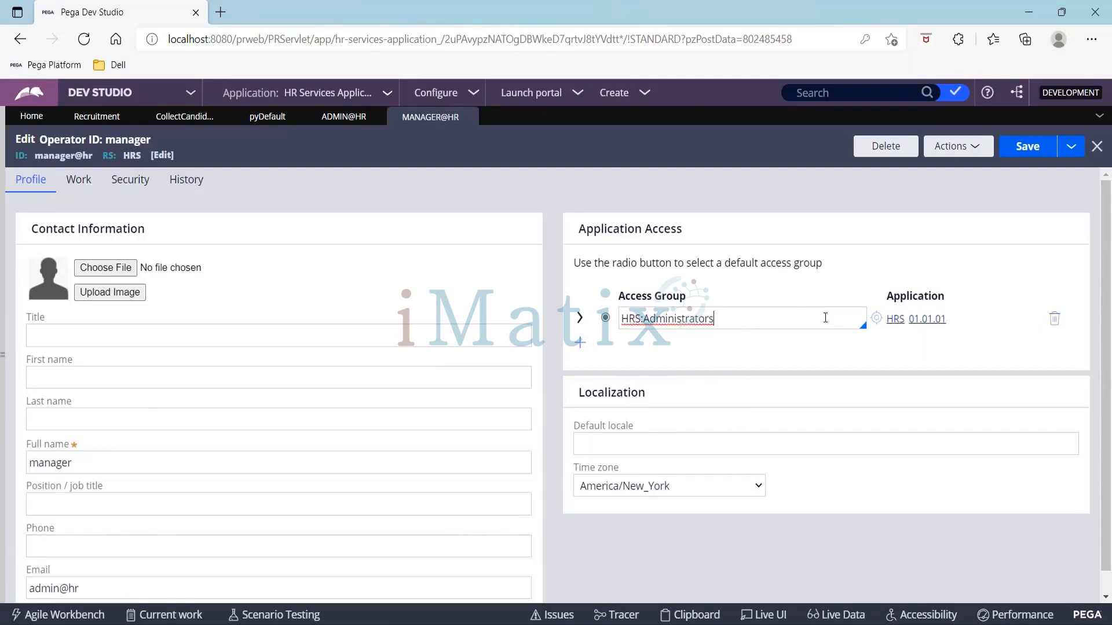
pyautogui.press('BackSpace')
pyautogui.press('BackSpace')
pyautogui.press('BackSpace')
pyautogui.press('BackSpace')
pyautogui.press('BackSpace')
pyautogui.press('BackSpace')
pyautogui.press('BackSpace')
pyautogui.press('BackSpace')
pyautogui.press('BackSpace')
pyautogui.press('BackSpace')
pyautogui.press('BackSpace')
pyautogui.press('BackSpace')
pyautogui.press('BackSpace')
pyautogui.press('BackSpace')
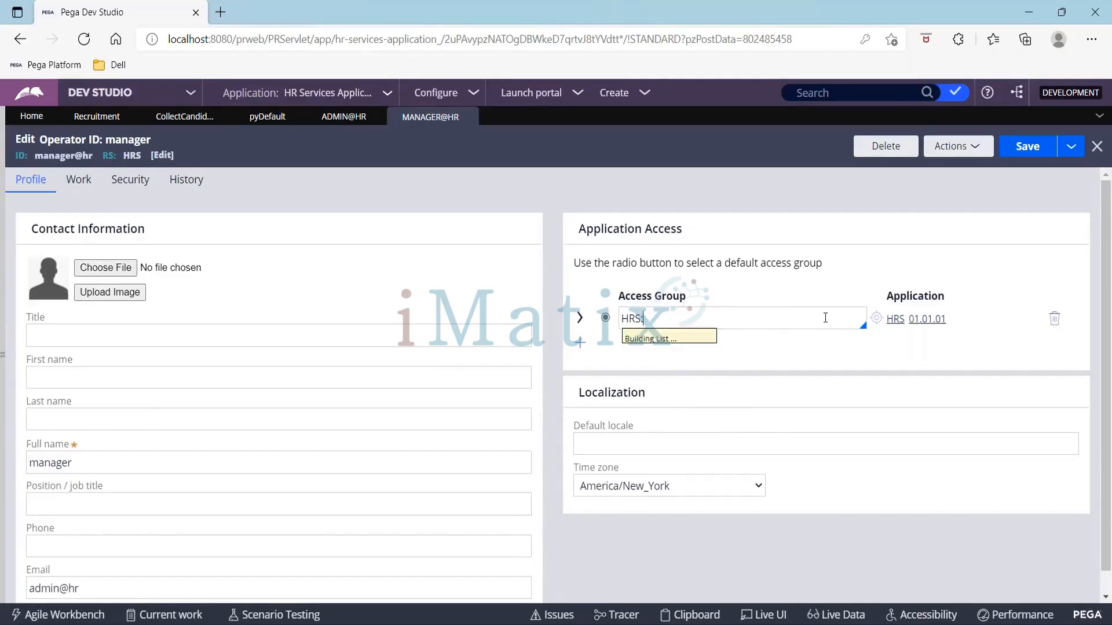
pyautogui.press('Down')
pyautogui.press('Down')
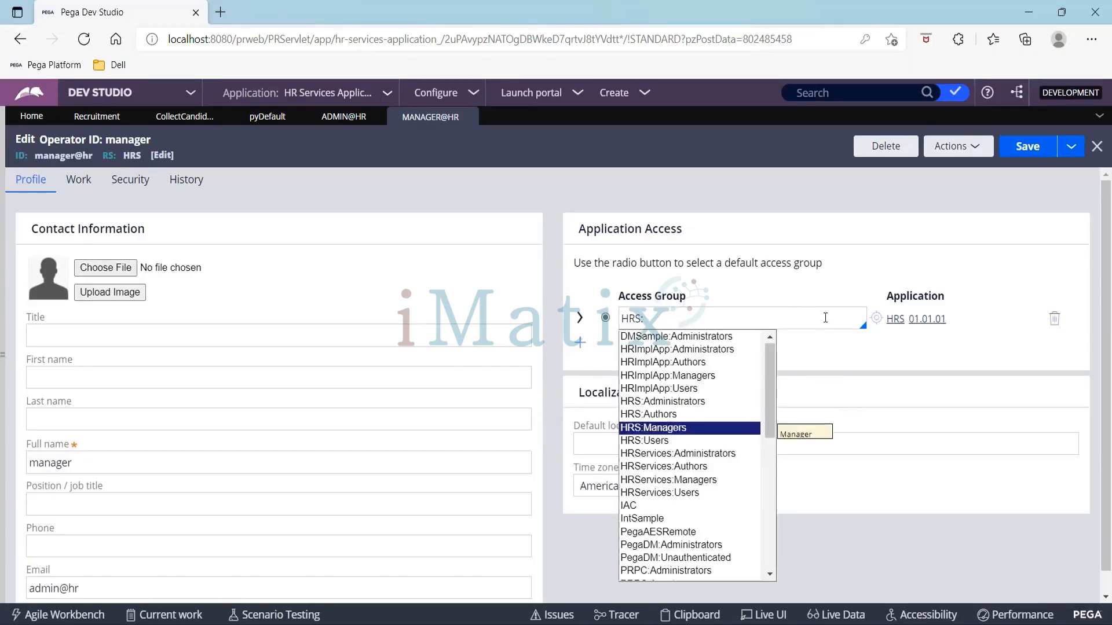
pyautogui.press('Return')
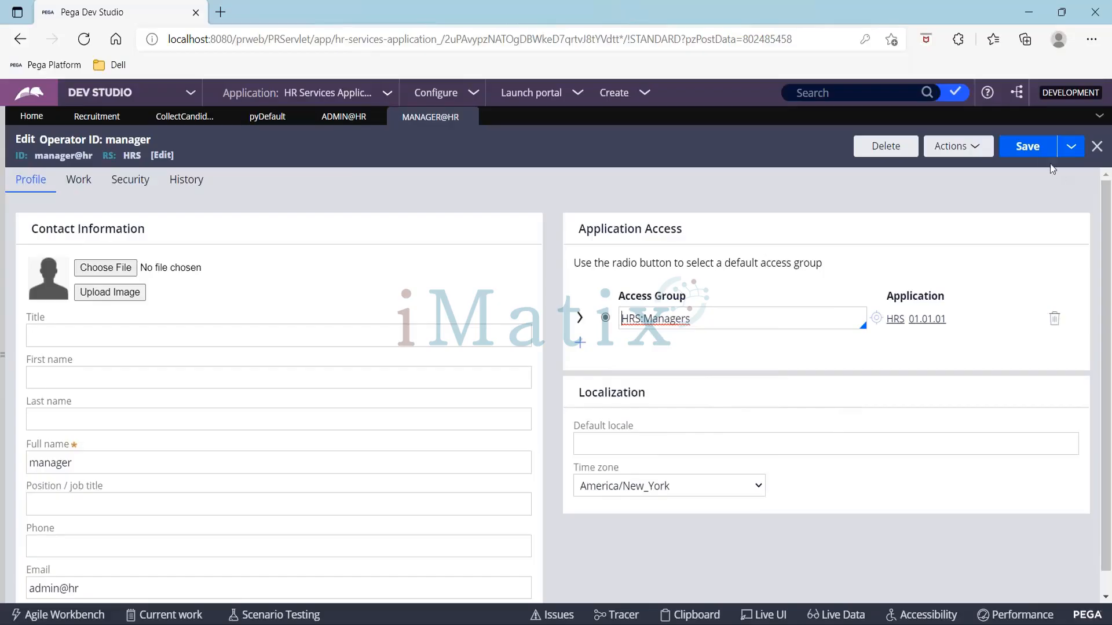
pyautogui.click(1029, 149)
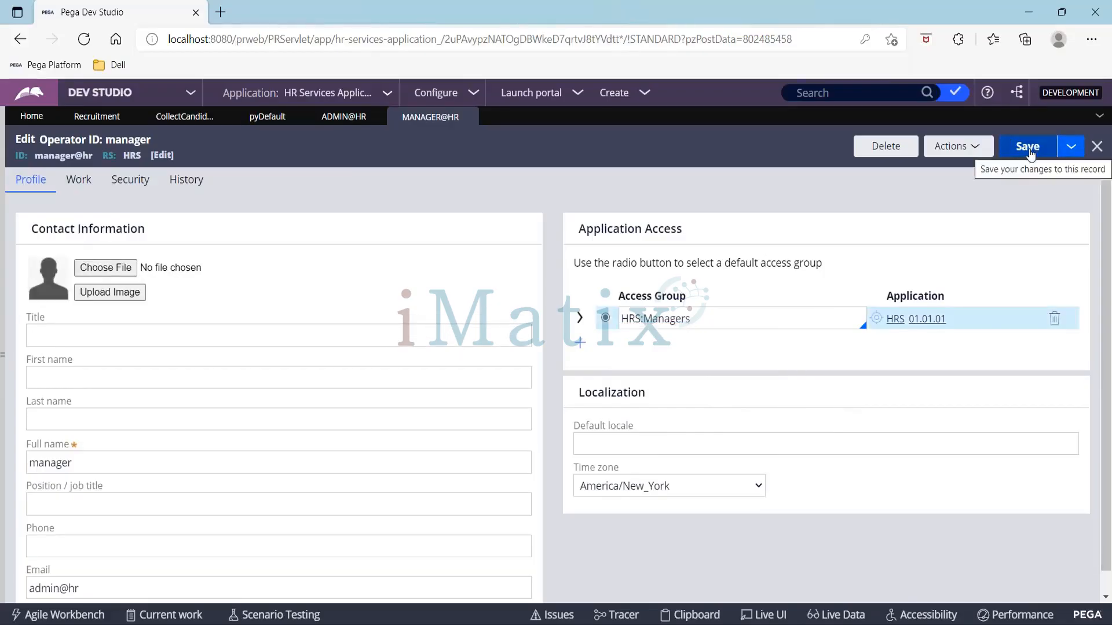
# Step: Save the manager operator as a new operator with short description srmanager and ID srmanager@hr, then open it
pyautogui.click(1071, 149)
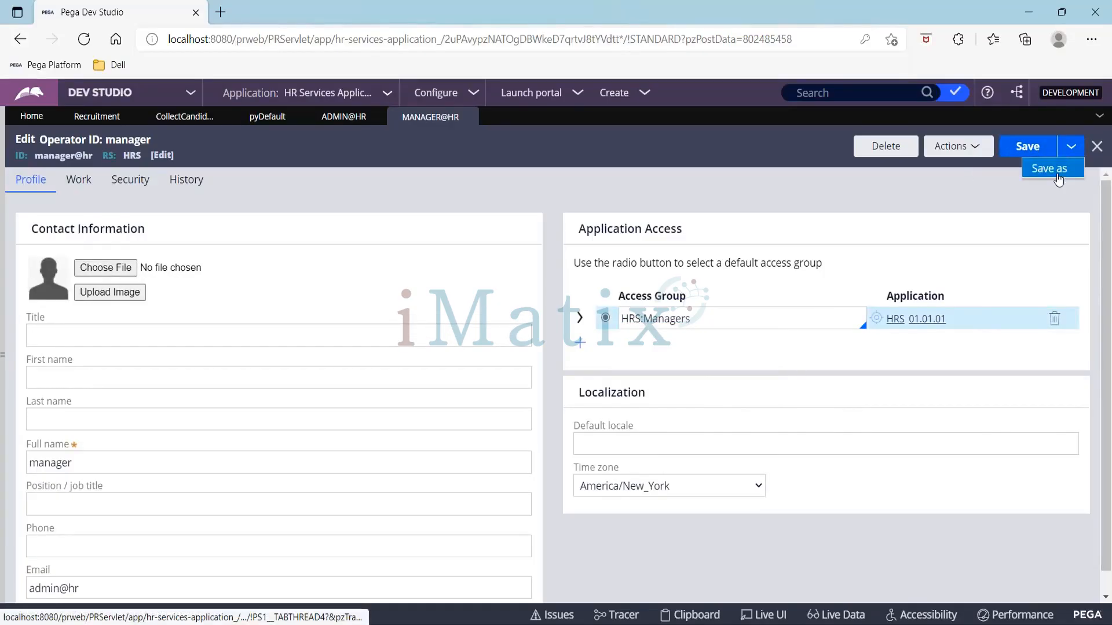
pyautogui.click(1051, 169)
pyautogui.click(28, 200)
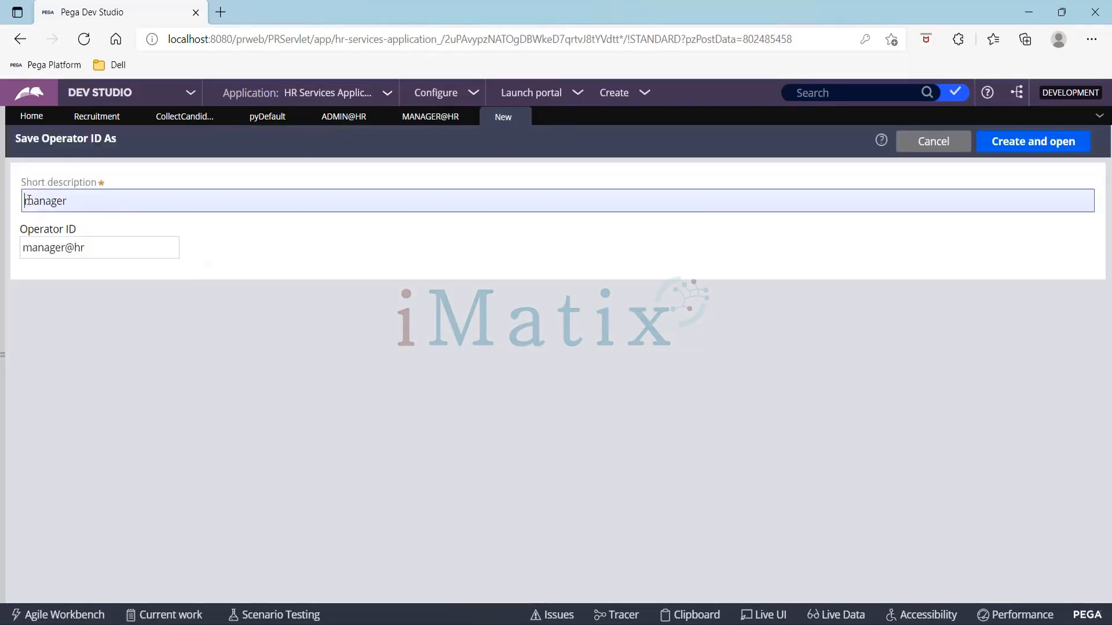
pyautogui.write('sr')
pyautogui.press('Tab')
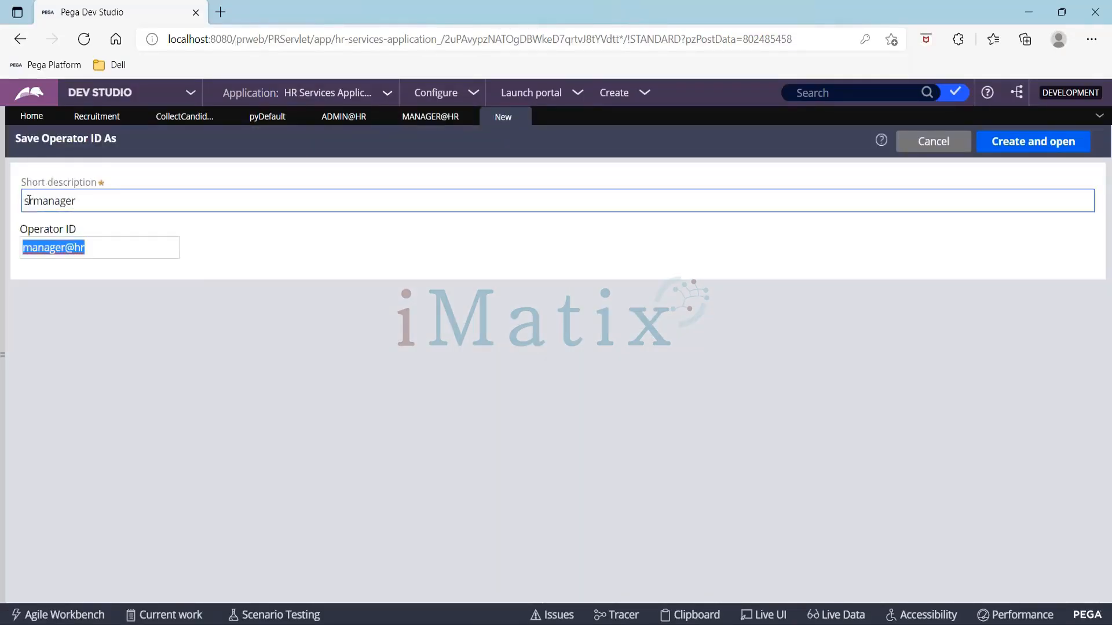
pyautogui.press('Home')
pyautogui.write('sr')
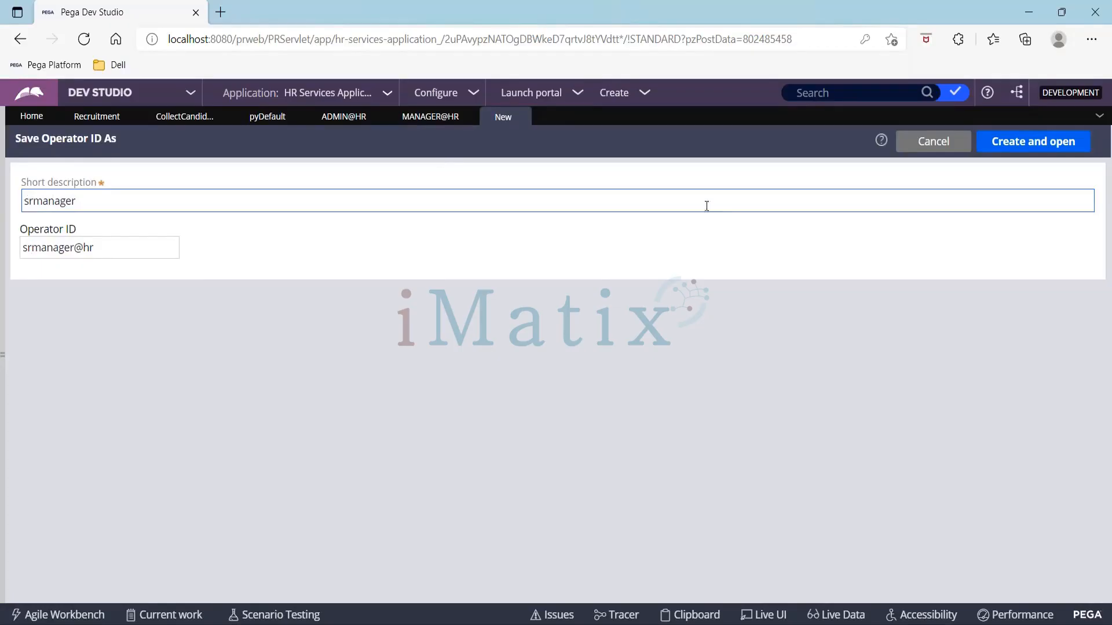
pyautogui.click(1036, 143)
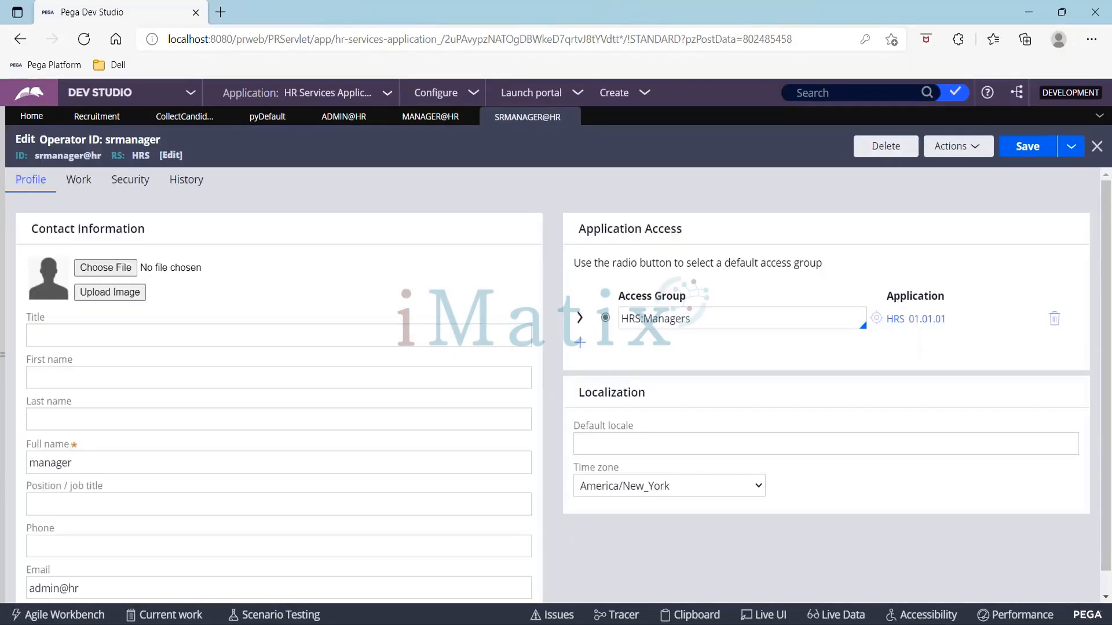
# Step: Set the srmanager operator's full name to srmanager and save the record
pyautogui.click(34, 464)
pyautogui.write('srmanager')
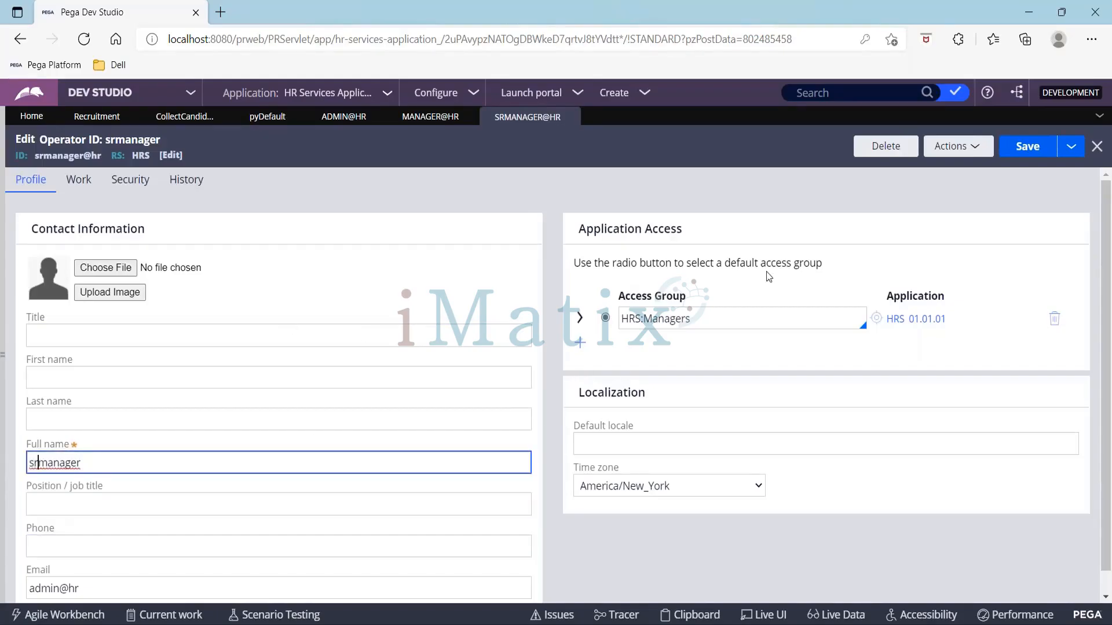
pyautogui.click(1024, 150)
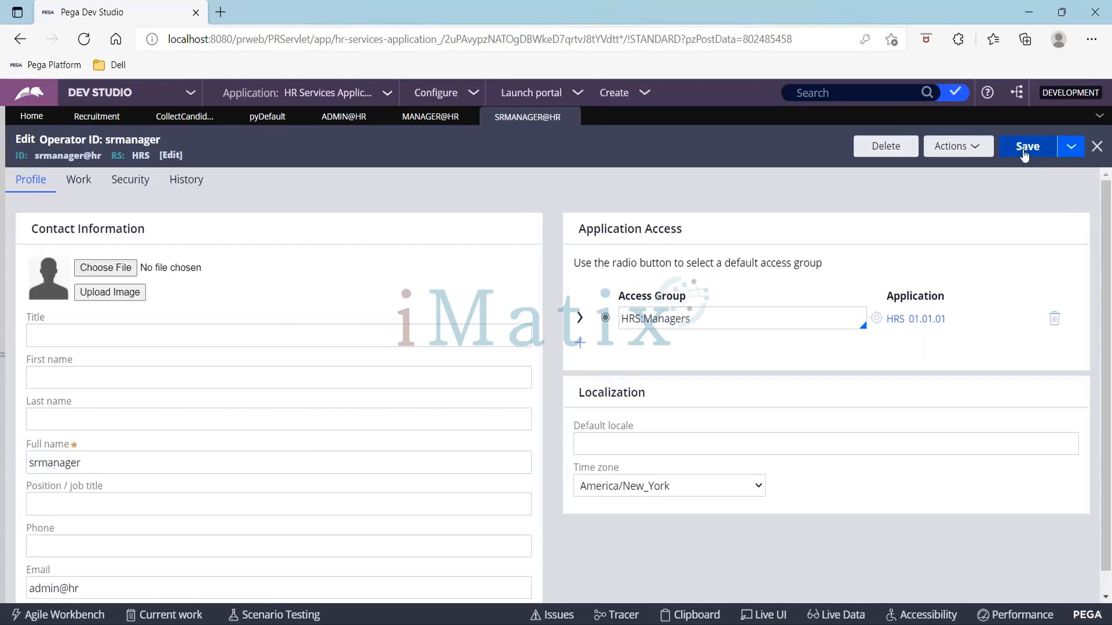
# Step: Save the srmanager operator as a new operator with the short description vp
pyautogui.click(1071, 148)
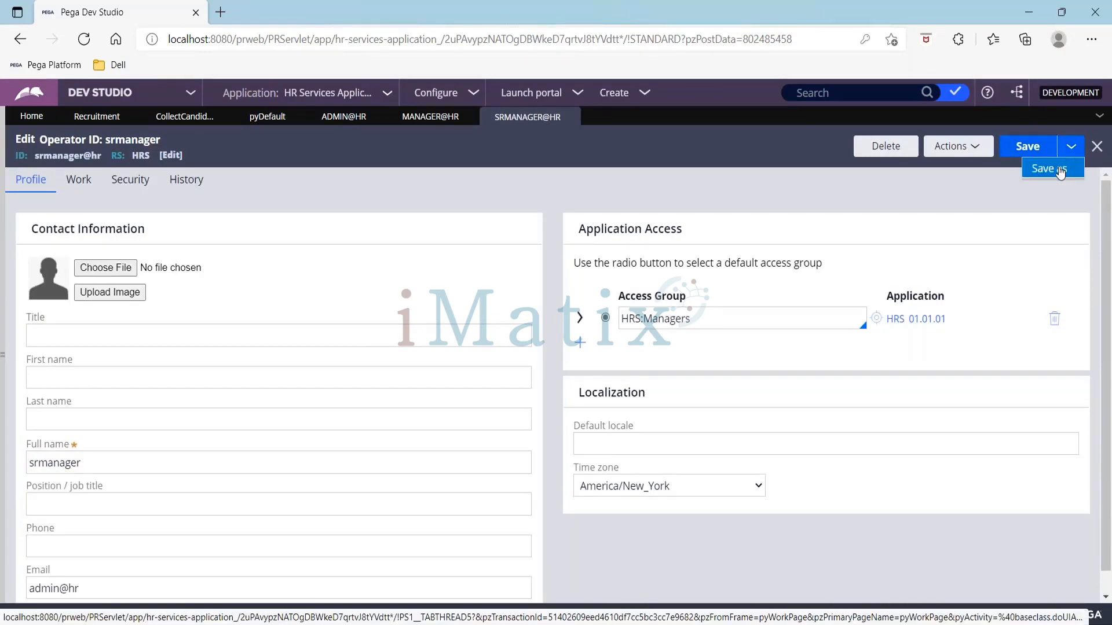
pyautogui.click(1060, 173)
pyautogui.click(83, 196)
pyautogui.doubleClick(84, 199)
pyautogui.write('vp')
# Step: Set the new operator ID to vp@hr and create and open the record
pyautogui.press('Tab')
pyautogui.press('Home')
pyautogui.write('vp')
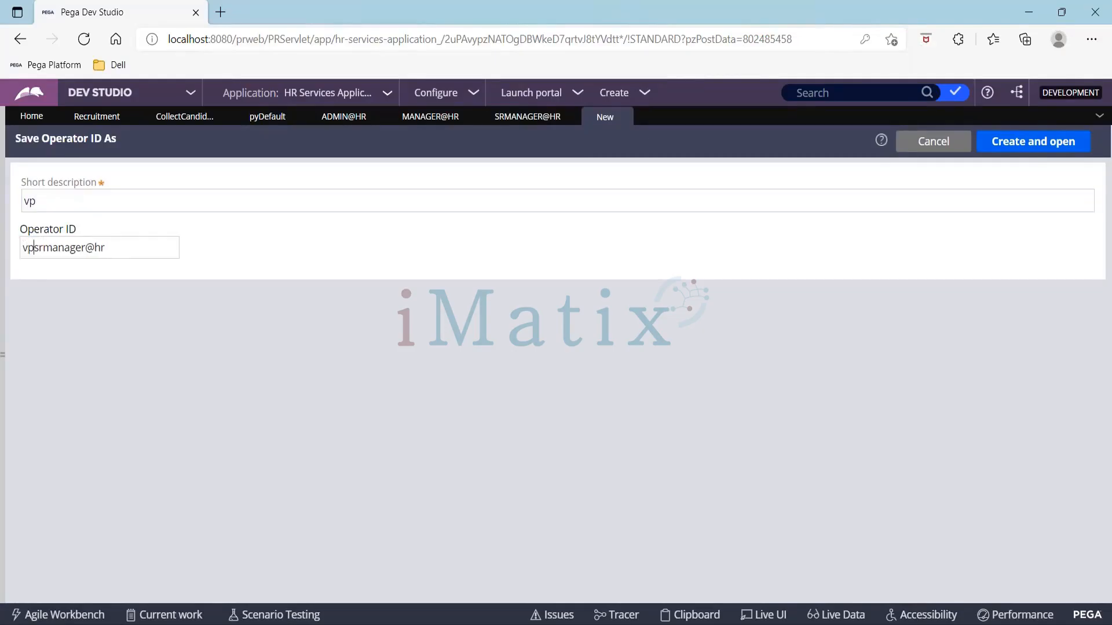
pyautogui.press('Delete')
pyautogui.press('Delete')
pyautogui.press('Delete')
pyautogui.press('Delete')
pyautogui.press('Delete')
pyautogui.press('Delete')
pyautogui.press('Delete')
pyautogui.press('Delete')
pyautogui.press('Delete')
pyautogui.click(1025, 145)
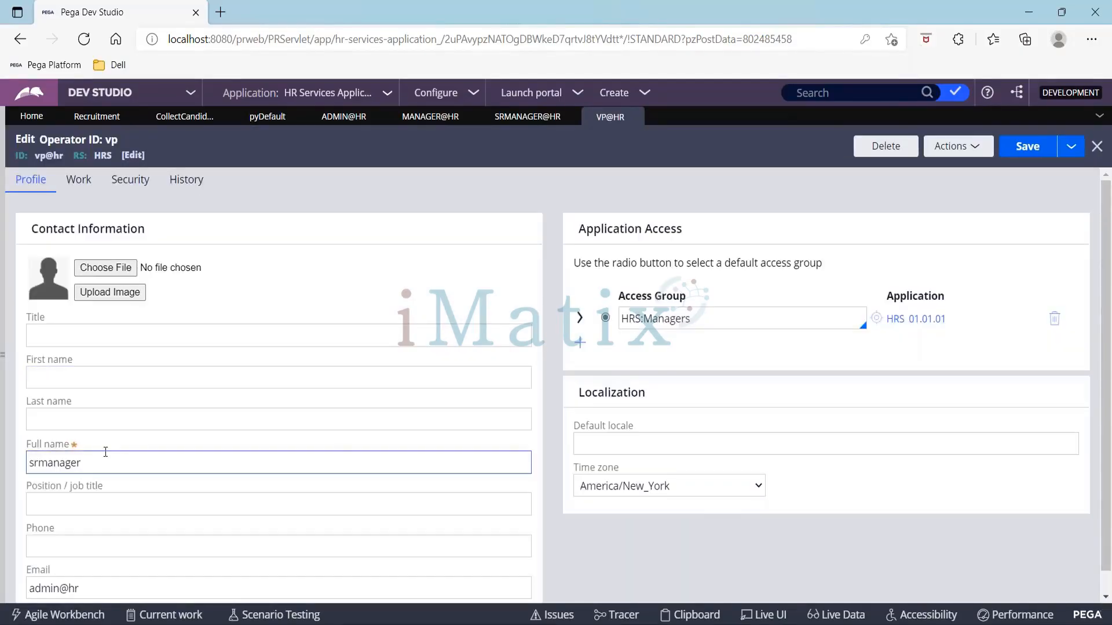
# Step: Set the vp operator's full name to vp and save the record
pyautogui.moveTo(105, 463); pyautogui.dragTo(3, 463)
pyautogui.write('vp')
pyautogui.press('Tab')
pyautogui.press('Tab')
pyautogui.press('Tab')
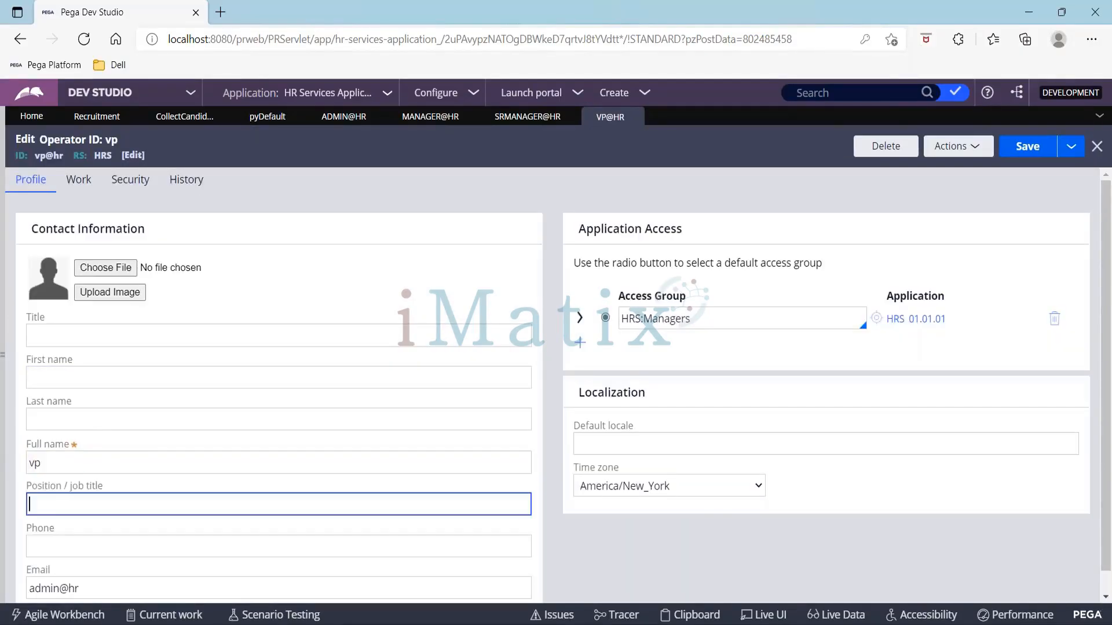
pyautogui.press('Left')
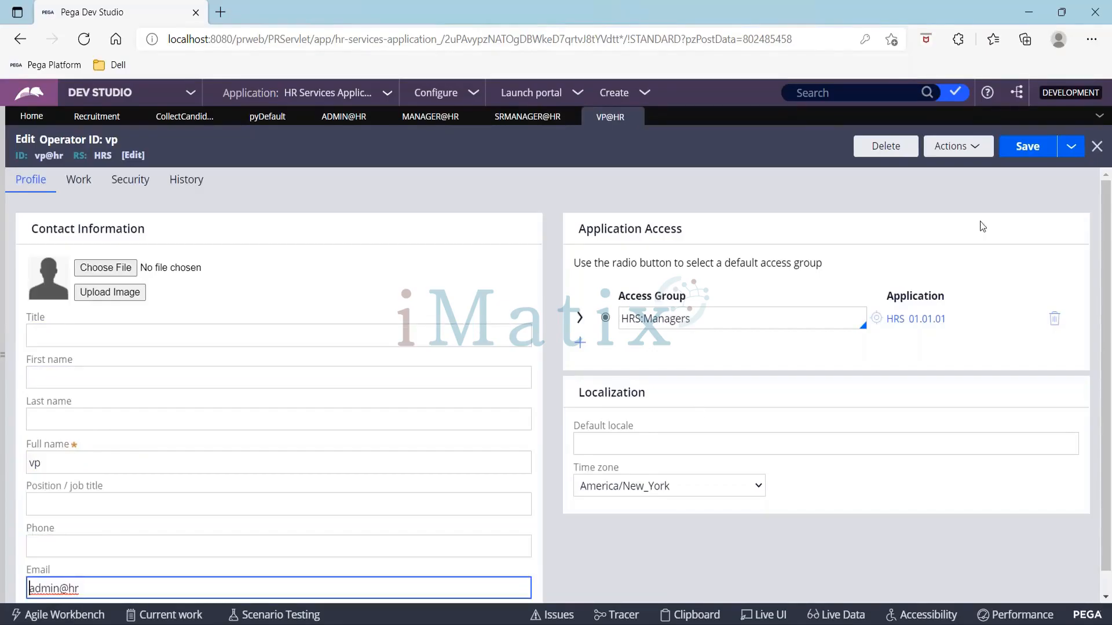
pyautogui.click(1022, 157)
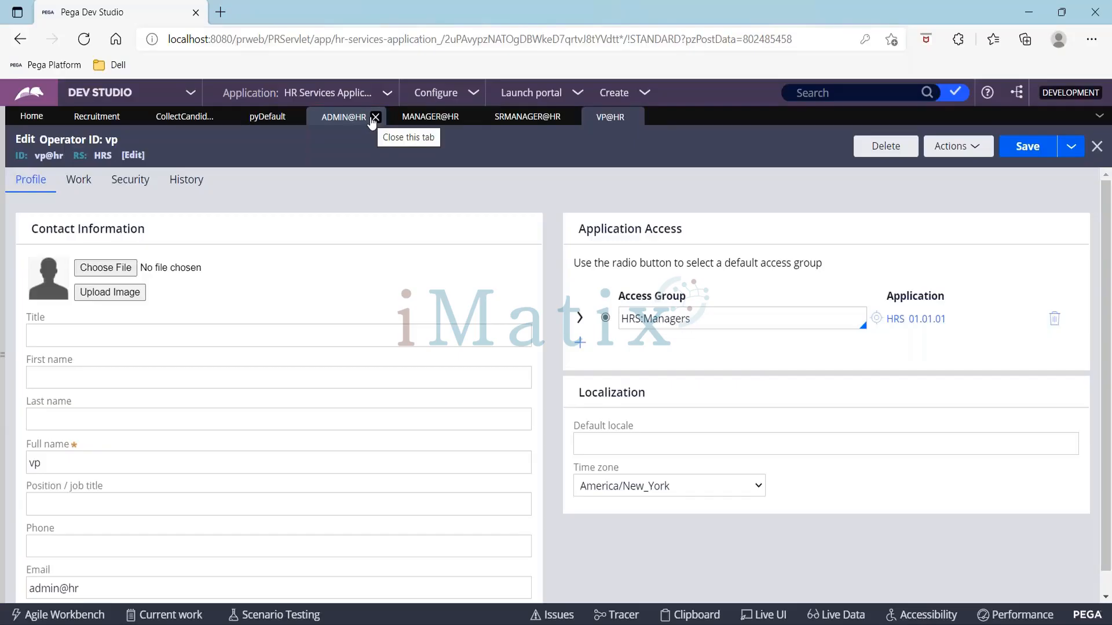
# Step: In the admin operator's work settings, set Reports to as manager@hr and save
pyautogui.click(329, 122)
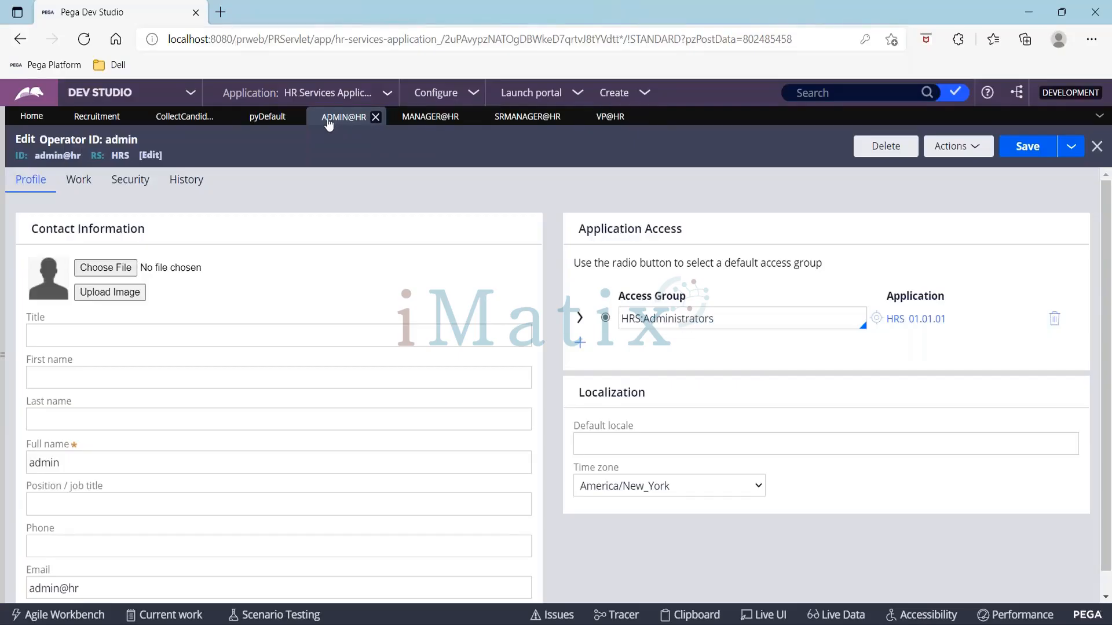
pyautogui.click(81, 181)
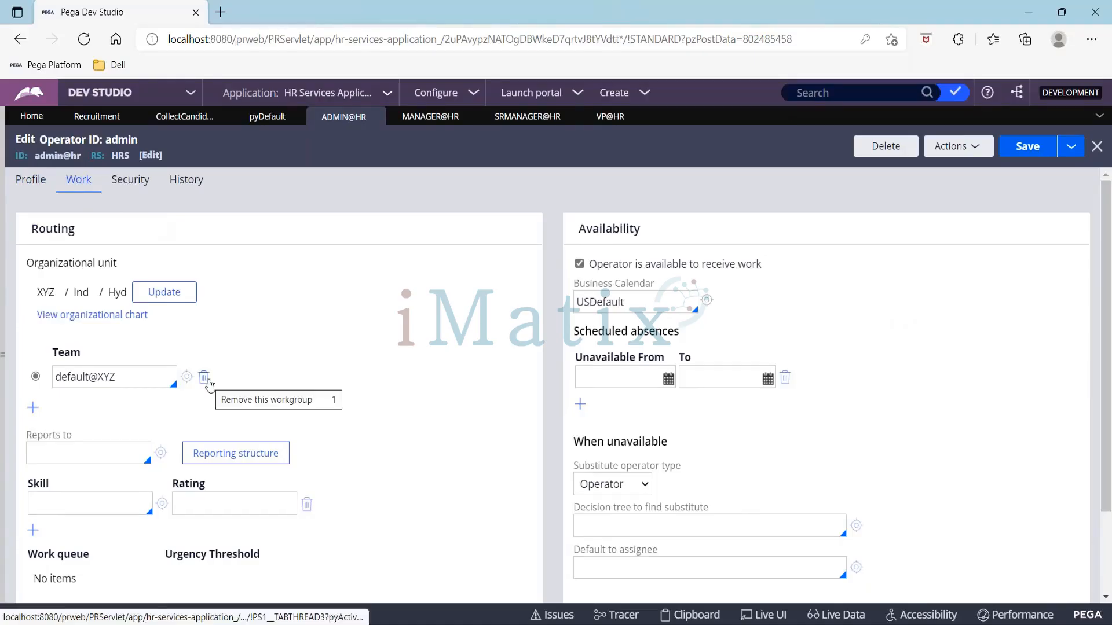
pyautogui.click(97, 450)
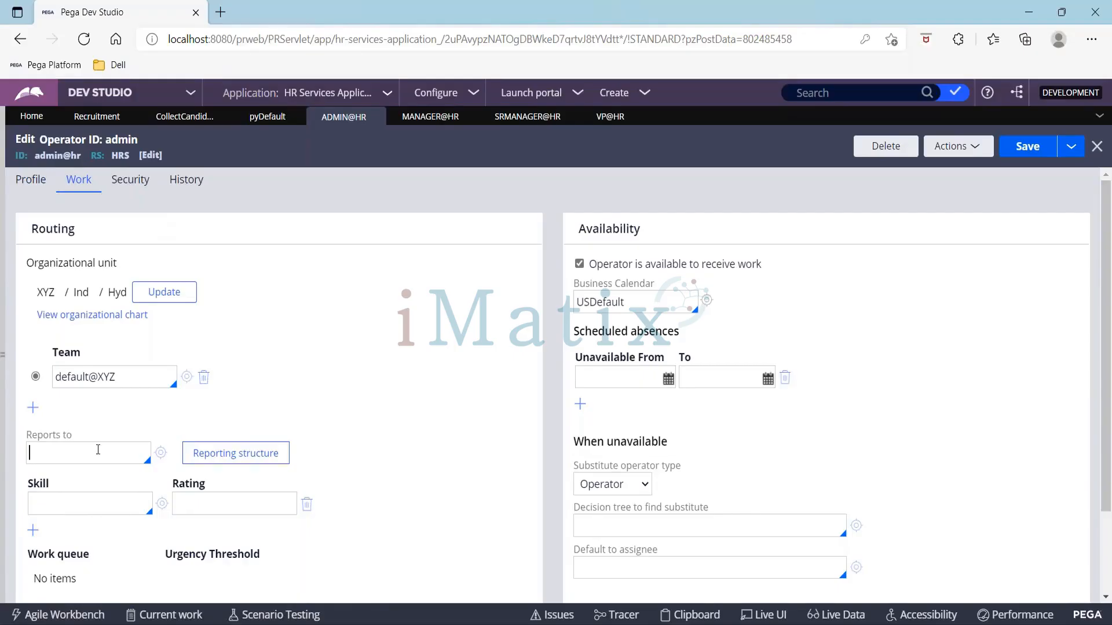
pyautogui.write('manager')
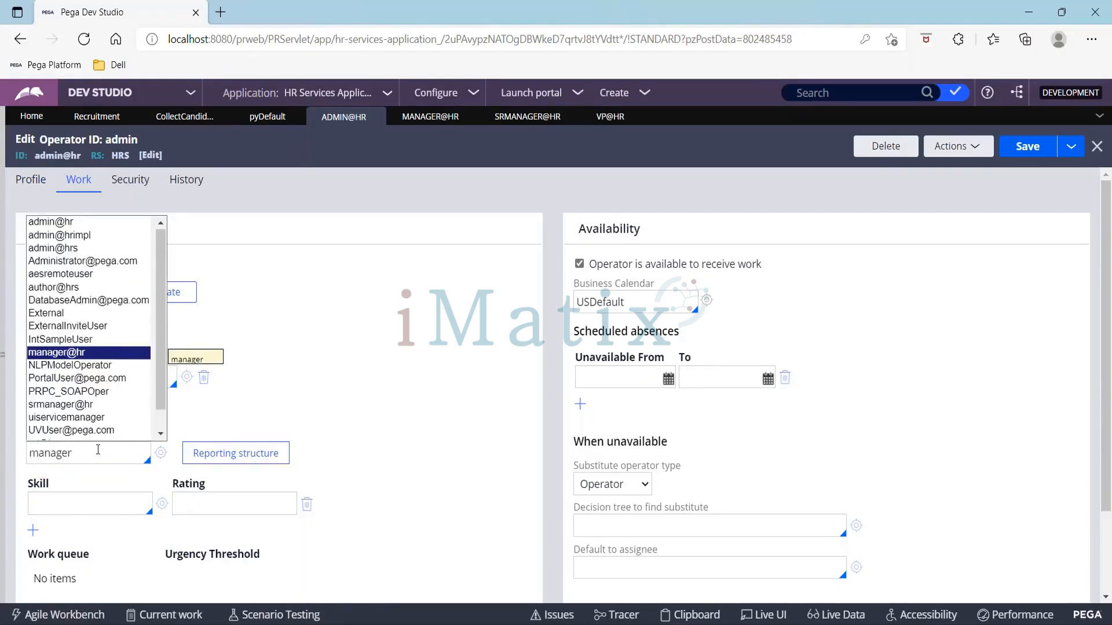
pyautogui.press('Return')
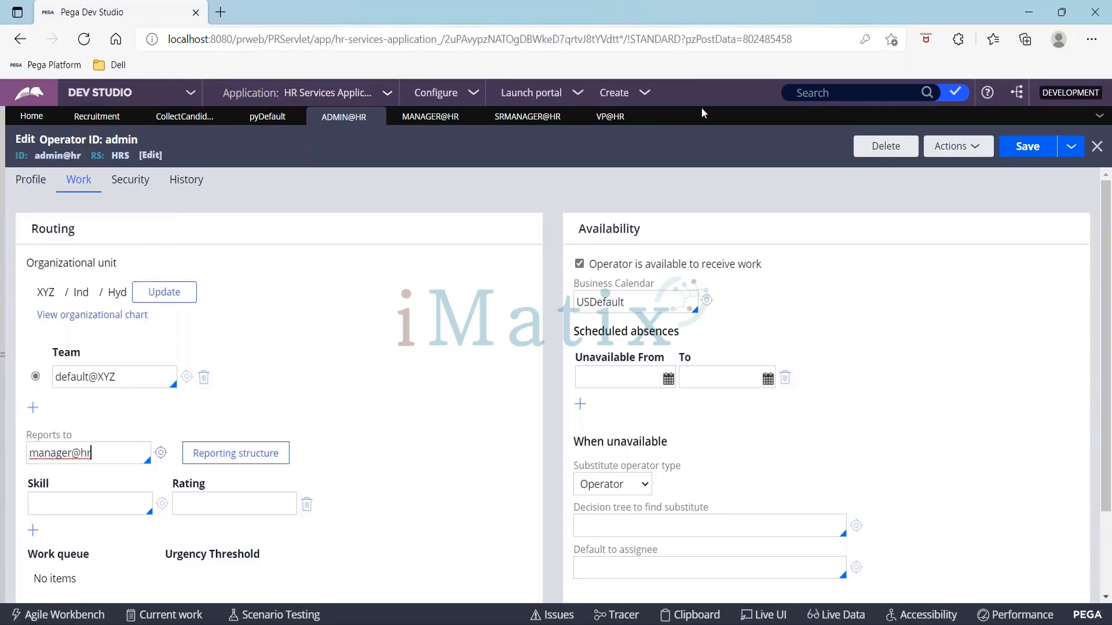
pyautogui.click(1028, 146)
# Step: In the manager operator's work settings, set Reports to as srmanager@hr and save
pyautogui.click(431, 117)
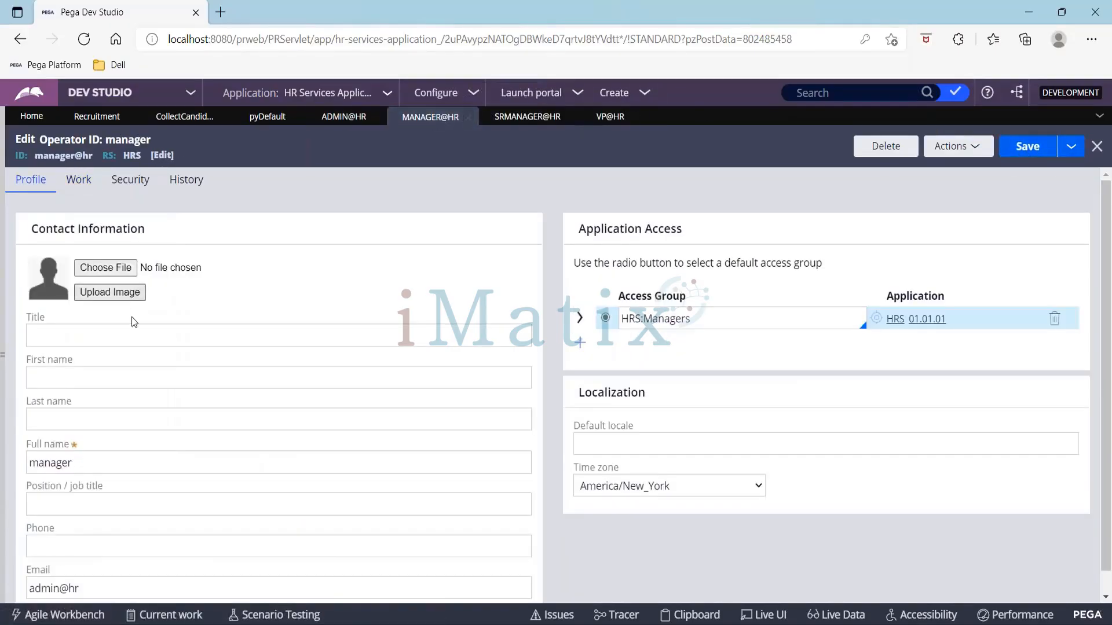
pyautogui.click(79, 180)
pyautogui.click(89, 453)
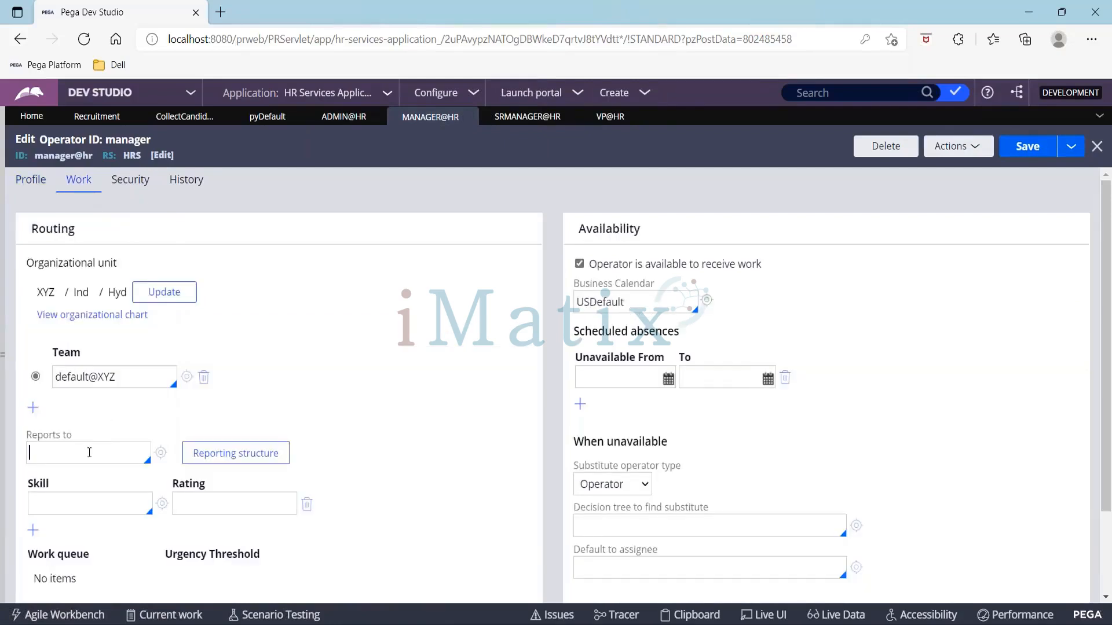
pyautogui.write('srmana')
pyautogui.press('Down')
pyautogui.press('Return')
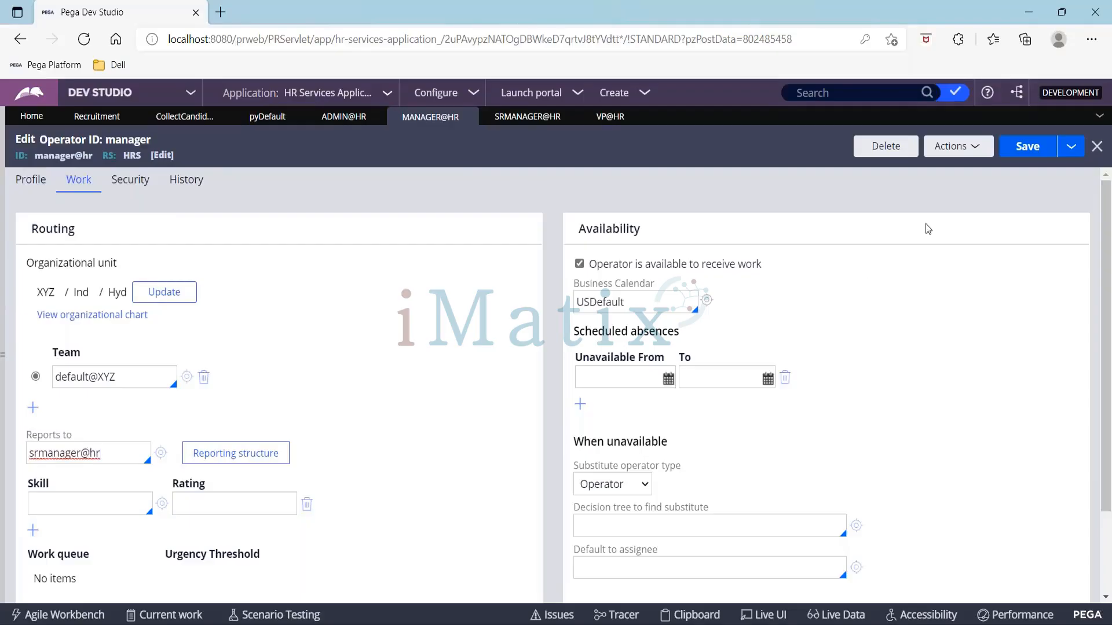
pyautogui.click(1021, 155)
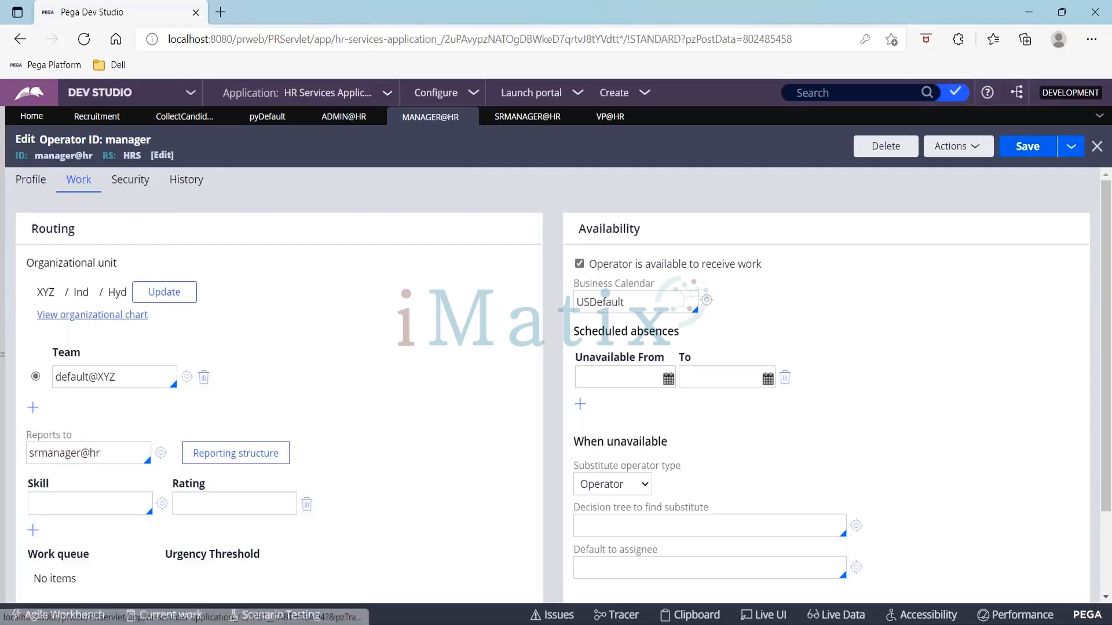
# Step: In the srmanager operator's work settings, set Reports to as vp@hr, save, and review the reporting structure
pyautogui.click(534, 118)
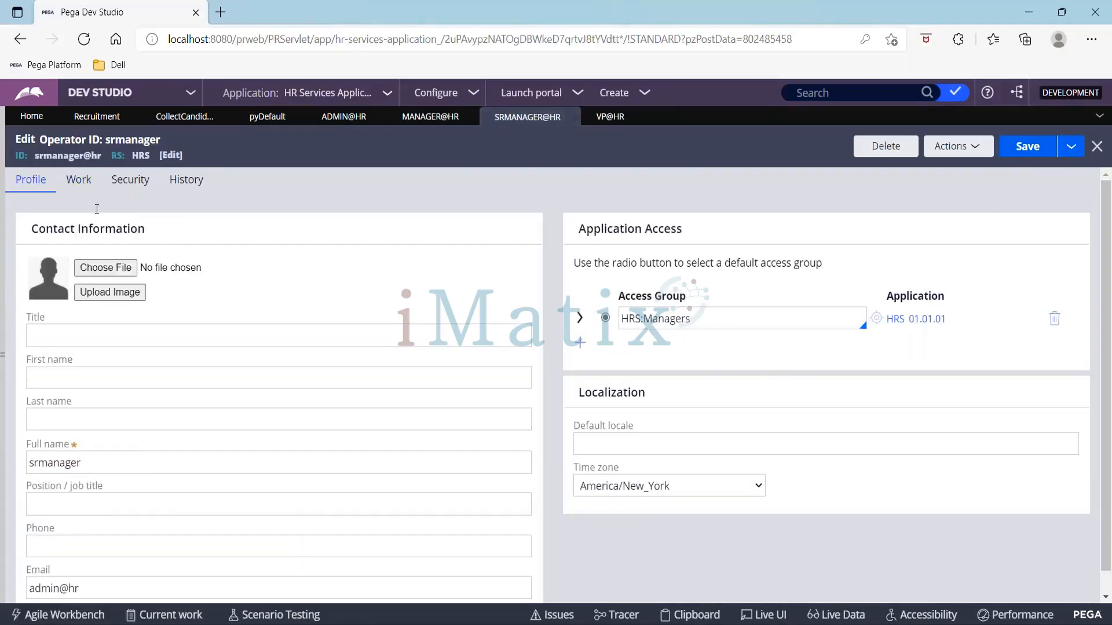
pyautogui.click(81, 191)
pyautogui.click(72, 454)
pyautogui.write('vp')
pyautogui.press('Return')
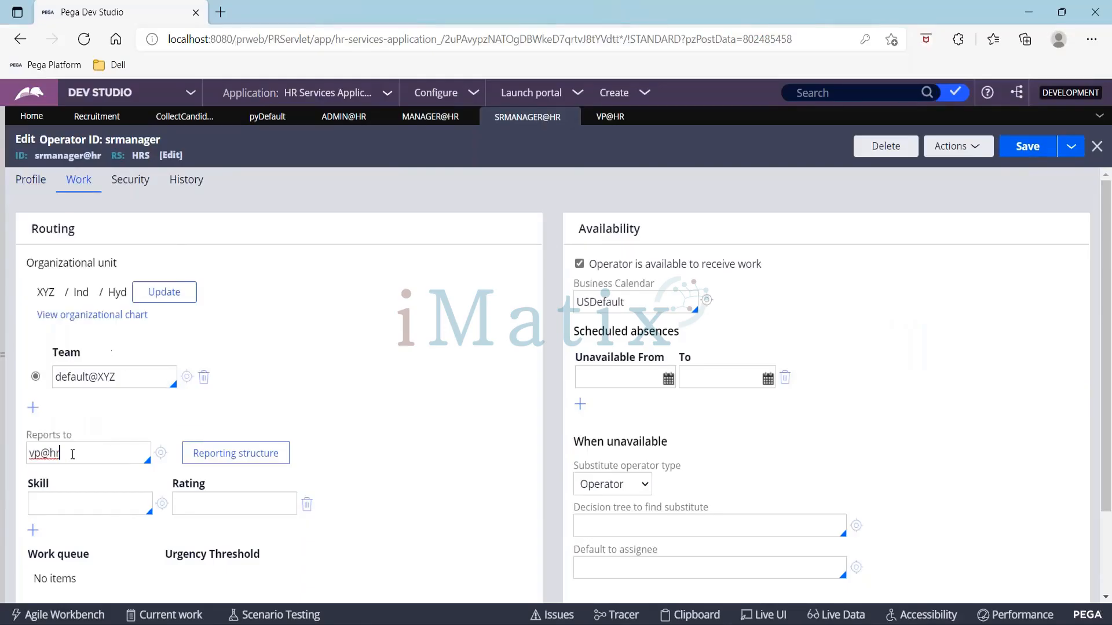
pyautogui.click(1029, 147)
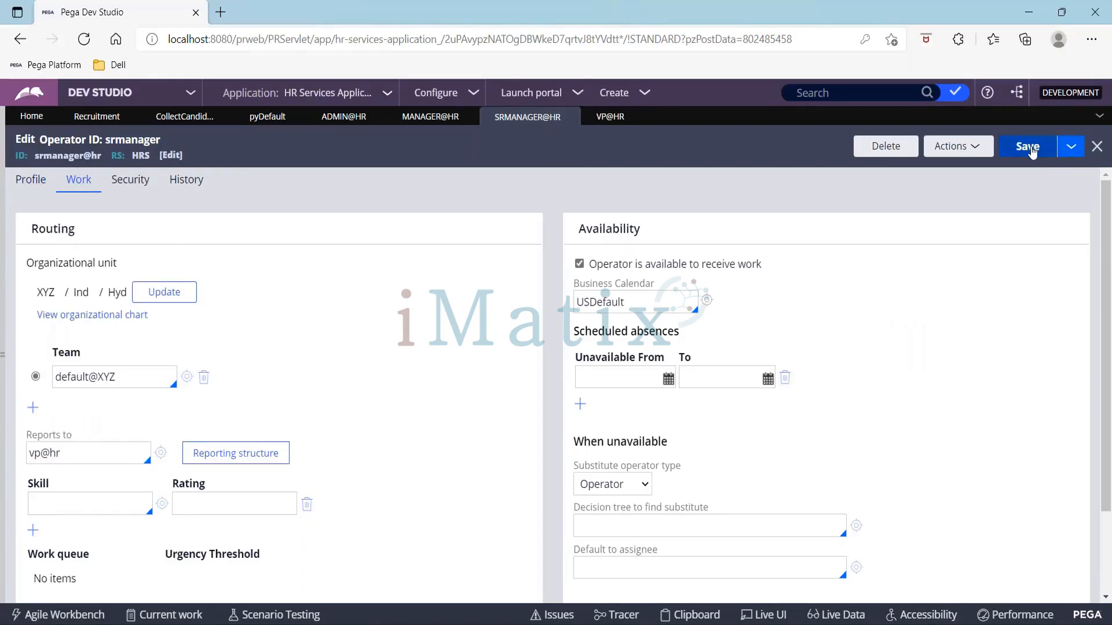
pyautogui.click(256, 457)
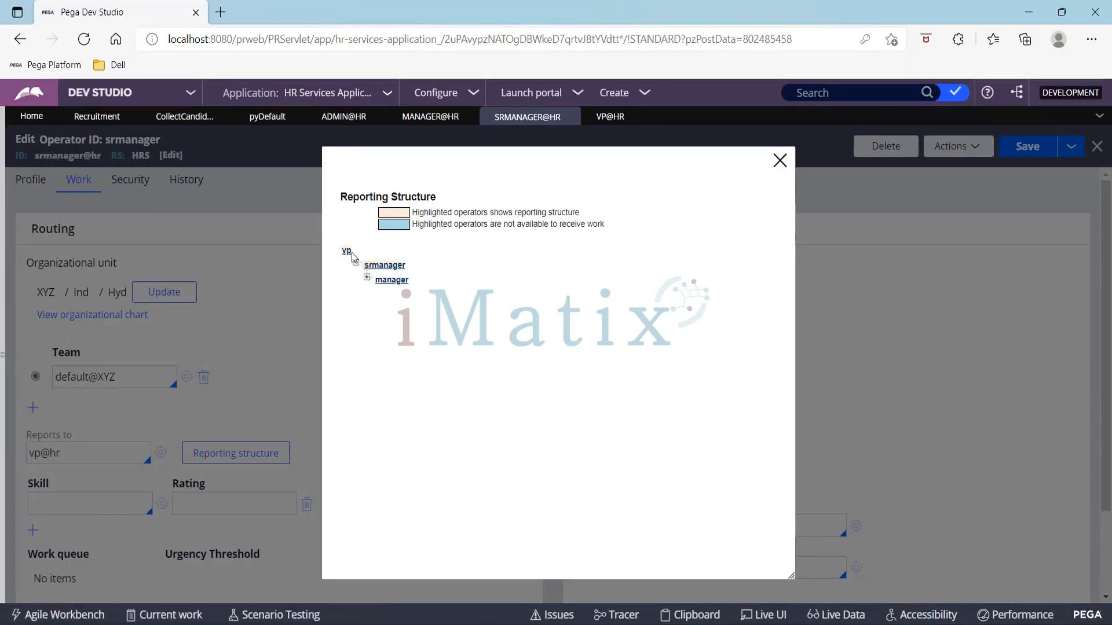
pyautogui.click(781, 160)
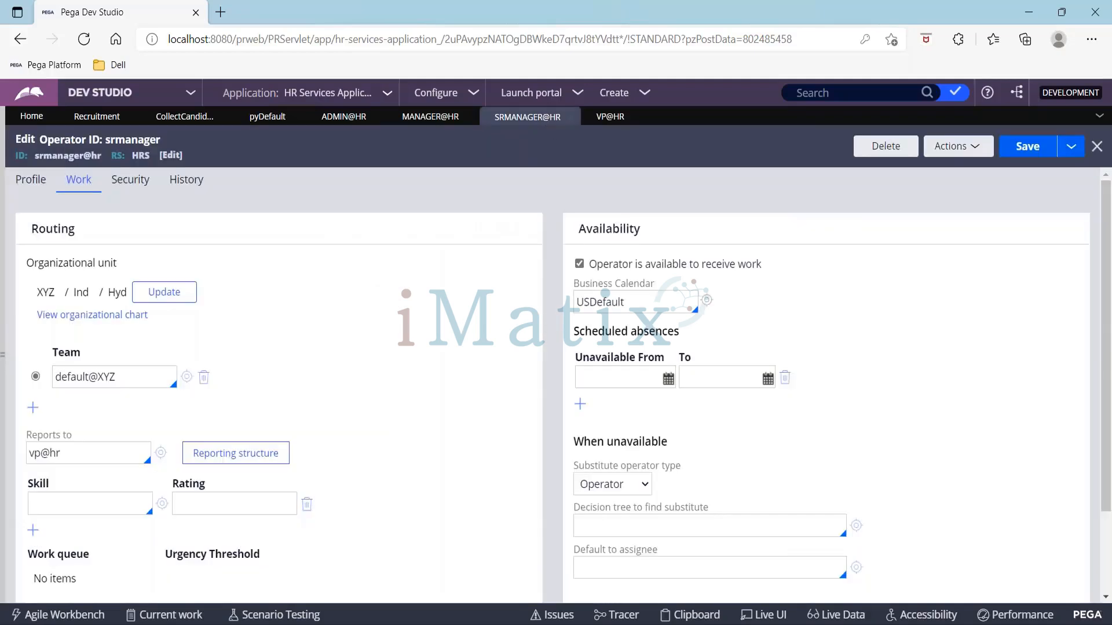
# Step: Add an Approve/Reject step to the Recruitment case's Submission stage and move it right after Get Personal Info
pyautogui.click(98, 123)
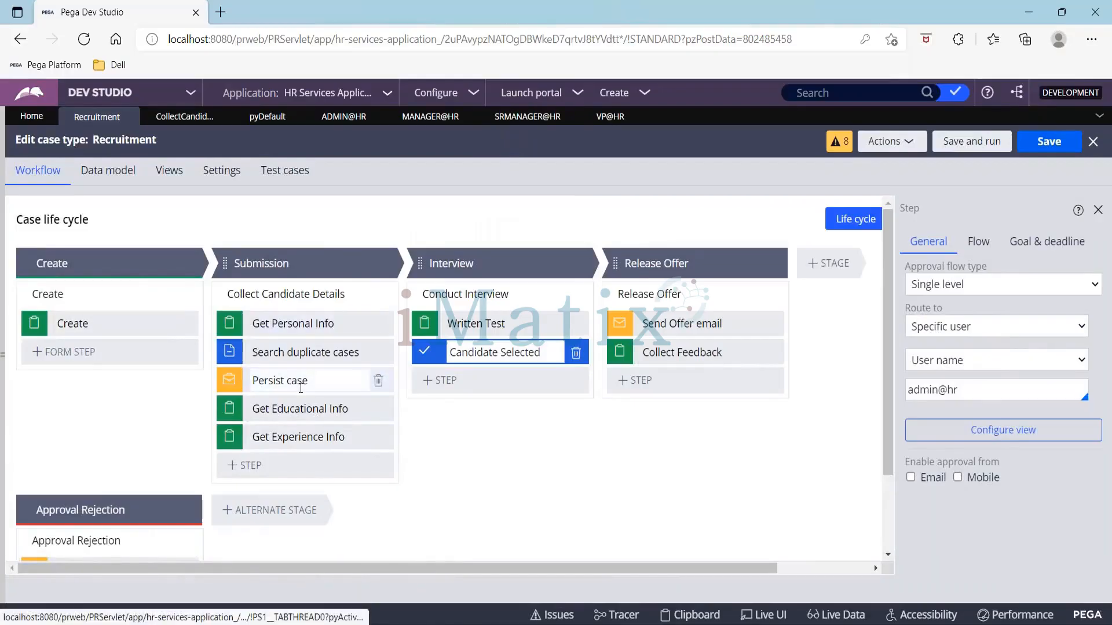
pyautogui.click(290, 465)
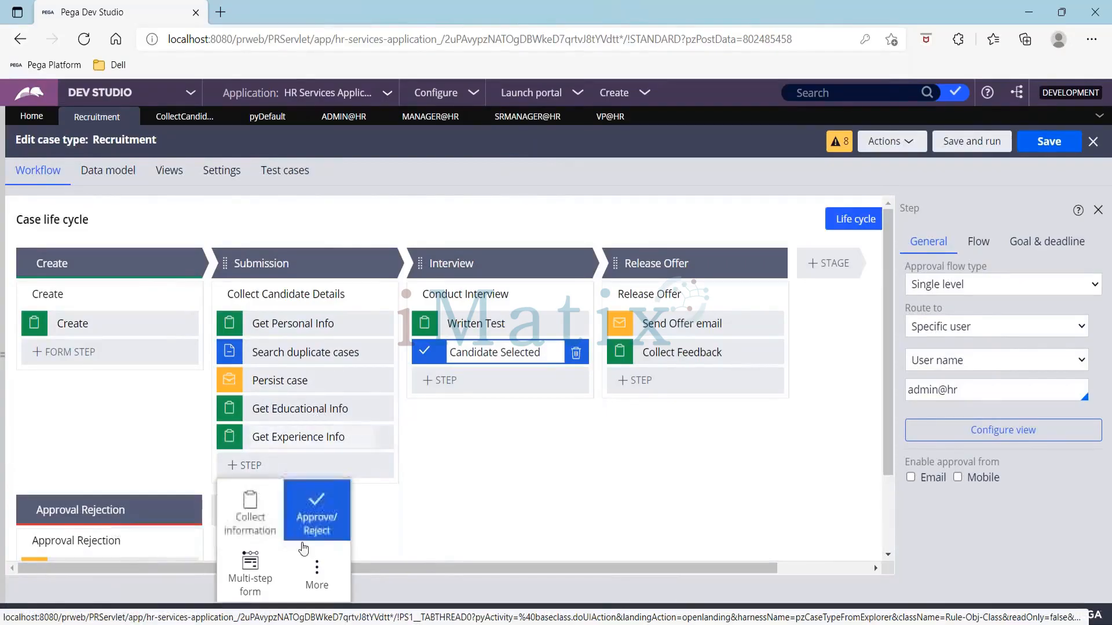
pyautogui.click(315, 528)
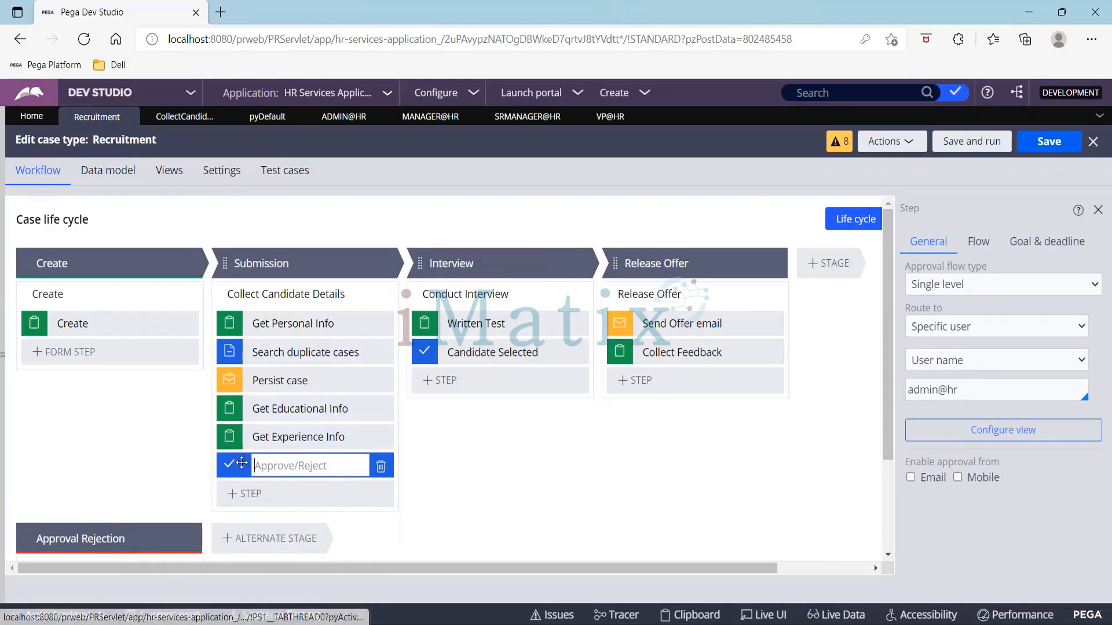
pyautogui.moveTo(241, 473); pyautogui.dragTo(242, 350)
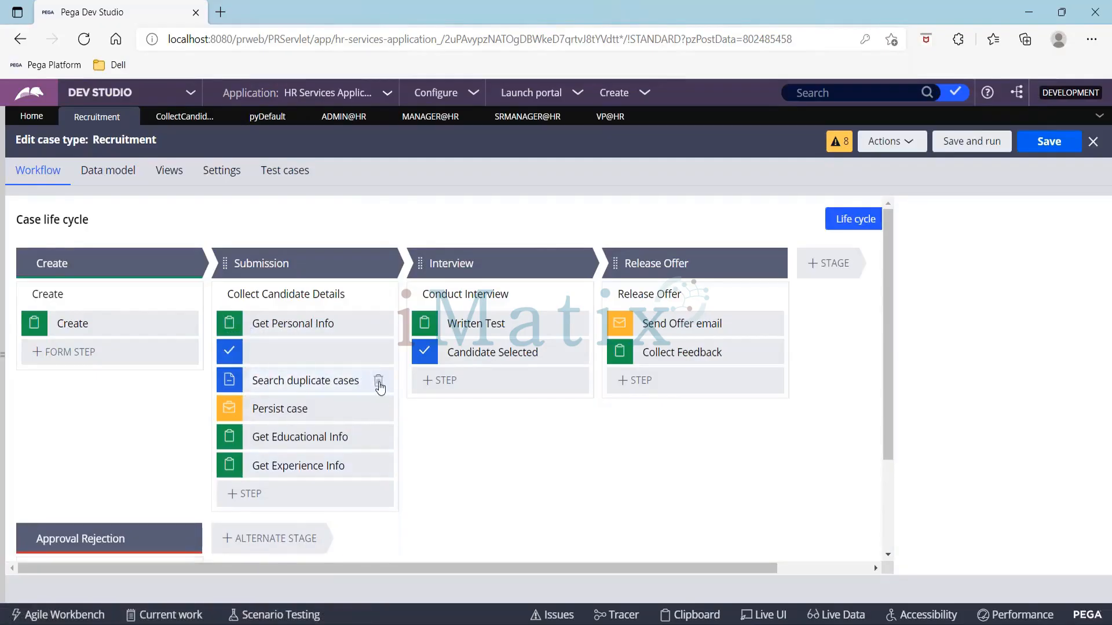
# Step: Delete the Search duplicate cases and Persist case steps from the Submission stage
pyautogui.click(379, 383)
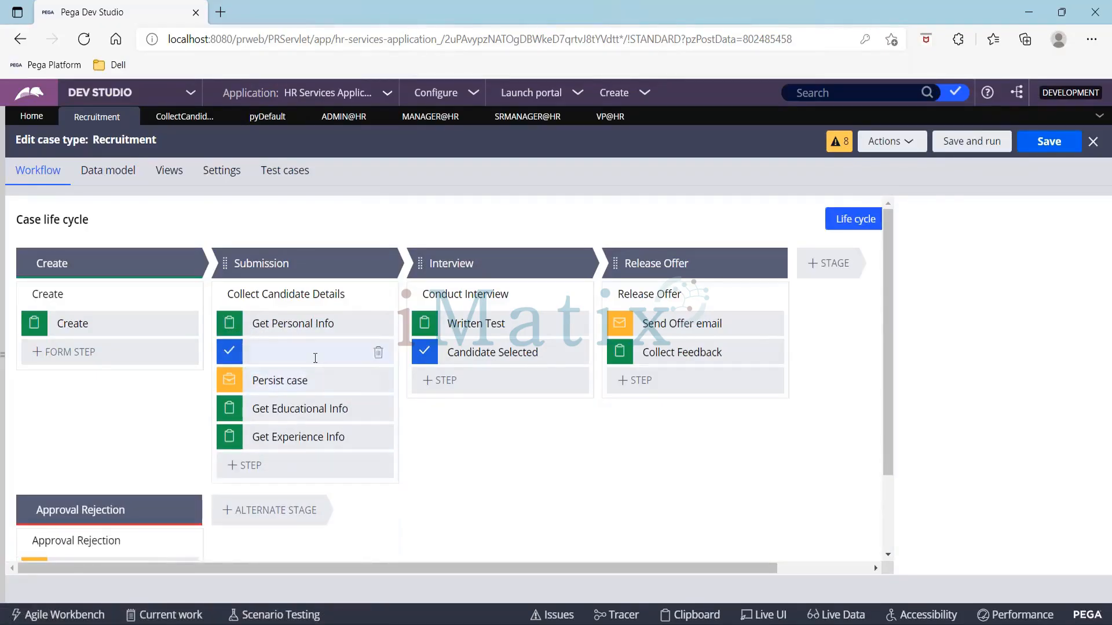
pyautogui.click(297, 354)
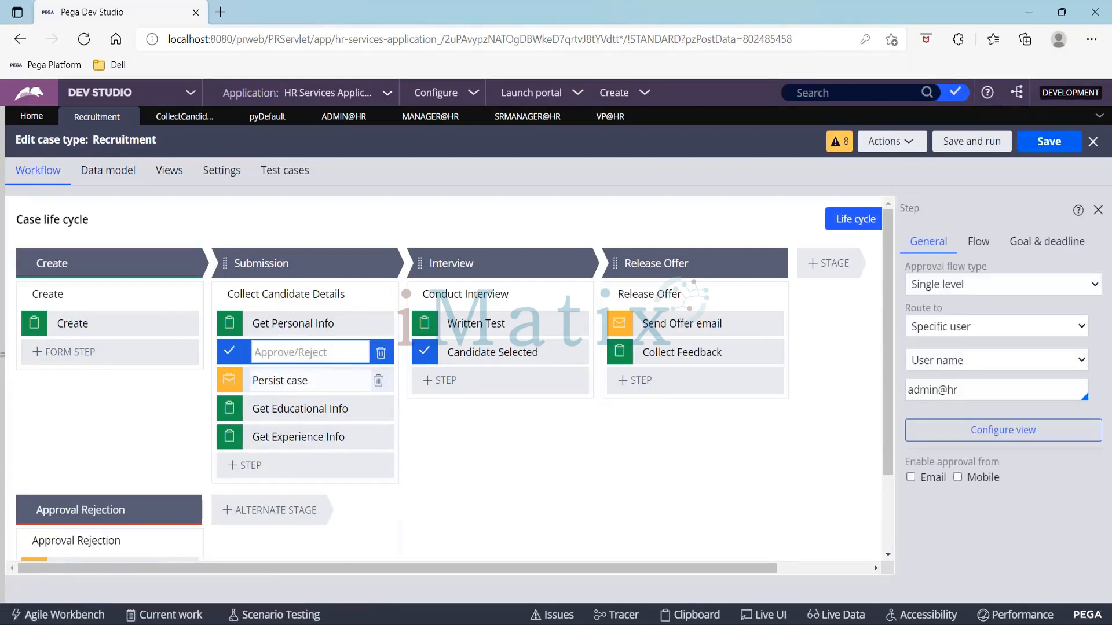
pyautogui.click(378, 382)
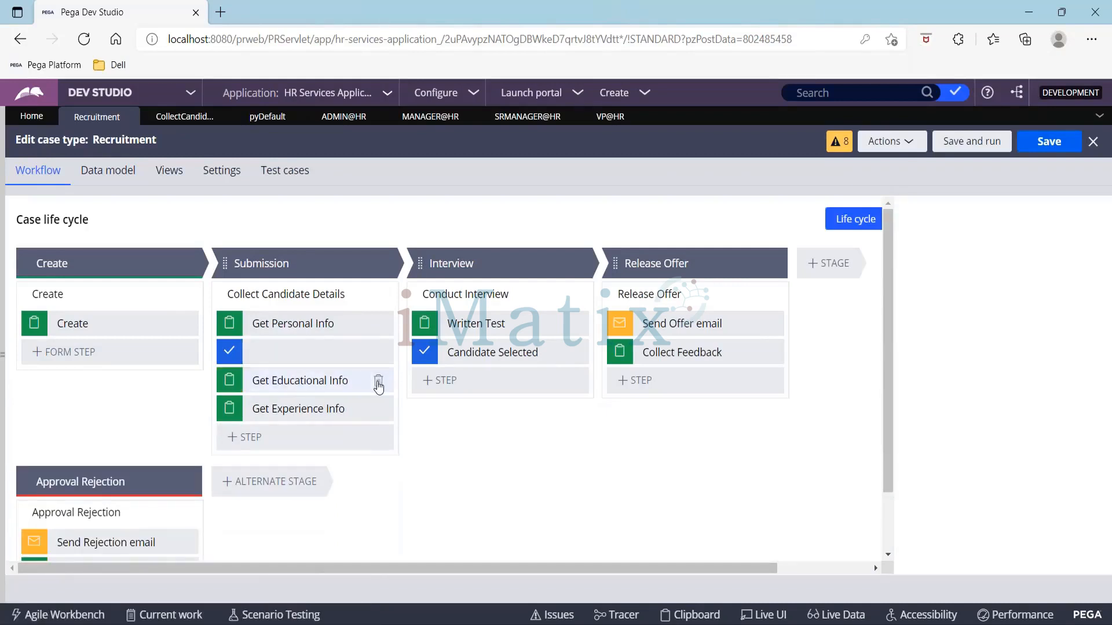
# Step: Name the new approval step Approvals and set its approval flow type to Cascading
pyautogui.click(287, 349)
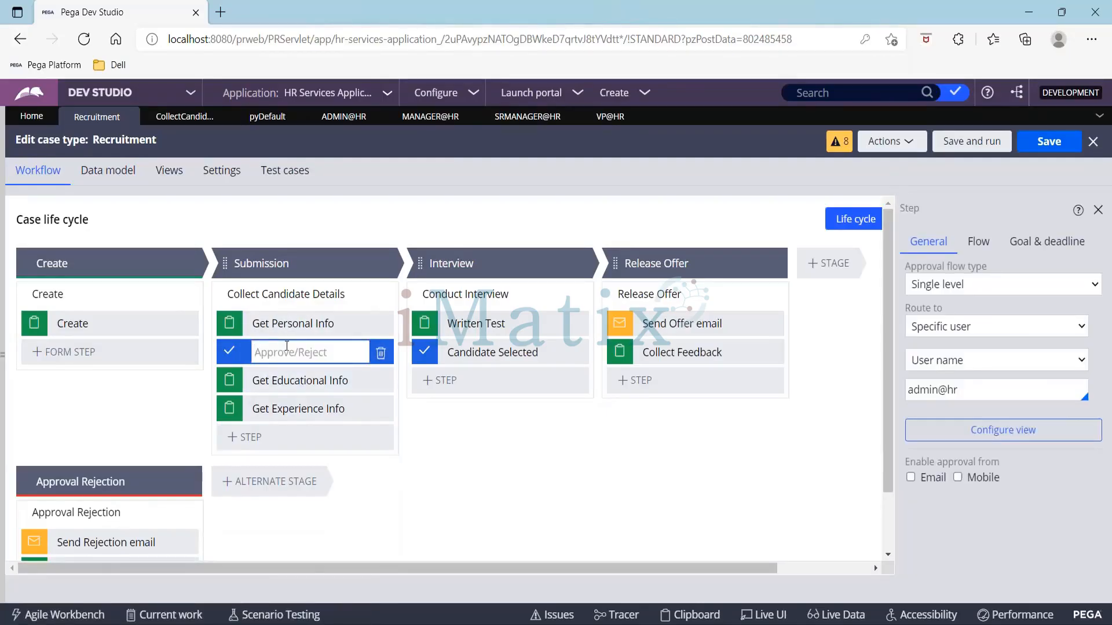
pyautogui.write('C')
pyautogui.press('BackSpace')
pyautogui.write('Approvals')
pyautogui.click(999, 286)
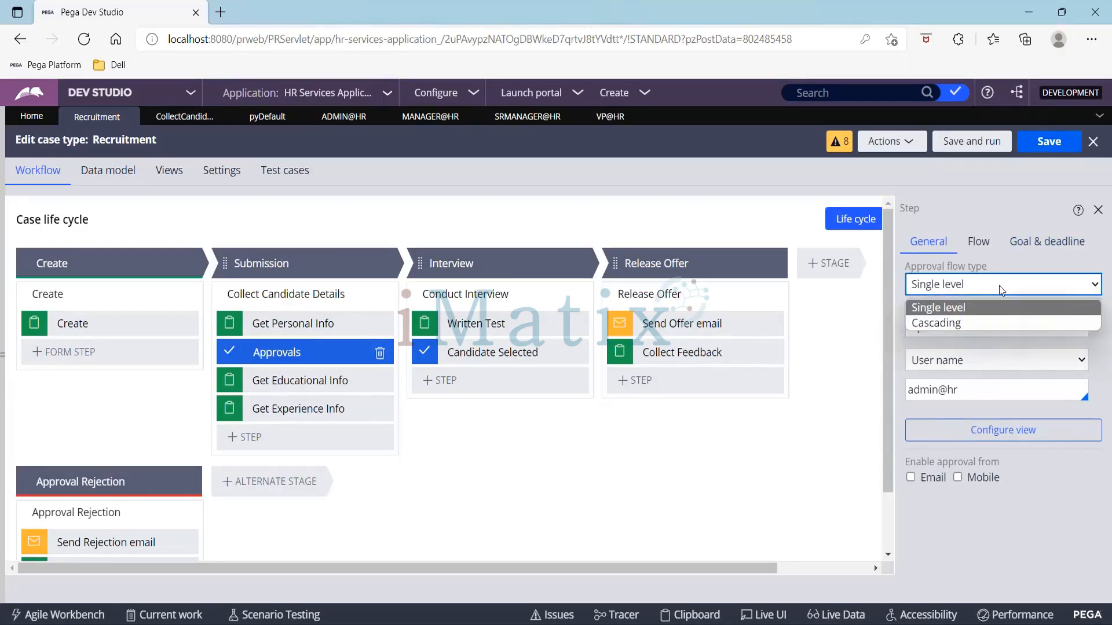
pyautogui.click(971, 322)
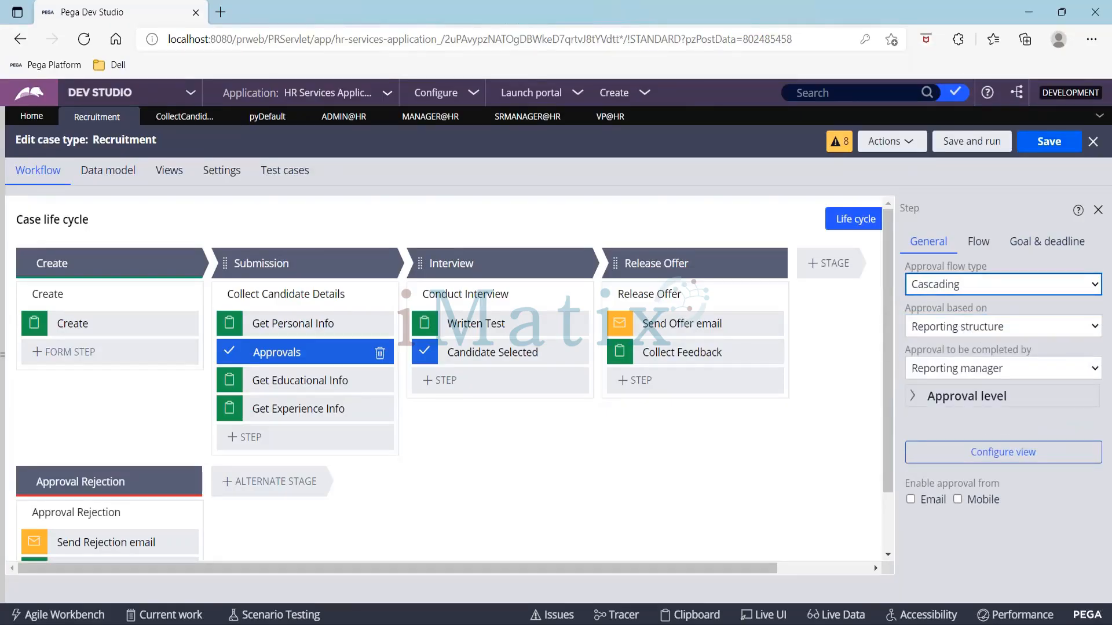
# Step: Set the approval to be completed by the Reporting manager with approval level All, and save the case type
pyautogui.click(422, 10)
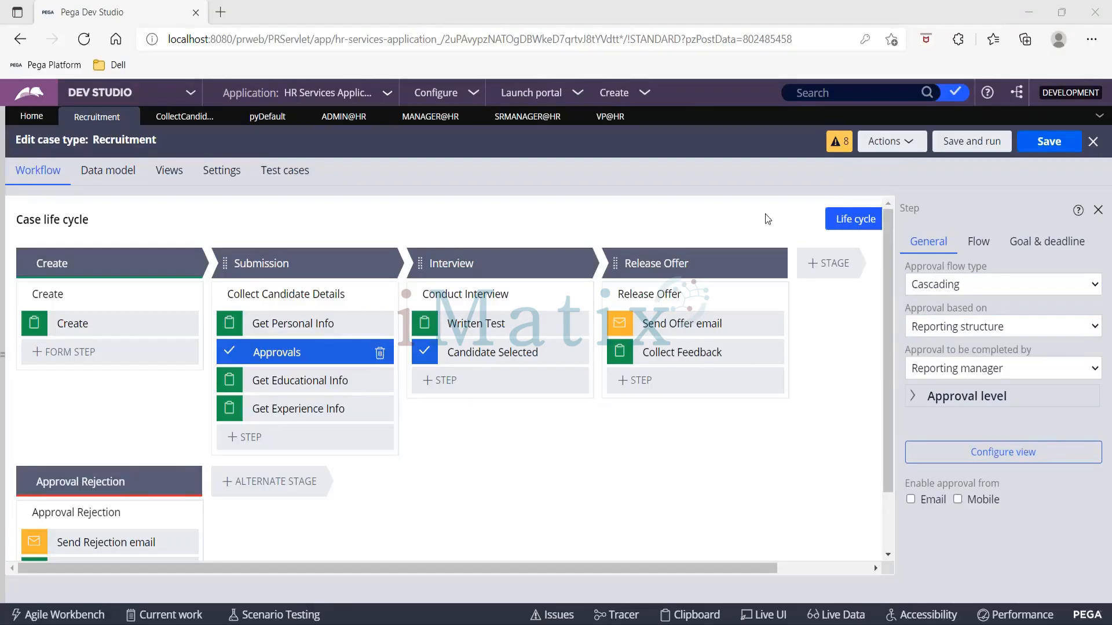
pyautogui.click(999, 369)
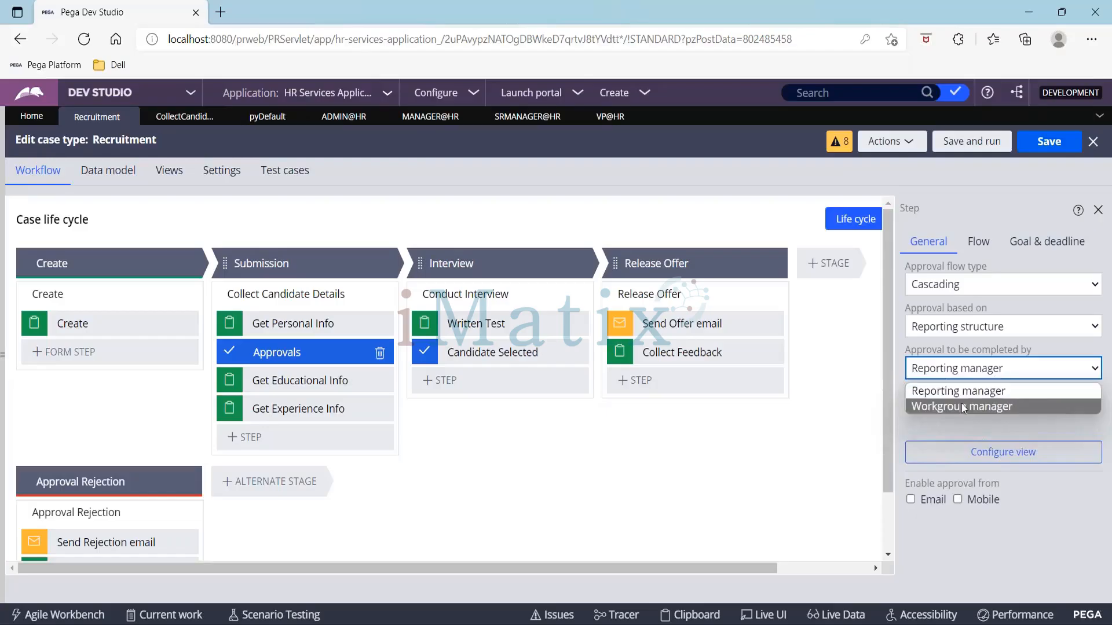
pyautogui.click(943, 392)
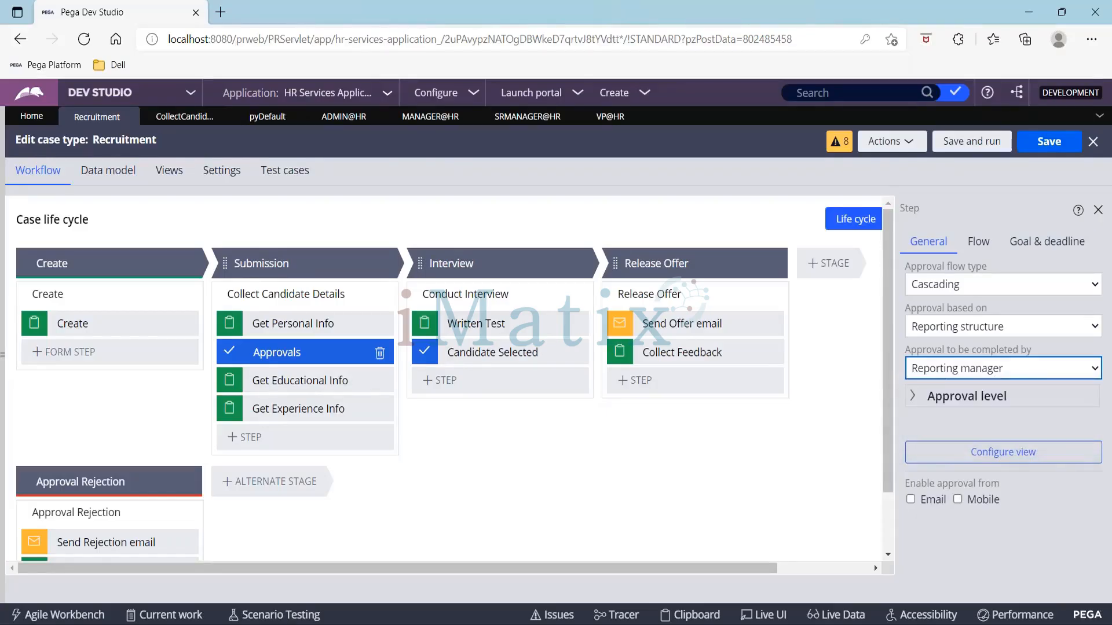
pyautogui.click(915, 399)
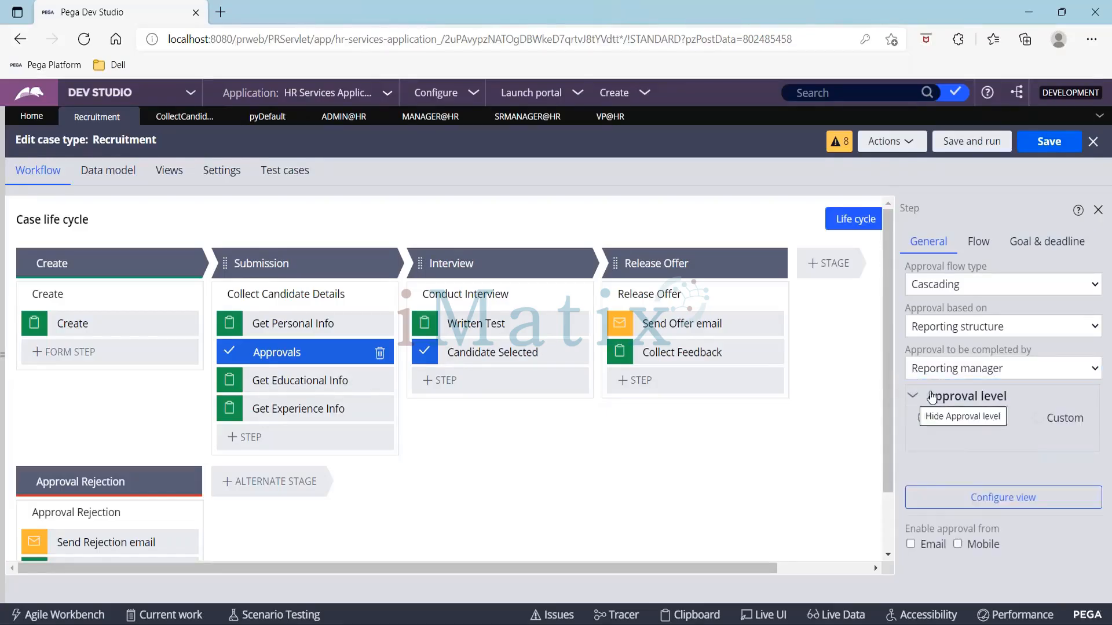
pyautogui.moveTo(923, 399); pyautogui.dragTo(1024, 408)
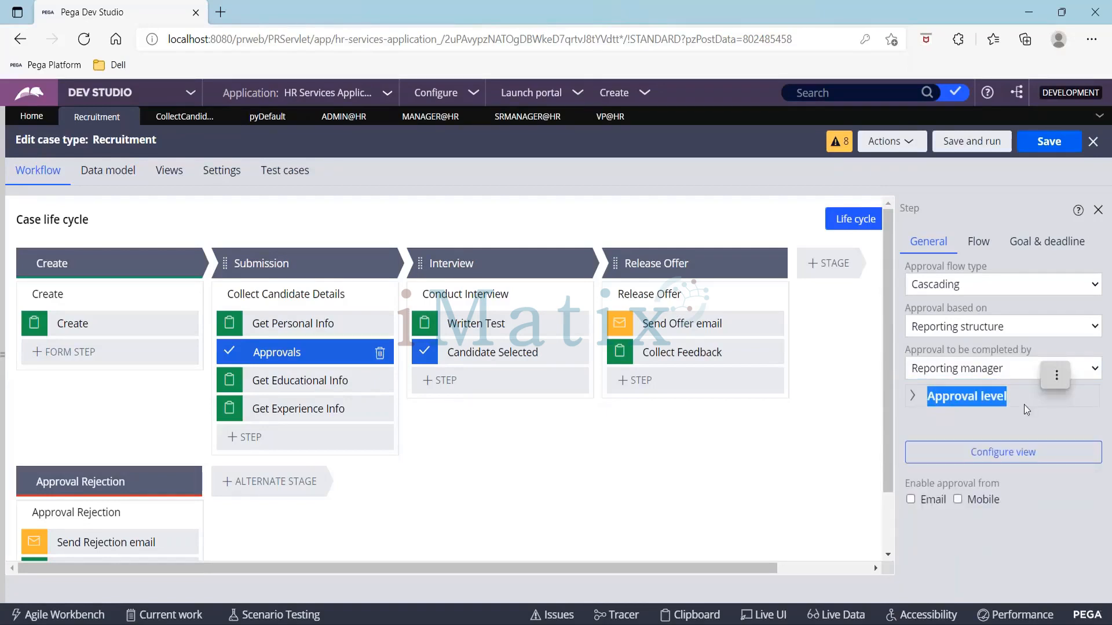
pyautogui.click(915, 393)
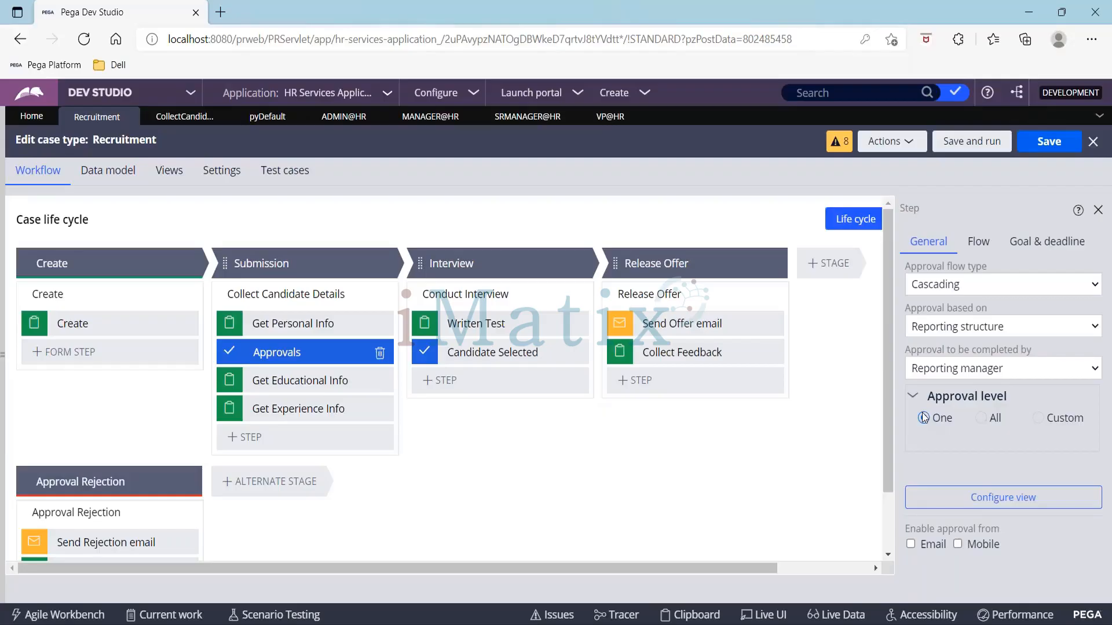
pyautogui.click(984, 421)
pyautogui.click(1056, 148)
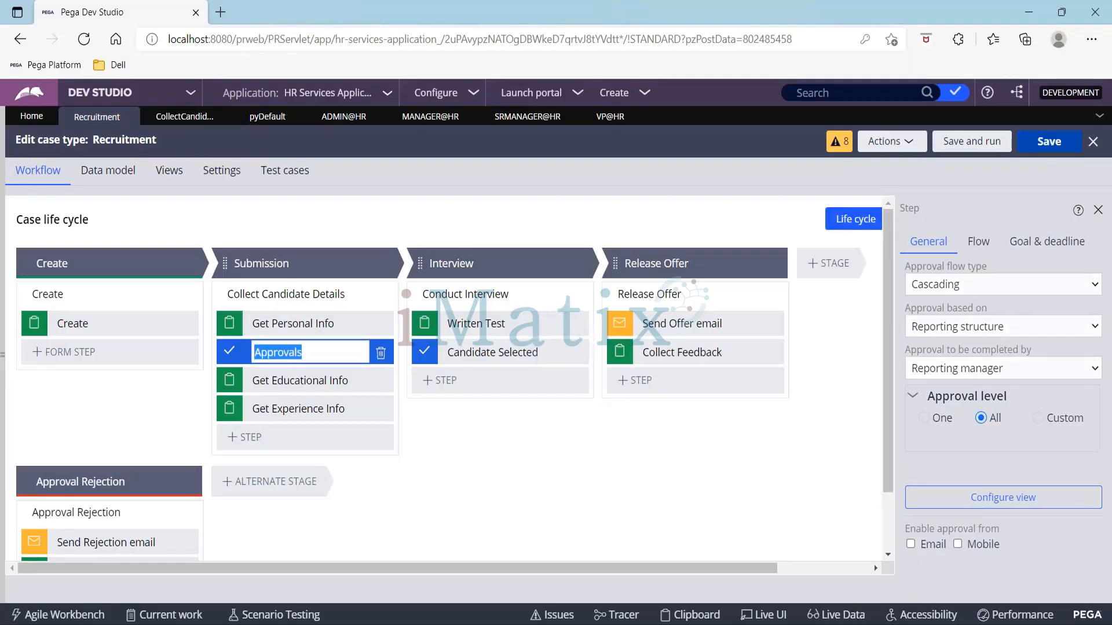
# Step: Copy the application URL and open it in a new Chrome tab
pyautogui.click(309, 37)
pyautogui.hotkey('ctrl', 'c')
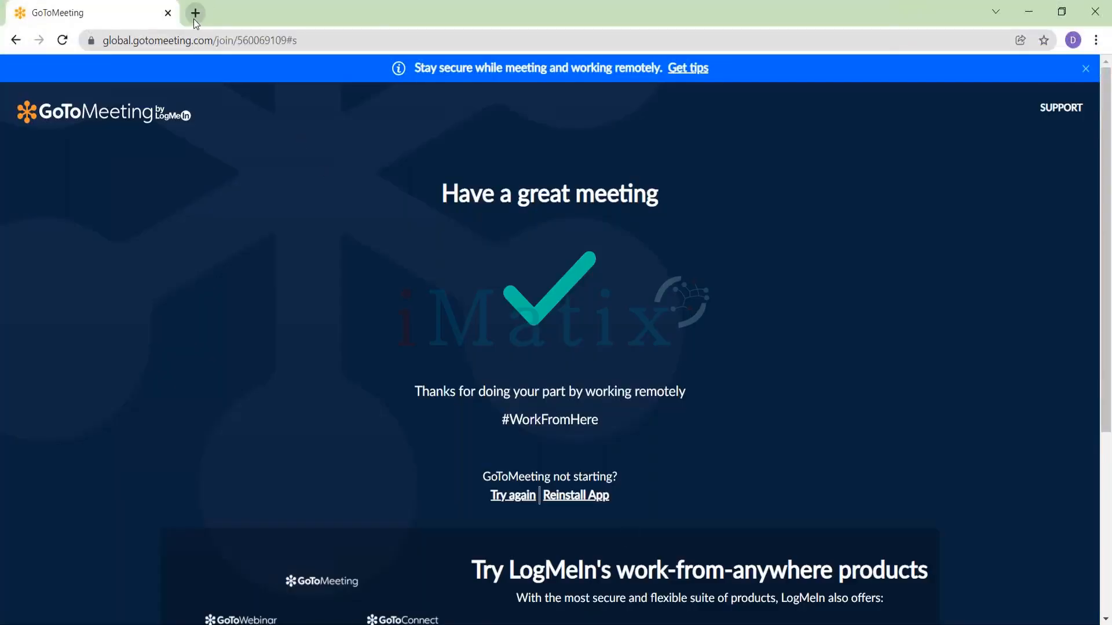
pyautogui.click(195, 21)
pyautogui.hotkey('ctrl', 'v')
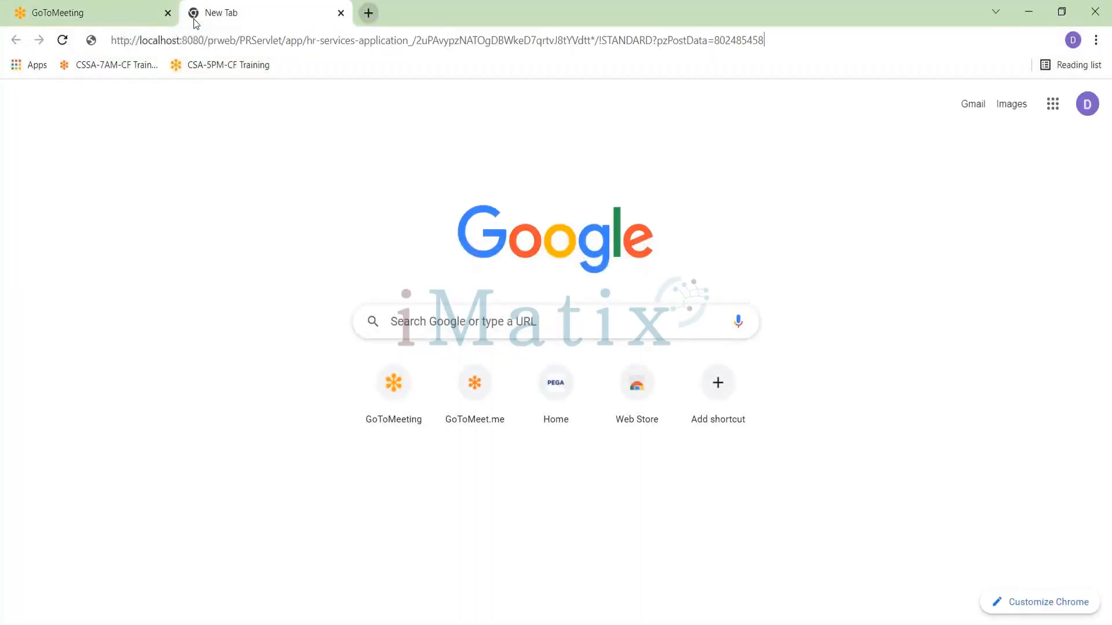
pyautogui.press('Return')
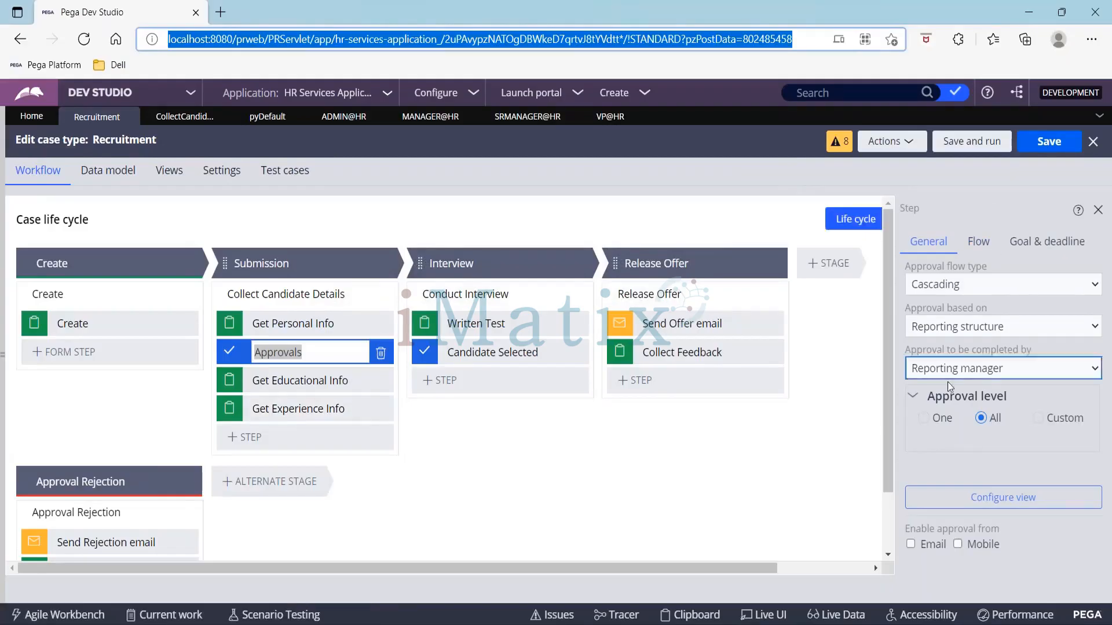
# Step: Save and run the Recruitment case type, advance and submit the new case, and copy its case ID R-3001
pyautogui.click(980, 416)
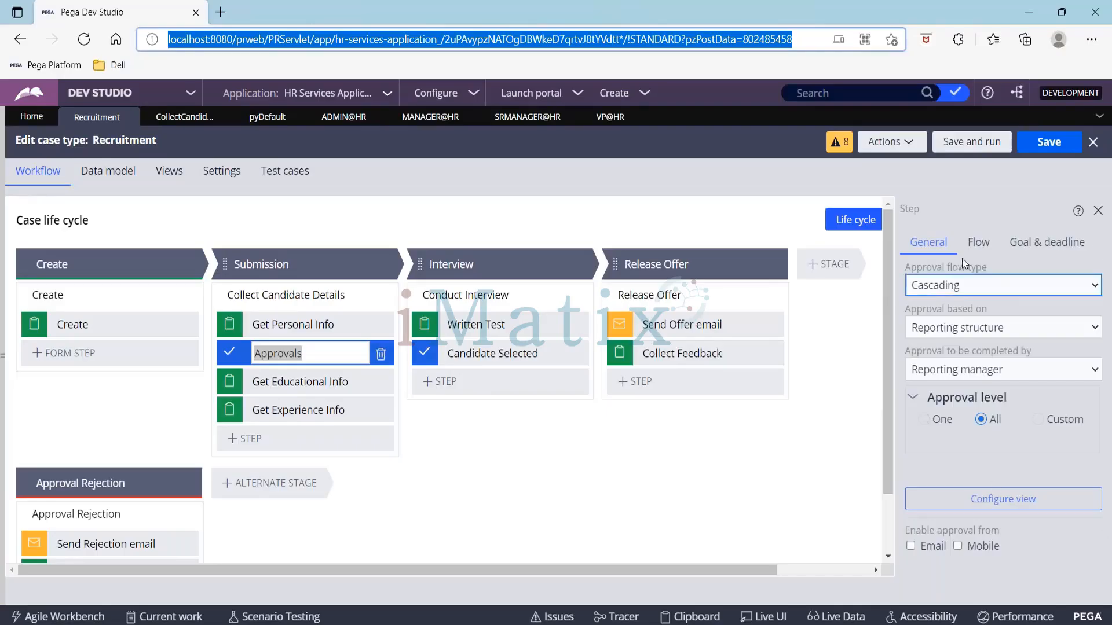
pyautogui.click(974, 145)
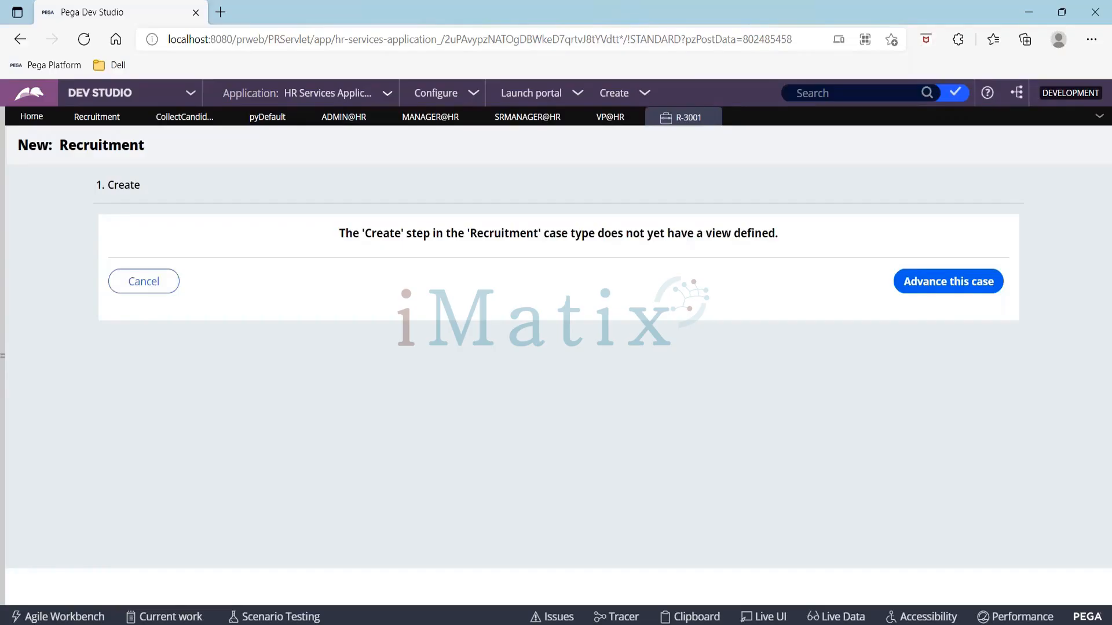
pyautogui.click(948, 281)
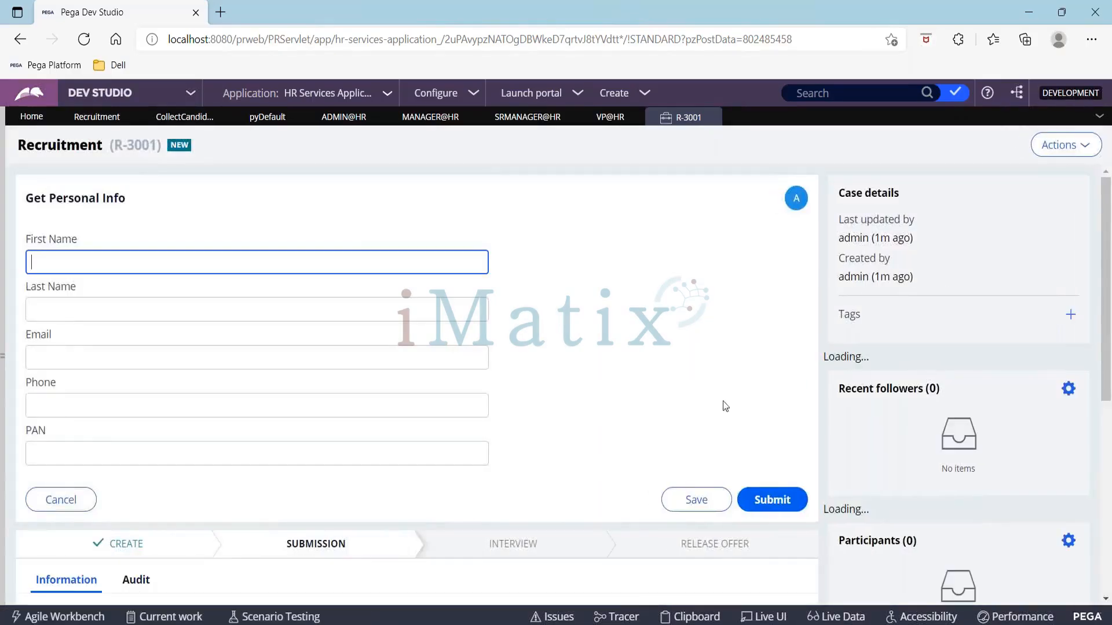
pyautogui.click(769, 499)
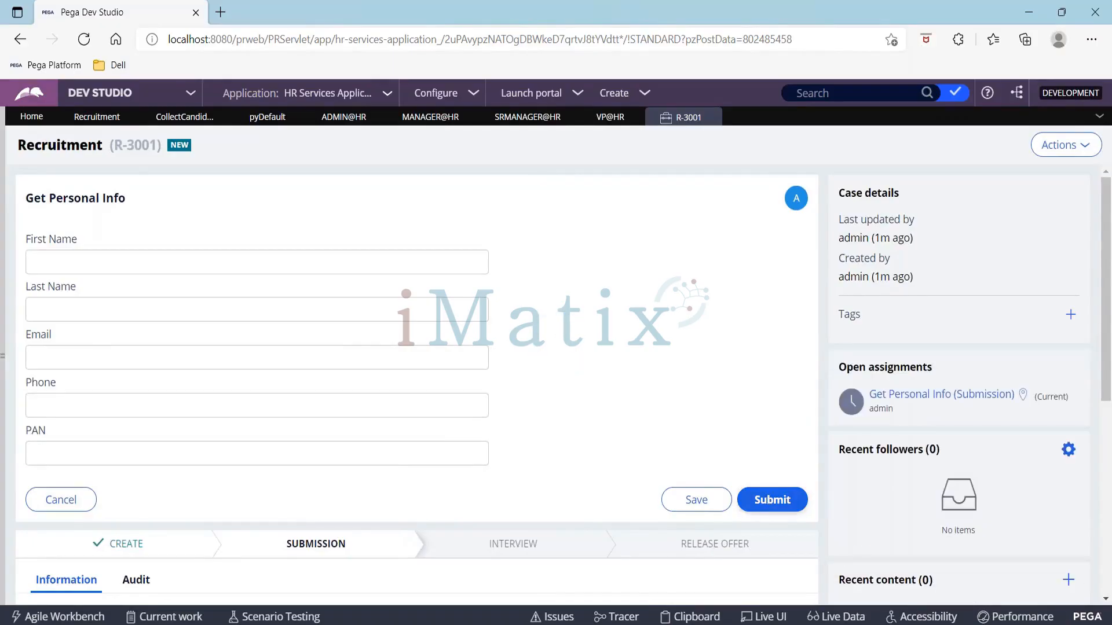
pyautogui.click(772, 499)
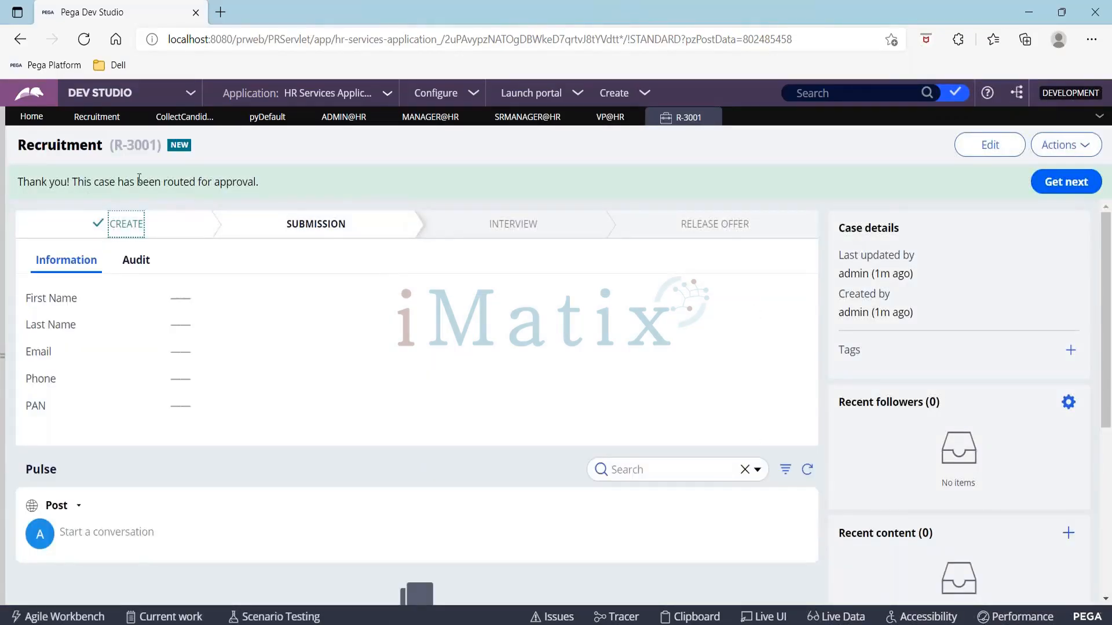
pyautogui.click(1087, 149)
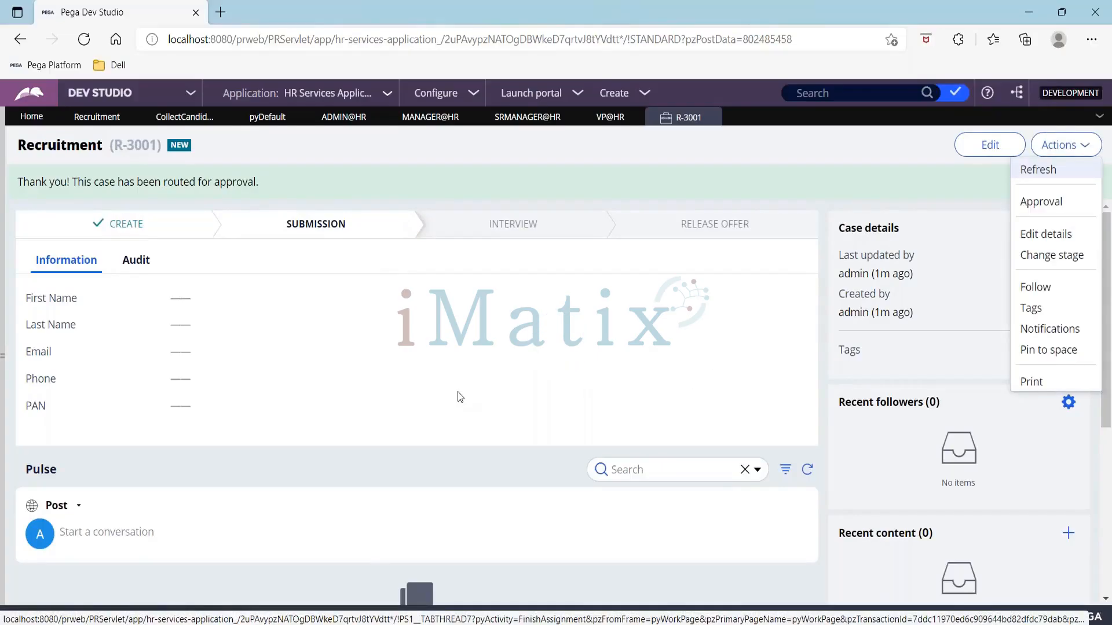
pyautogui.moveTo(113, 145); pyautogui.dragTo(158, 146)
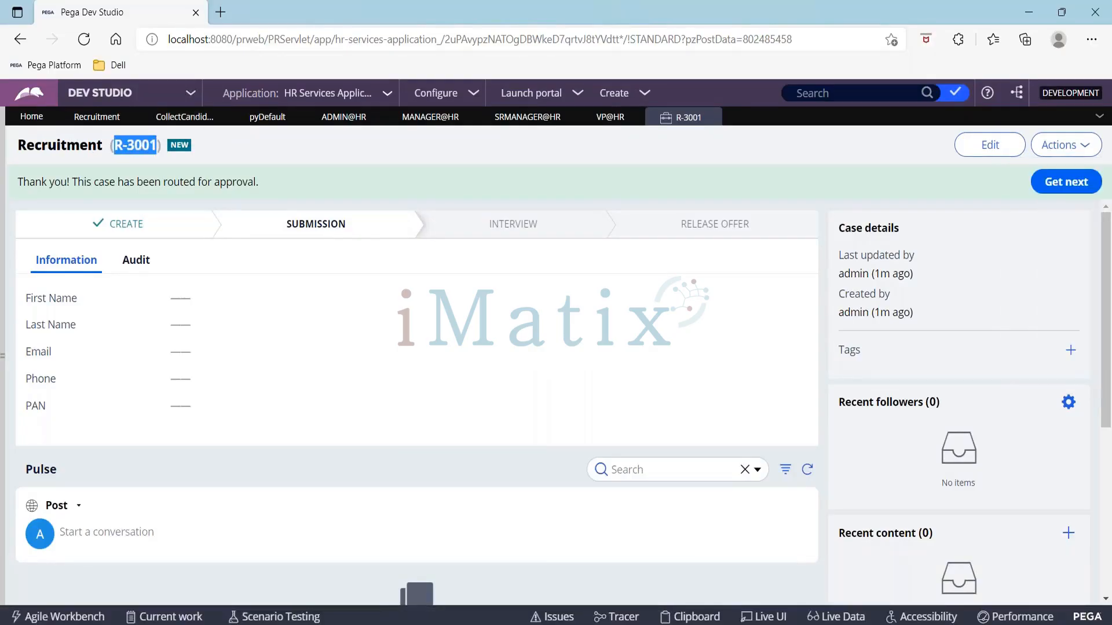
# Step: Switch to Chrome and log in to the application as the manager user with the manager's password
pyautogui.hotkey('alt', 'Tab')
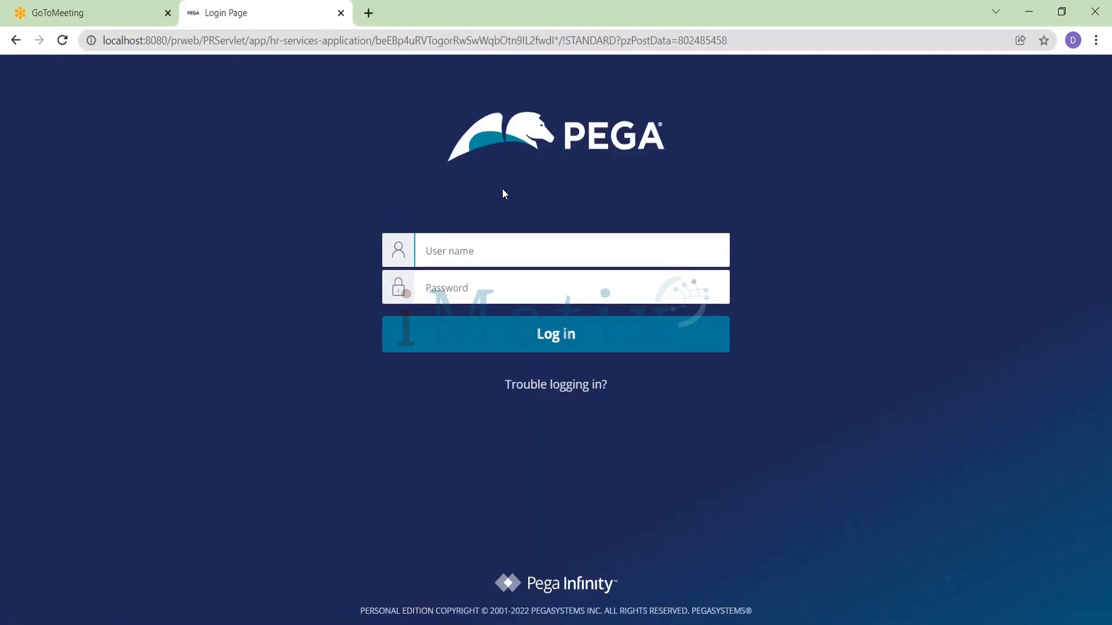
pyautogui.write('hrmanager')
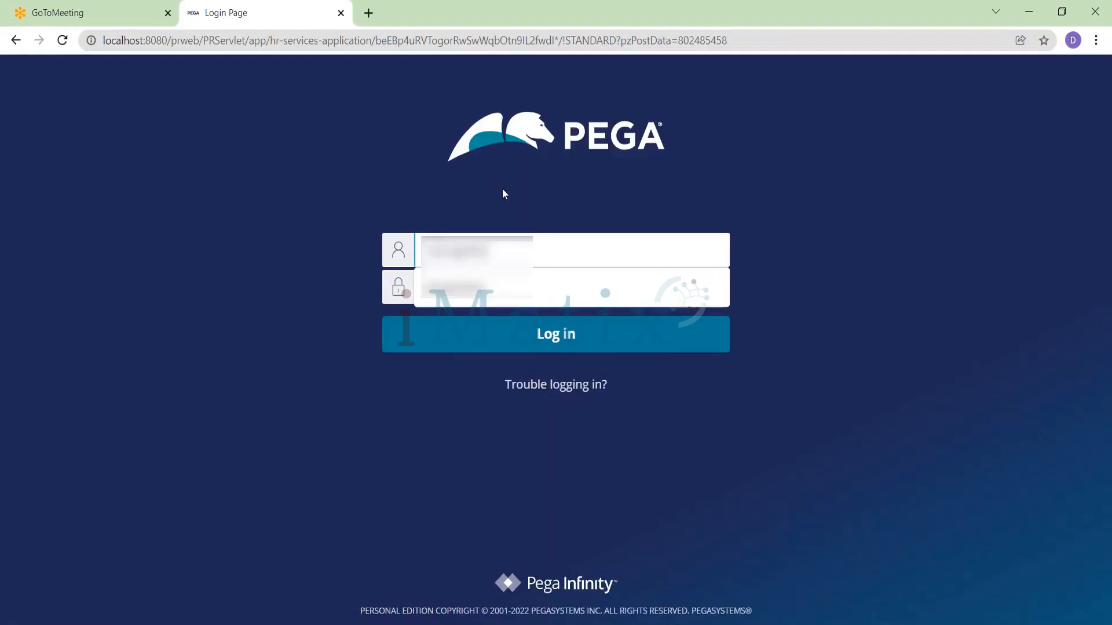
pyautogui.press('Tab')
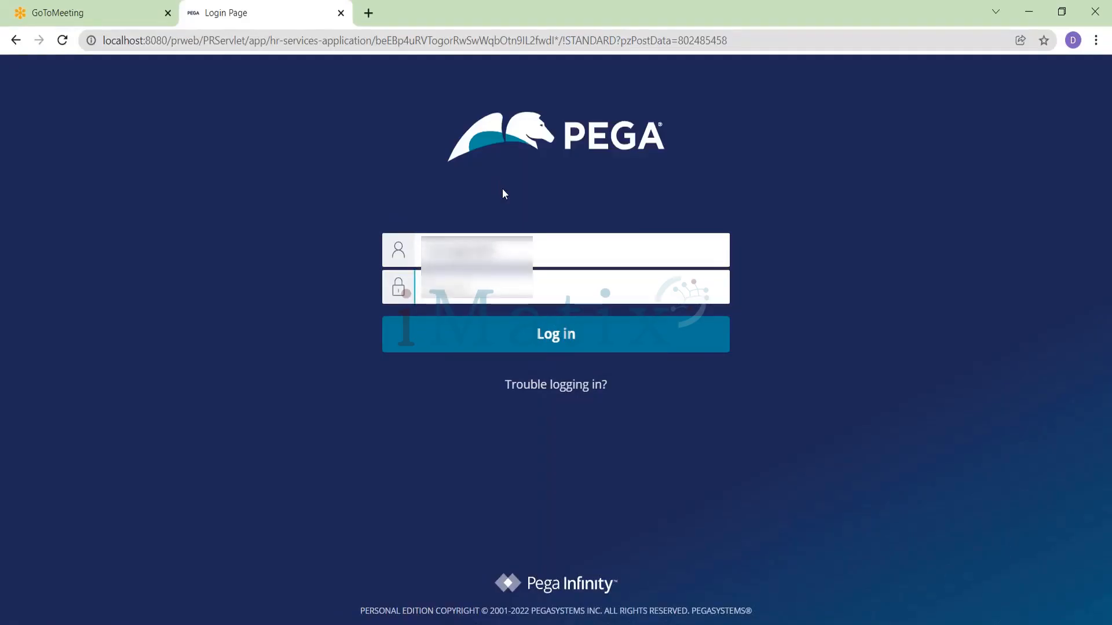
pyautogui.write('•••••')
pyautogui.press('Return')
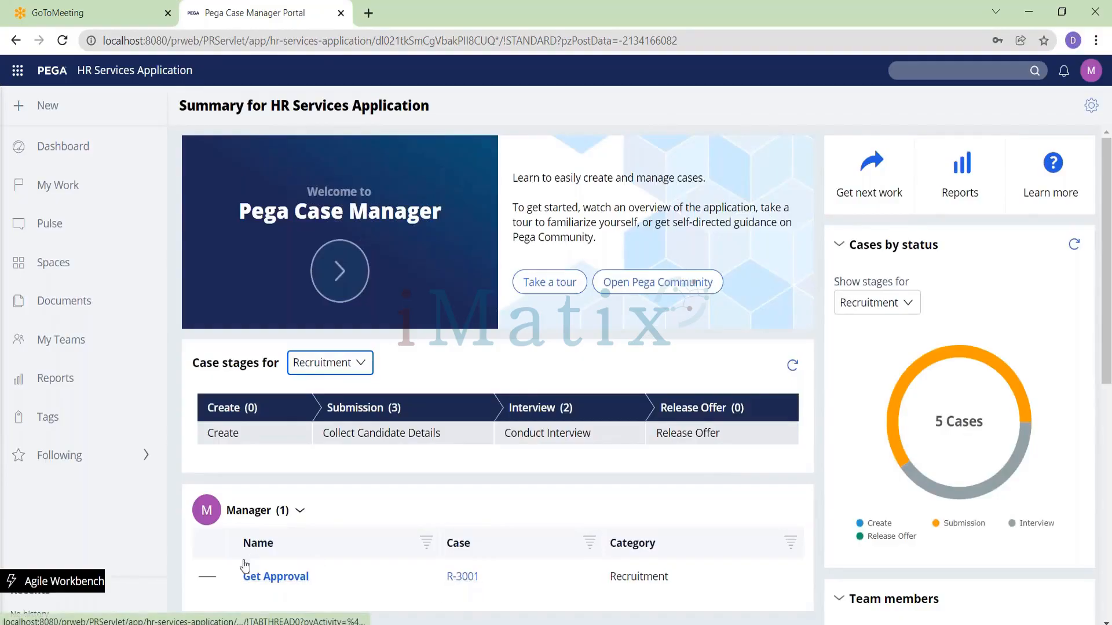
# Step: Open the Get Approval assignment for R-3001 and approve it with the note "Manager Approved"
pyautogui.click(276, 575)
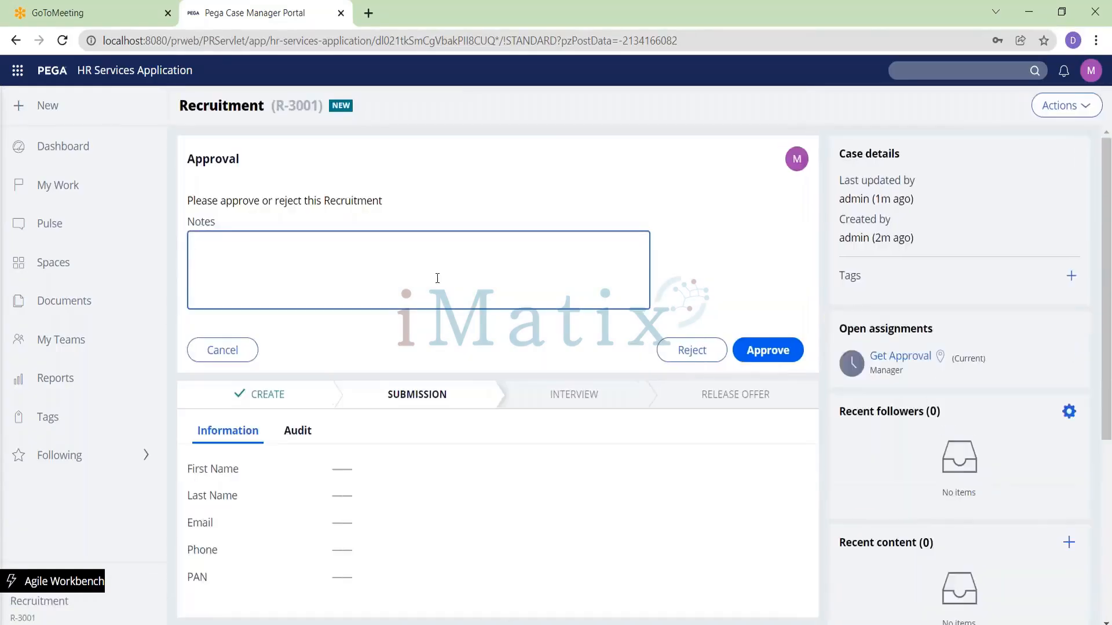
pyautogui.write('Manager Approved')
pyautogui.click(788, 349)
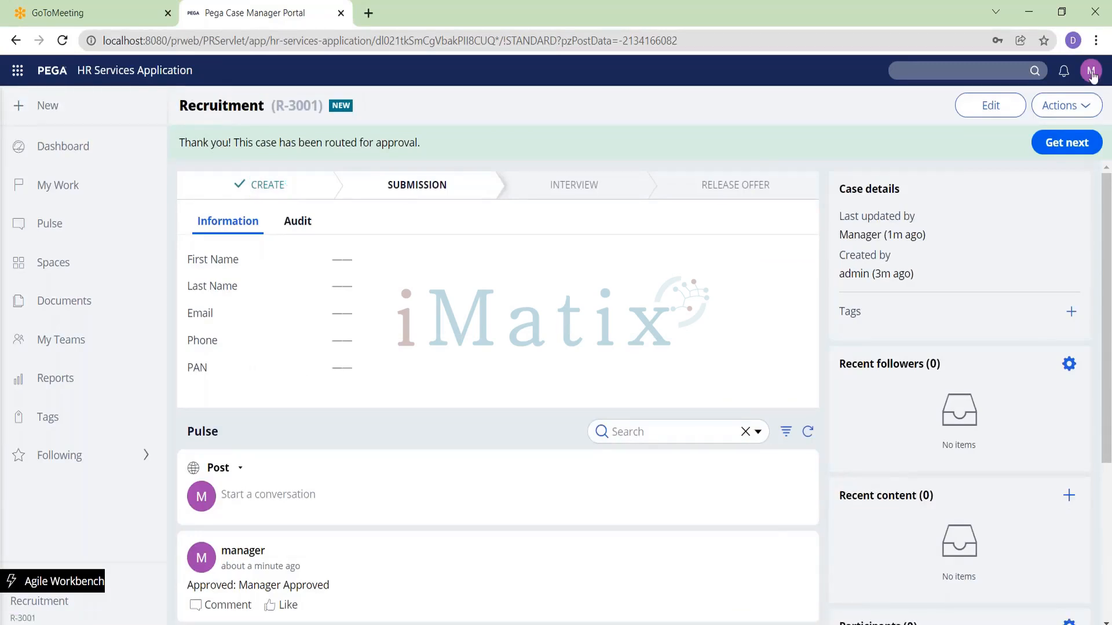
# Step: Log off and sign back in with the senior manager's credentials
pyautogui.click(1091, 72)
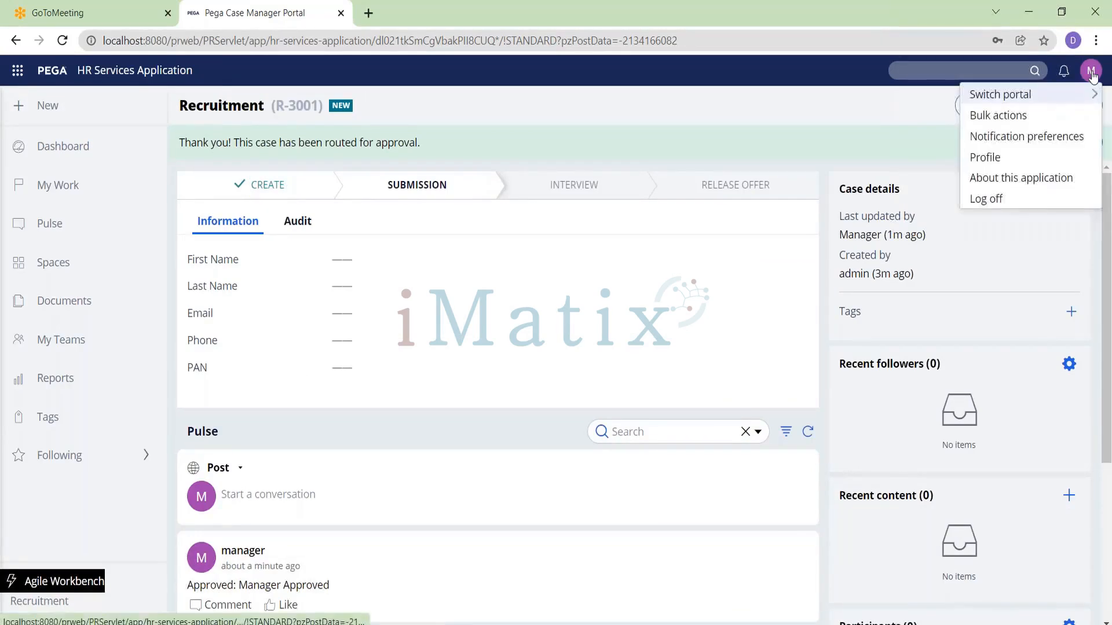
pyautogui.click(1005, 203)
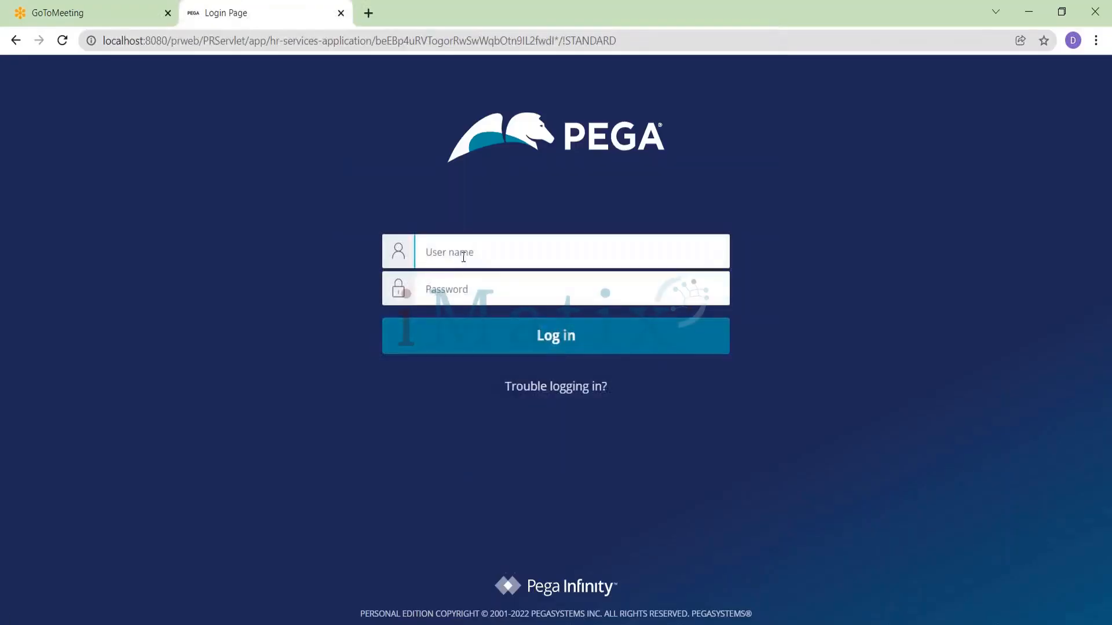
pyautogui.write('hr')
pyautogui.press('Return')
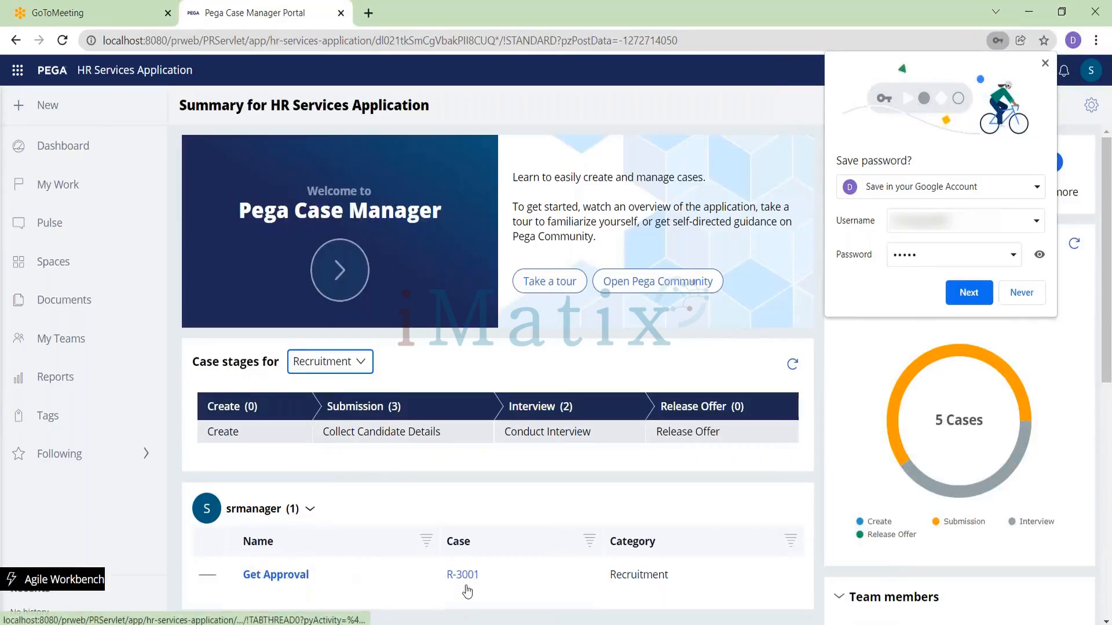
# Step: Open case R-3001, approve it with the note "Sr manager apprved", and review the approval history
pyautogui.click(466, 586)
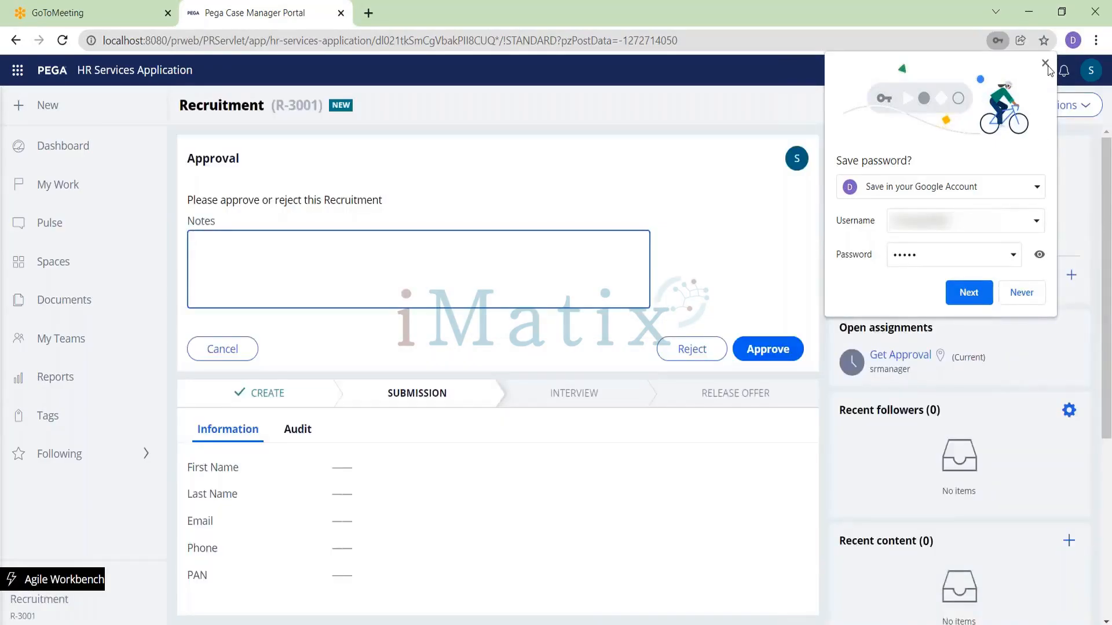
pyautogui.click(1046, 64)
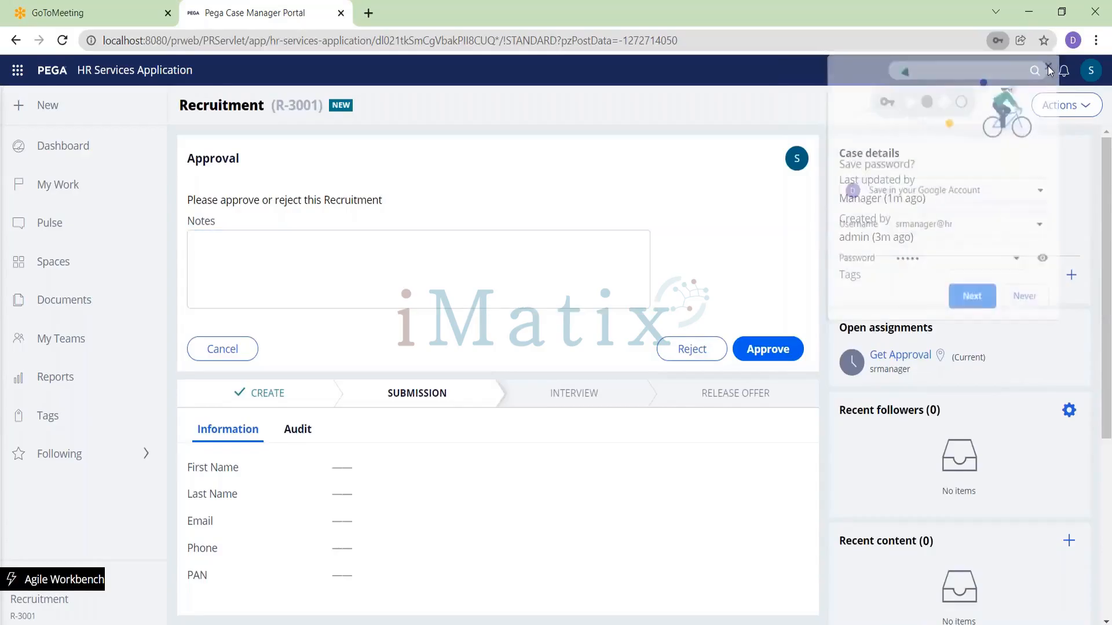
pyautogui.moveTo(841, 198); pyautogui.dragTo(715, 241)
pyautogui.click(442, 271)
pyautogui.write('Sr manager apprved')
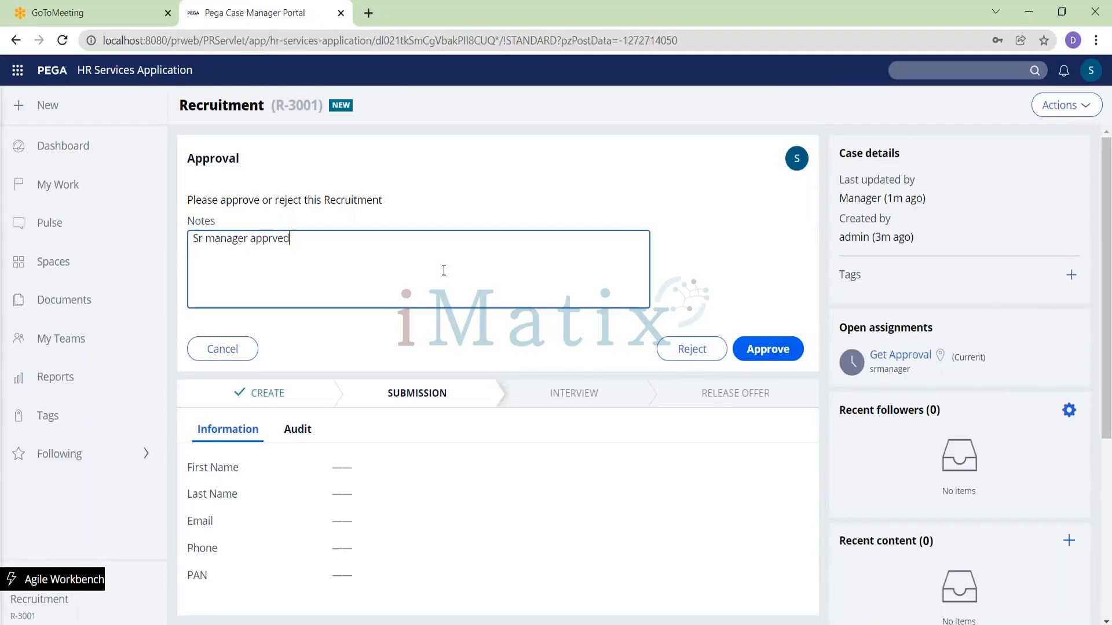
pyautogui.click(765, 349)
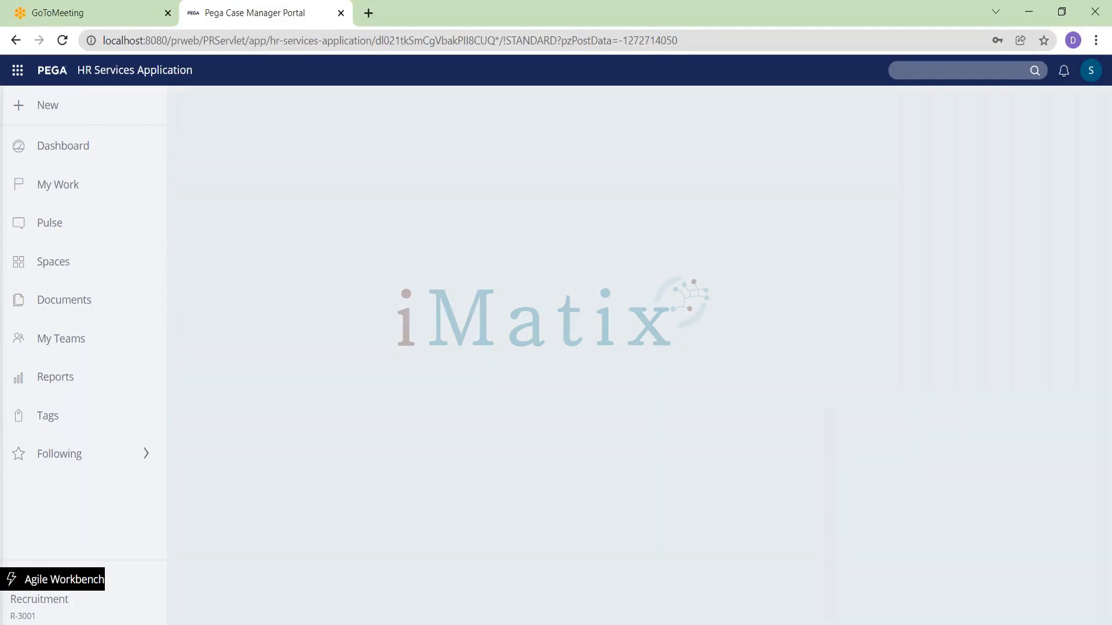
pyautogui.scroll(-3, 449, 368)
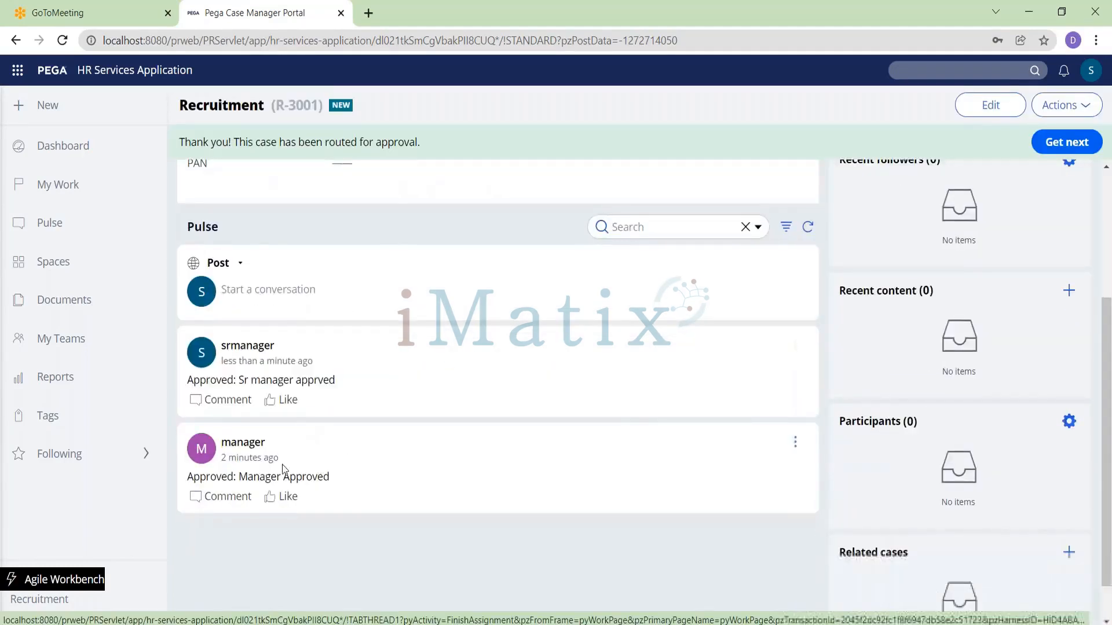
pyautogui.scroll(1, 742, 382)
pyautogui.scroll(3, 742, 382)
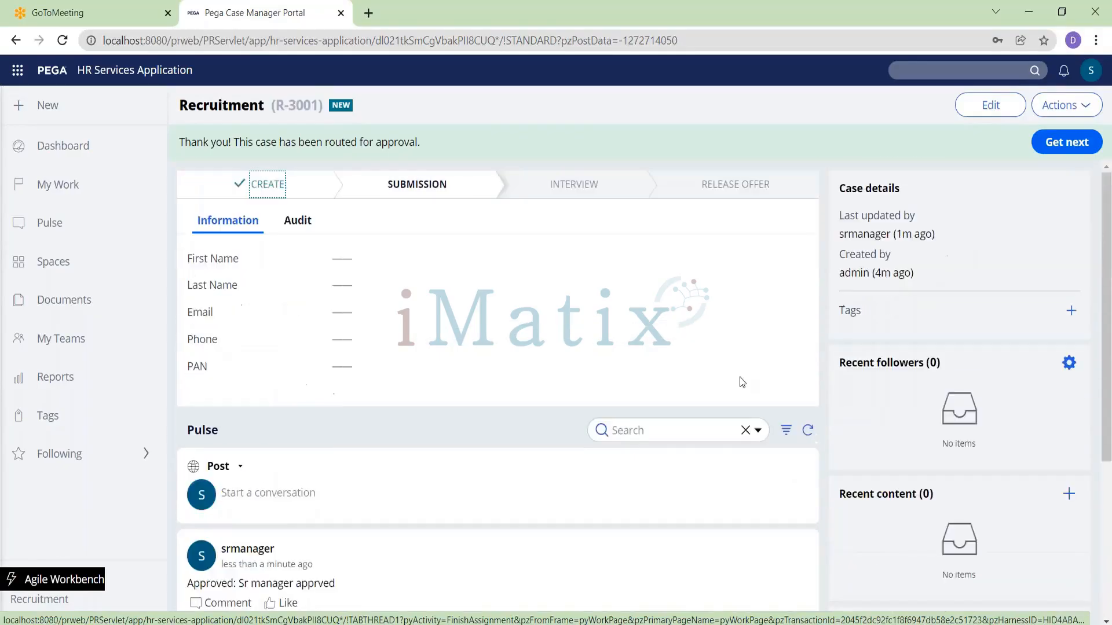
# Step: Log off and sign in as the VP user with the account password
pyautogui.click(1091, 70)
pyautogui.click(1013, 200)
pyautogui.write('admin@')
pyautogui.press('Tab')
pyautogui.write('*****')
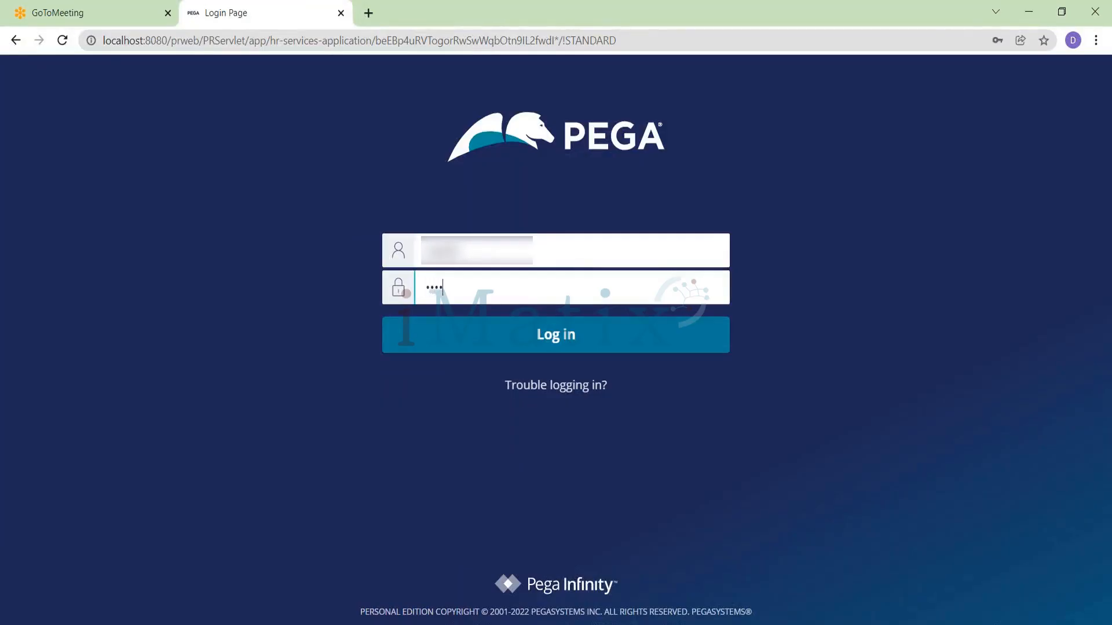
pyautogui.press('Return')
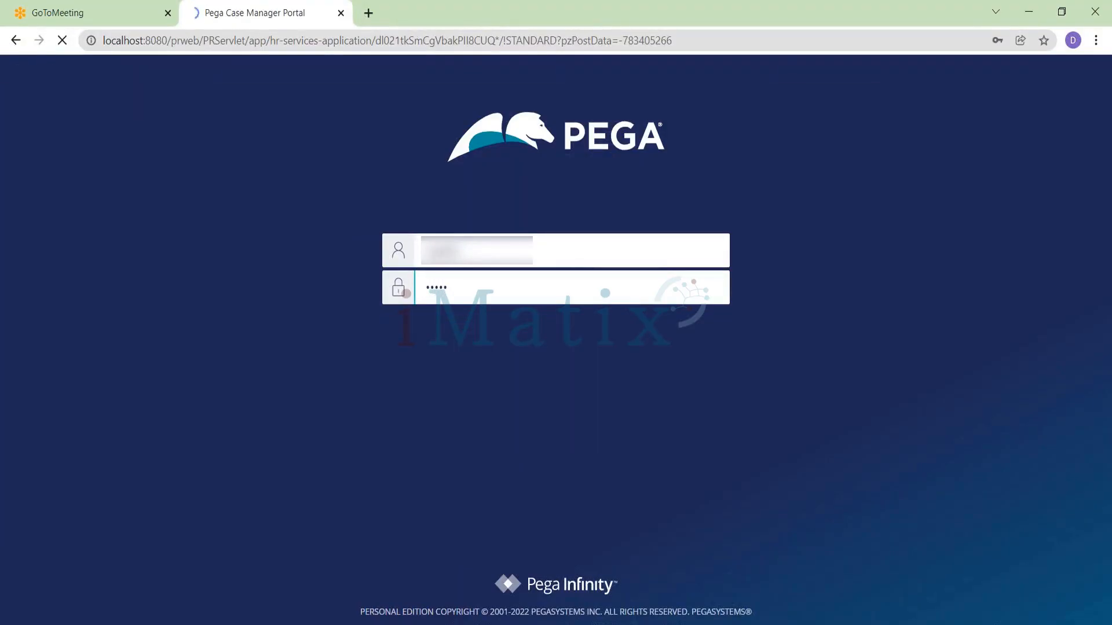
# Step: Open case R-3001 from the VP's worklist and approve it without notes
pyautogui.scroll(-3, 471, 492)
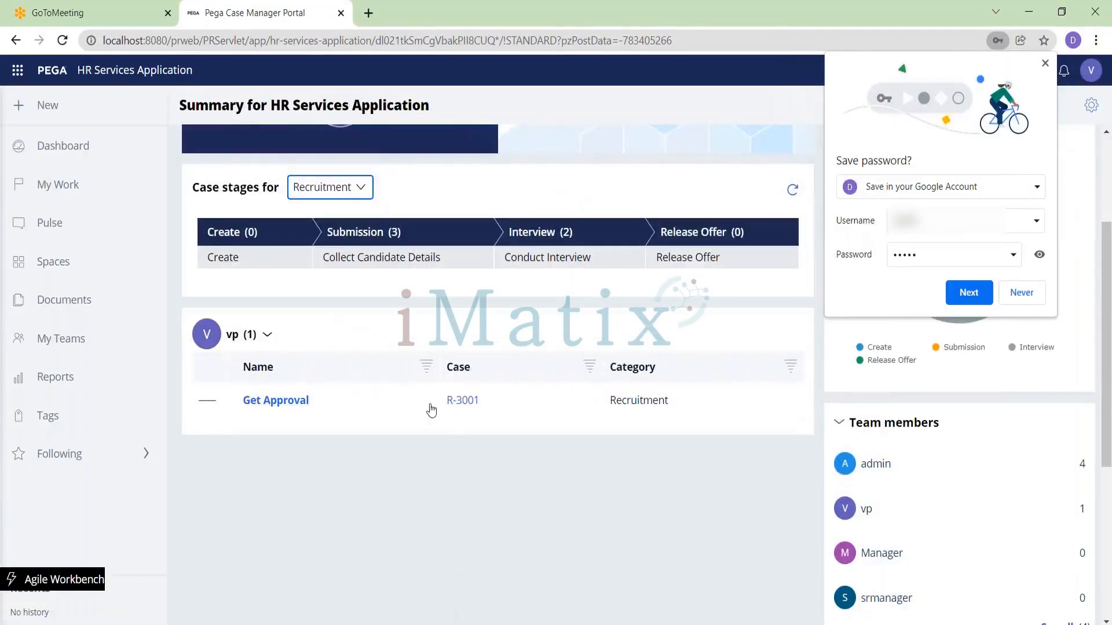
pyautogui.click(464, 404)
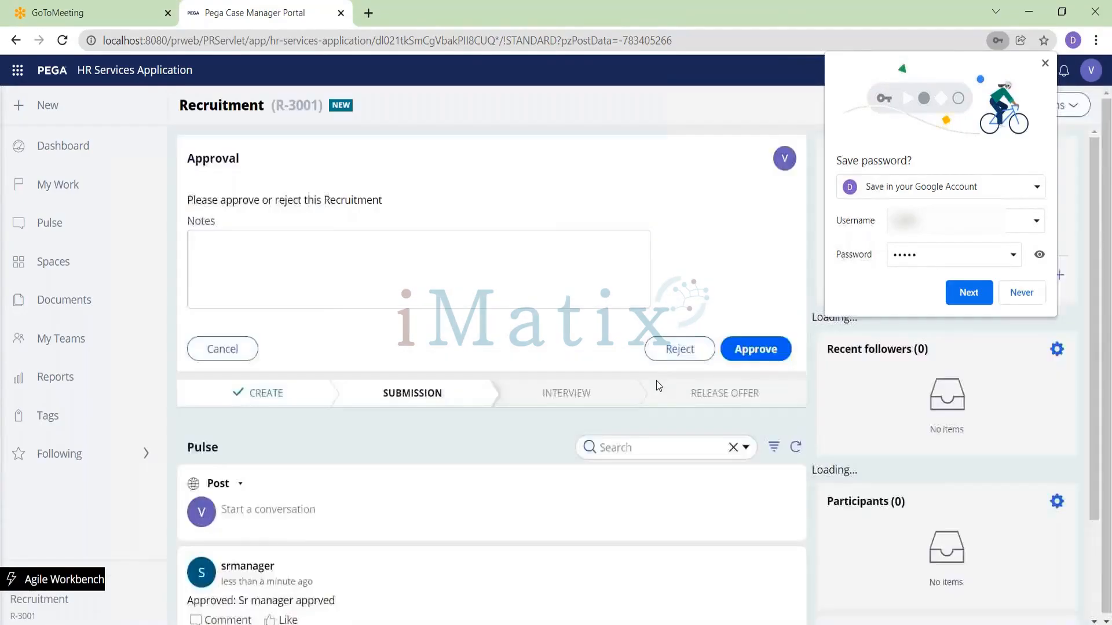
pyautogui.click(1045, 64)
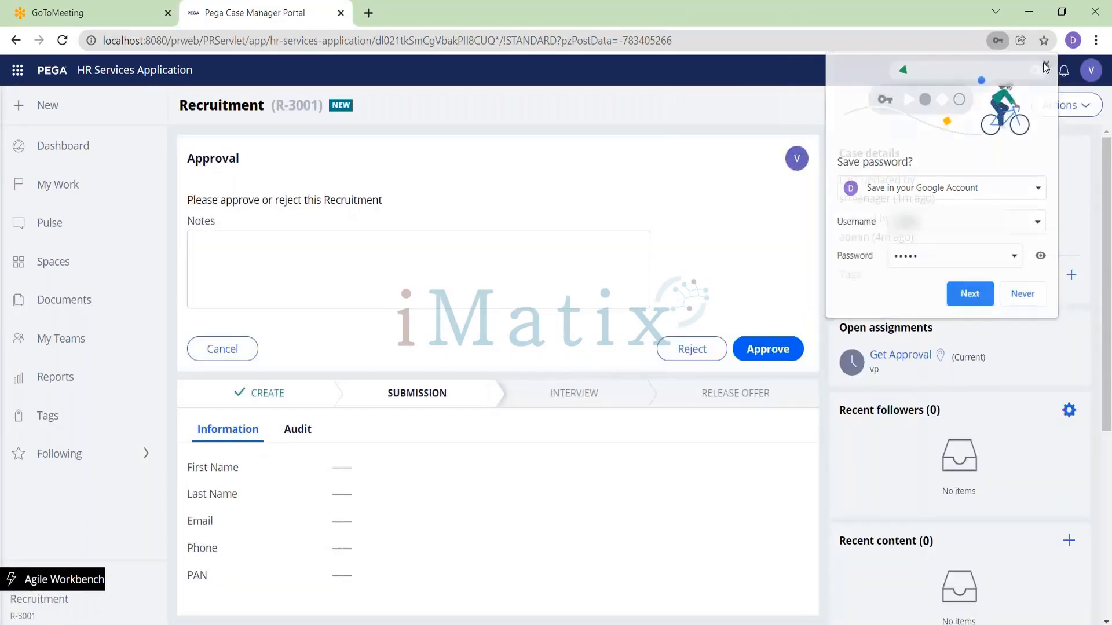
pyautogui.click(776, 350)
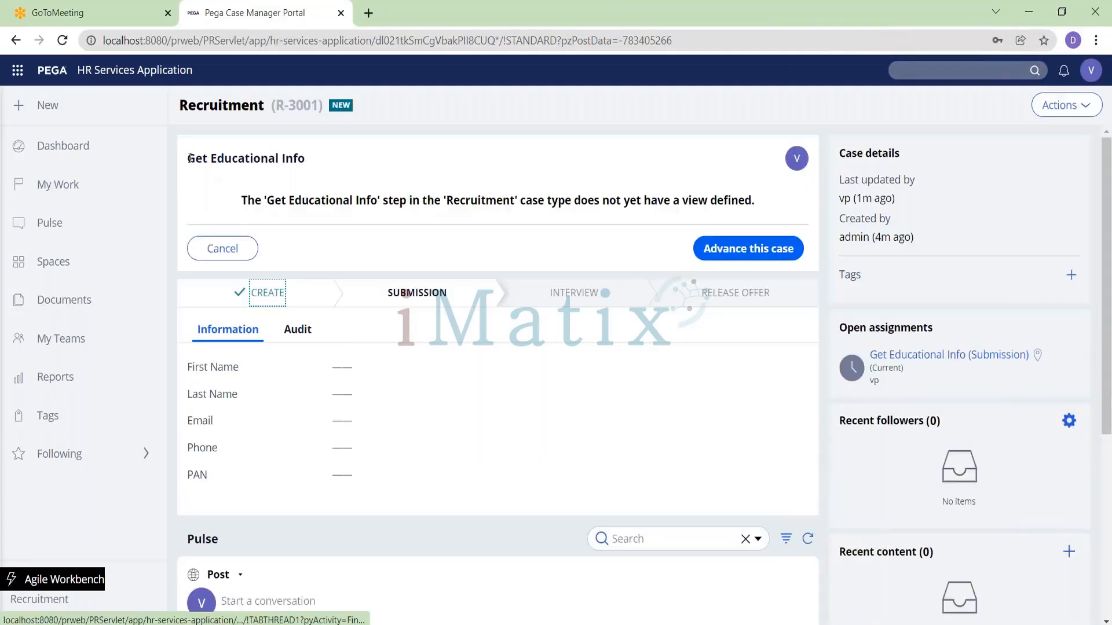
# Step: Switch back to Dev Studio and open the Recruitment case type
pyautogui.moveTo(189, 158); pyautogui.dragTo(346, 159)
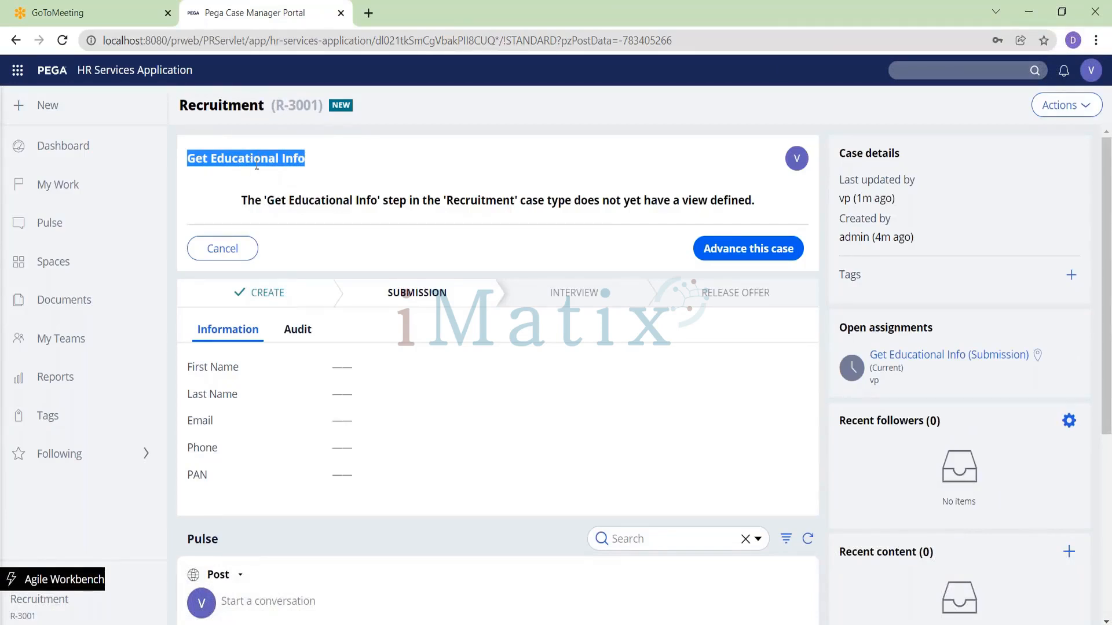
pyautogui.hotkey('alt', 'Tab')
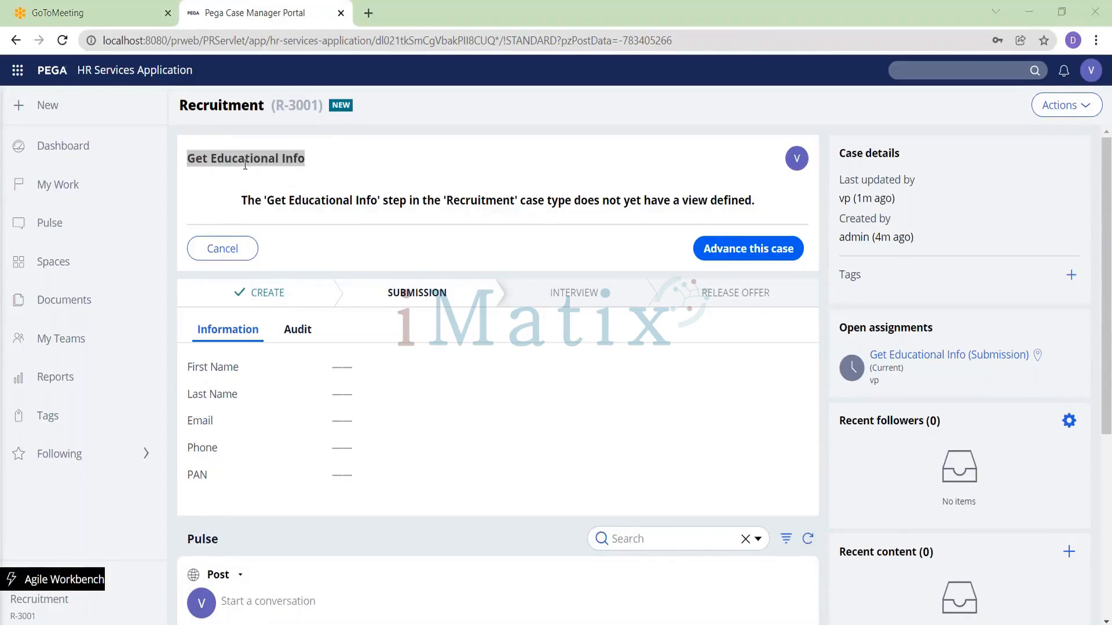
pyautogui.click(87, 124)
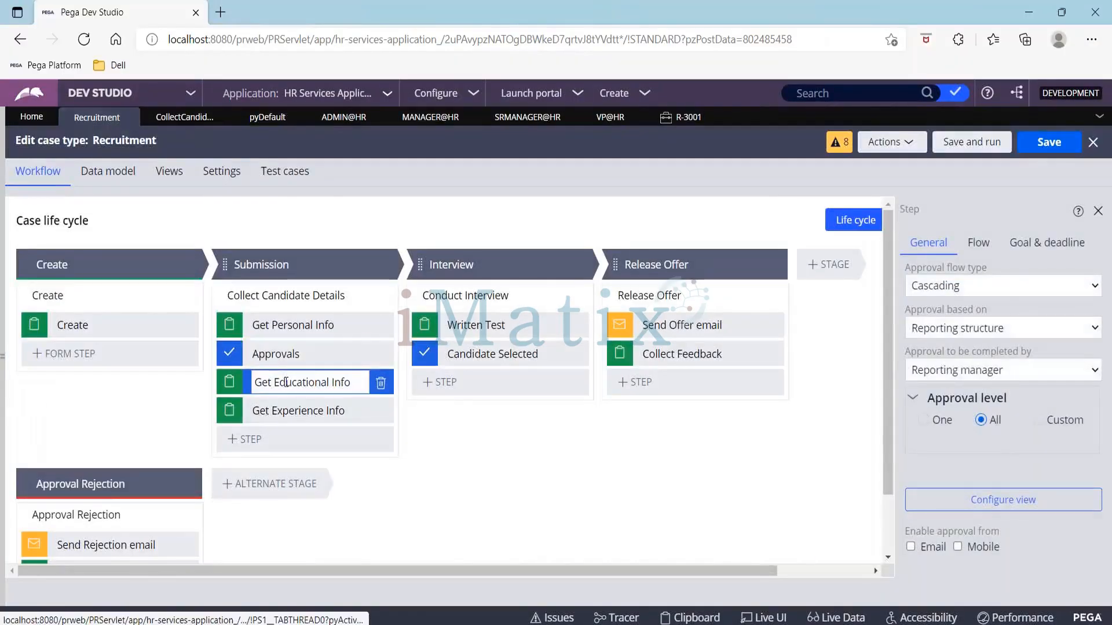
# Step: Set the Approvals step's approval level to Custom and open the custom levels editor
pyautogui.click(286, 383)
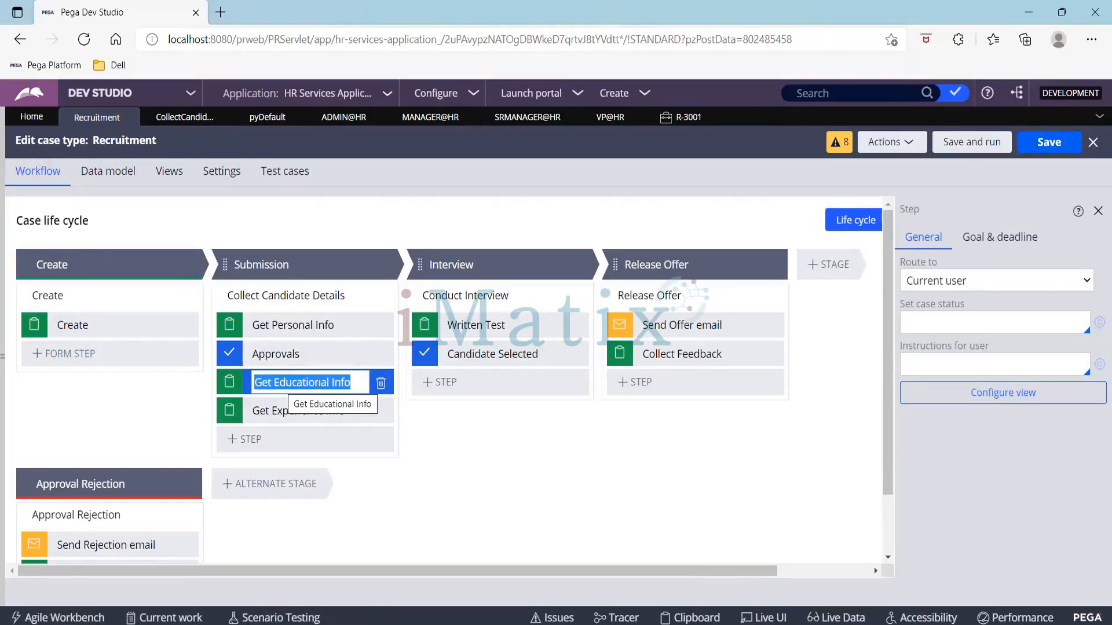
pyautogui.click(284, 352)
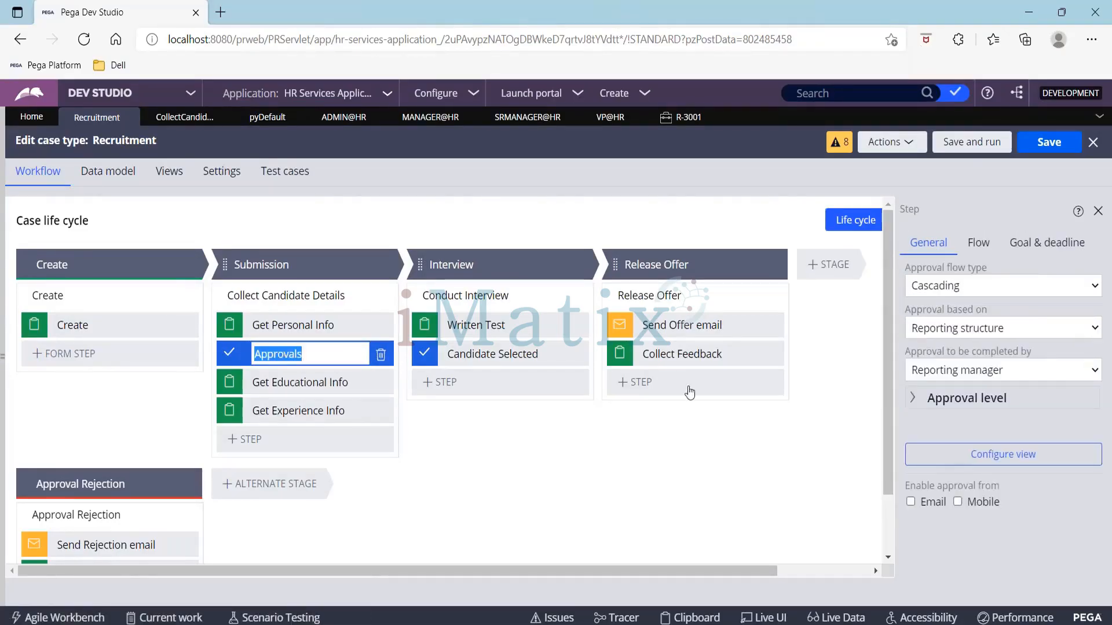
pyautogui.click(908, 410)
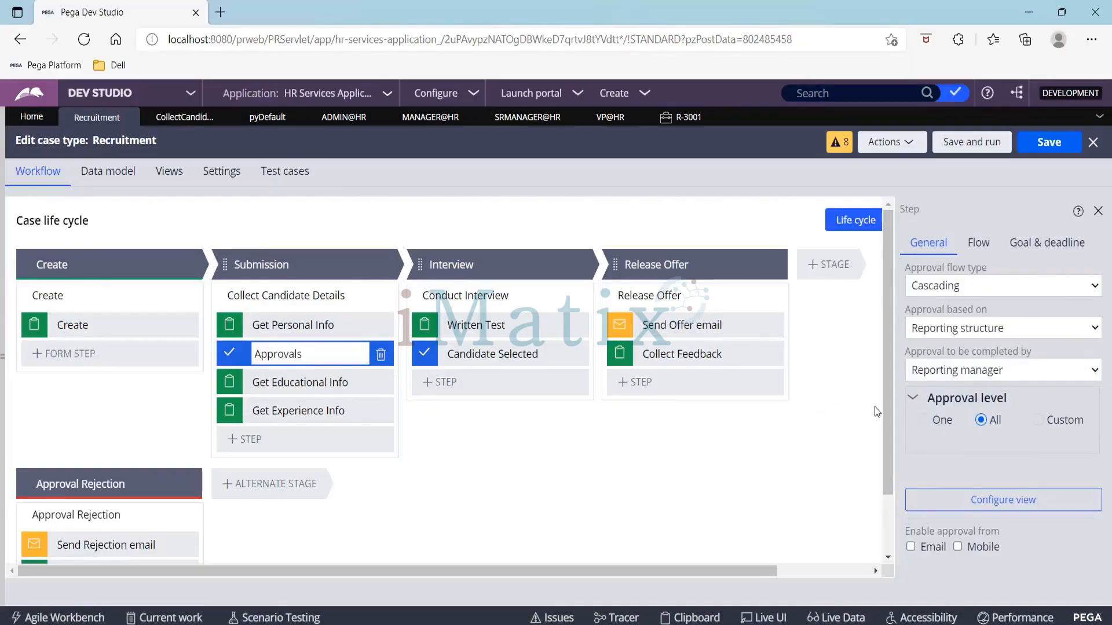
pyautogui.click(1038, 421)
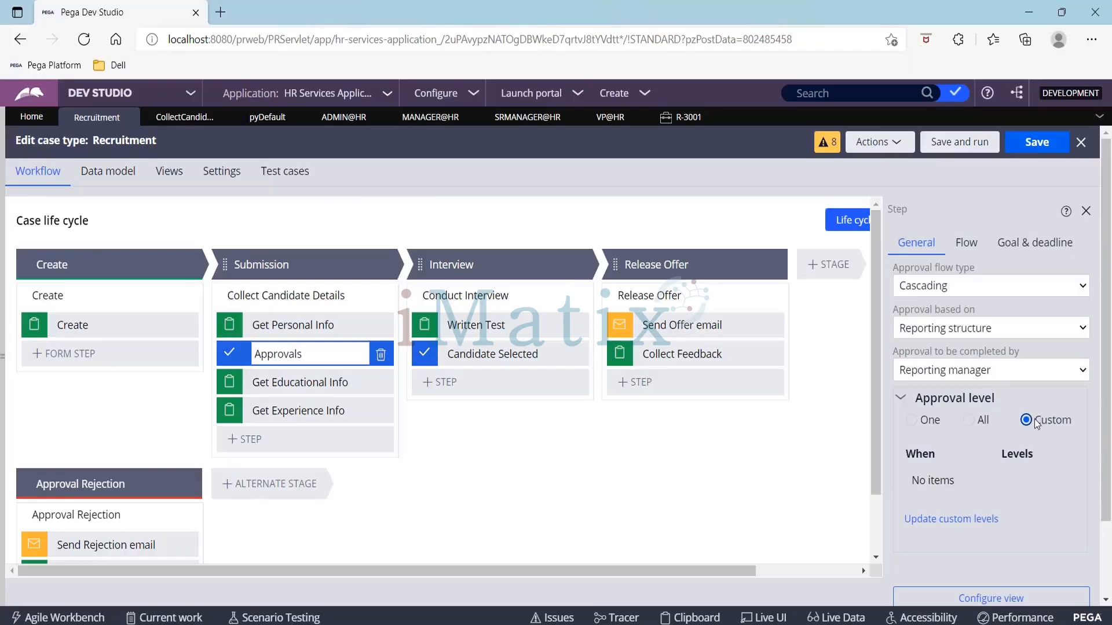
pyautogui.click(969, 523)
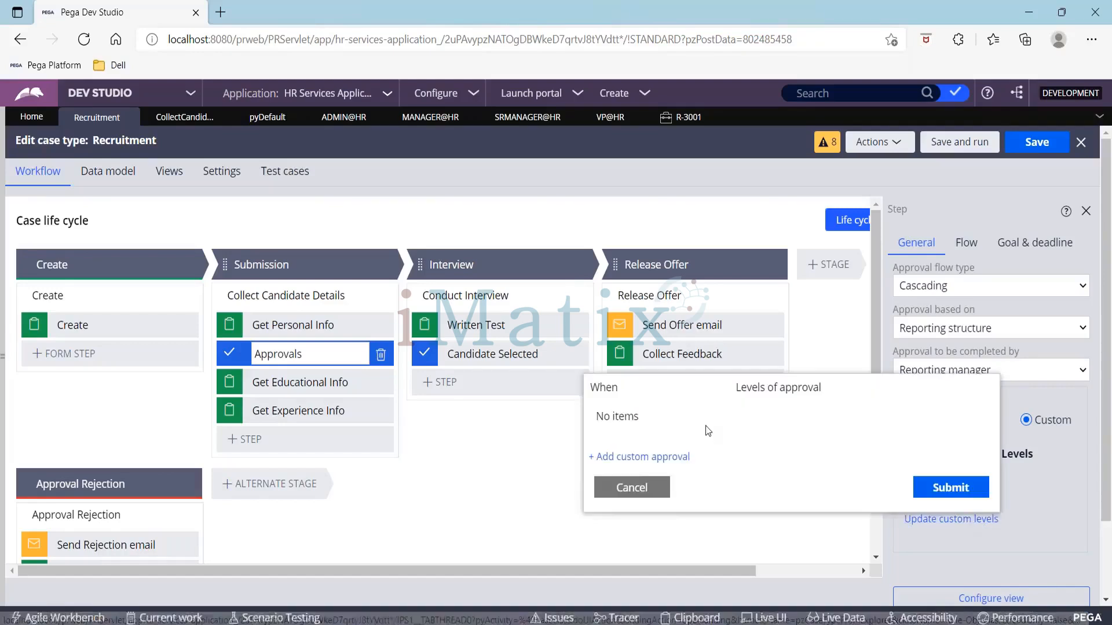
# Step: Open the Get Personal Info step's view and add a new Integer field named Salary
pyautogui.click(298, 329)
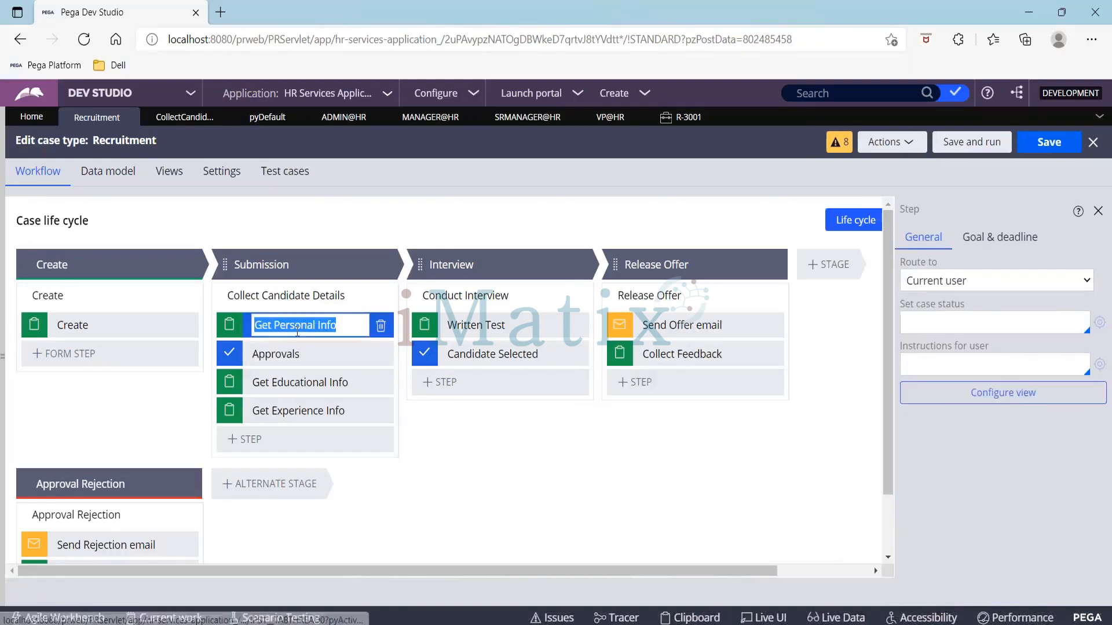
pyautogui.click(914, 399)
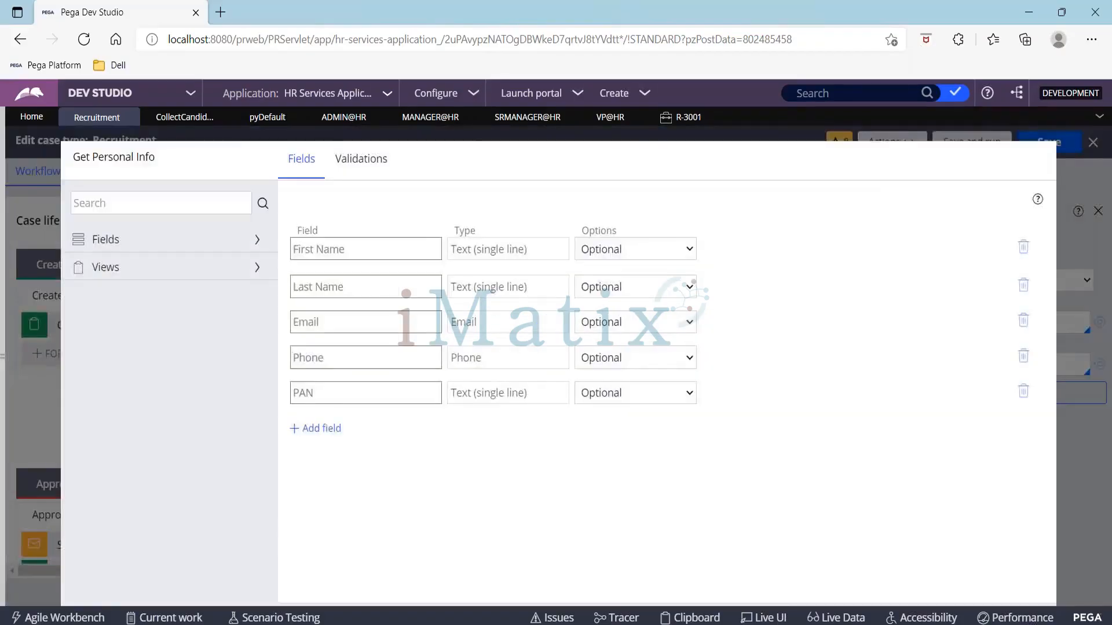
pyautogui.click(327, 430)
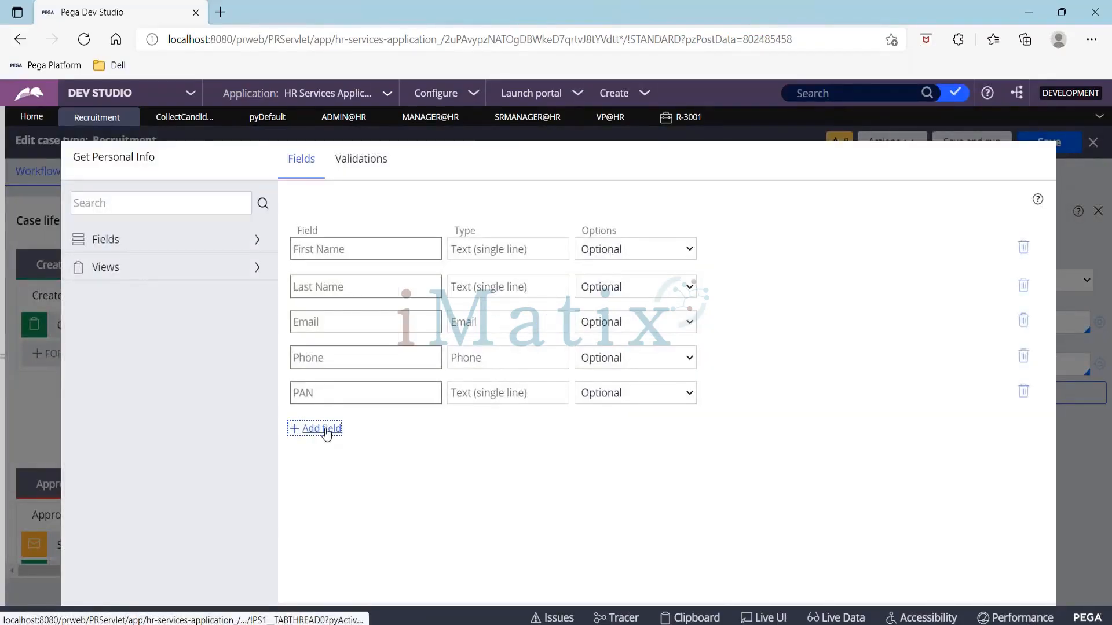
pyautogui.click(327, 431)
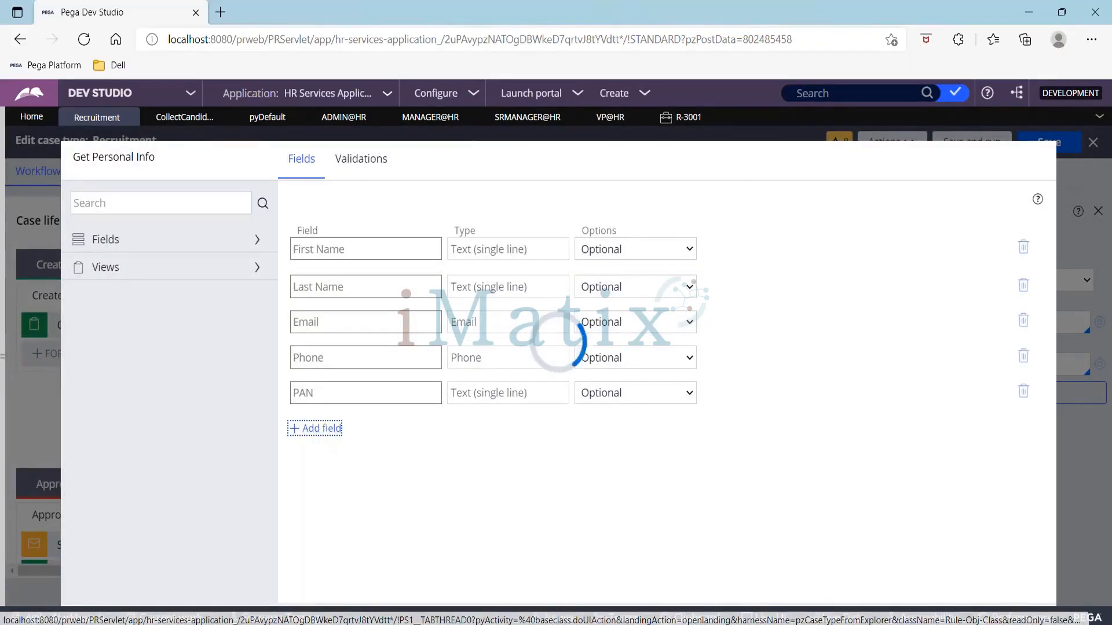
pyautogui.write('Salary')
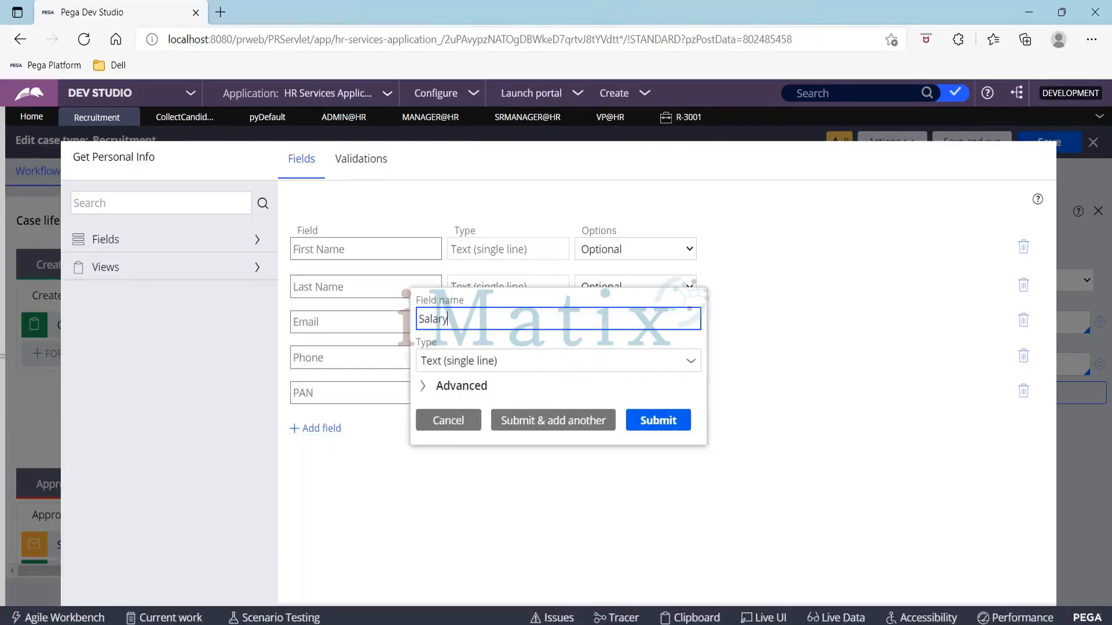
pyautogui.press('Tab')
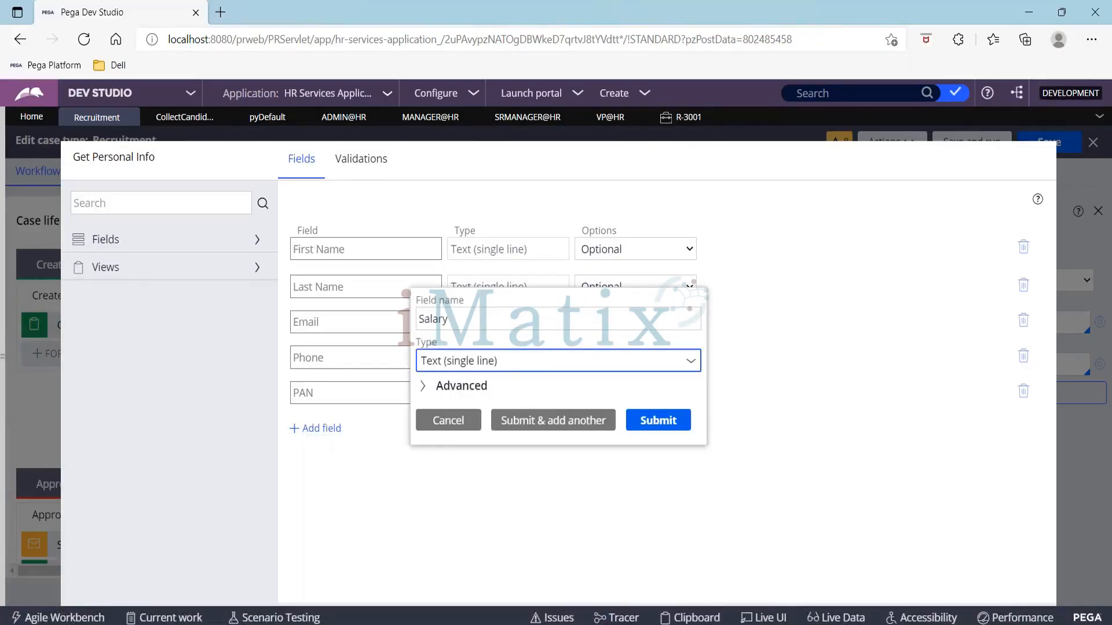
pyautogui.write('int')
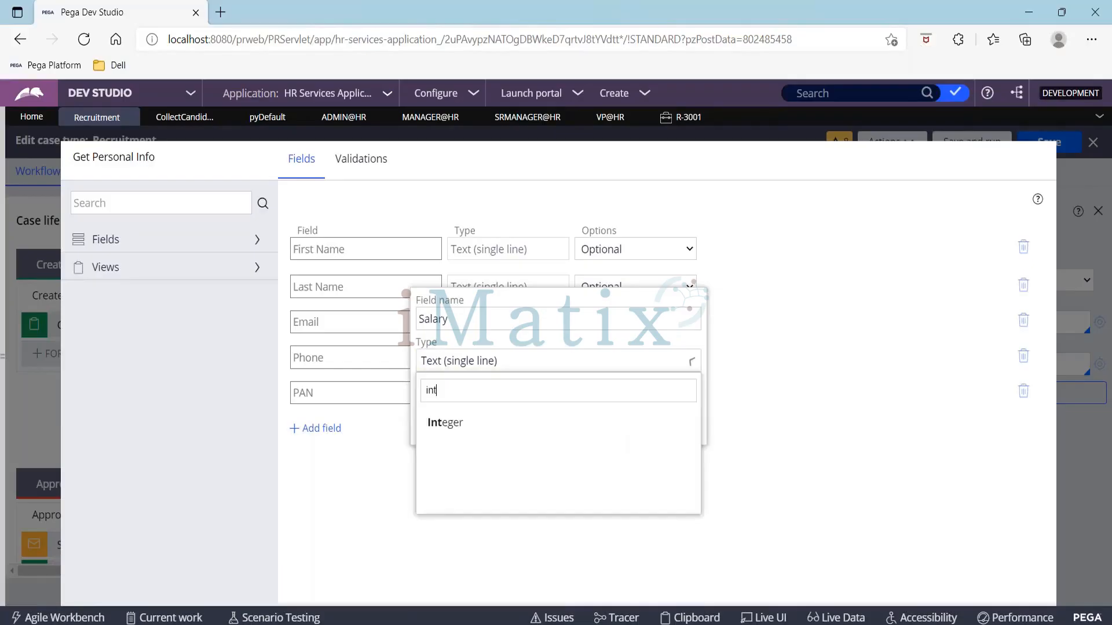
pyautogui.press('Down')
pyautogui.press('Return')
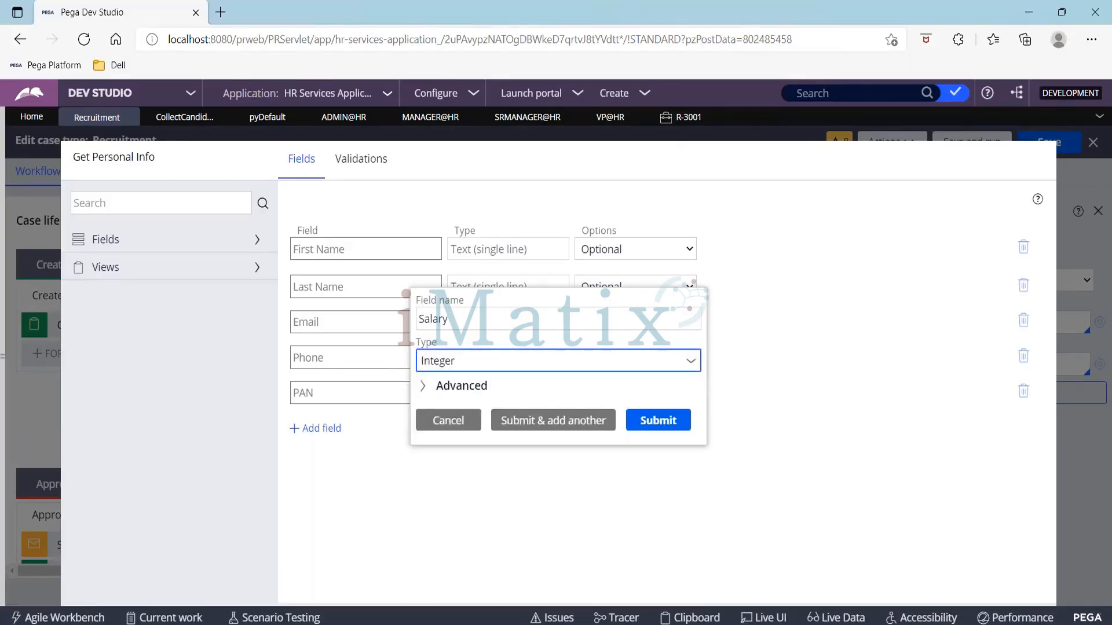
pyautogui.click(669, 429)
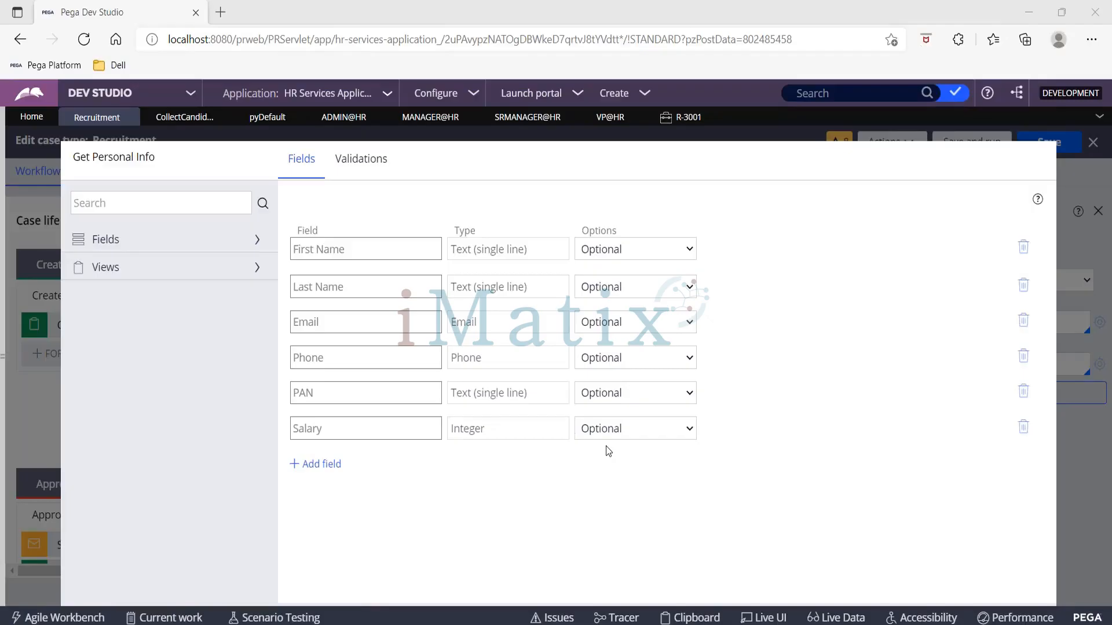
# Step: Submit the Get Personal Info view with the new Salary field
pyautogui.click(665, 531)
pyautogui.press('Tab')
pyautogui.press('Tab')
pyautogui.press('Tab')
pyautogui.press('Tab')
pyautogui.press('Tab')
pyautogui.press('Tab')
pyautogui.press('Tab')
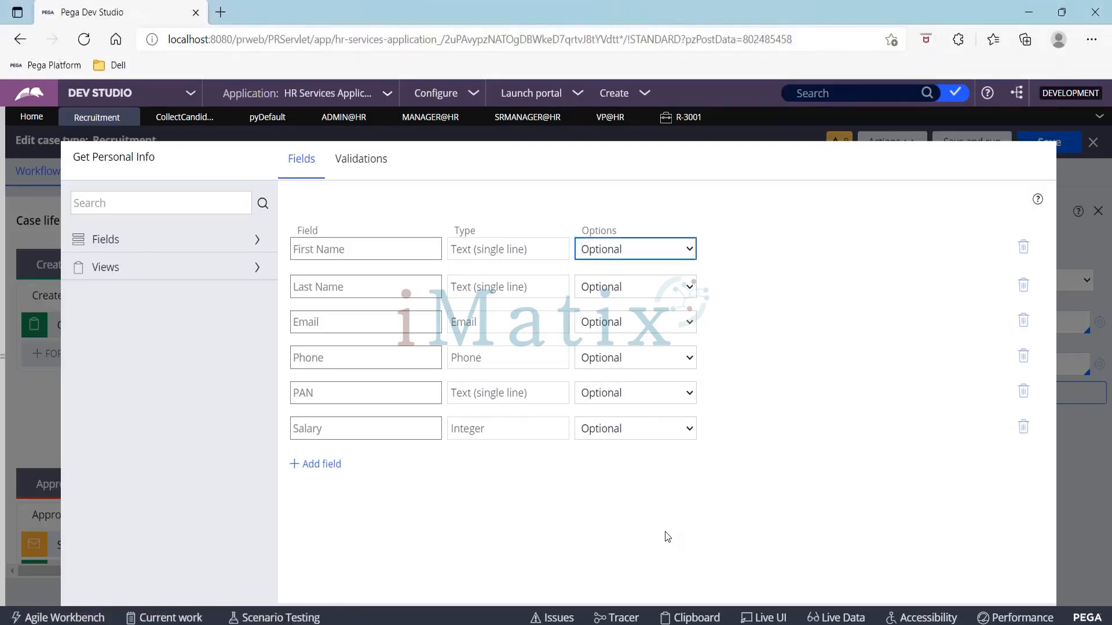
pyautogui.press('Tab')
pyautogui.press('Tab')
pyautogui.press('Tab')
pyautogui.press('Tab')
pyautogui.press('Tab')
pyautogui.press('Tab')
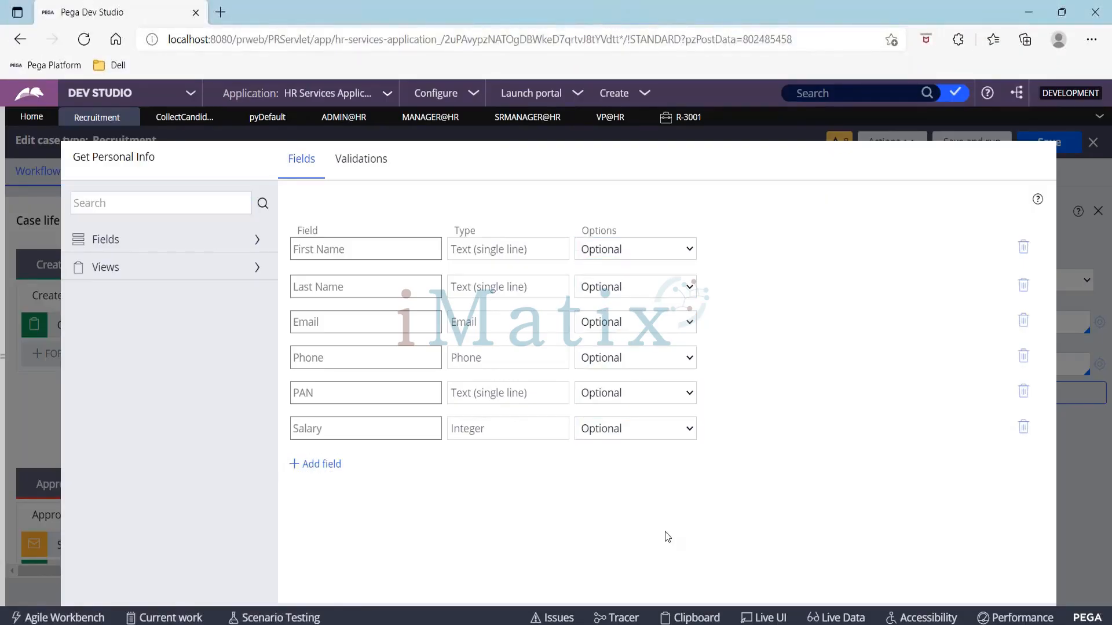
pyautogui.scroll(-1, 665, 531)
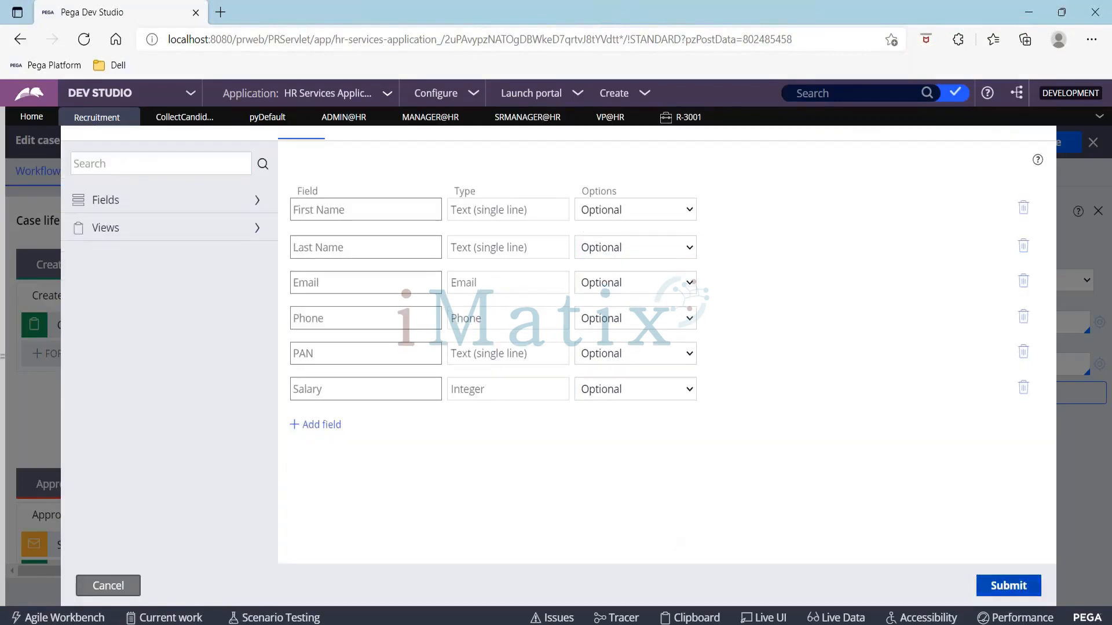
pyautogui.click(1022, 589)
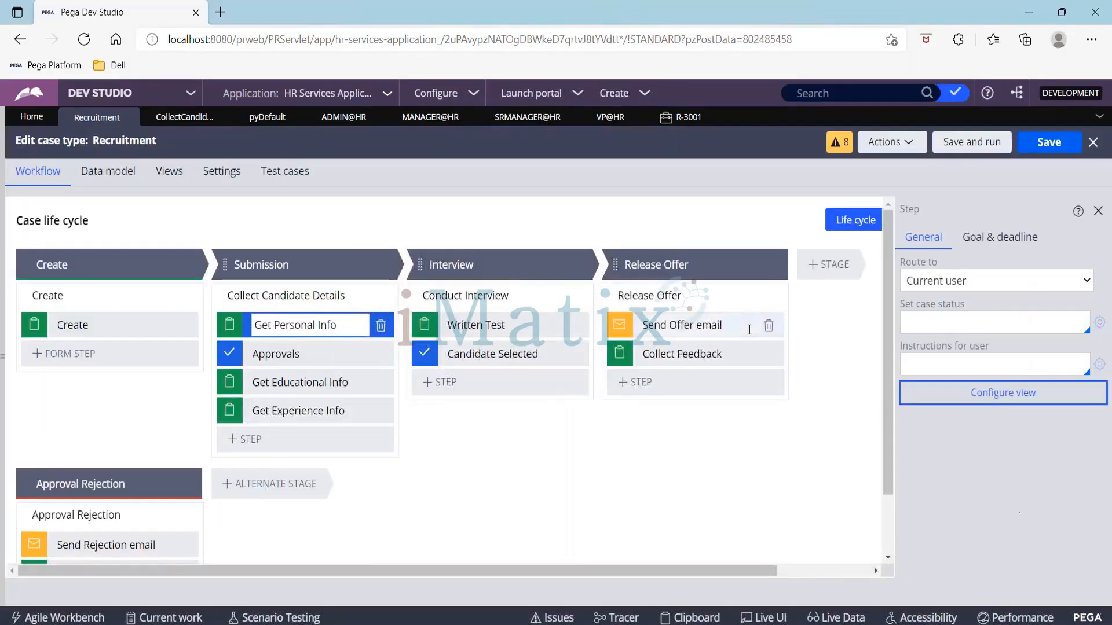
# Step: Add a custom approval to the Approvals step and create a new When rule named SalaryScaleA for it
pyautogui.click(300, 346)
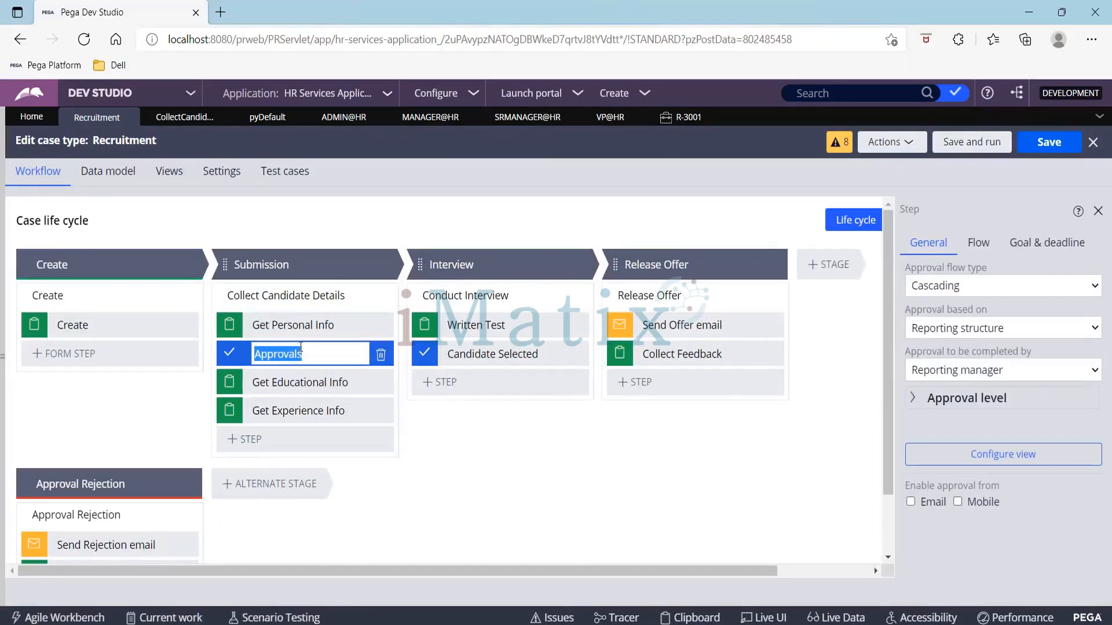
pyautogui.click(923, 400)
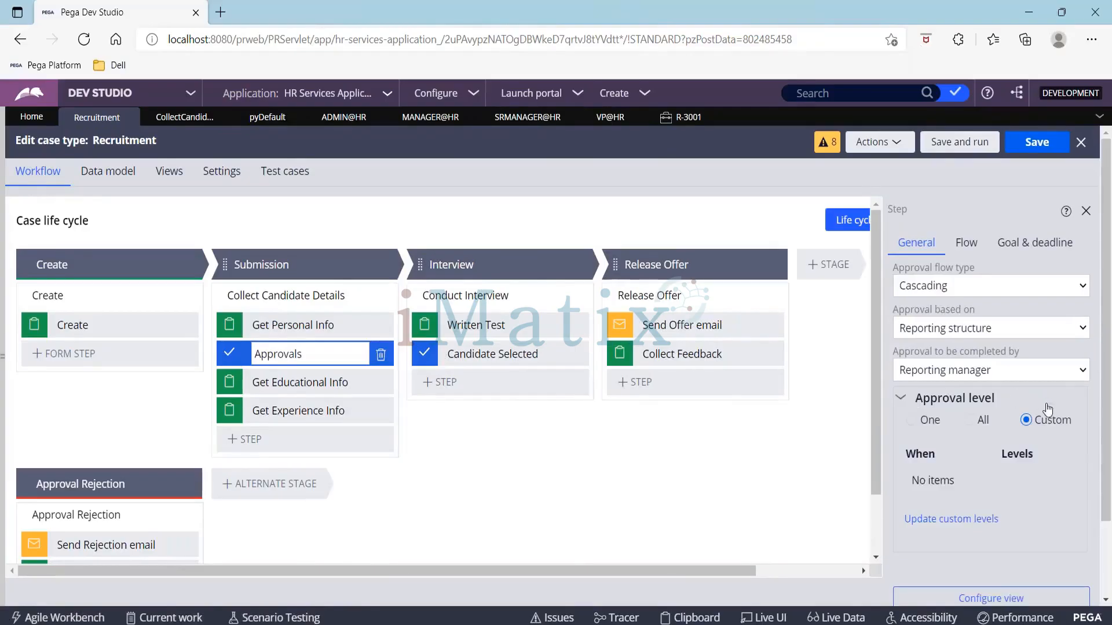
pyautogui.click(926, 520)
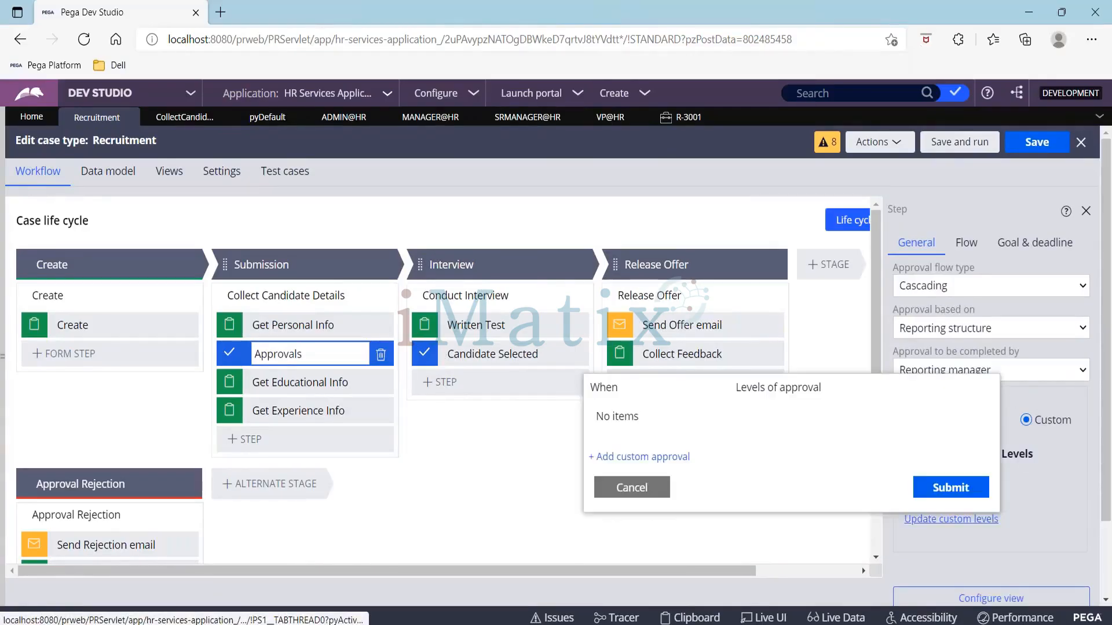
pyautogui.click(598, 456)
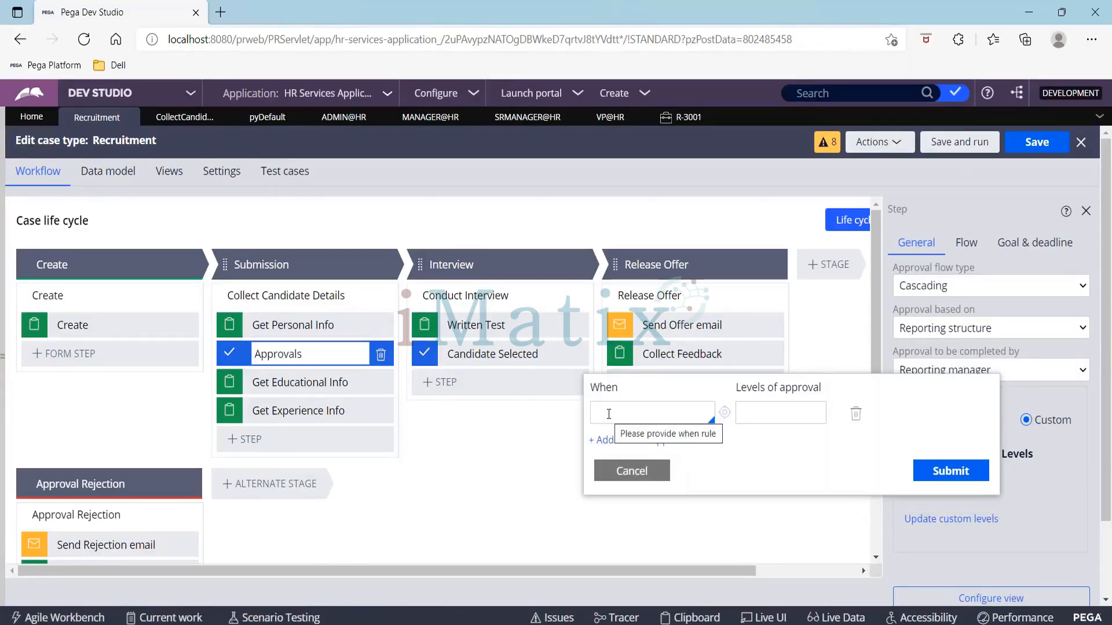
pyautogui.click(608, 414)
pyautogui.write('Salary')
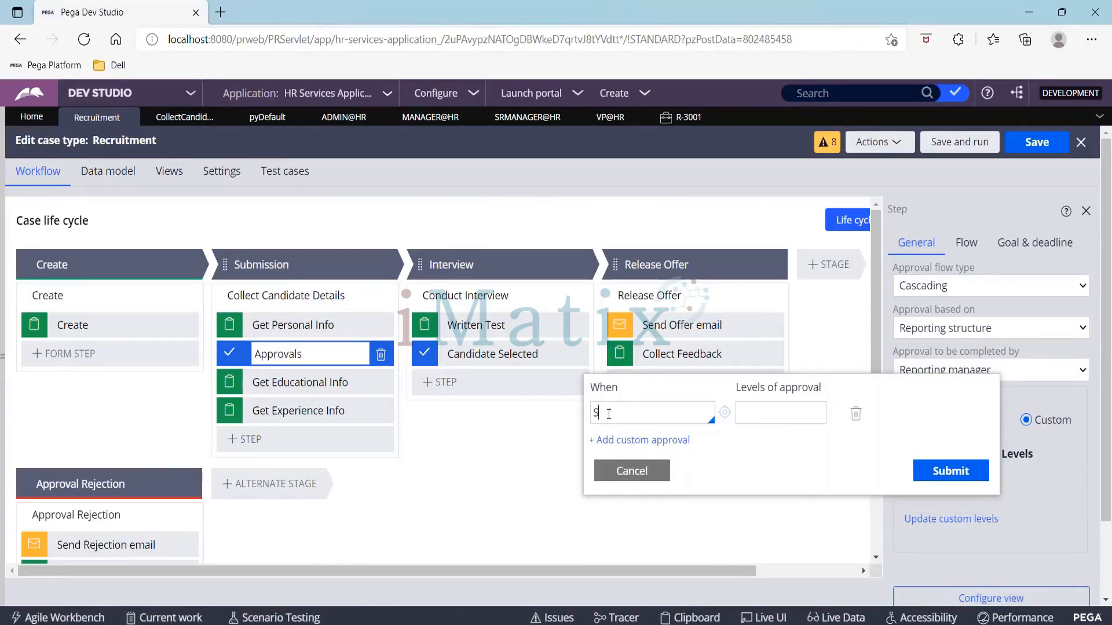
pyautogui.write('ScaleA')
pyautogui.click(724, 413)
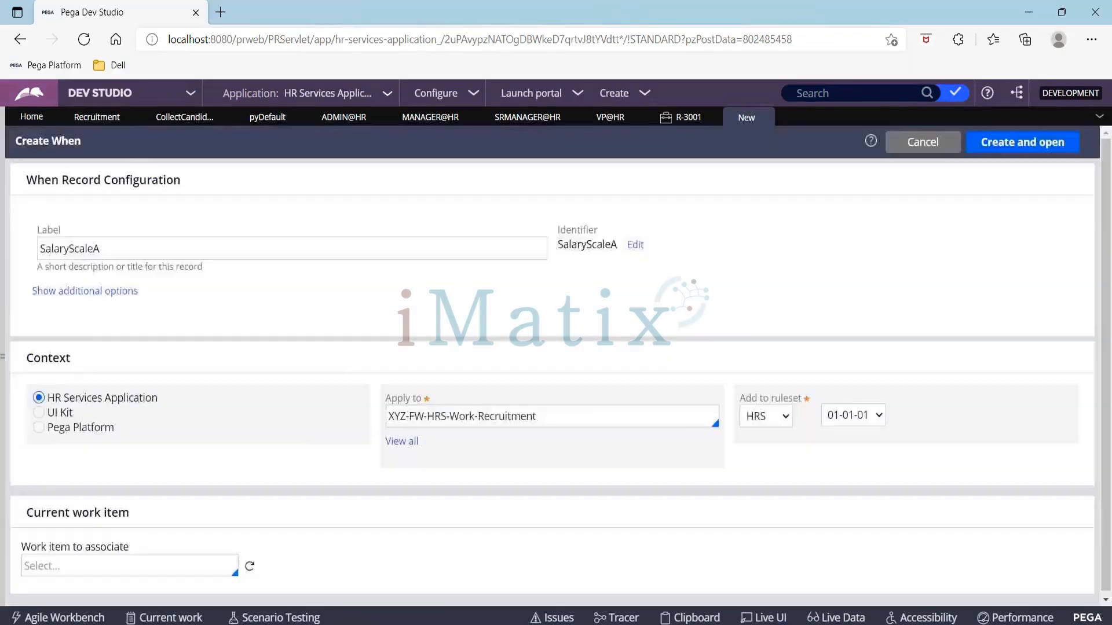
pyautogui.click(1038, 145)
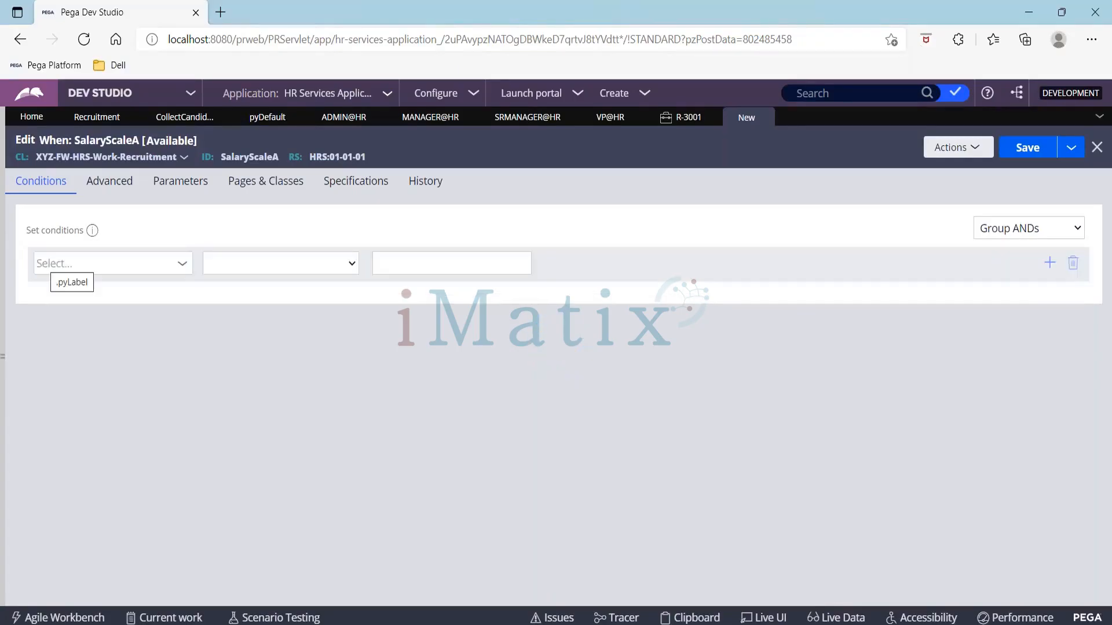
# Step: Set the SalaryScaleA condition to Salary is greater than 100000
pyautogui.click(82, 265)
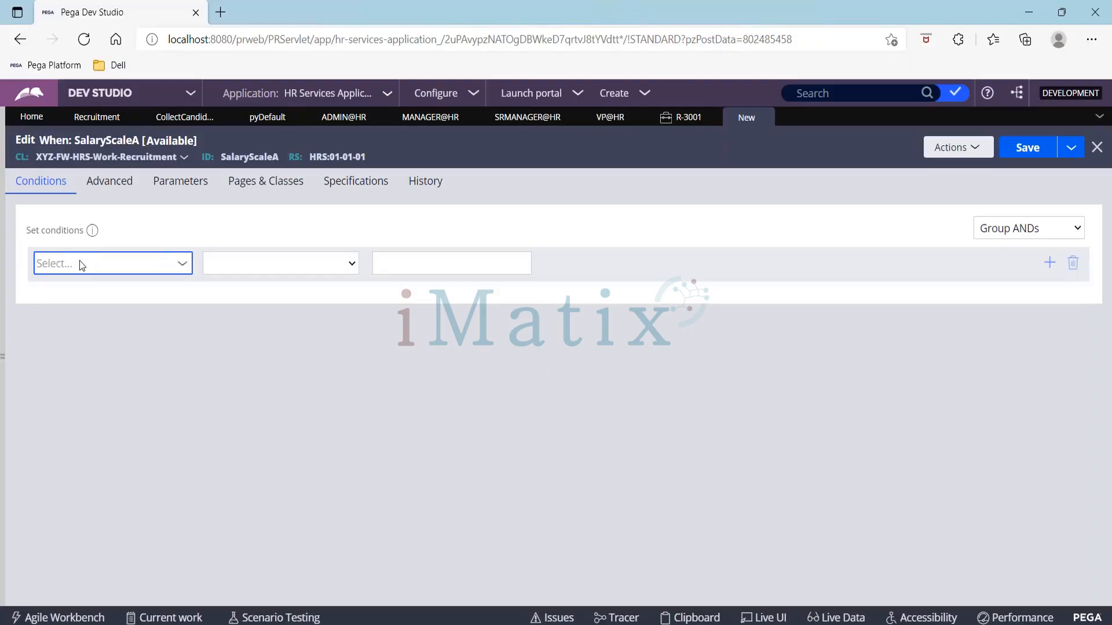
pyautogui.click(174, 264)
pyautogui.write('sallary')
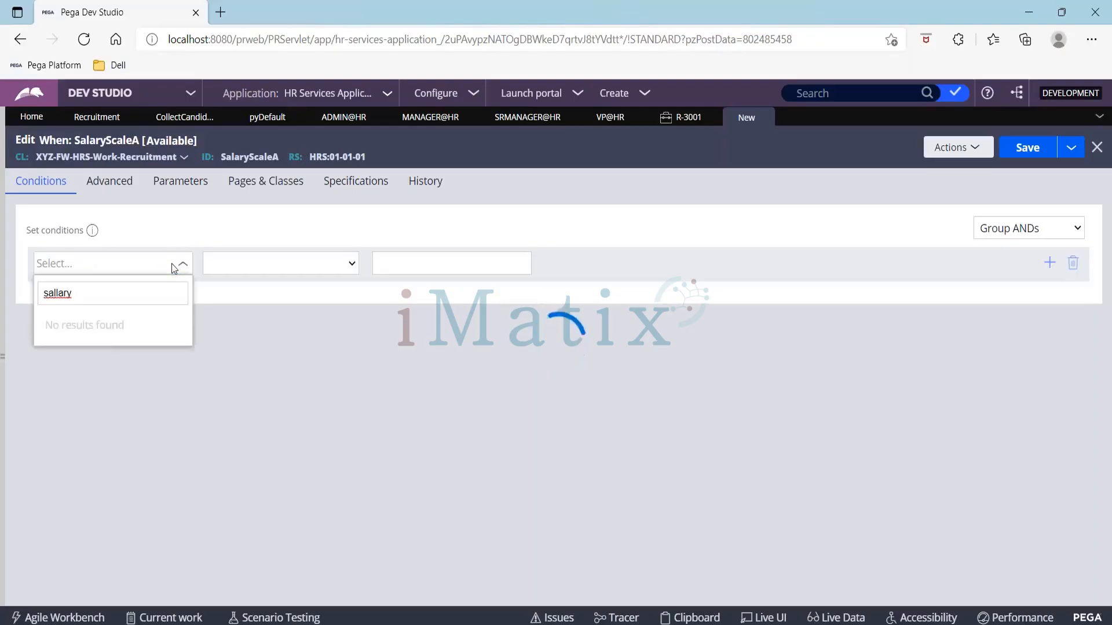
pyautogui.click(174, 265)
pyautogui.click(174, 265)
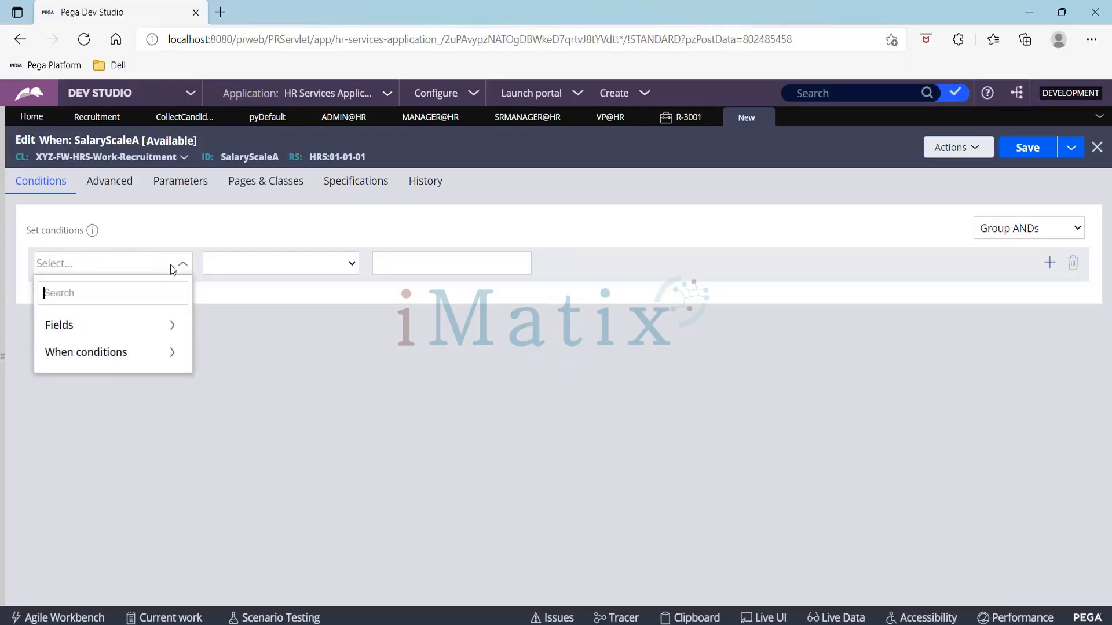
pyautogui.click(104, 327)
pyautogui.scroll(-5, 116, 417)
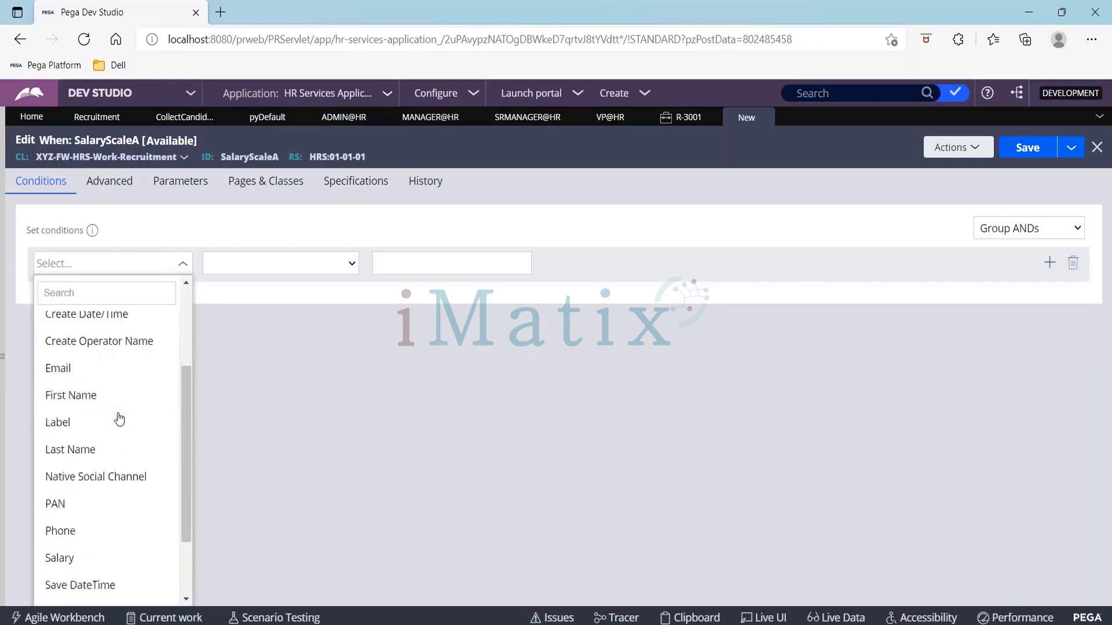
pyautogui.click(96, 468)
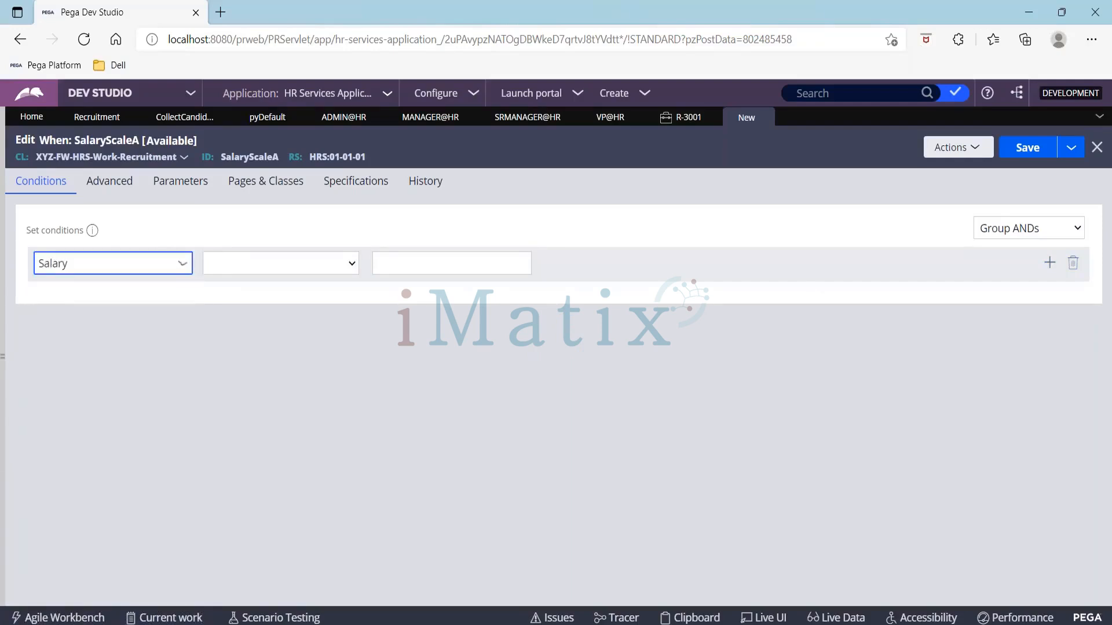
pyautogui.click(315, 272)
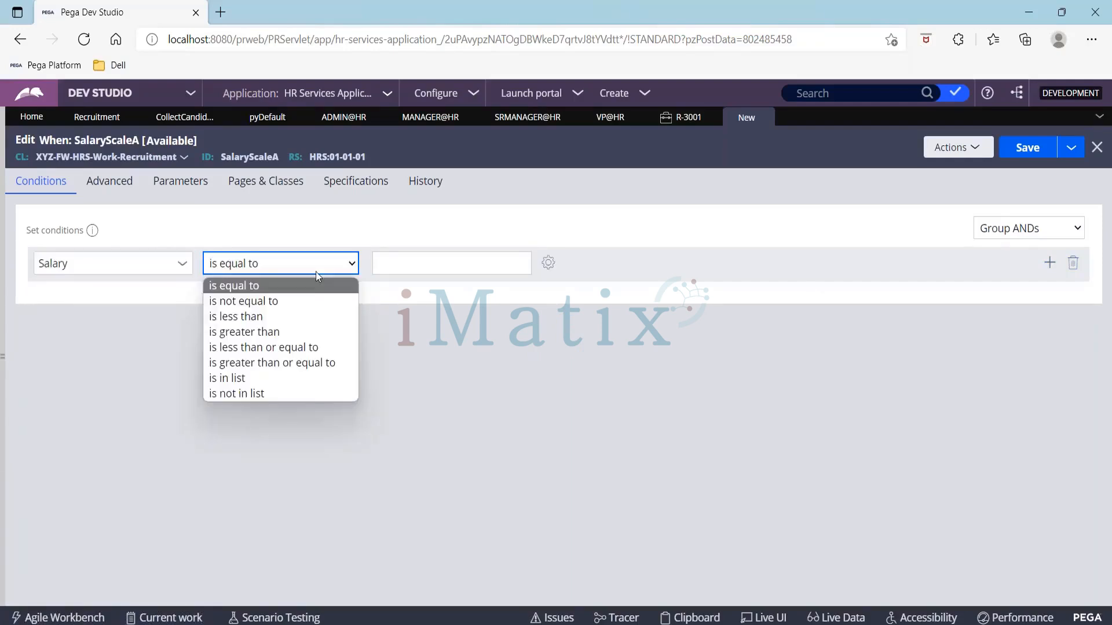
pyautogui.click(301, 331)
pyautogui.click(394, 262)
pyautogui.write('1')
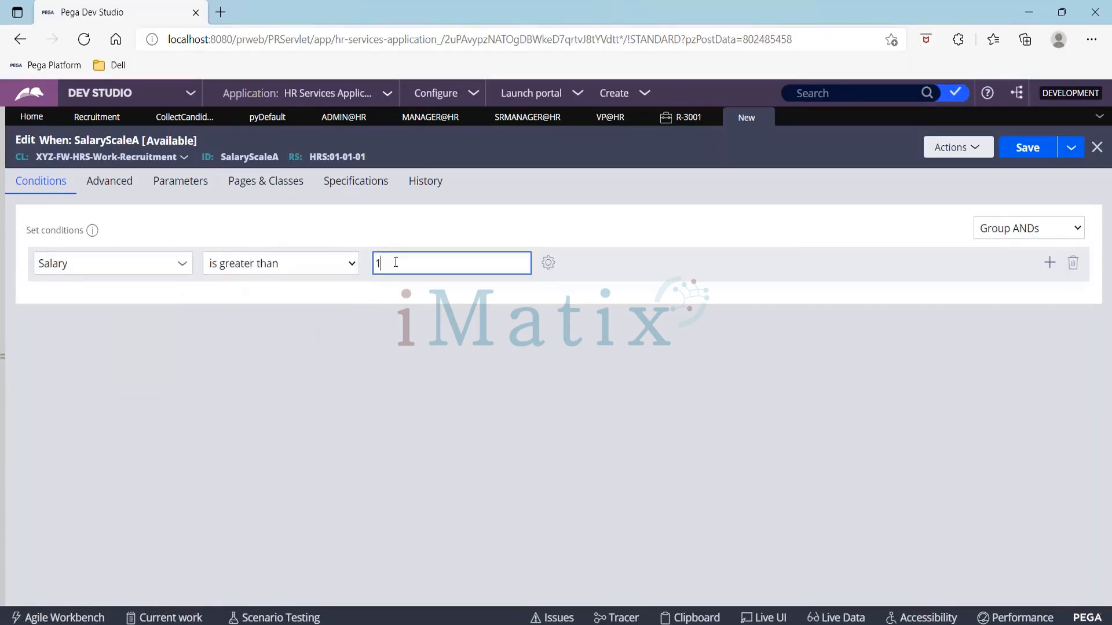
pyautogui.write('00000')
# Step: Add a second AND condition, Salary is less than or equal to 200000, and save the When rule
pyautogui.click(1049, 270)
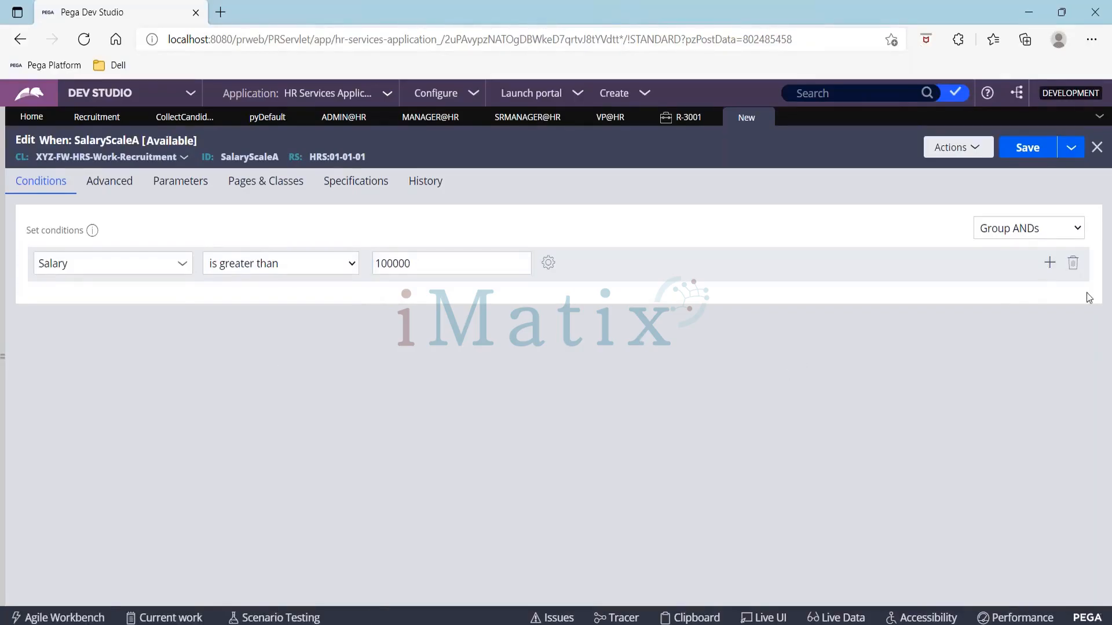
pyautogui.click(1049, 262)
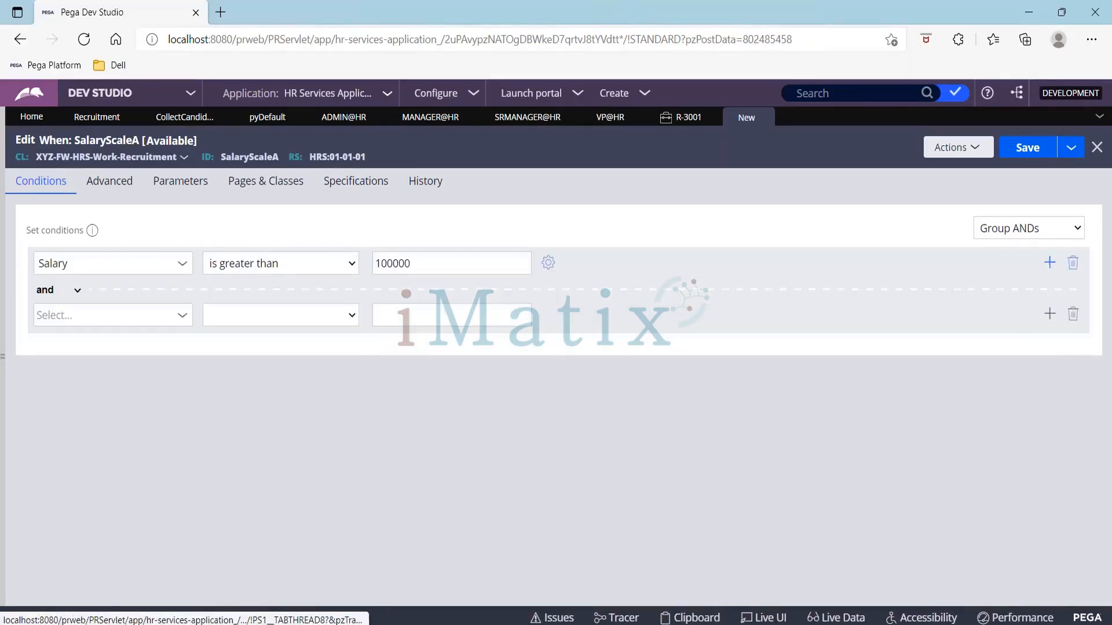
pyautogui.click(130, 315)
pyautogui.write('Sala')
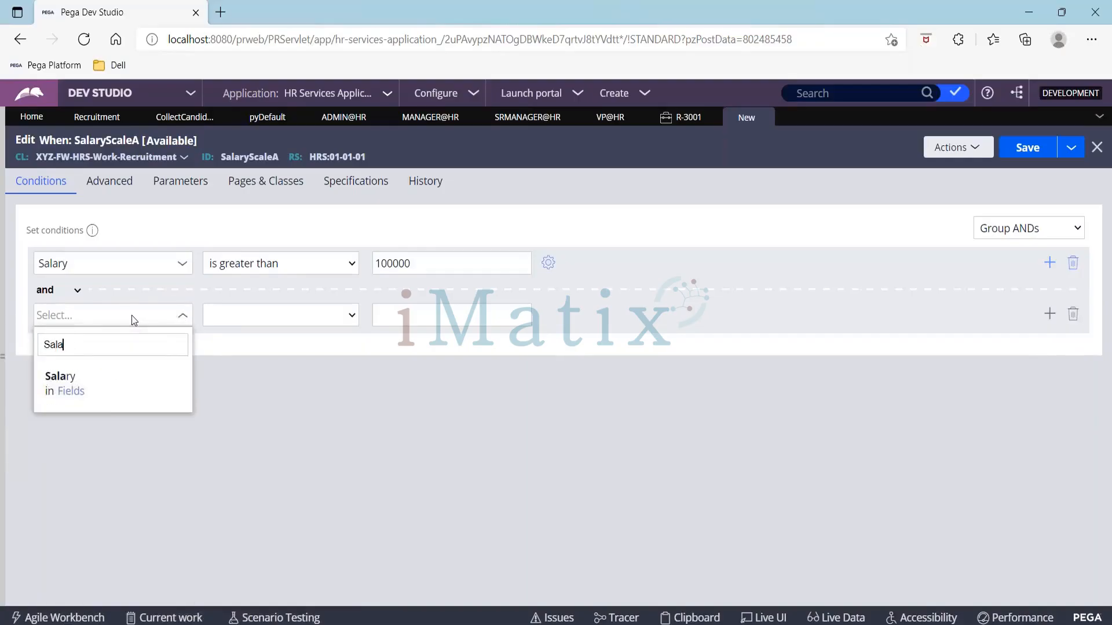
pyautogui.press('Down')
pyautogui.press('Return')
pyautogui.click(273, 316)
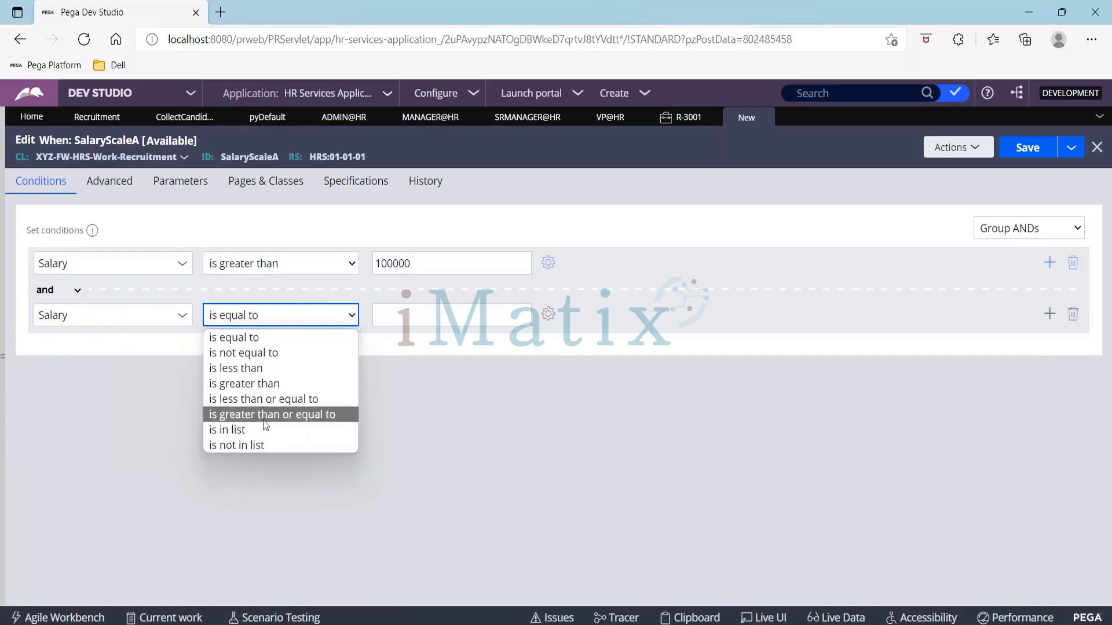
pyautogui.click(249, 401)
pyautogui.click(397, 313)
pyautogui.write('200000')
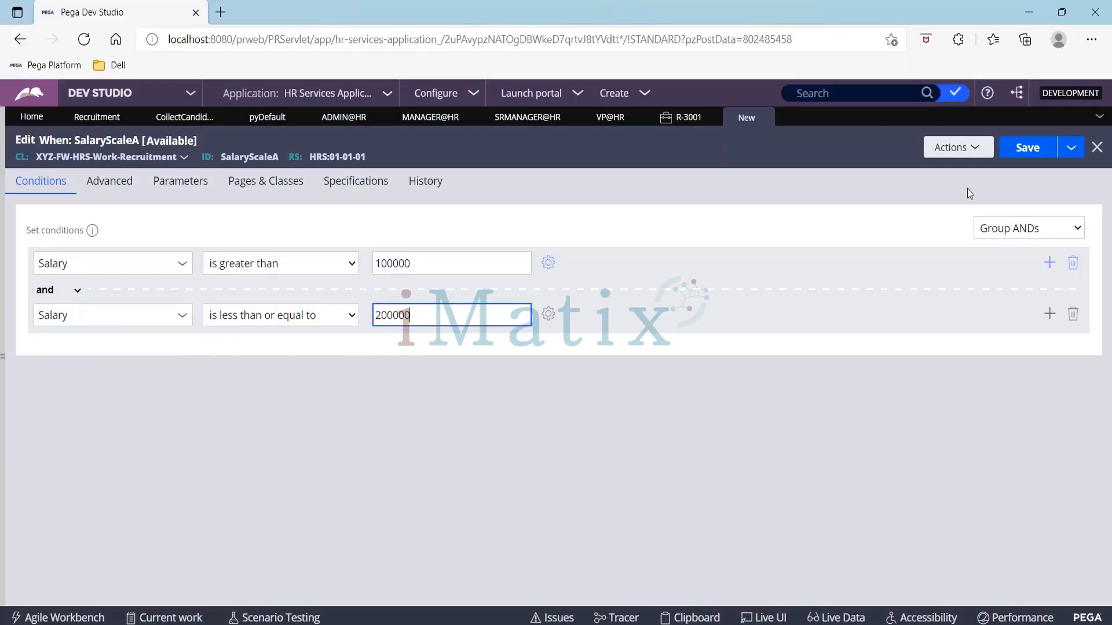
pyautogui.click(1023, 157)
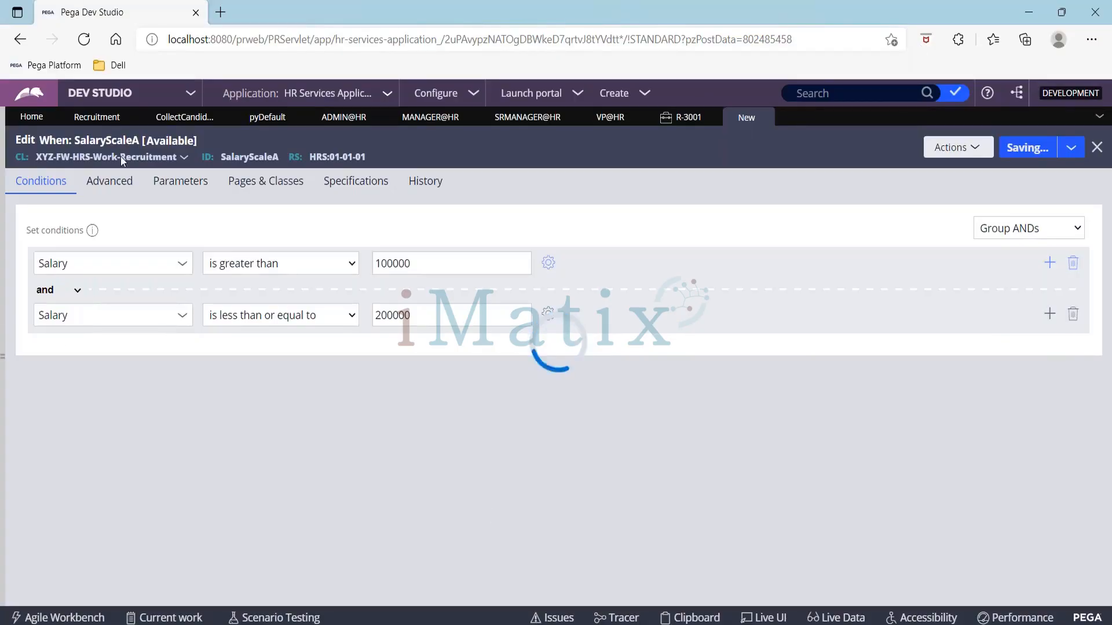
# Step: Save the SalaryScaleA When rule as a new When rule labelled SalaryScaleB and open it
pyautogui.click(97, 117)
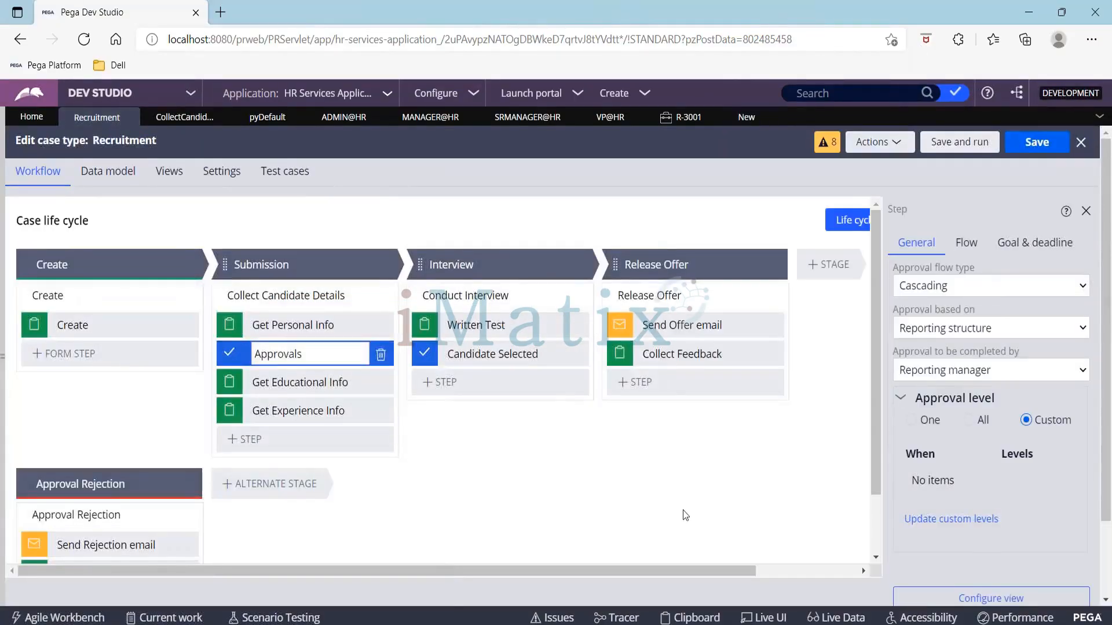
pyautogui.click(951, 519)
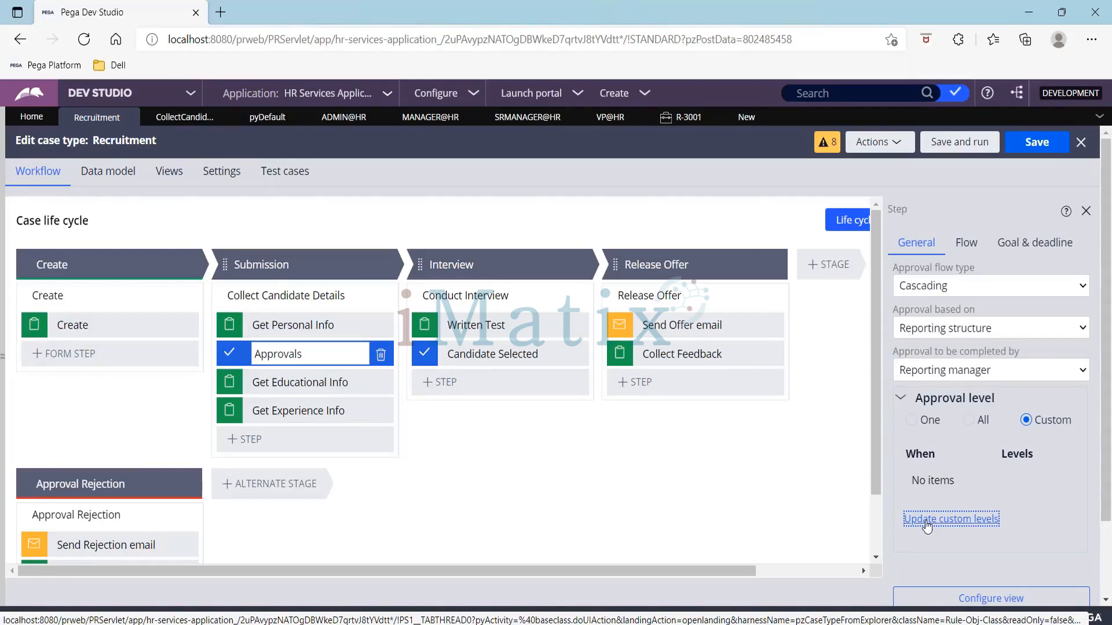
pyautogui.click(737, 120)
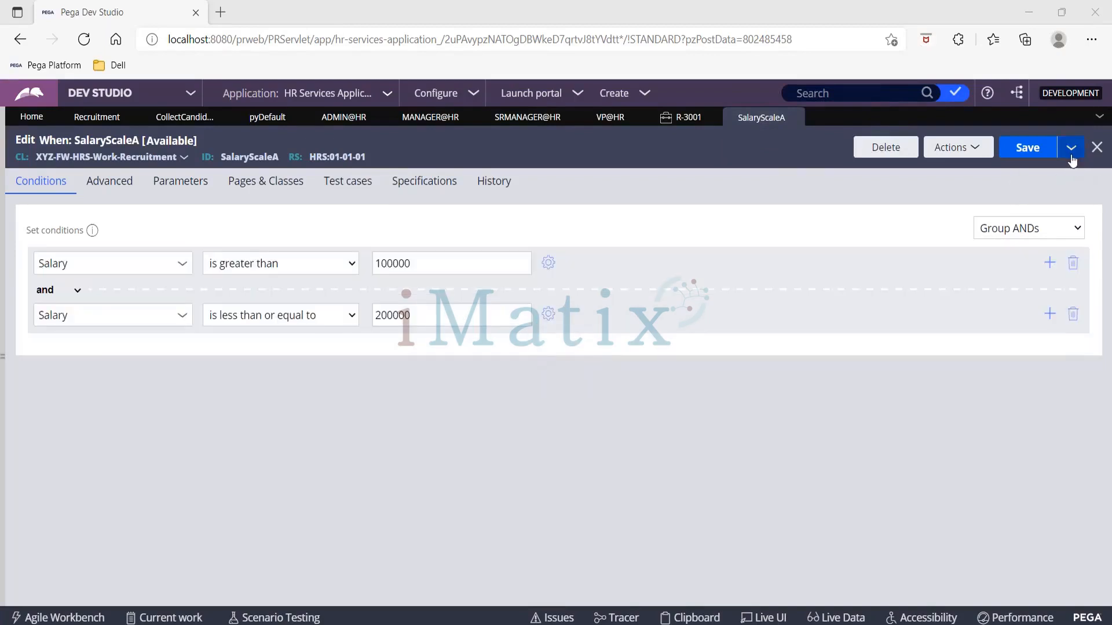
pyautogui.click(1071, 154)
pyautogui.click(1023, 169)
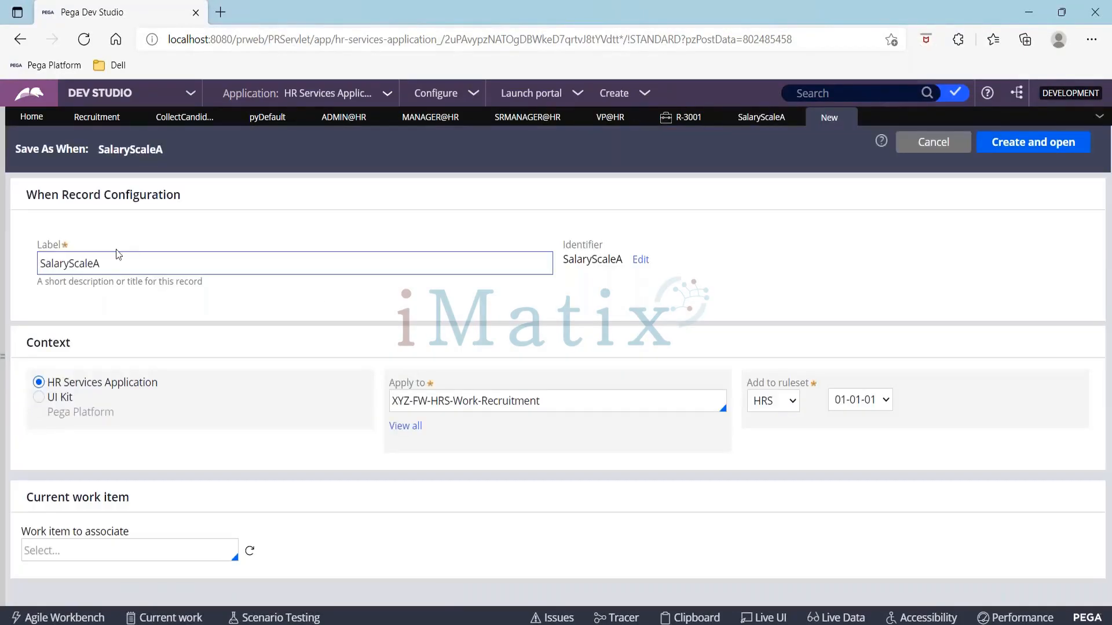
pyautogui.click(119, 259)
pyautogui.press('BackSpace')
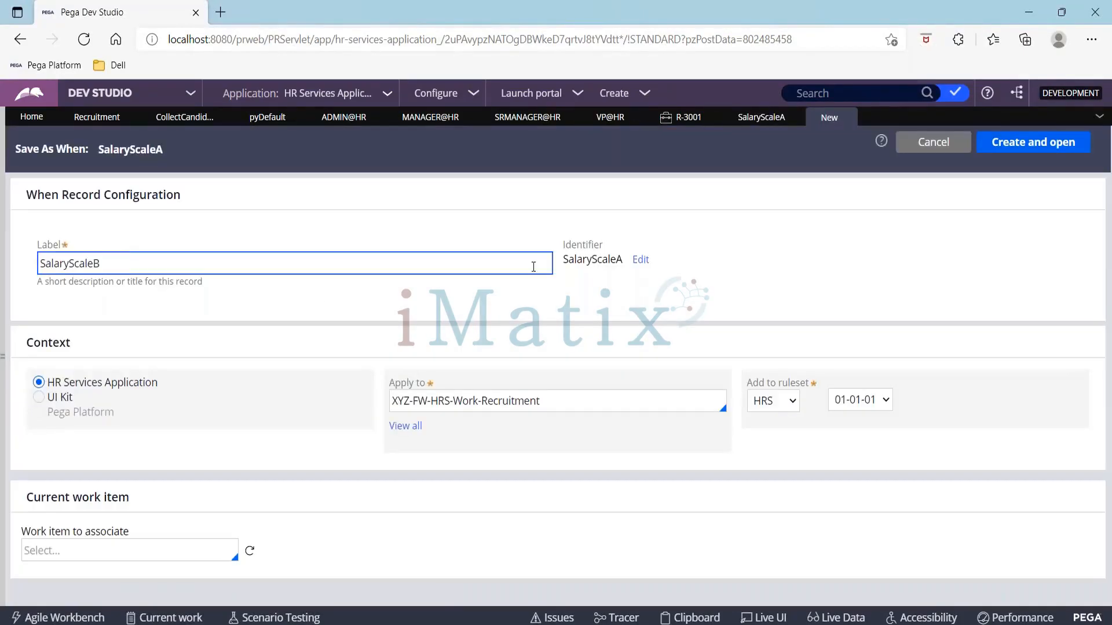
pyautogui.click(1054, 148)
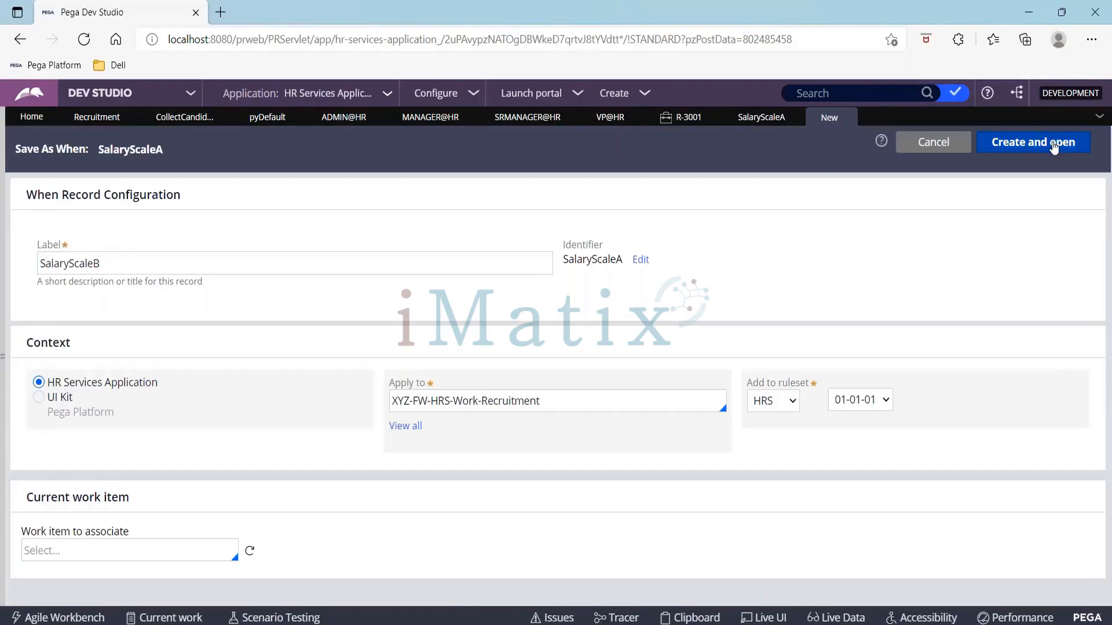
pyautogui.click(1054, 149)
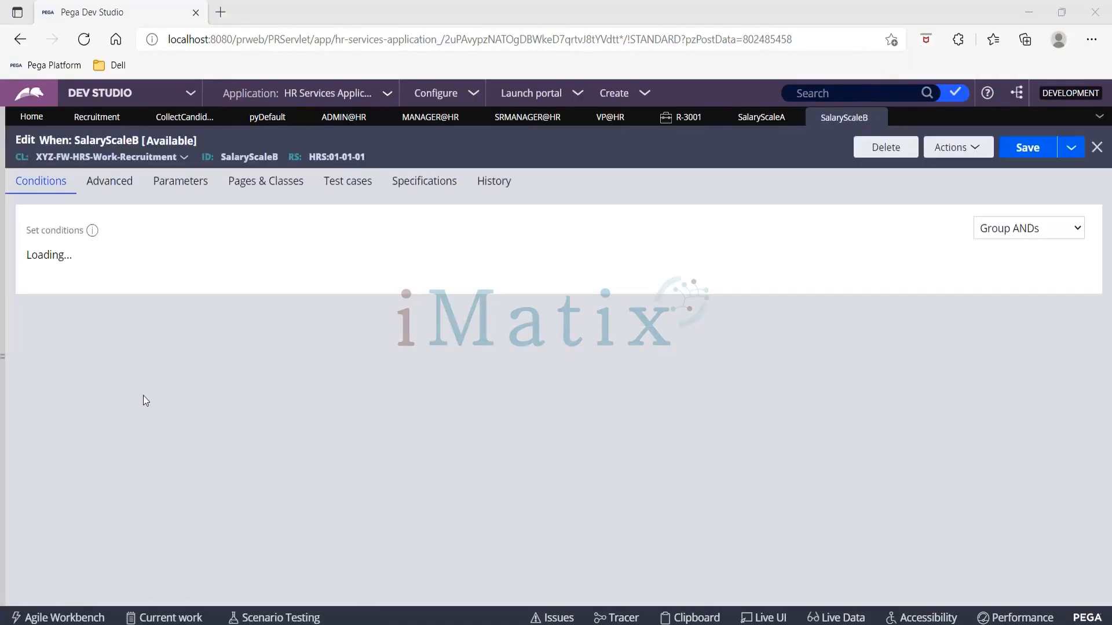
# Step: Set SalaryScaleB's conditions to Salary greater than 200000 and less than or equal to 300000, then save
pyautogui.doubleClick(384, 257)
pyautogui.write('200000')
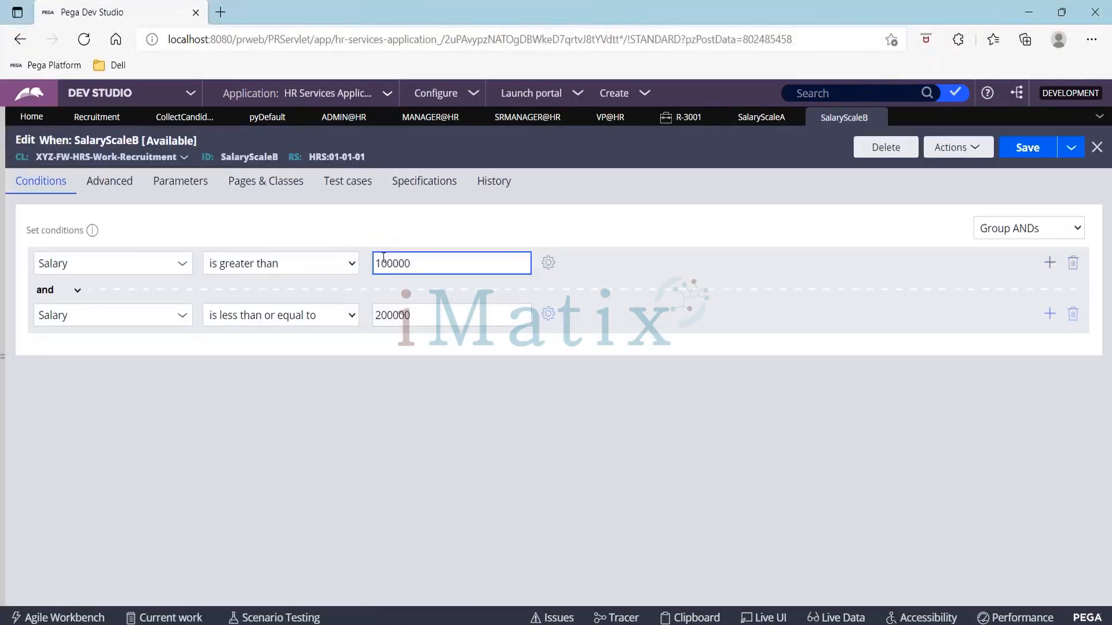
pyautogui.click(382, 315)
pyautogui.write('3')
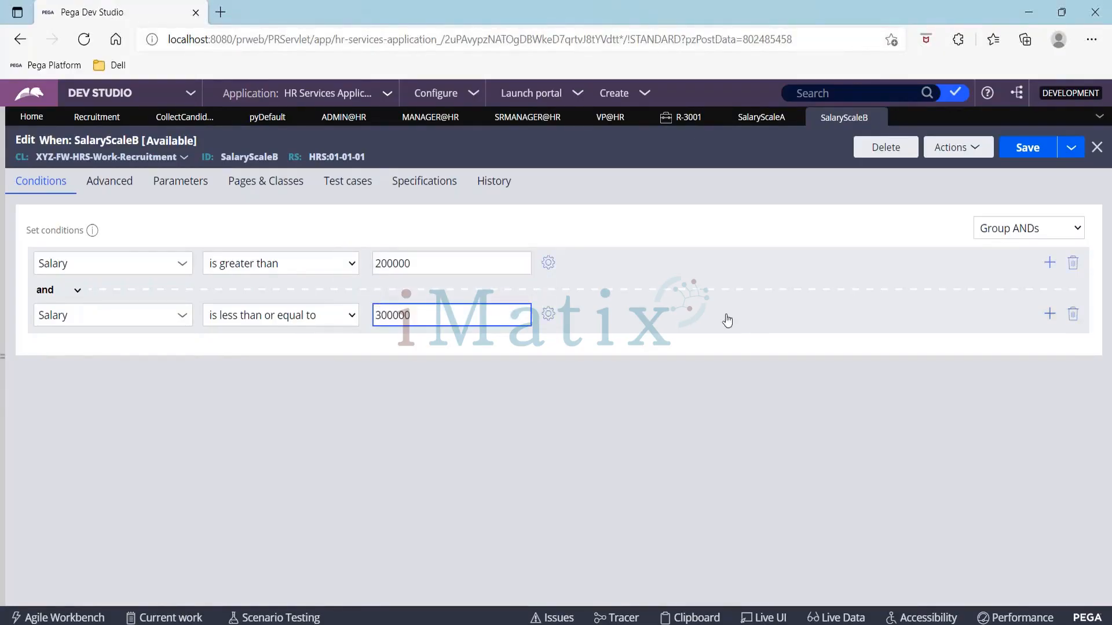
pyautogui.click(1033, 149)
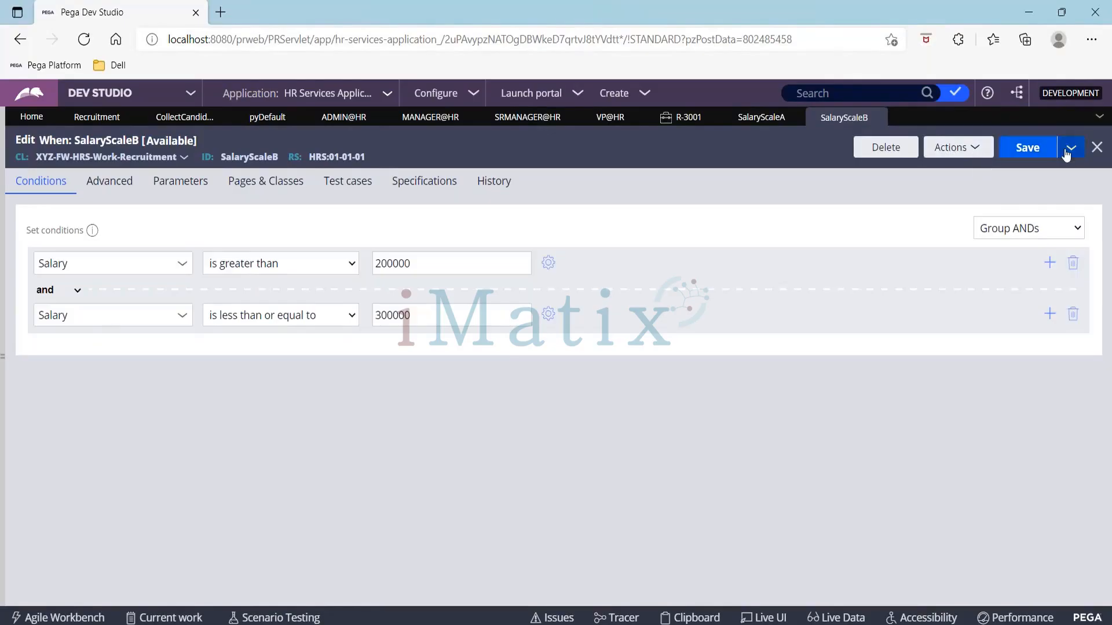
# Step: Save SalaryScaleB as a new When rule labelled SalaryScaleC and open it
pyautogui.click(1070, 149)
pyautogui.click(1068, 168)
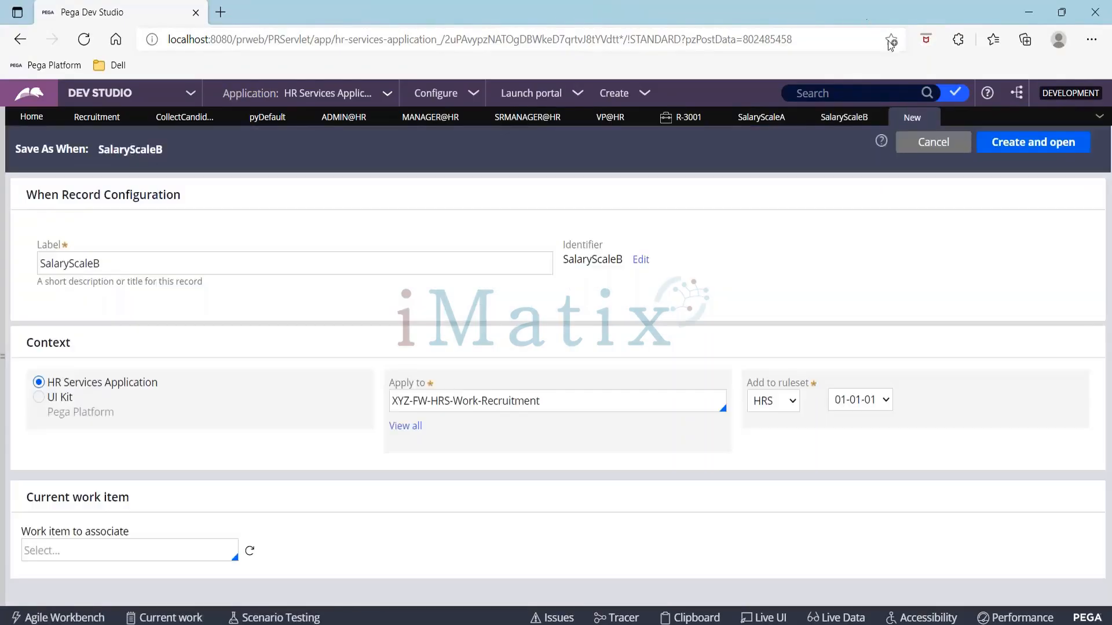
pyautogui.click(323, 271)
pyautogui.press('BackSpace')
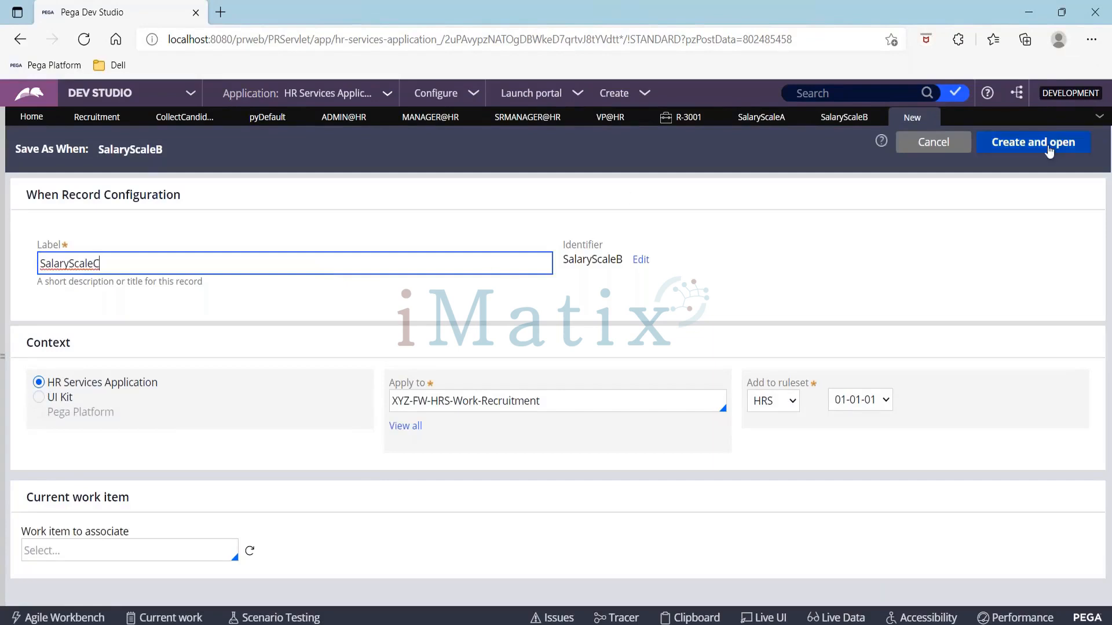
pyautogui.click(1033, 142)
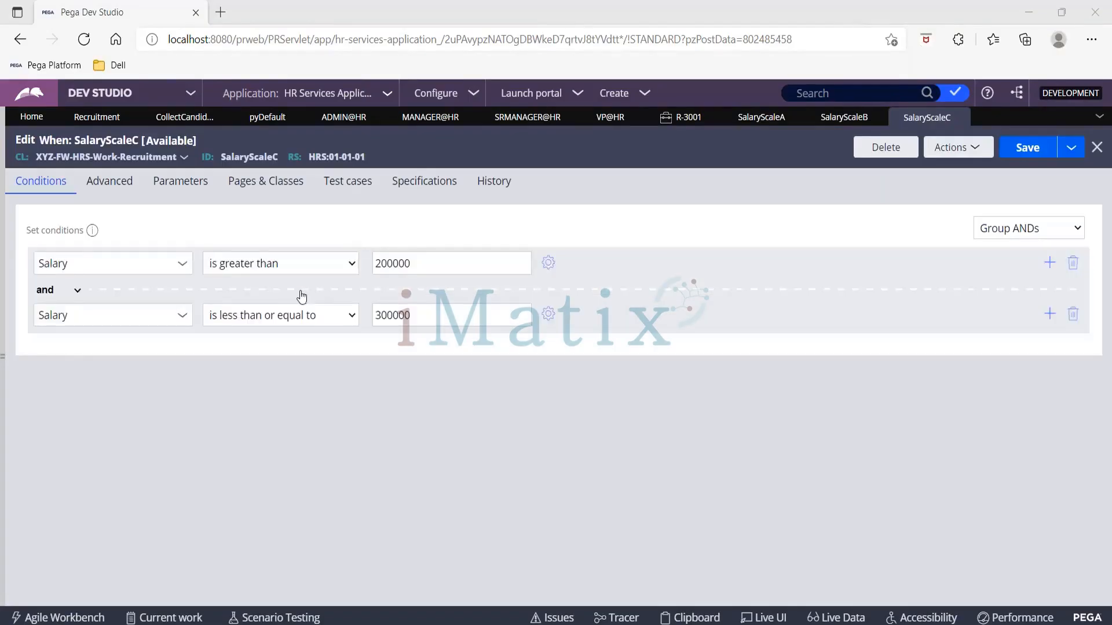
# Step: Set SalaryScaleC's conditions to Salary greater than 300000 and less than or equal to 400000, then save
pyautogui.click(385, 264)
pyautogui.press('BackSpace')
pyautogui.write('3')
pyautogui.click(379, 314)
pyautogui.press('BackSpace')
pyautogui.write('4')
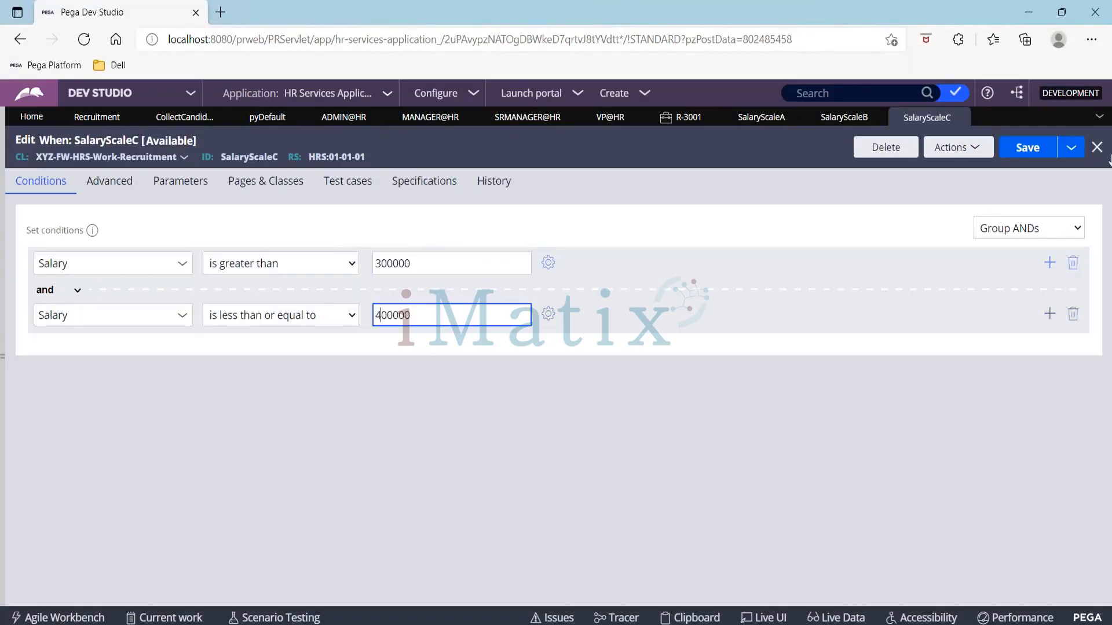
pyautogui.click(1026, 150)
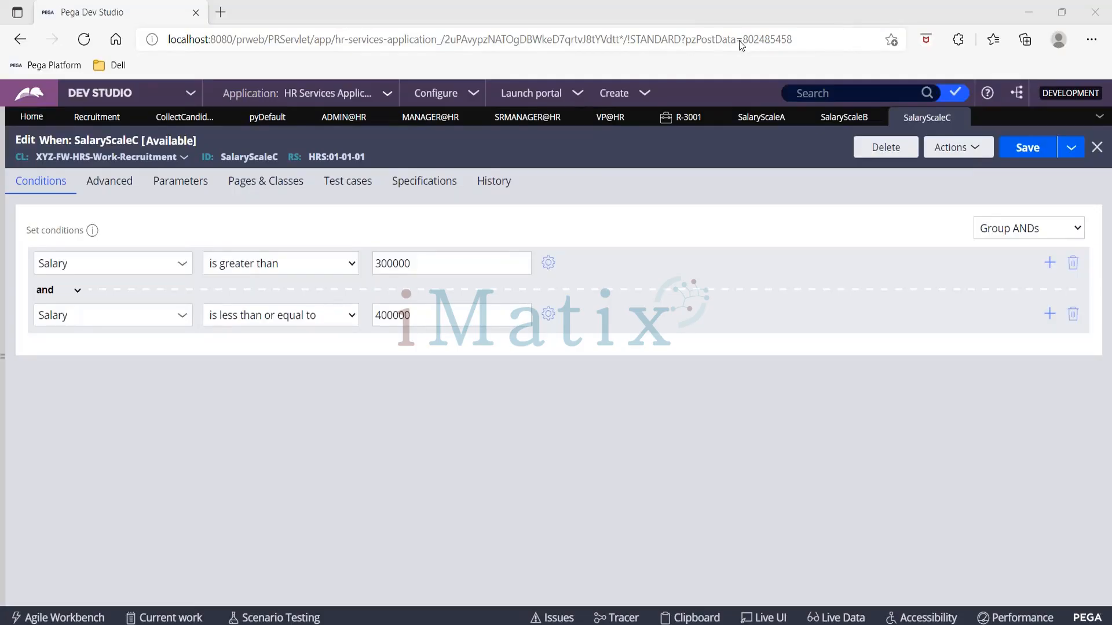
# Step: In the Recruitment Approvals step, update custom levels: give SalaryScaleA 1 approval level and add another row
pyautogui.click(841, 118)
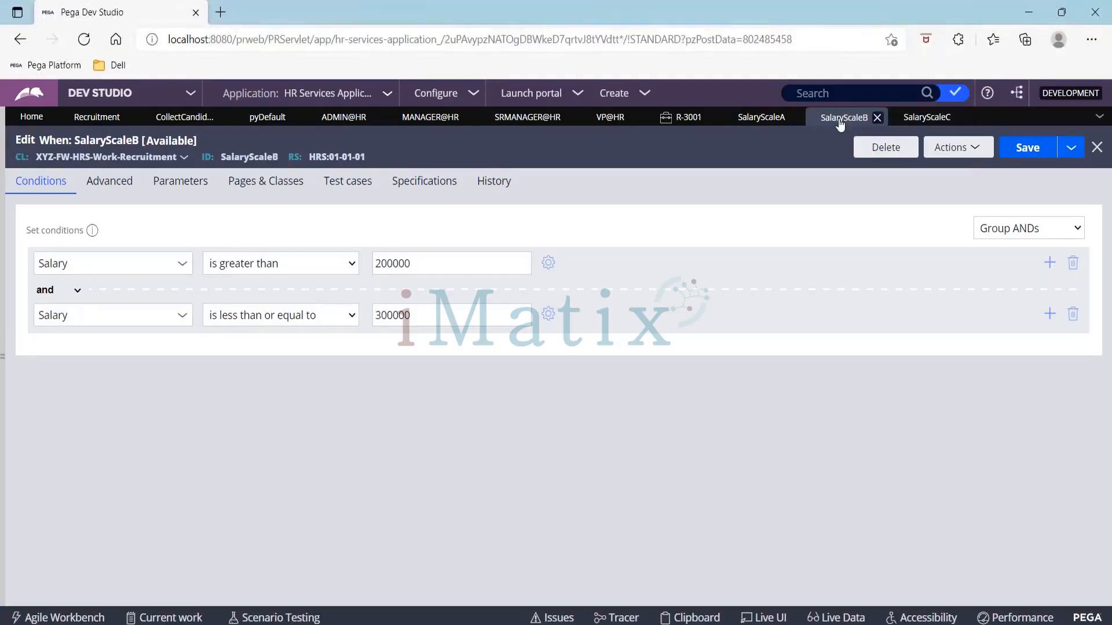
pyautogui.click(94, 119)
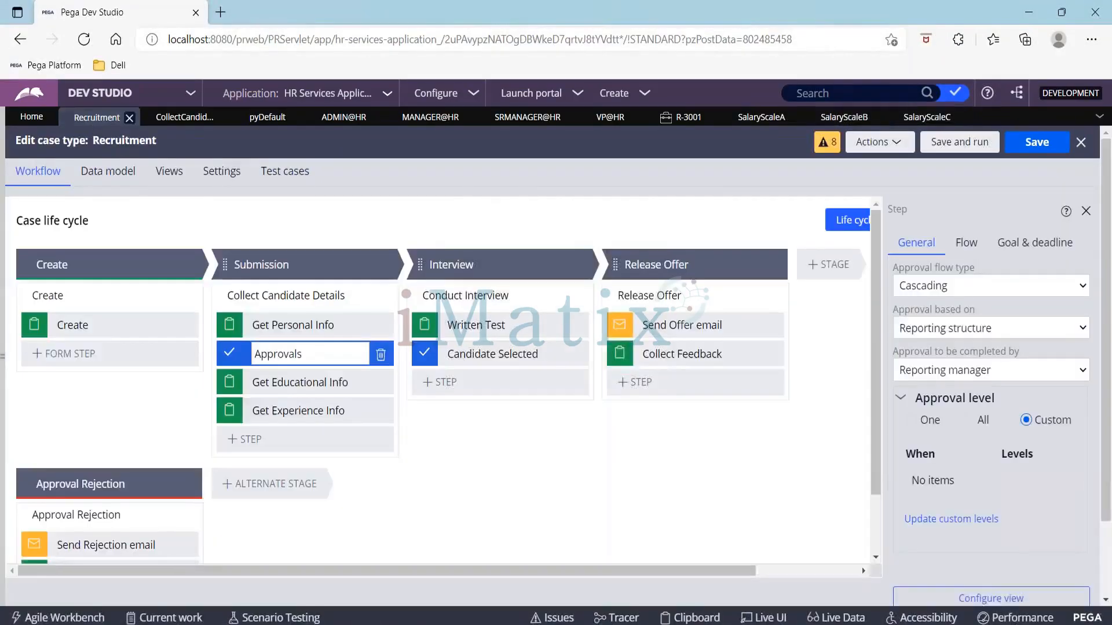
pyautogui.click(965, 520)
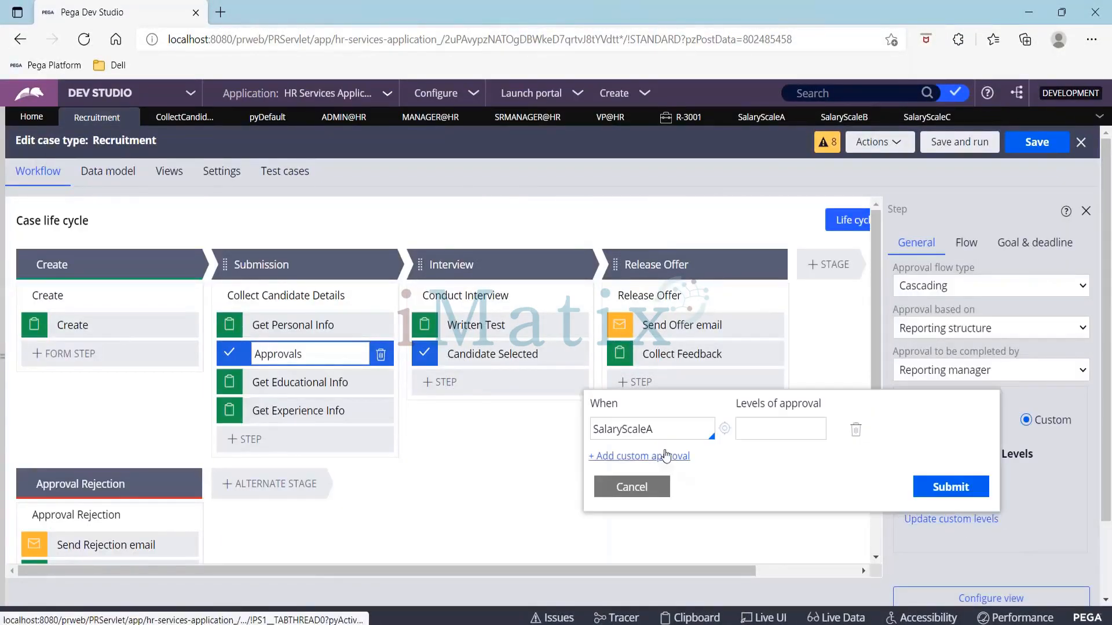
pyautogui.click(754, 431)
pyautogui.write('1')
pyautogui.click(639, 457)
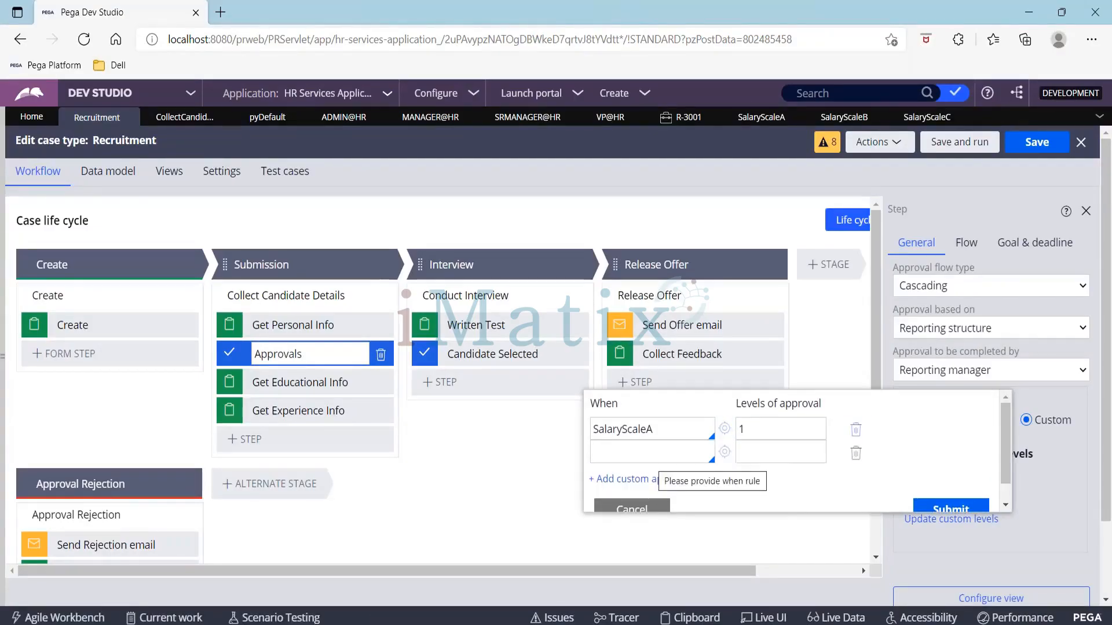
# Step: Choose SalaryScaleB for the second custom approval with 2 levels of approval
pyautogui.press('Down')
pyautogui.press('Down')
pyautogui.press('Down')
pyautogui.press('Return')
pyautogui.click(752, 460)
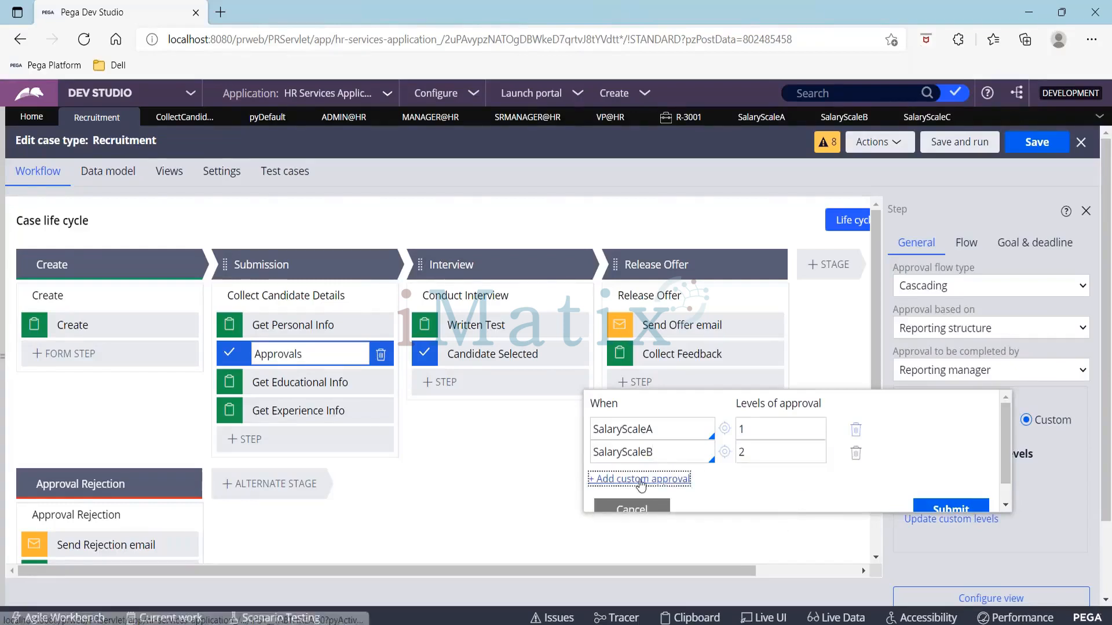
# Step: Add a third custom approval for SalaryScaleC with 3 levels of approval and submit the custom levels
pyautogui.click(644, 478)
pyautogui.click(623, 479)
pyautogui.press('Down')
pyautogui.press('Down')
pyautogui.press('Down')
pyautogui.press('Down')
pyautogui.press('Return')
pyautogui.click(753, 476)
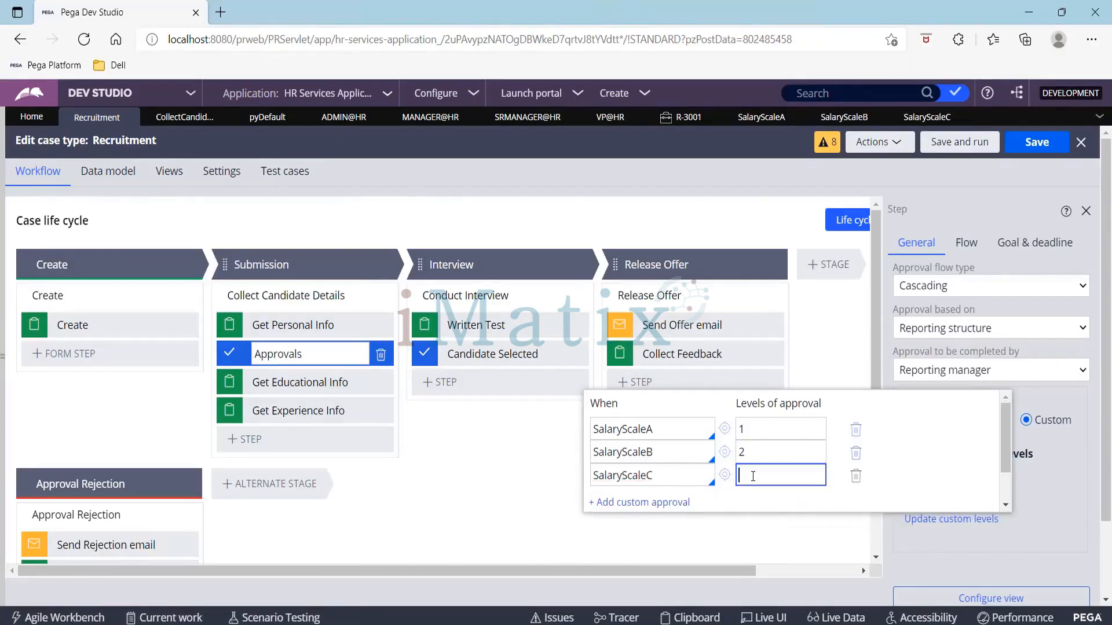
pyautogui.write('3')
pyautogui.scroll(-1, 946, 449)
pyautogui.scroll(1, 944, 447)
pyautogui.scroll(-1, 944, 447)
pyautogui.click(950, 488)
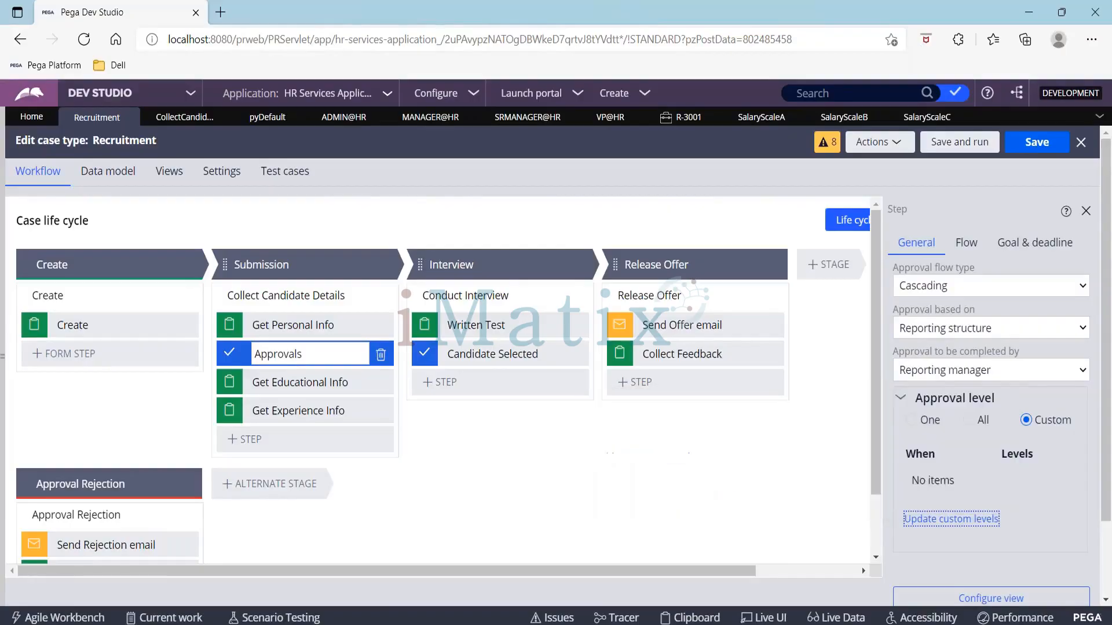
# Step: Save and run the Recruitment case, advance past Create, enter Salary 250000 in Get Personal Info and submit
pyautogui.click(956, 145)
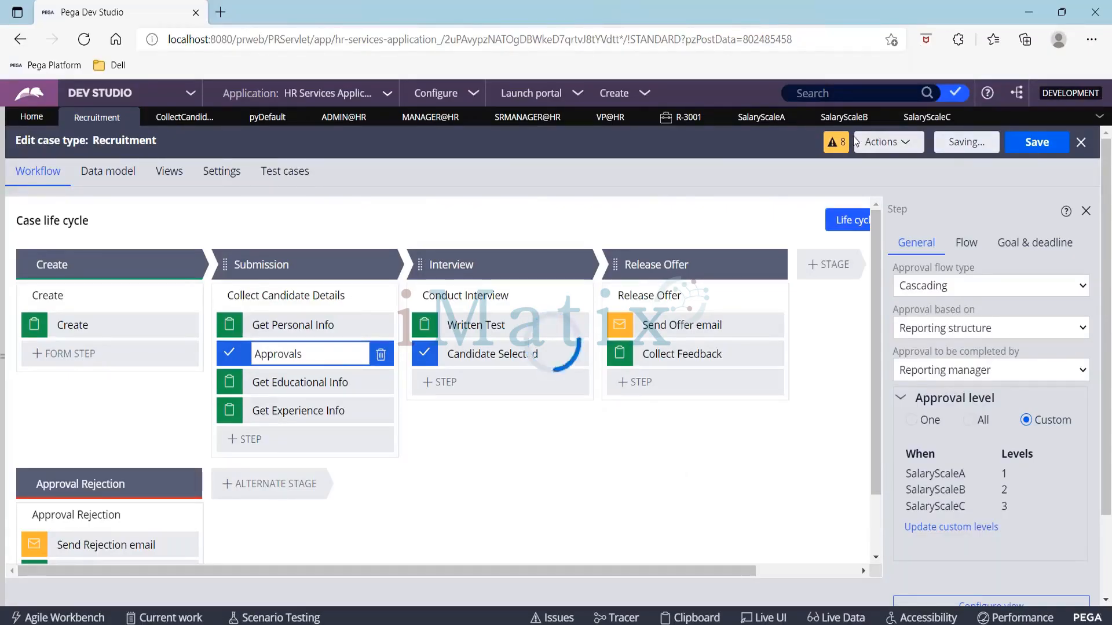
pyautogui.click(844, 119)
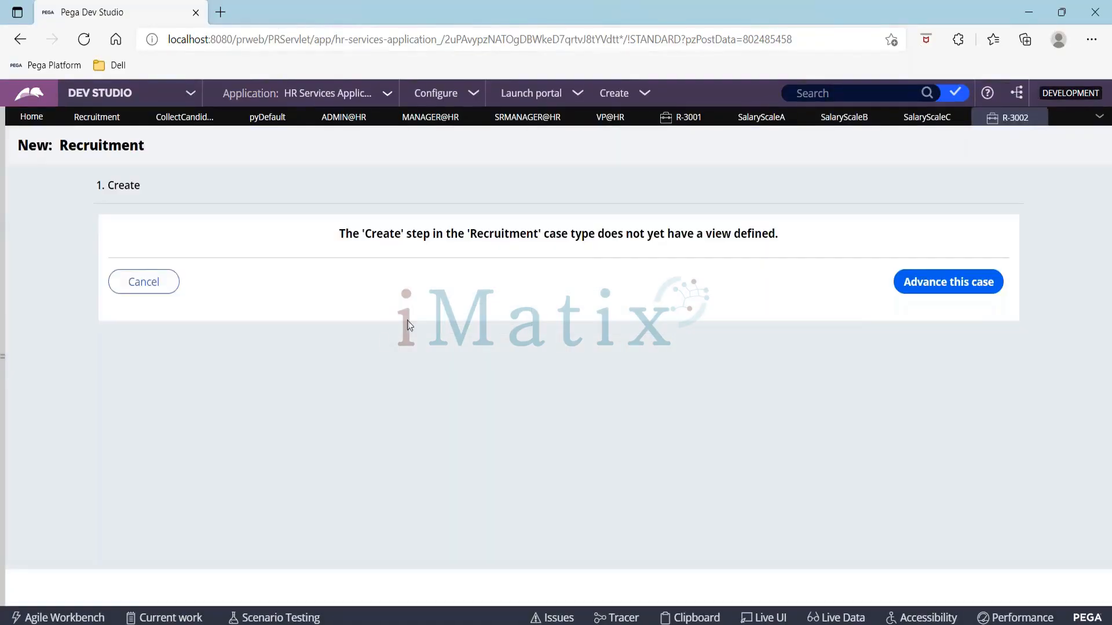
pyautogui.click(946, 288)
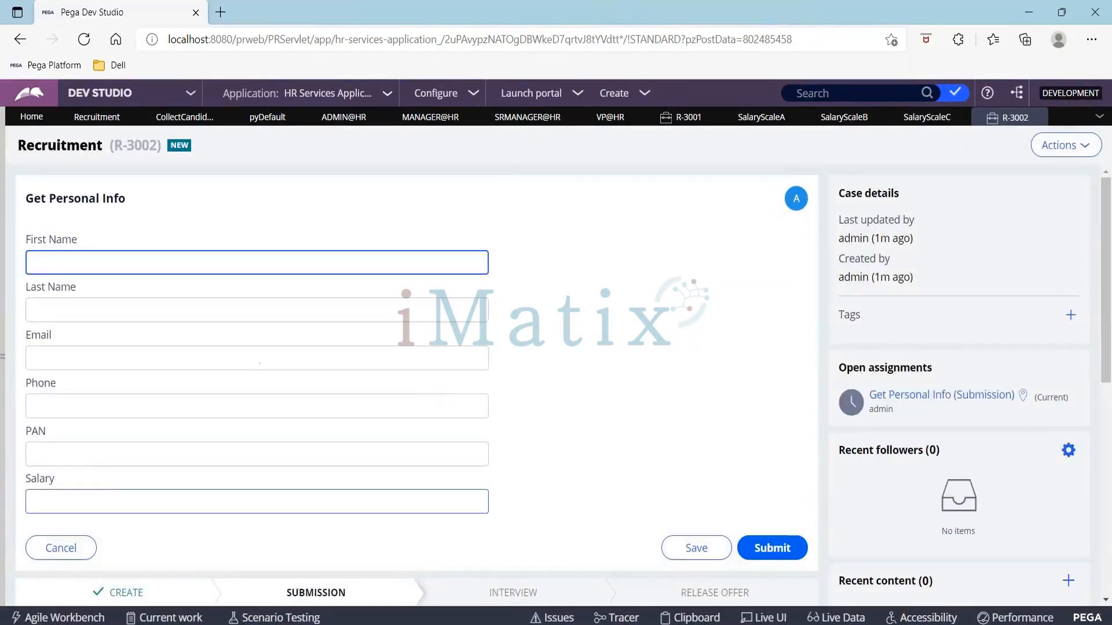
pyautogui.click(110, 492)
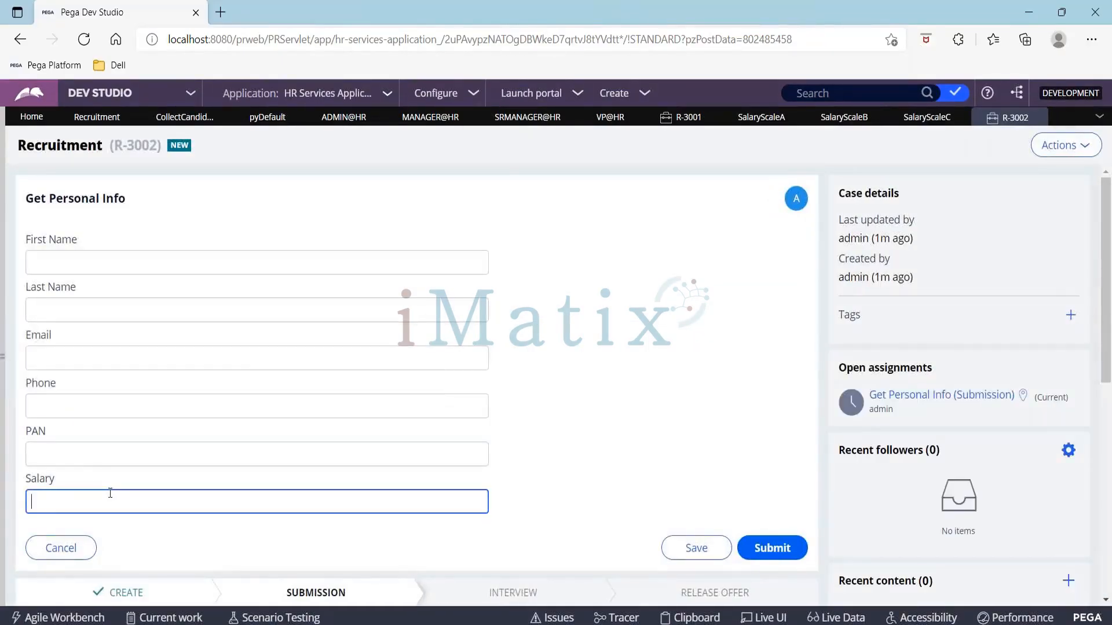
pyautogui.write('25000')
pyautogui.click(776, 549)
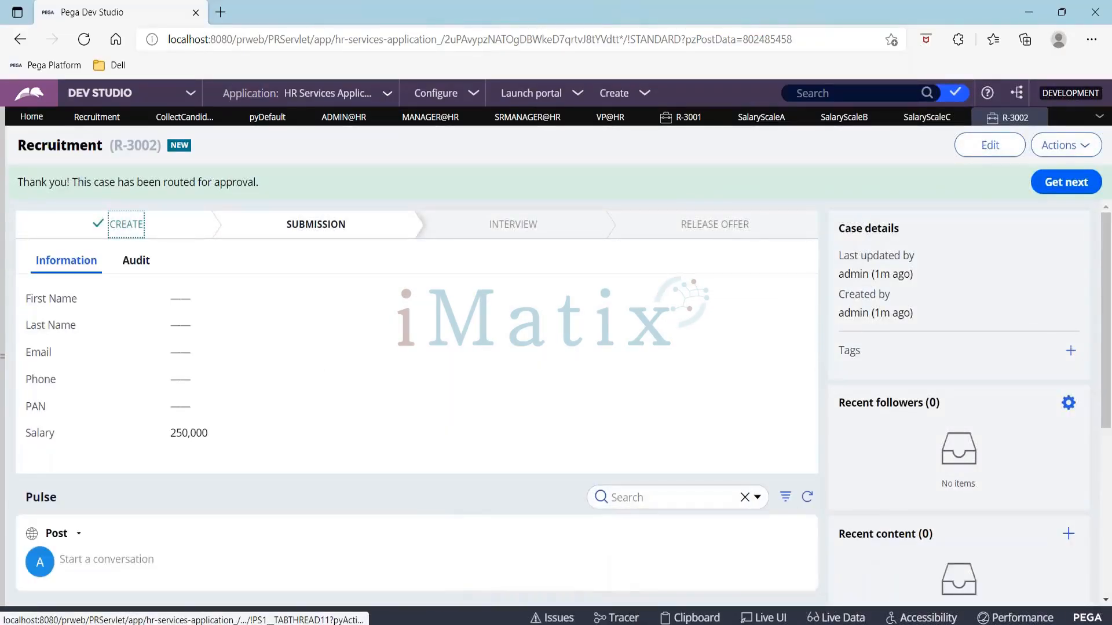
# Step: Switch to the Case Manager portal browser window and log out
pyautogui.hotkey('alt', 'Tab')
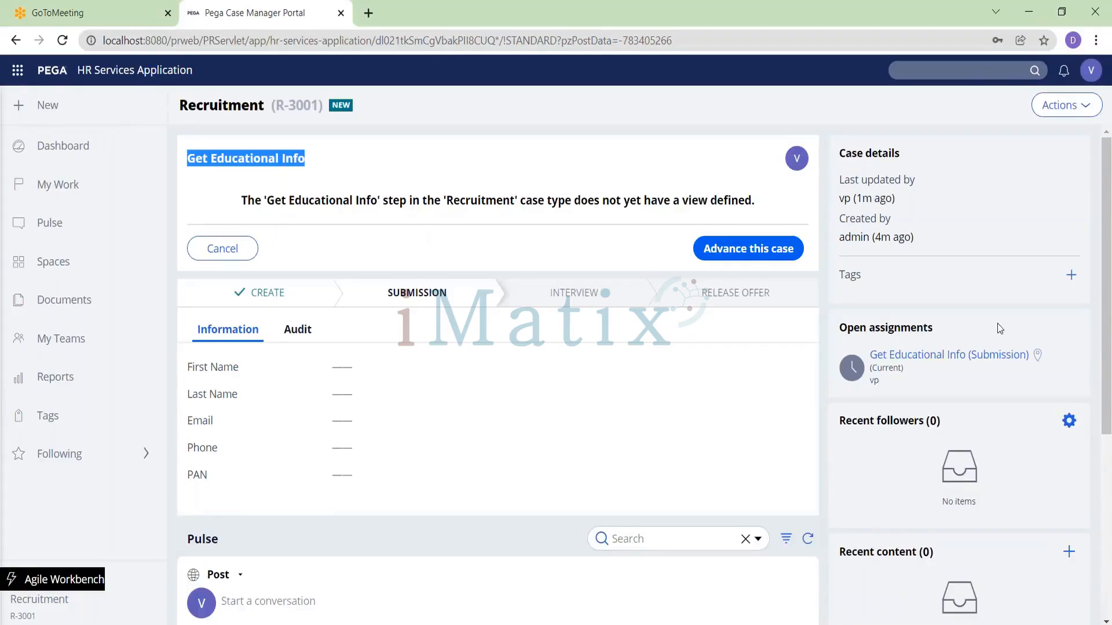
pyautogui.click(1091, 70)
pyautogui.click(1014, 199)
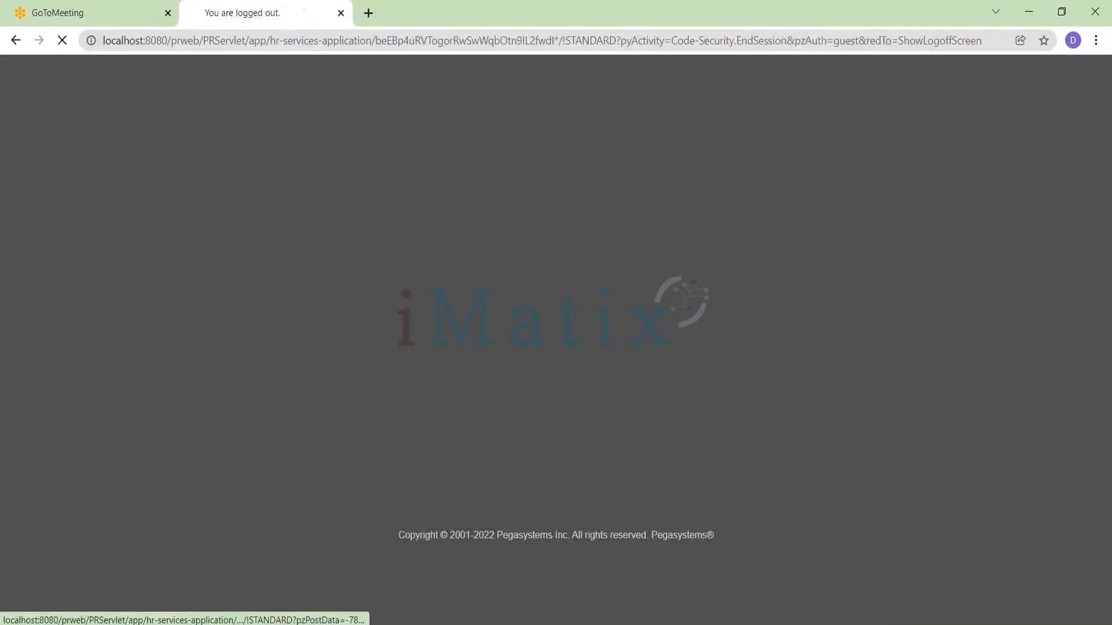
# Step: Log back in as the HR manager operator, entering its user name and account password
pyautogui.click(451, 243)
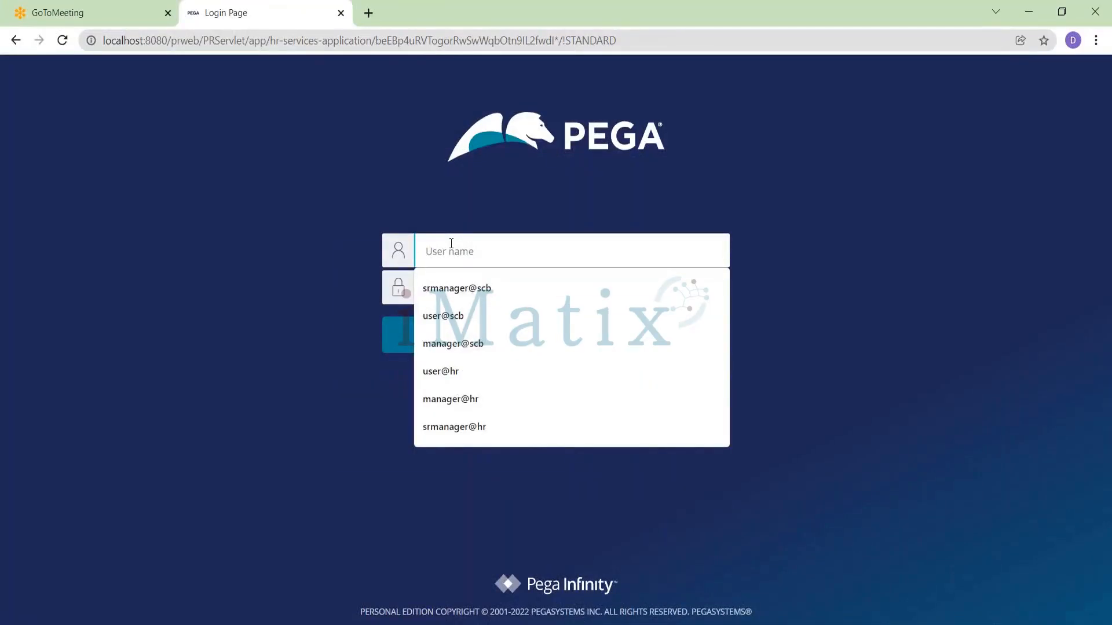
pyautogui.write('manage')
pyautogui.press('Down')
pyautogui.press('Down')
pyautogui.press('Return')
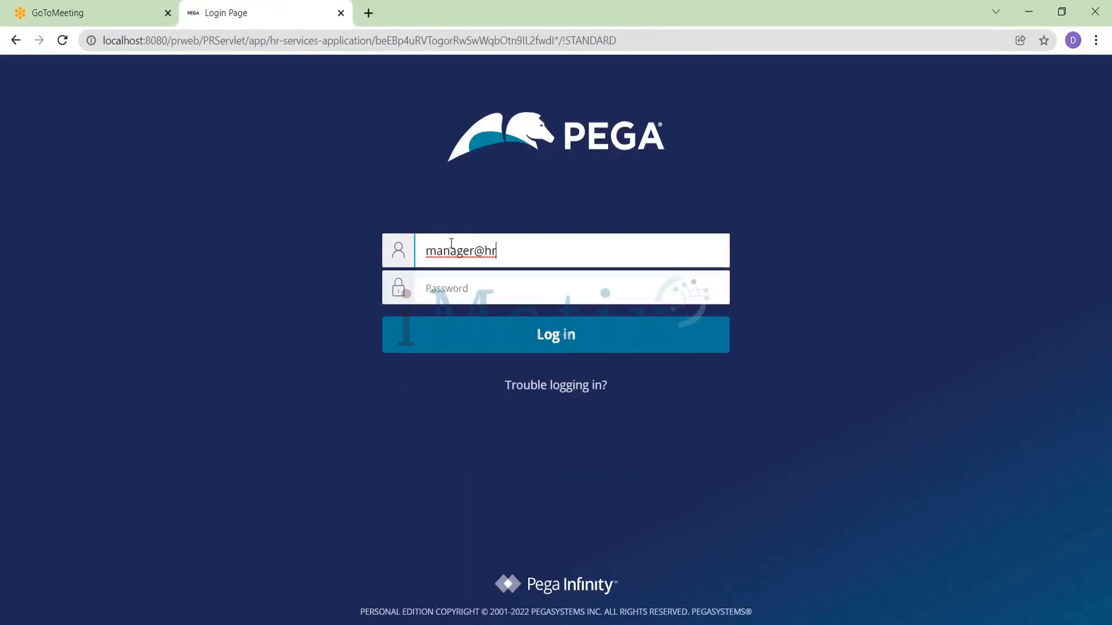
pyautogui.press('Tab')
pyautogui.write('ru')
pyautogui.press('Return')
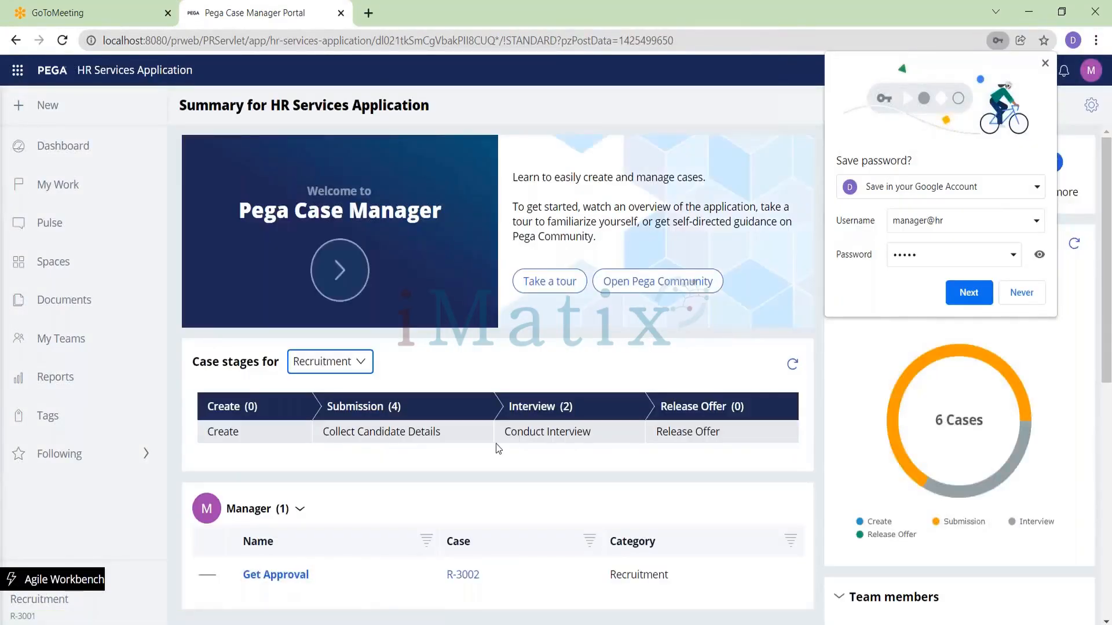
# Step: Open the new case's Get Approval assignment from the manager's worklist and dismiss the save-password prompt
pyautogui.scroll(-2, 314, 446)
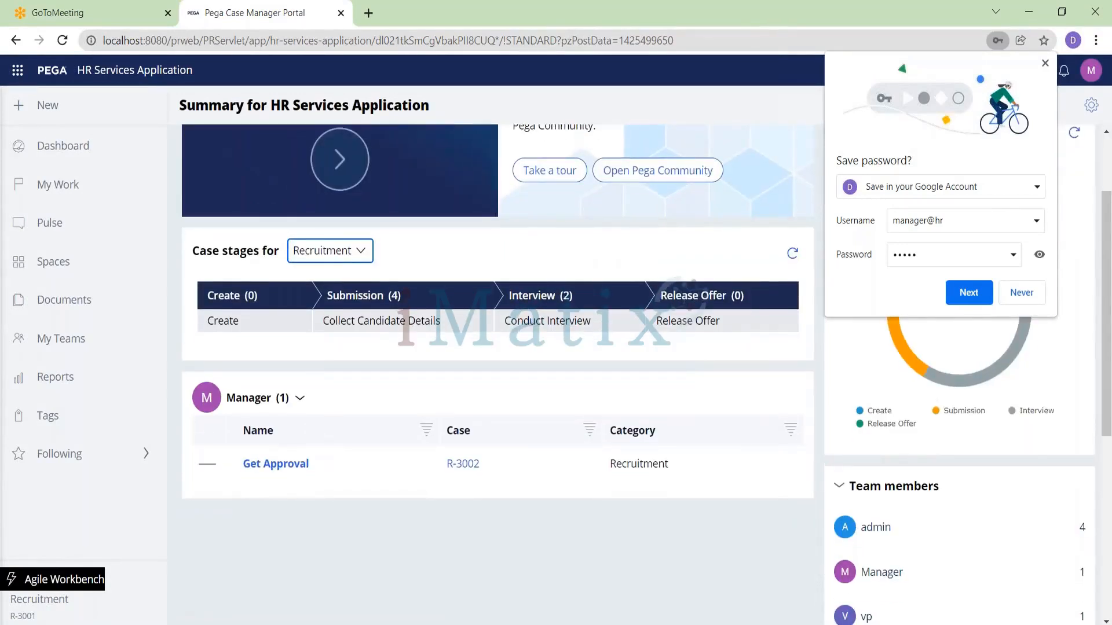
pyautogui.click(463, 467)
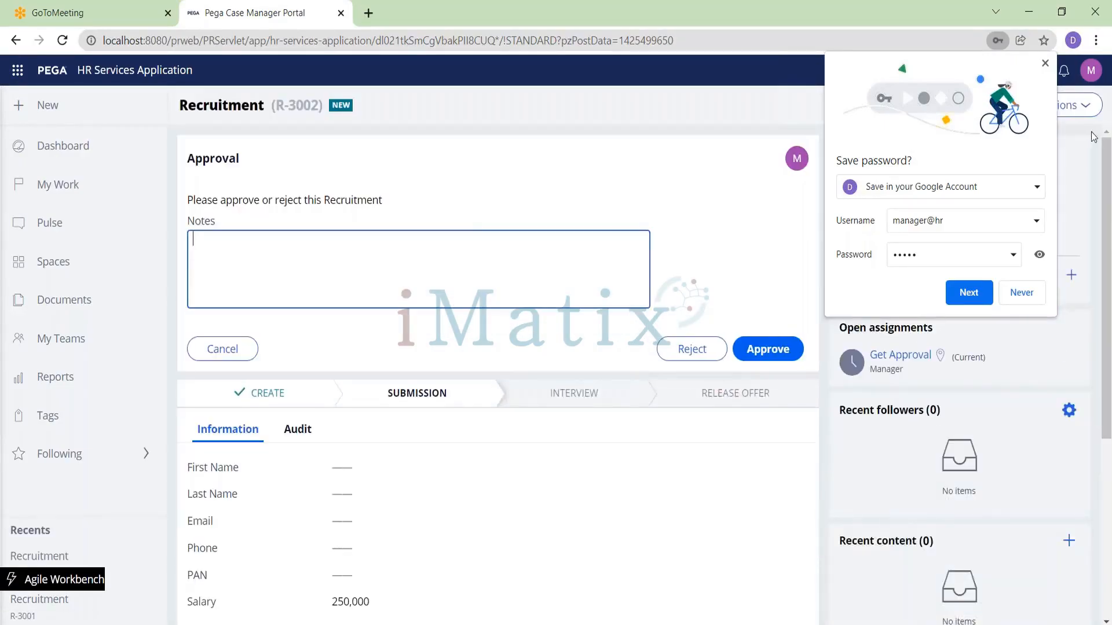
pyautogui.click(1045, 63)
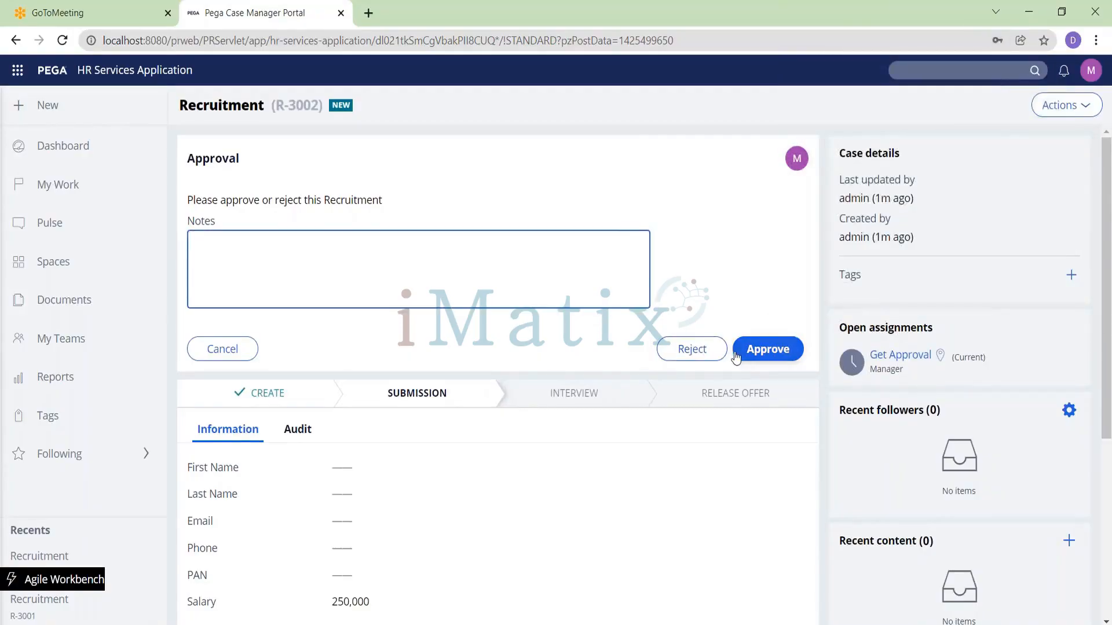
# Step: Approve the Get Approval assignment as the HR manager and log out of the portal
pyautogui.click(780, 347)
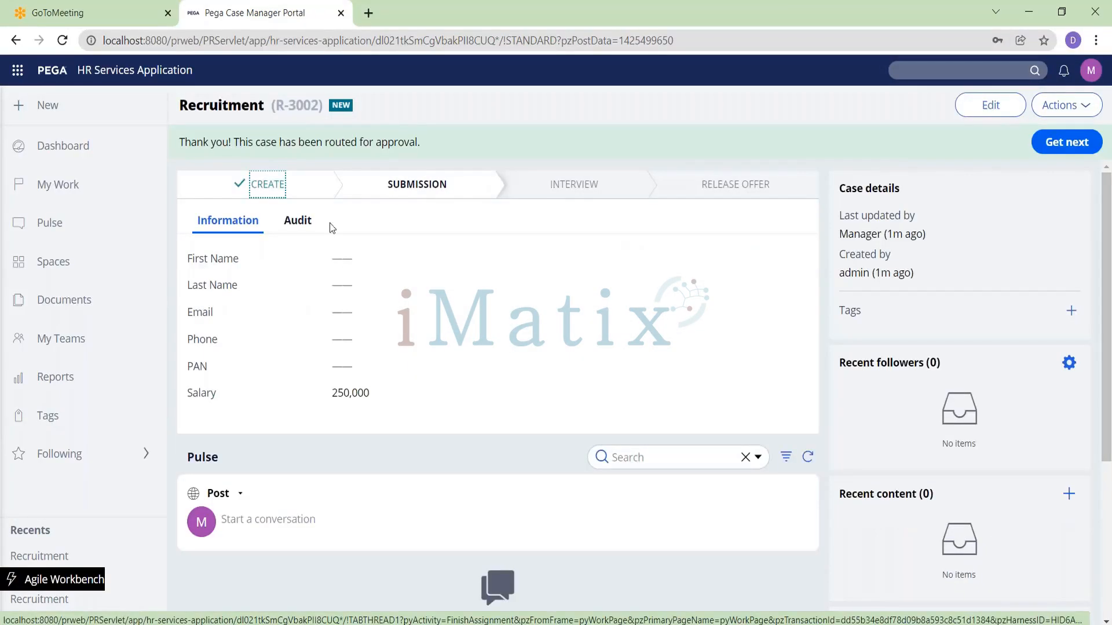
pyautogui.click(1091, 70)
pyautogui.click(1028, 198)
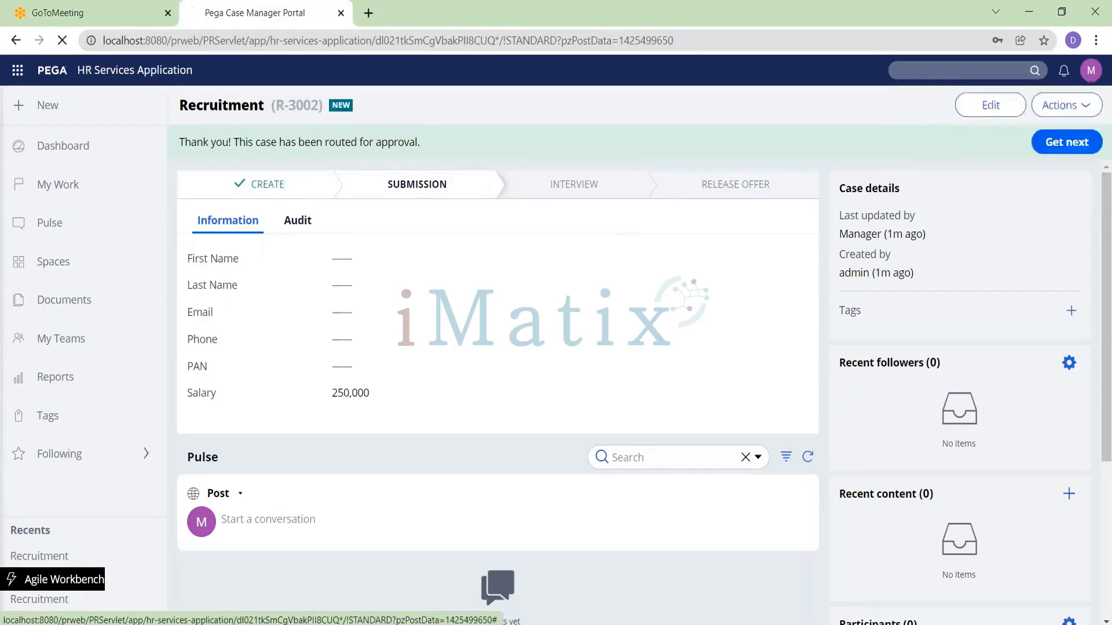
# Step: Log in as the senior HR manager operator srmanager@hr, entering the account password
pyautogui.click(450, 246)
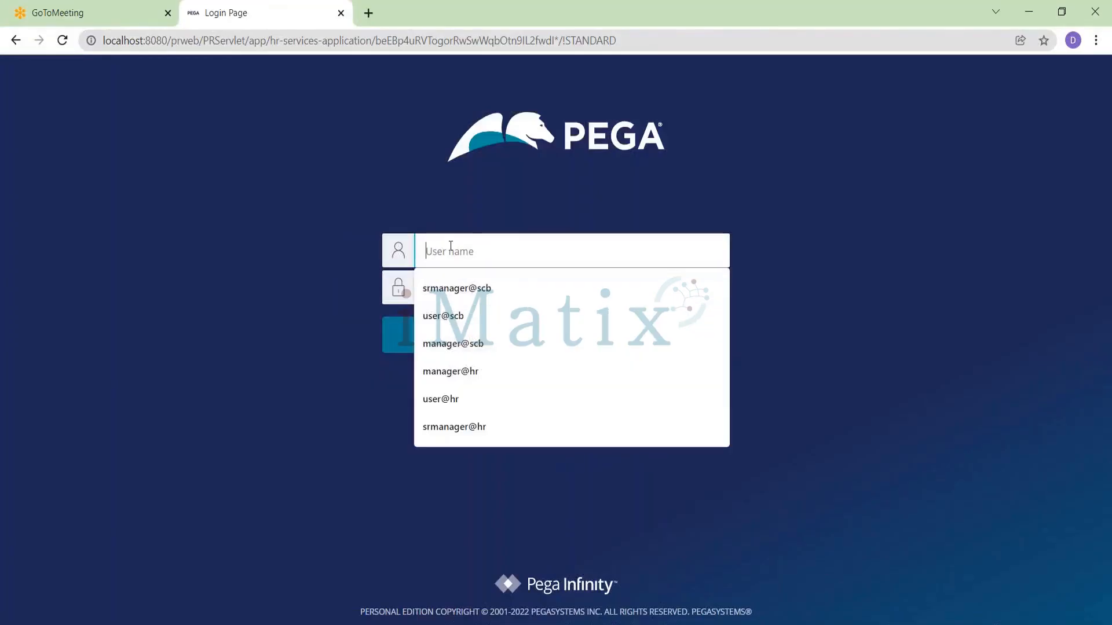
pyautogui.click(458, 289)
pyautogui.press('BackSpace')
pyautogui.press('BackSpace')
pyautogui.press('BackSpace')
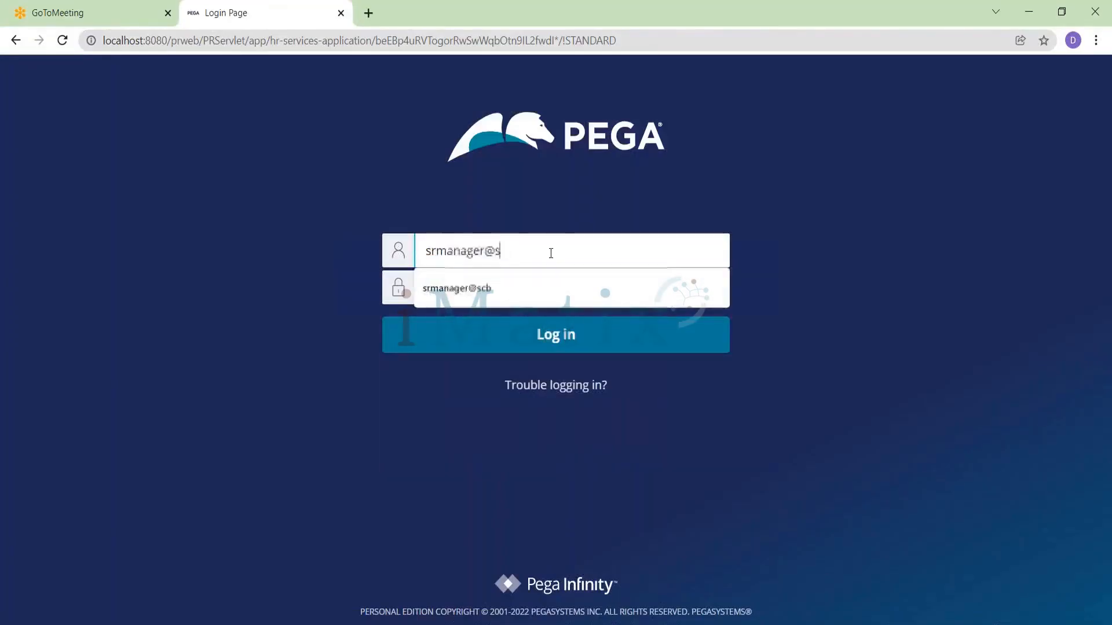
pyautogui.write('hr')
pyautogui.press('Tab')
pyautogui.write('rules')
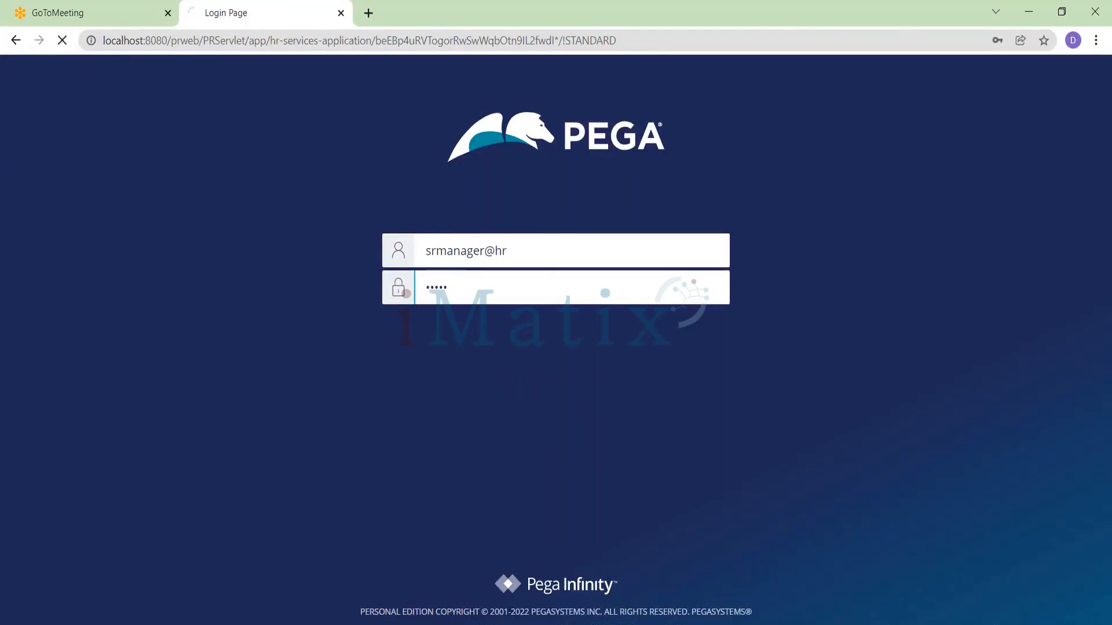
pyautogui.press('Return')
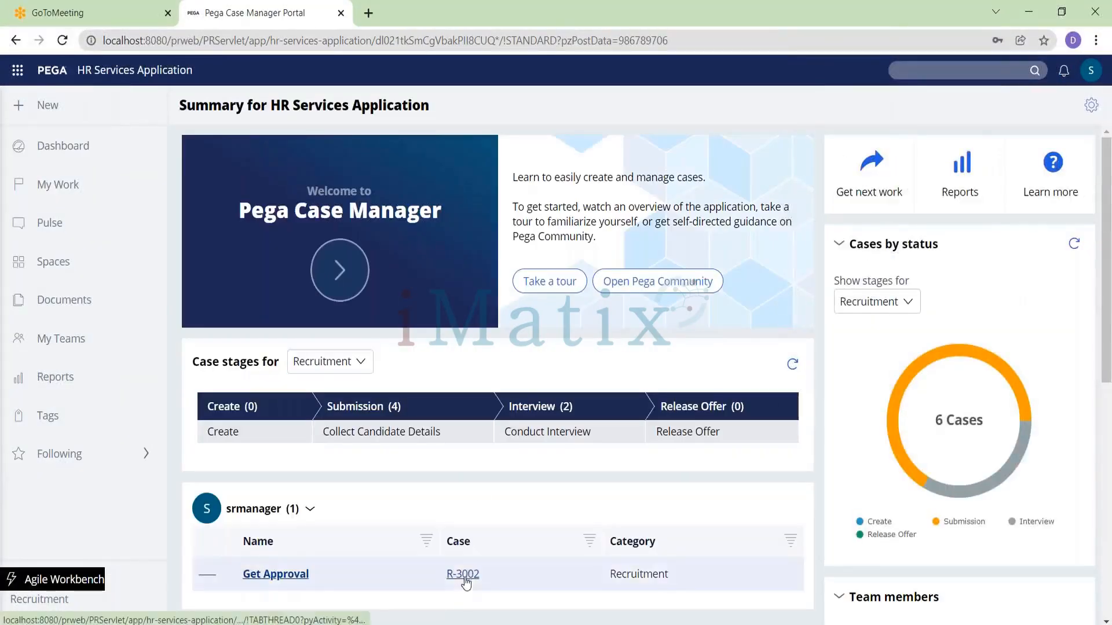
# Step: Open case R-3002's Get Approval assignment from the senior manager's worklist and approve it
pyautogui.click(463, 576)
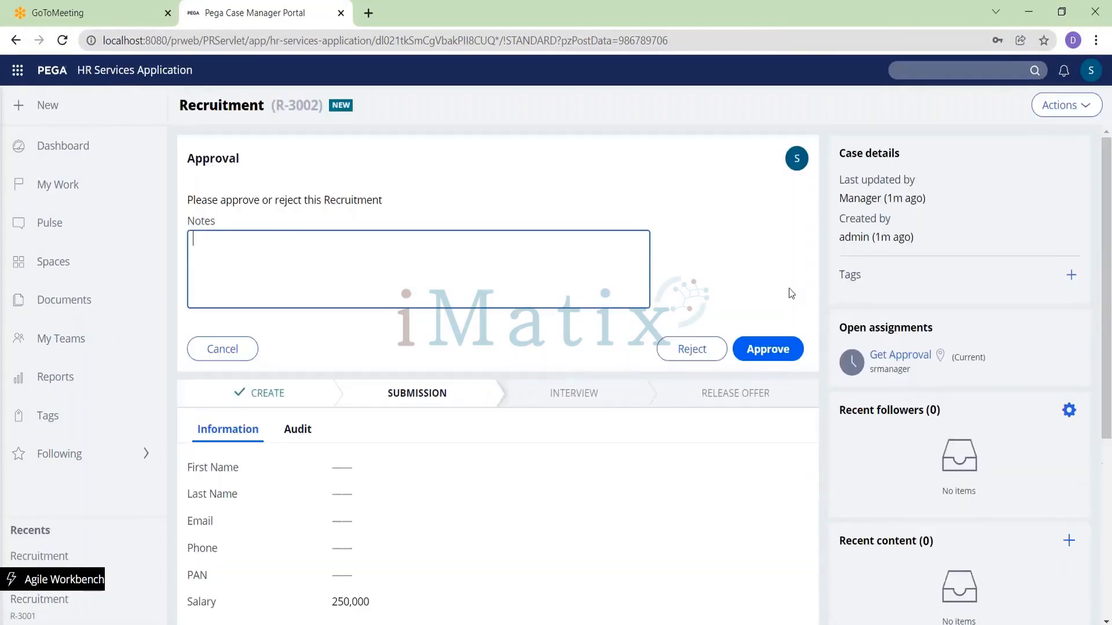
pyautogui.click(773, 353)
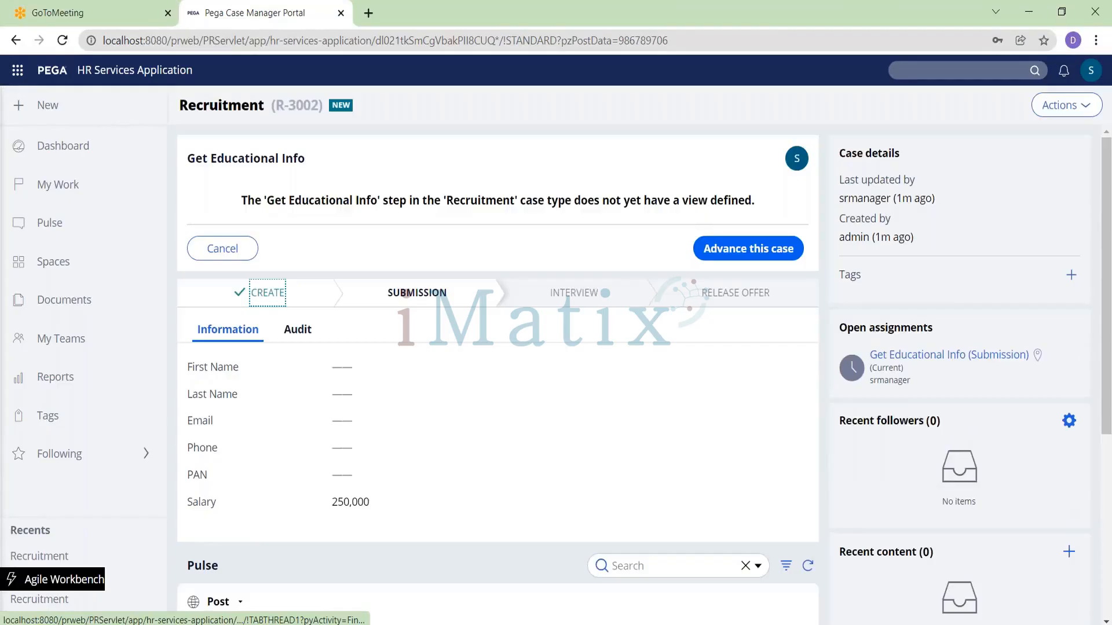
# Step: Switch to Dev Studio, open the Recruitment case type and base the Approvals step's approval on Authority matrix
pyautogui.hotkey('alt', 'Tab')
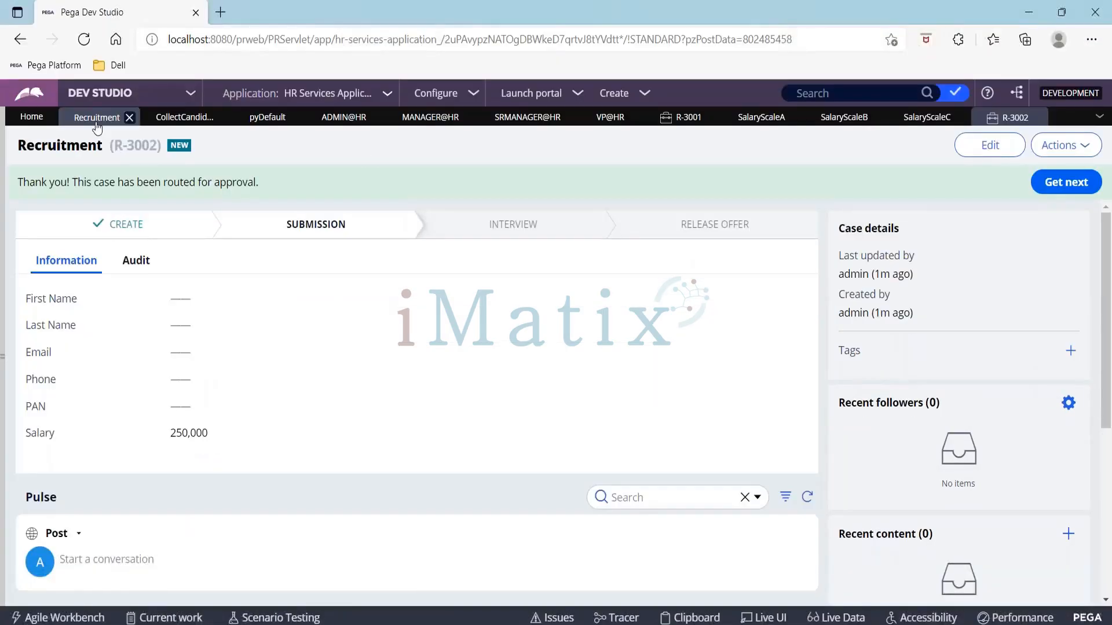
pyautogui.click(97, 122)
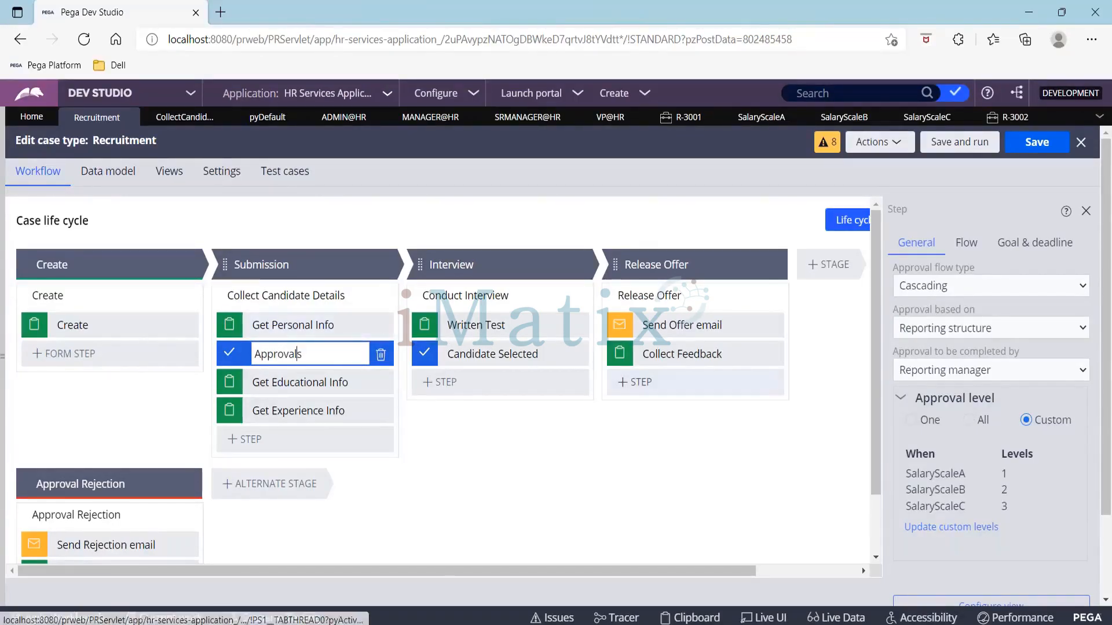
pyautogui.click(940, 331)
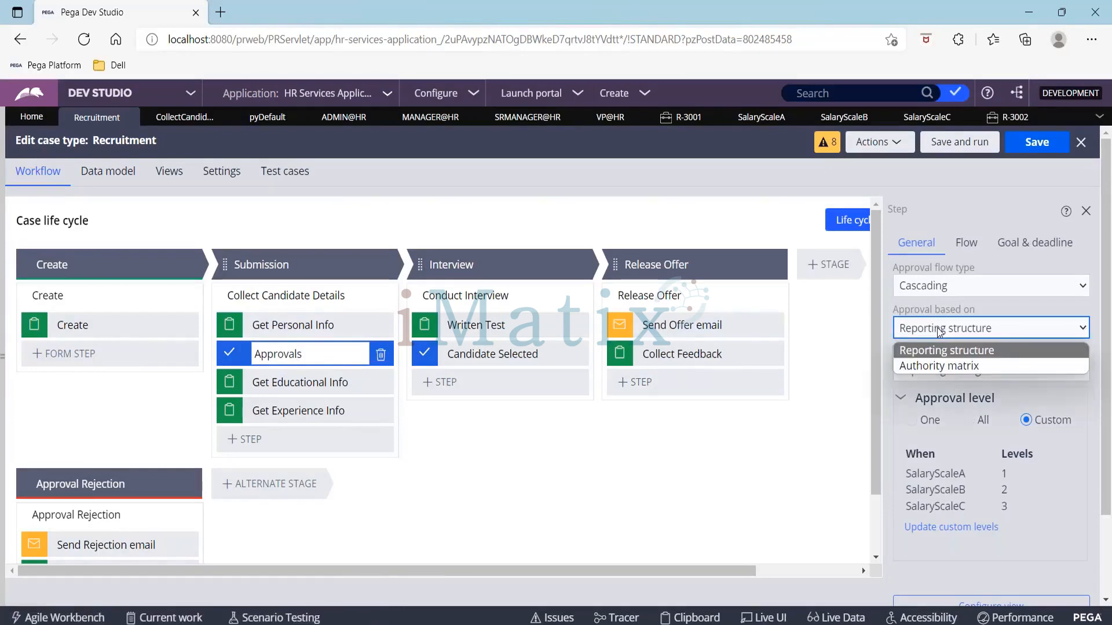
pyautogui.click(944, 366)
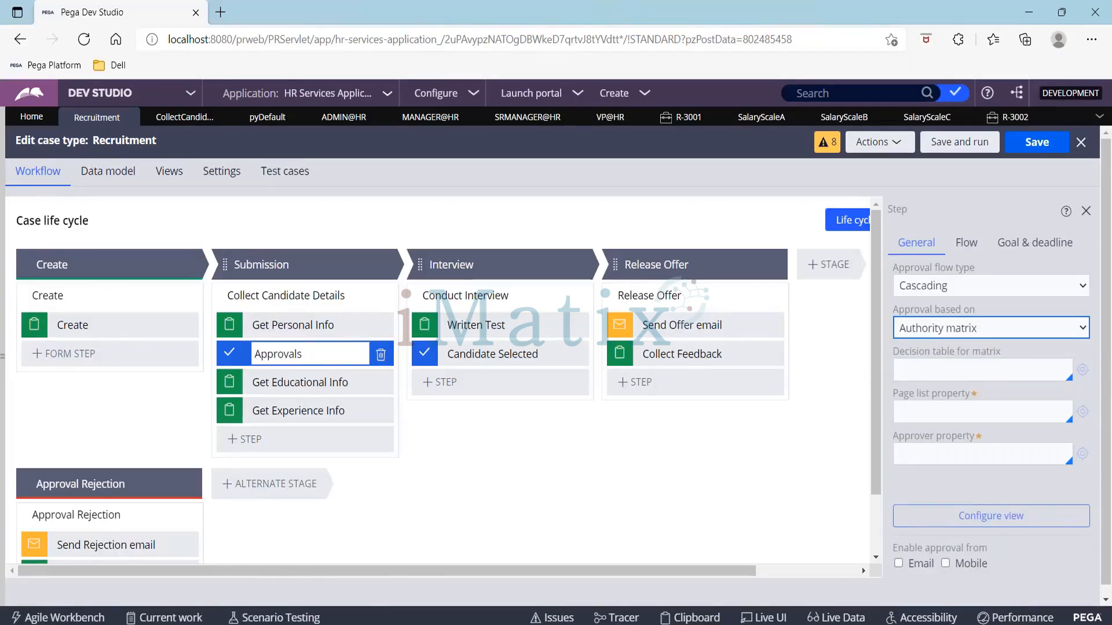
pyautogui.moveTo(890, 350); pyautogui.dragTo(1023, 349)
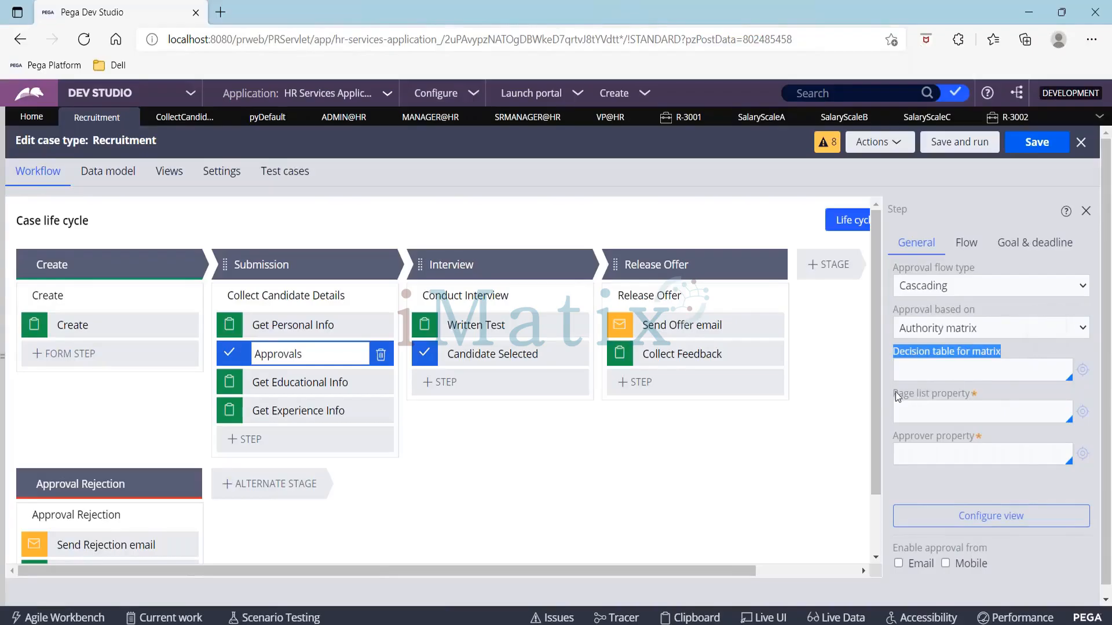
pyautogui.moveTo(896, 392); pyautogui.dragTo(971, 393)
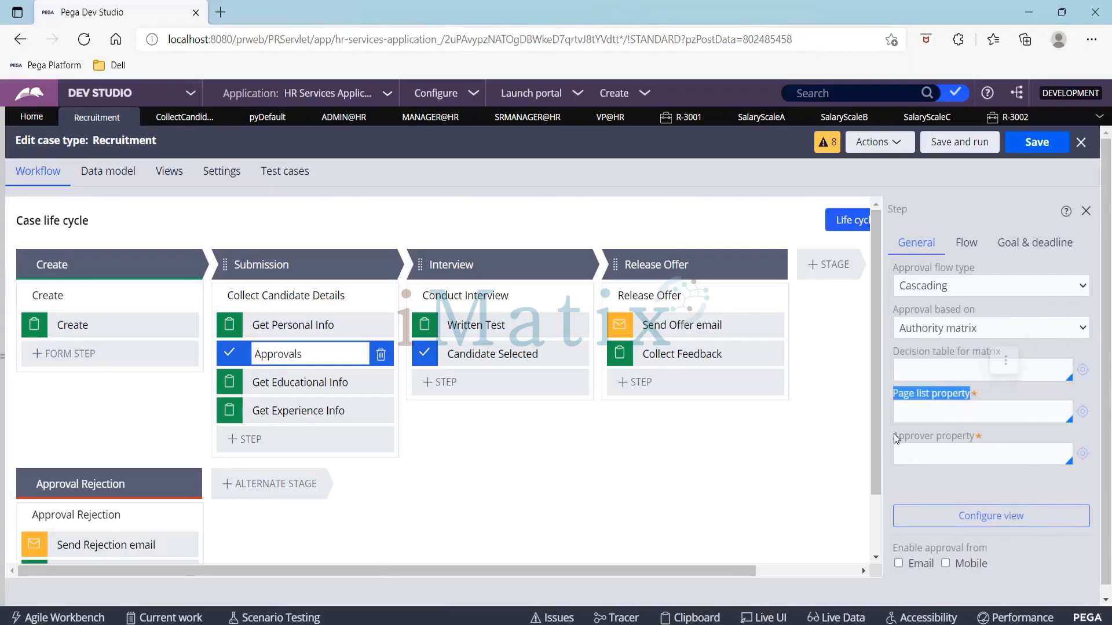
pyautogui.moveTo(894, 436); pyautogui.dragTo(985, 435)
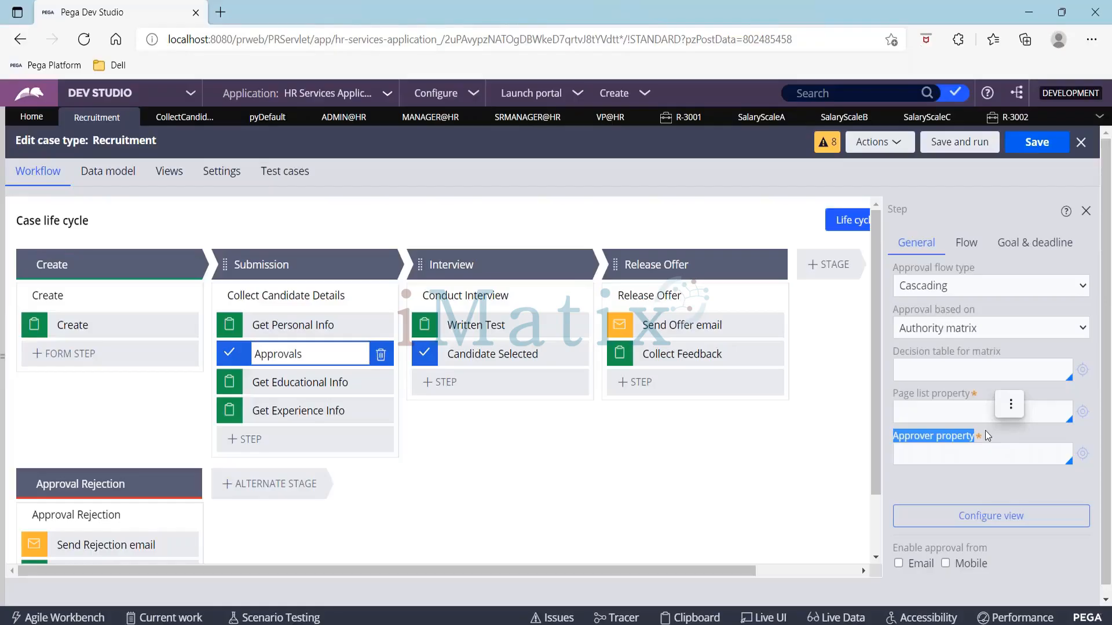
pyautogui.click(892, 390)
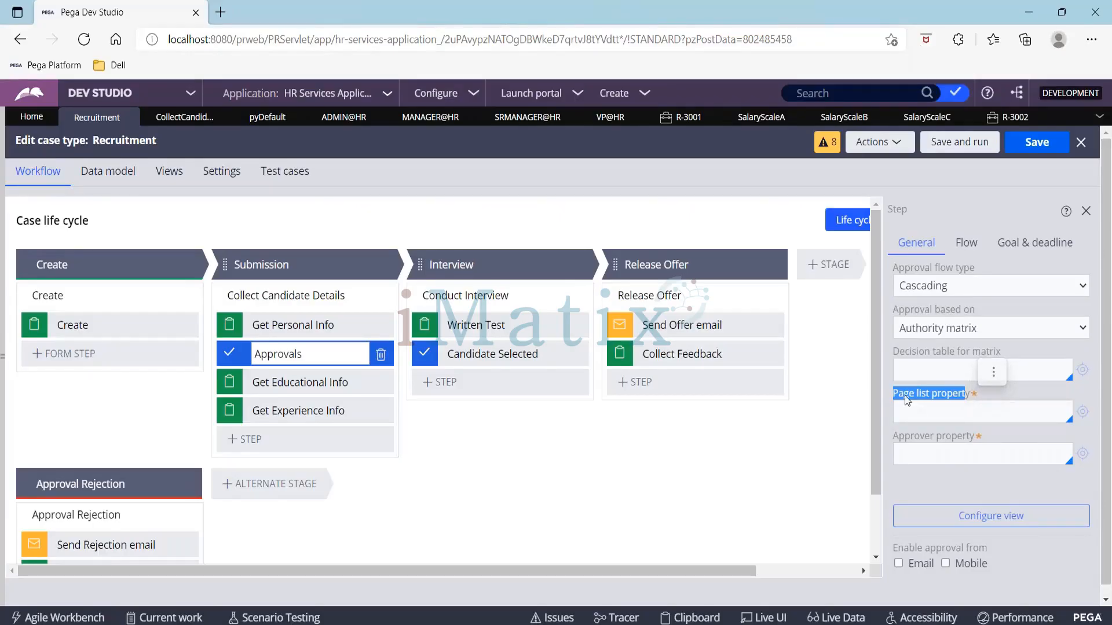
# Step: Create a new data type labeled Approvals from the Data types explorer
pyautogui.click(3, 428)
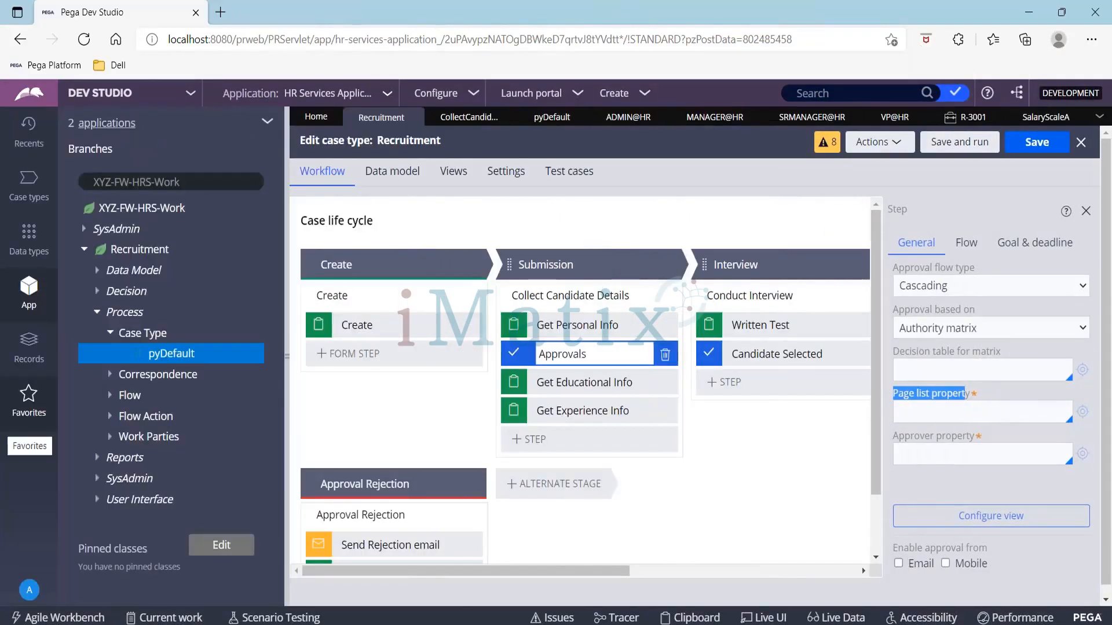
pyautogui.click(40, 233)
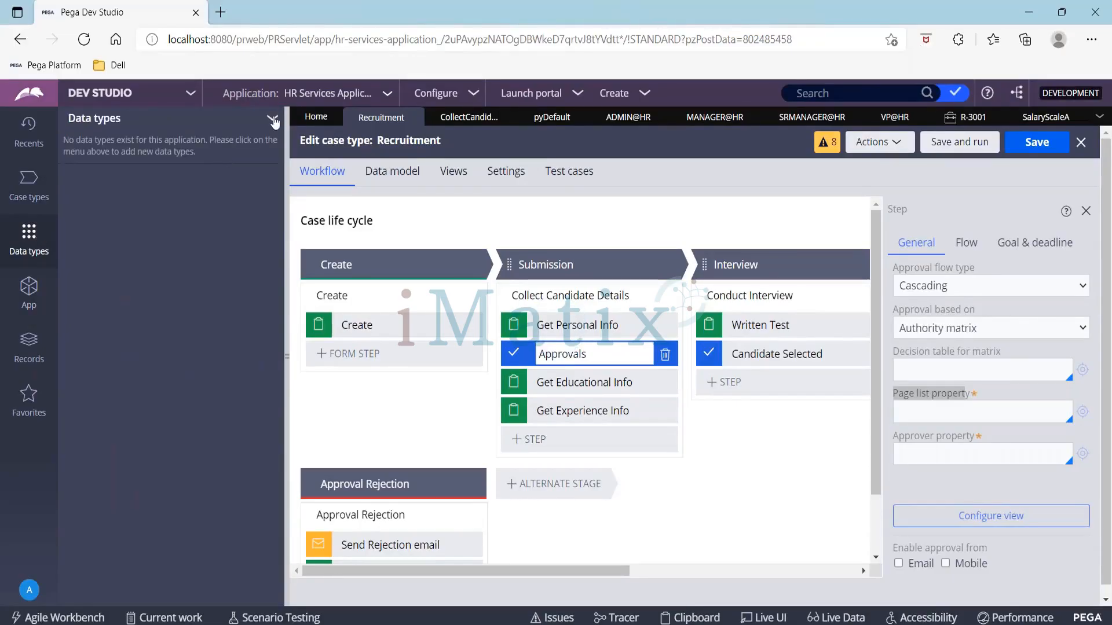
pyautogui.click(272, 119)
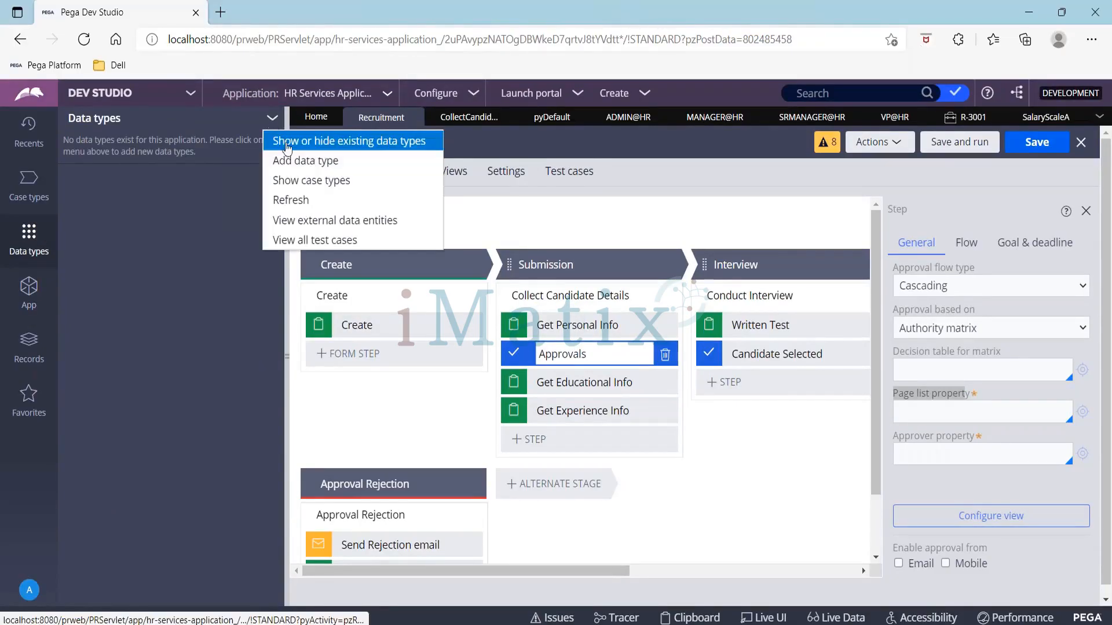
pyautogui.click(289, 162)
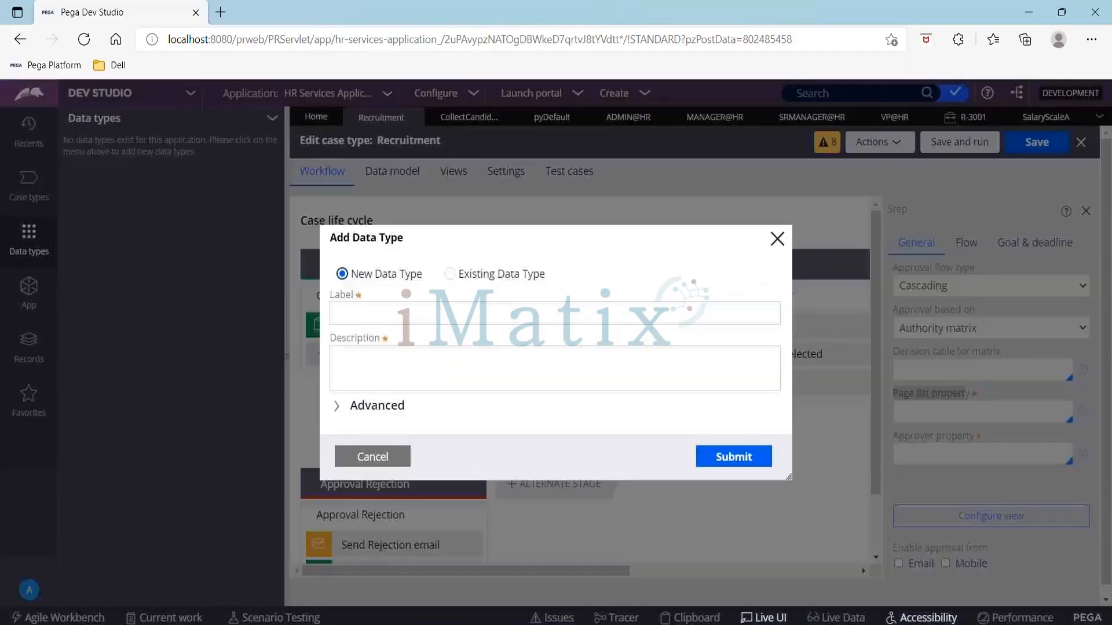
pyautogui.click(353, 318)
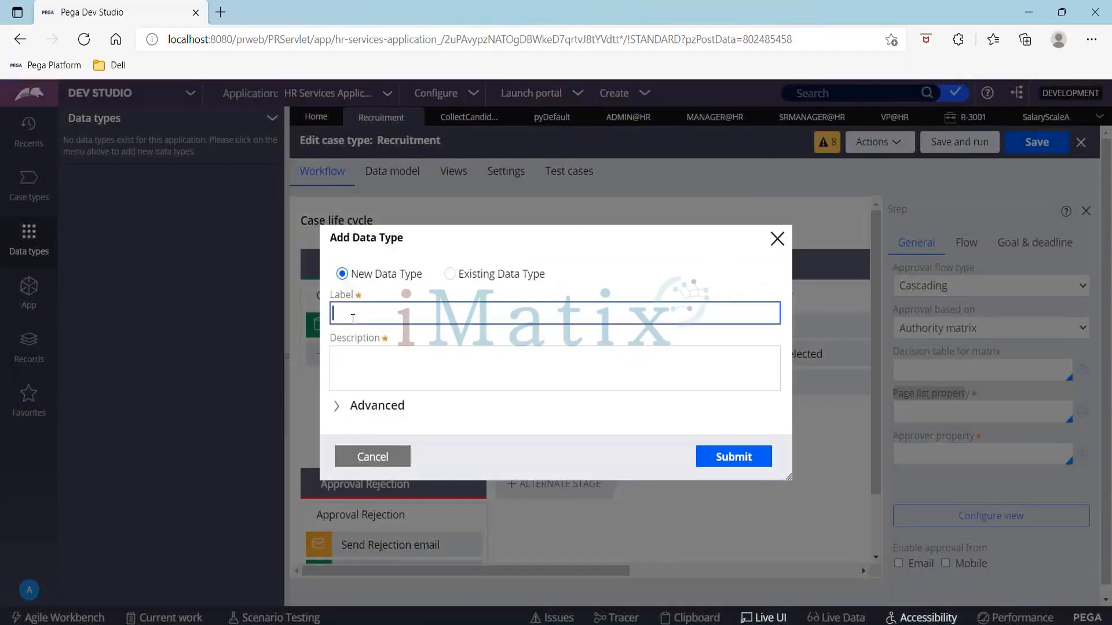
pyautogui.write('Approvals')
pyautogui.click(724, 459)
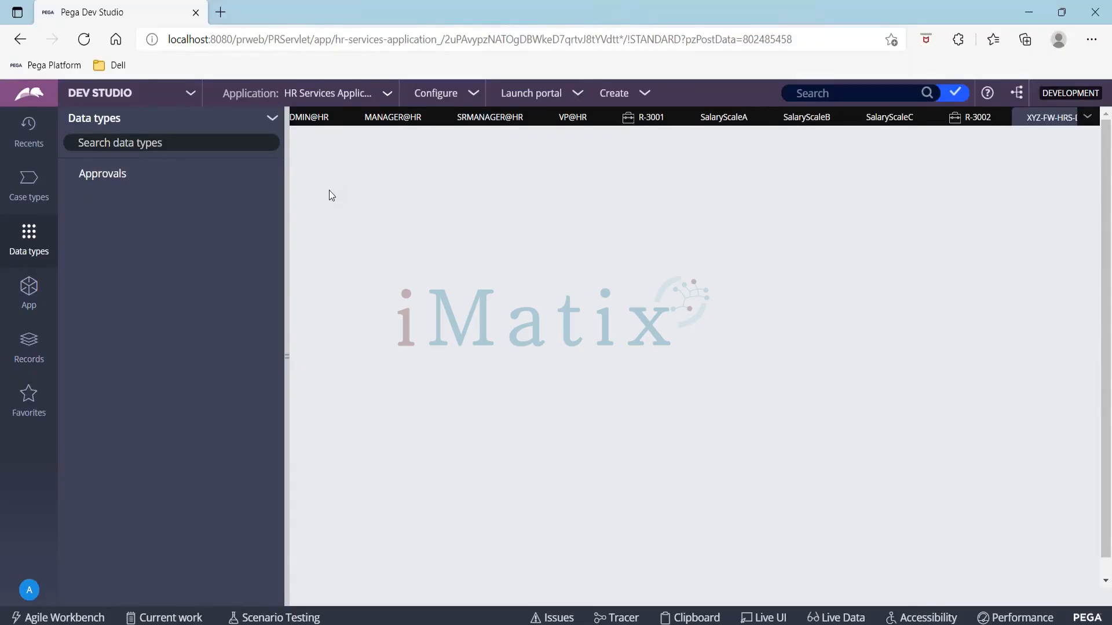
# Step: Open the Approvals data type and add a single-line text field named Approver Id
pyautogui.click(288, 305)
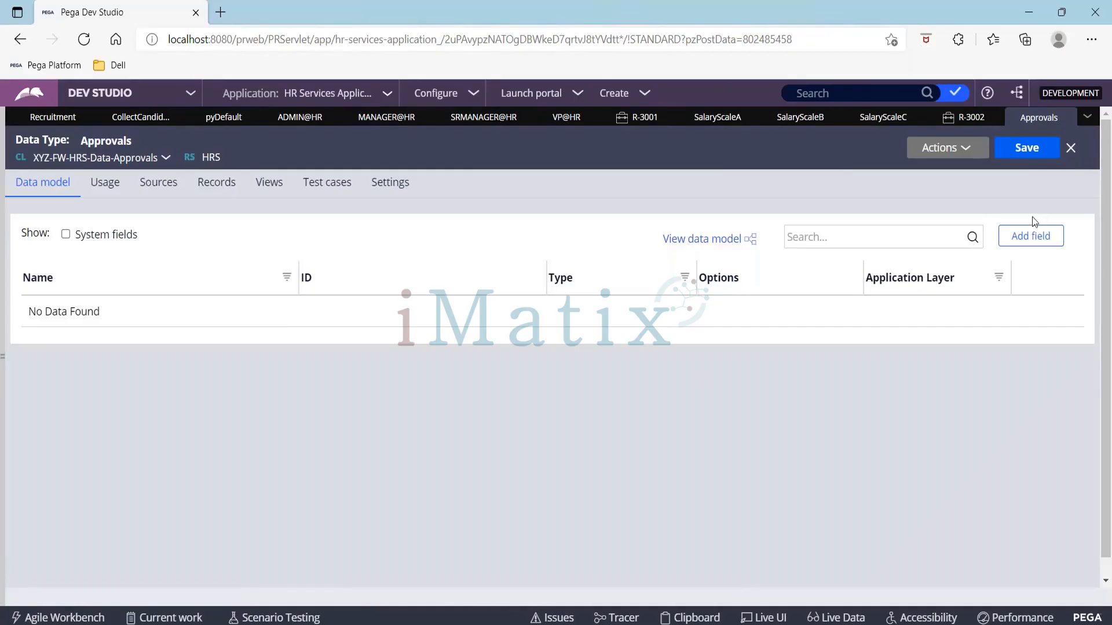
pyautogui.click(1032, 242)
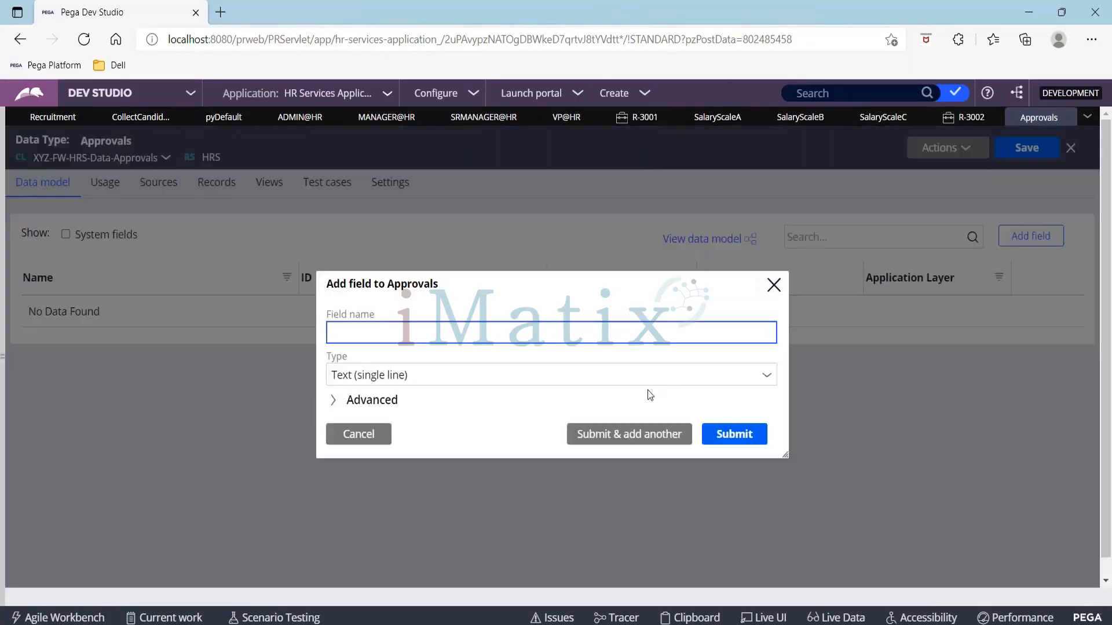
pyautogui.write('Approver Id')
pyautogui.press('Tab')
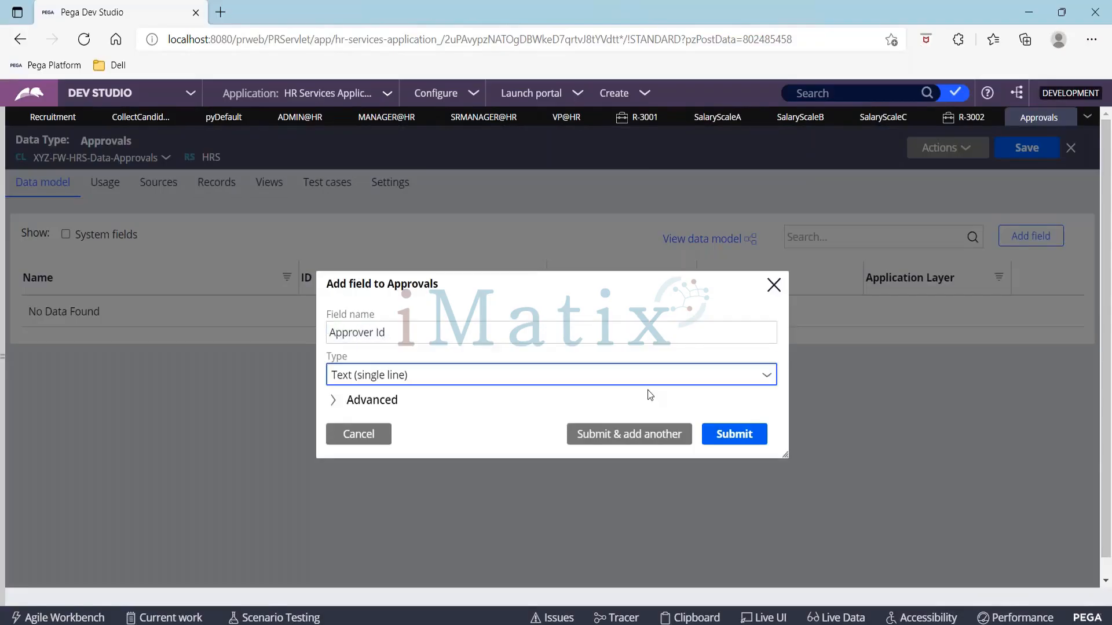
pyautogui.click(651, 439)
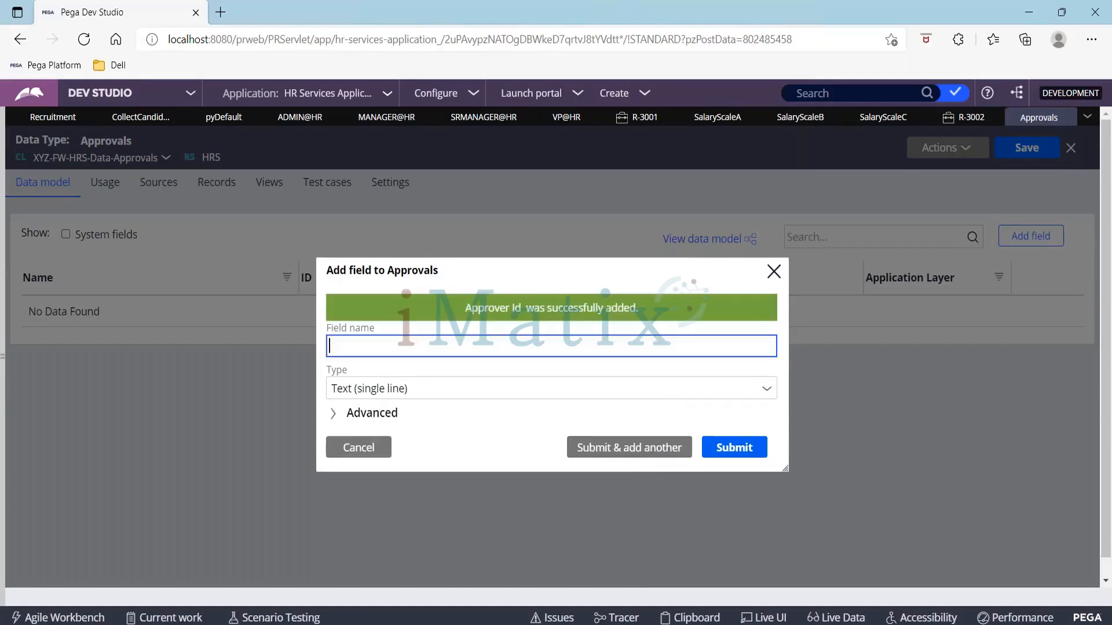
# Step: Add another text field named Approver Designation to the Approvals data type
pyautogui.write('Approver Designation')
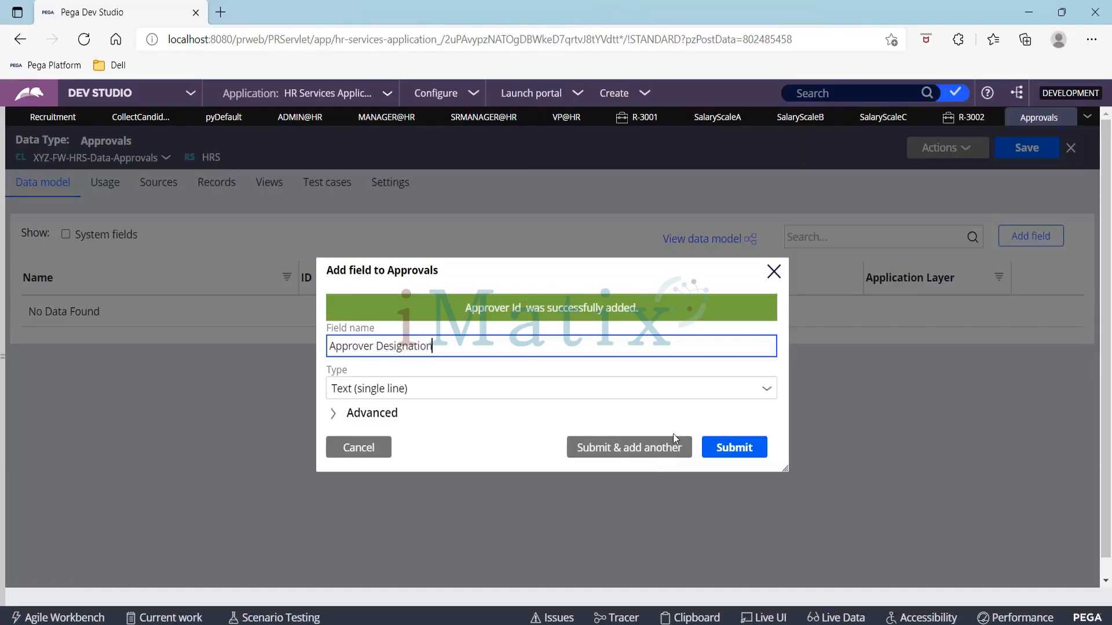
pyautogui.click(617, 456)
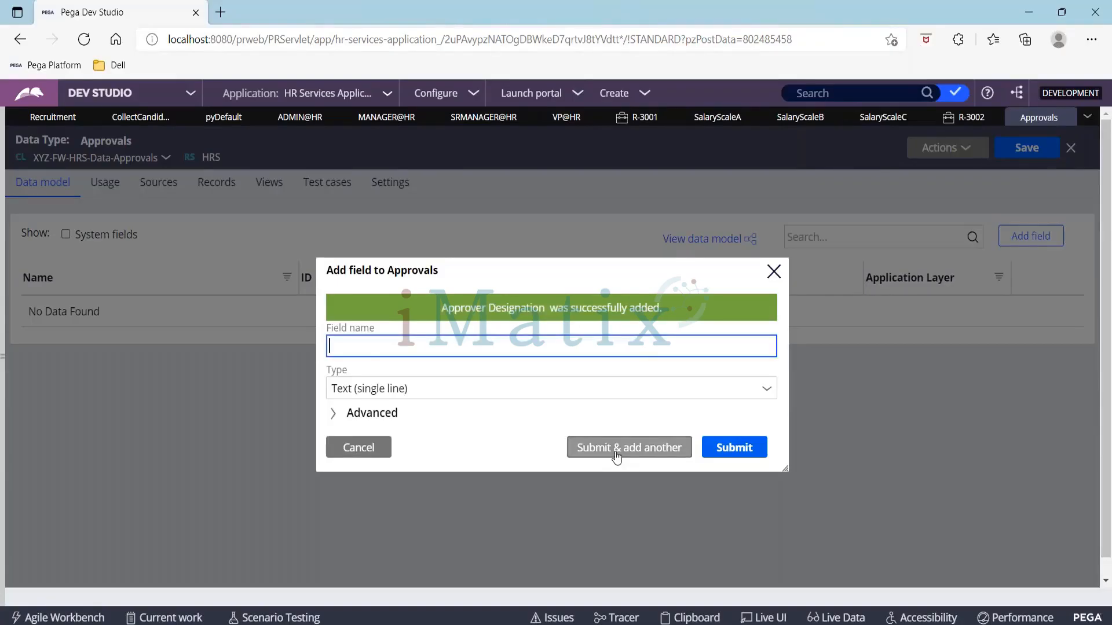
# Step: Add an Approver First Name text field, submit the dialog, and save the Approvals data type
pyautogui.write('Approver NM')
pyautogui.press('BackSpace')
pyautogui.write('ame')
pyautogui.press('BackSpace')
pyautogui.press('BackSpace')
pyautogui.press('BackSpace')
pyautogui.press('BackSpace')
pyautogui.write('First Name')
pyautogui.click(733, 449)
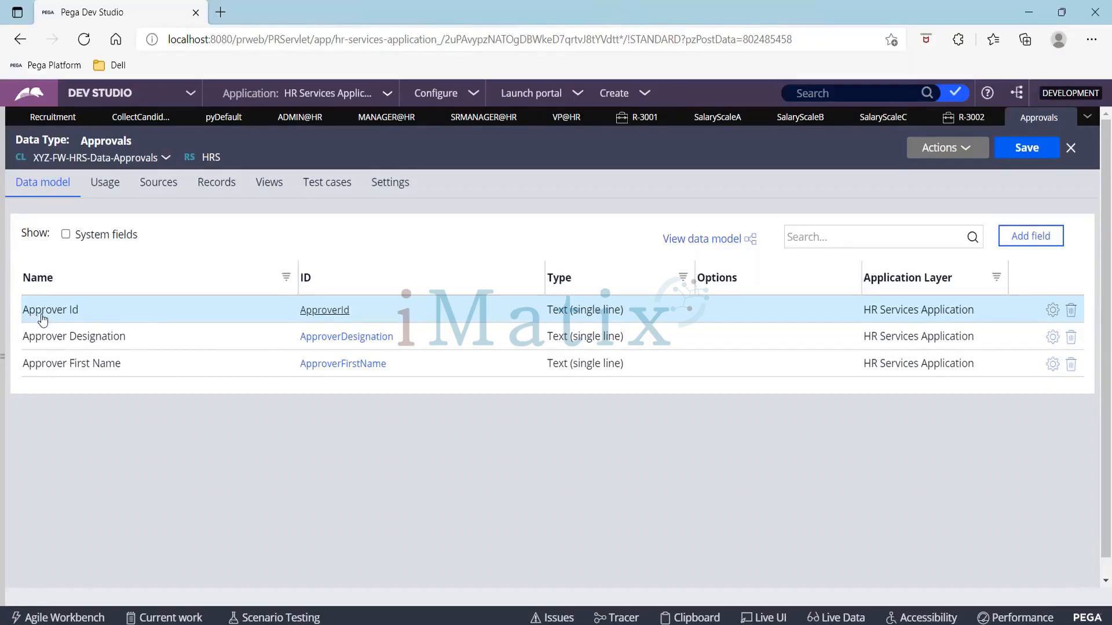
pyautogui.click(1025, 152)
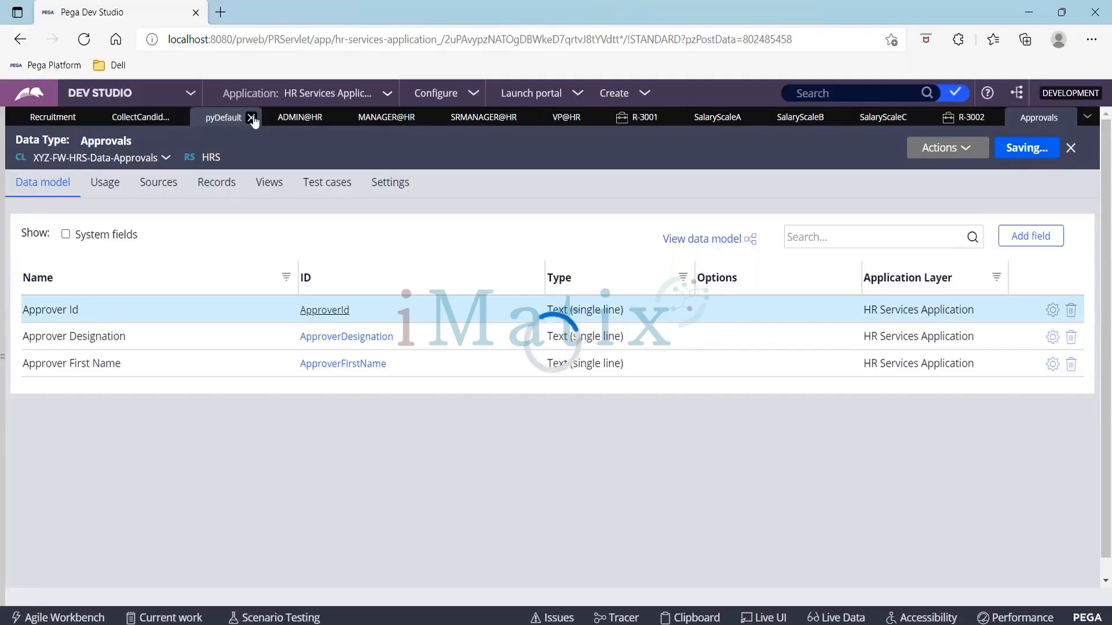
# Step: Close the extra open Dev Studio tabs, keeping Recruitment, CollectCandidateDetails and Approvals
pyautogui.click(301, 118)
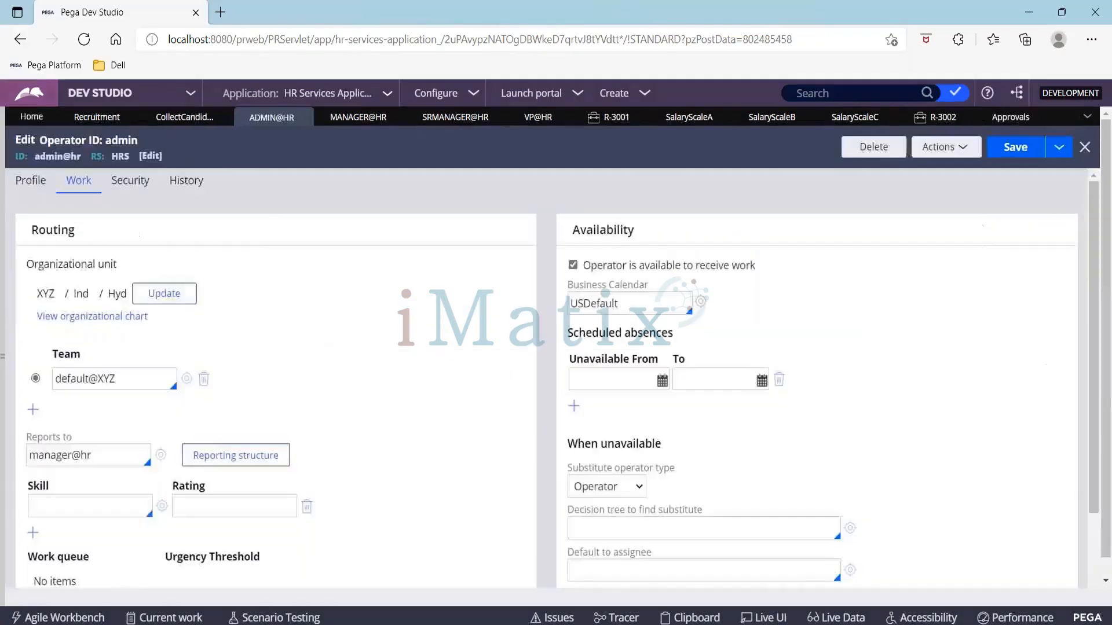
pyautogui.click(312, 117)
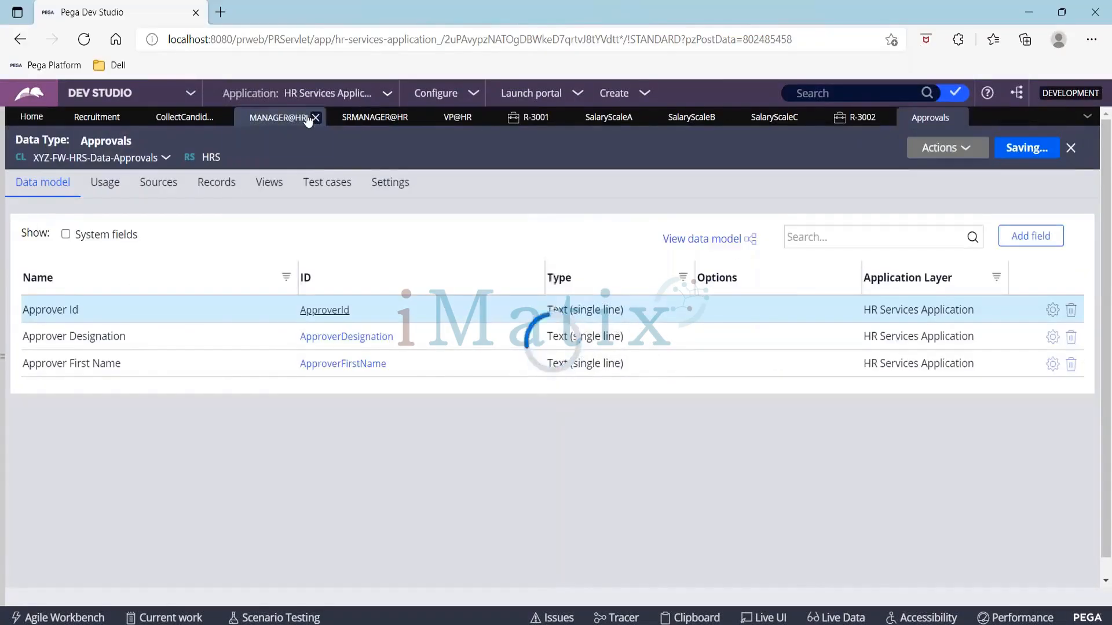
pyautogui.click(307, 118)
pyautogui.click(320, 118)
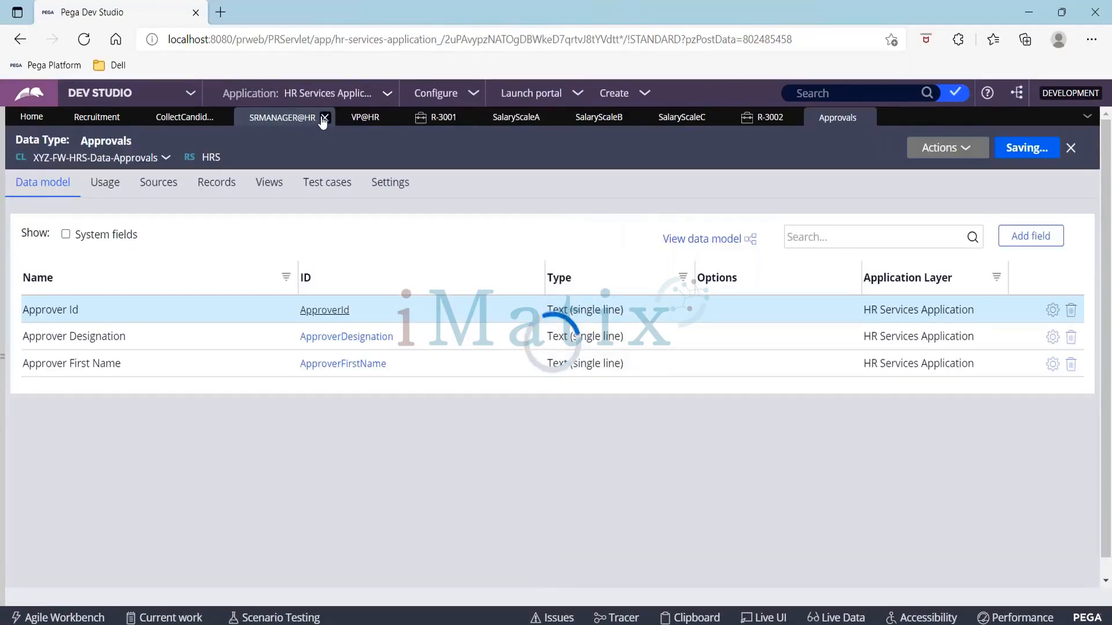
pyautogui.click(325, 118)
pyautogui.click(369, 118)
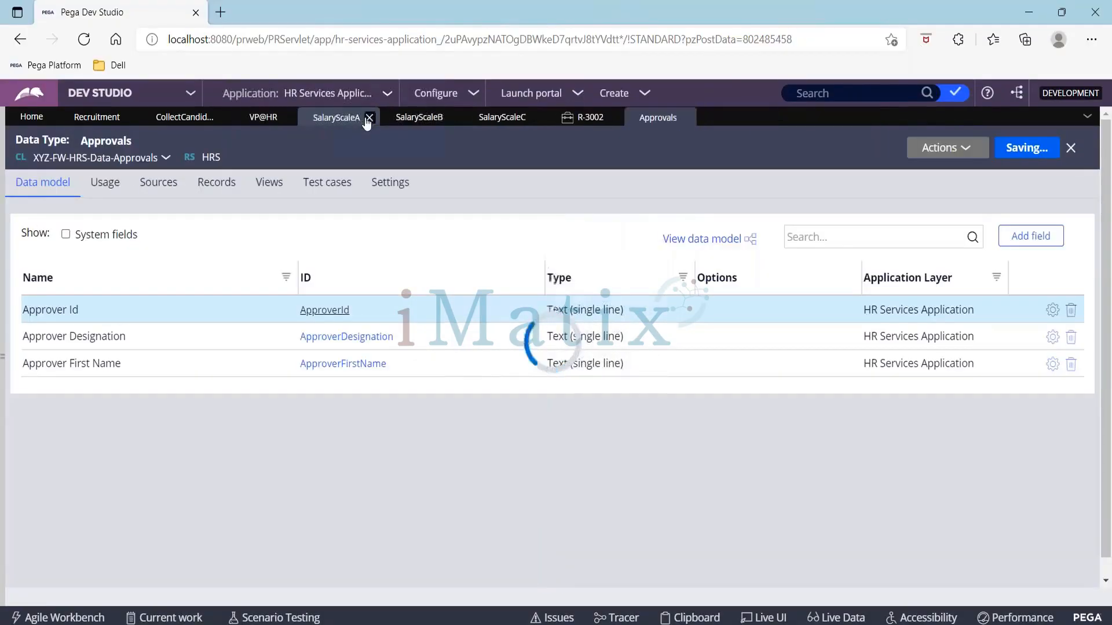
pyautogui.click(368, 118)
pyautogui.click(367, 118)
pyautogui.click(366, 118)
pyautogui.click(365, 118)
pyautogui.click(291, 118)
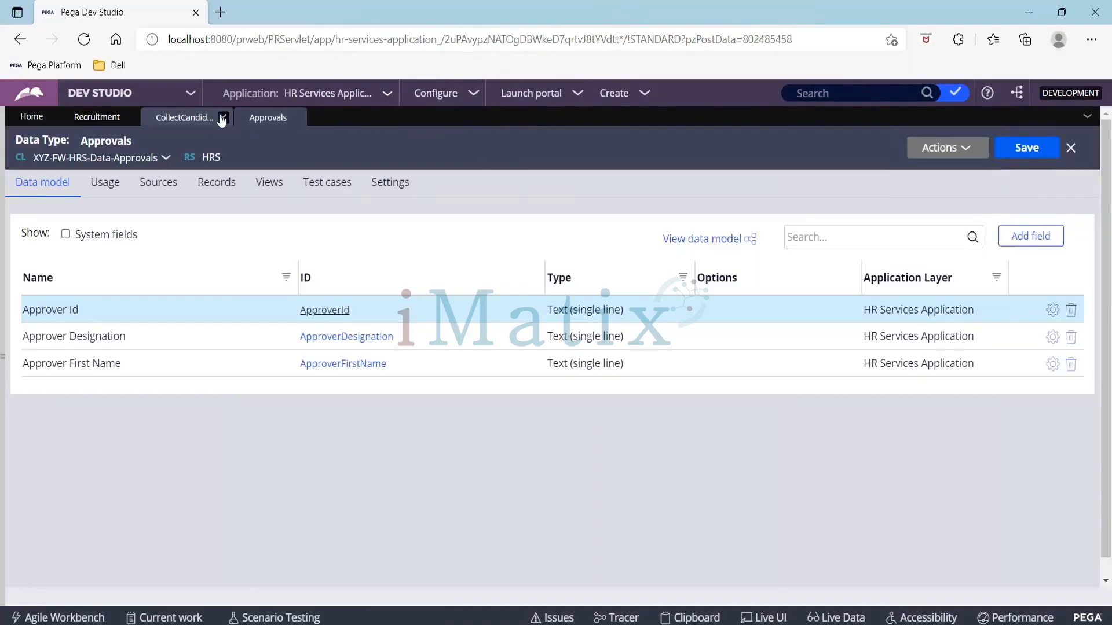
# Step: Close the CollectCandidateDetails tab and return to the Recruitment case type
pyautogui.click(222, 118)
pyautogui.click(97, 117)
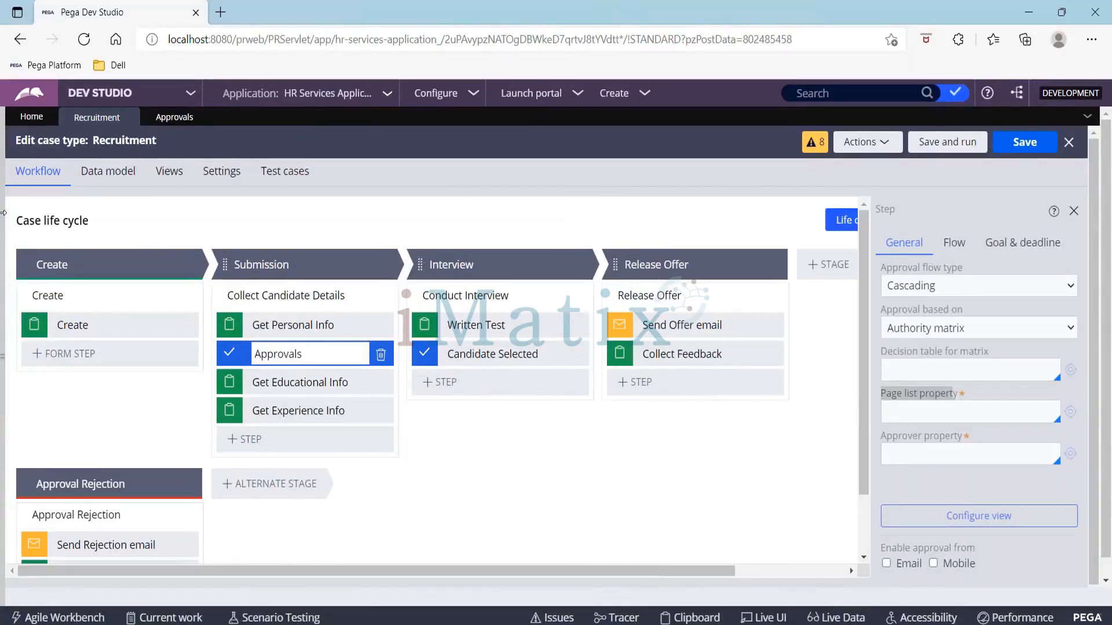
# Step: Create a new property labelled ApproverList in the Recruitment class from the App explorer
pyautogui.click(36, 249)
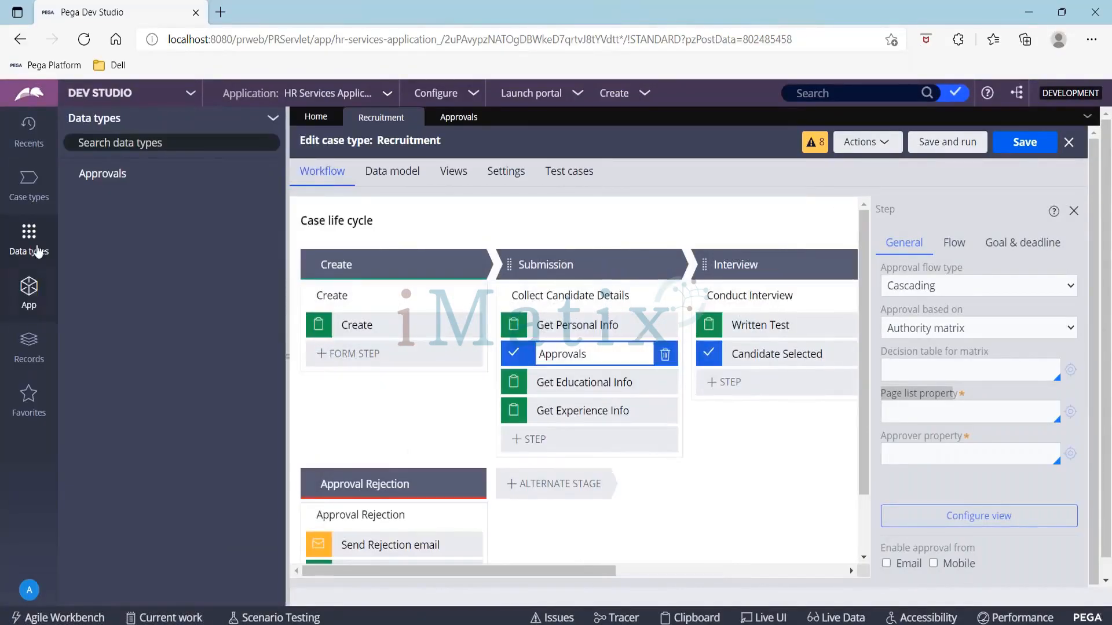
pyautogui.click(29, 297)
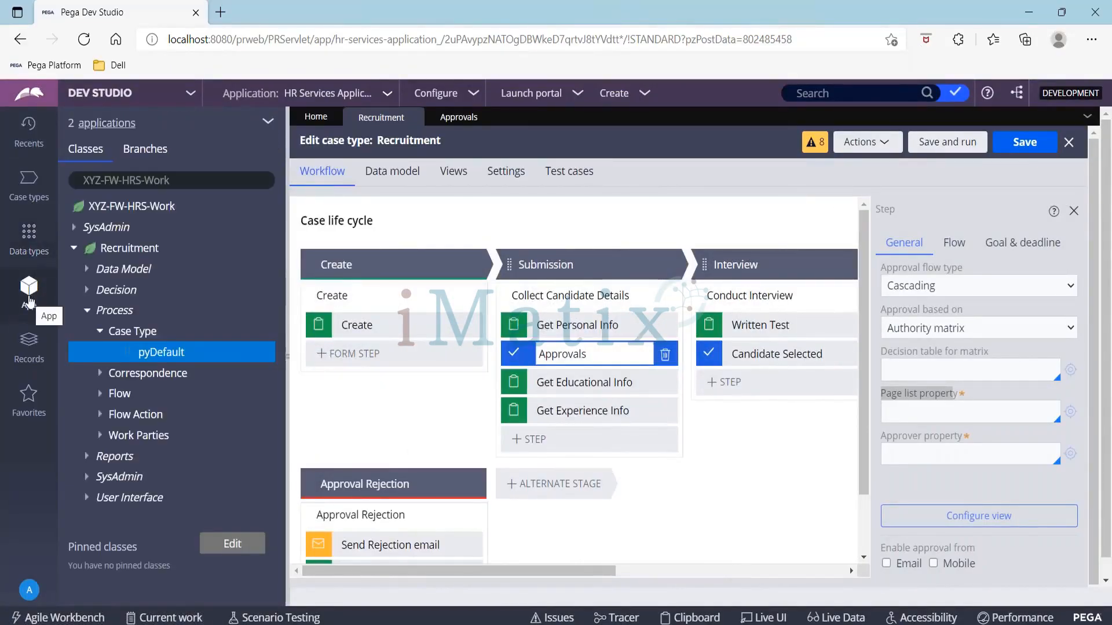
pyautogui.click(122, 249)
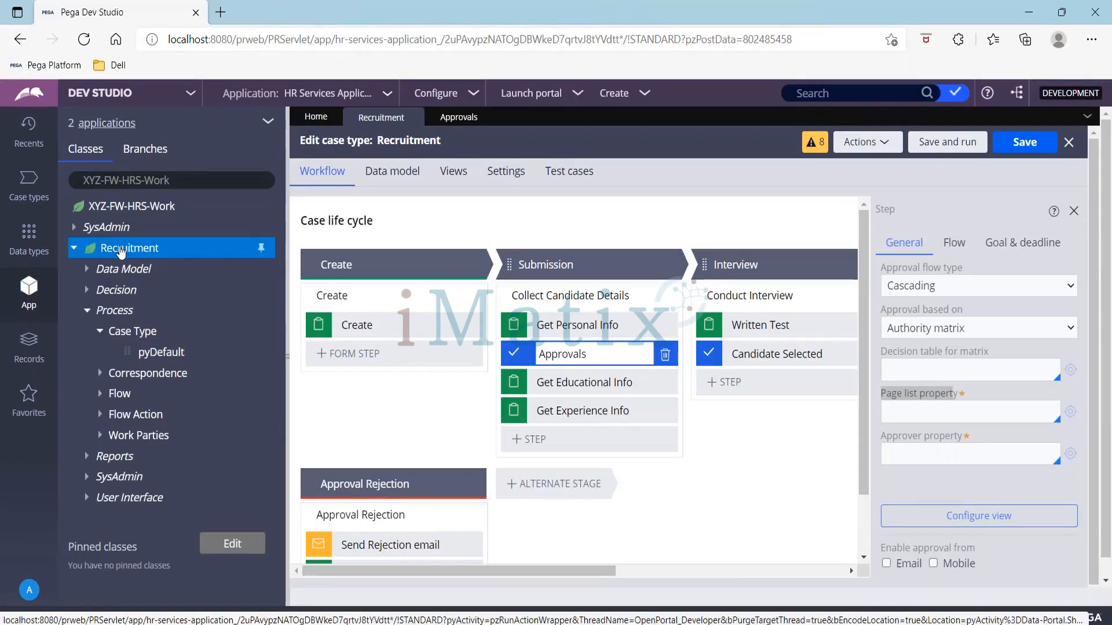
pyautogui.rightClick(121, 249)
pyautogui.moveTo(173, 270)
pyautogui.moveTo(273, 296)
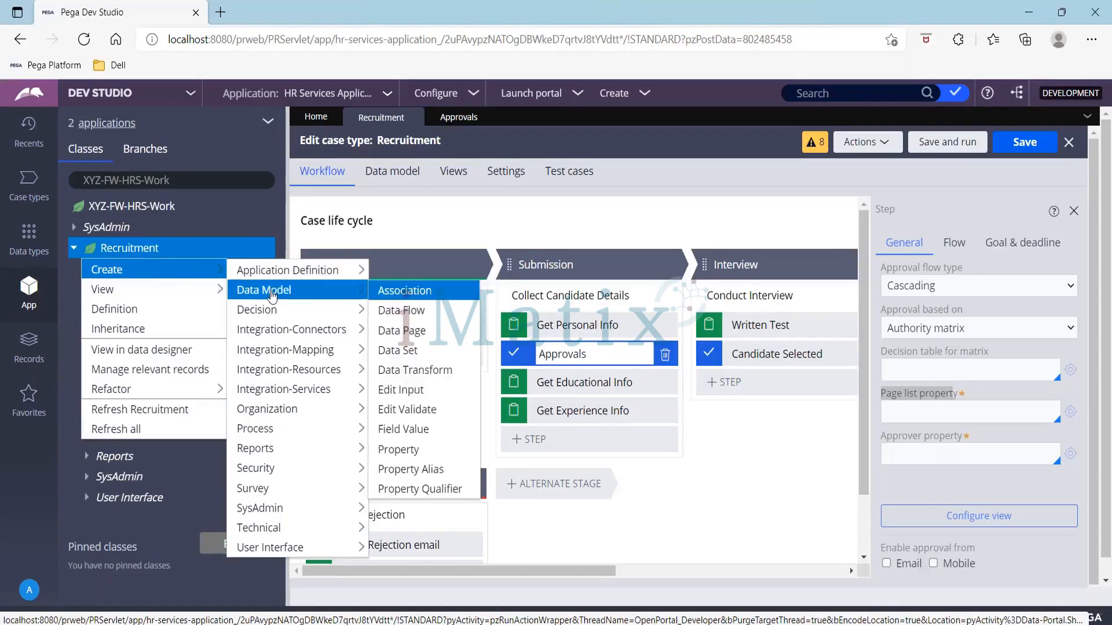
pyautogui.click(428, 451)
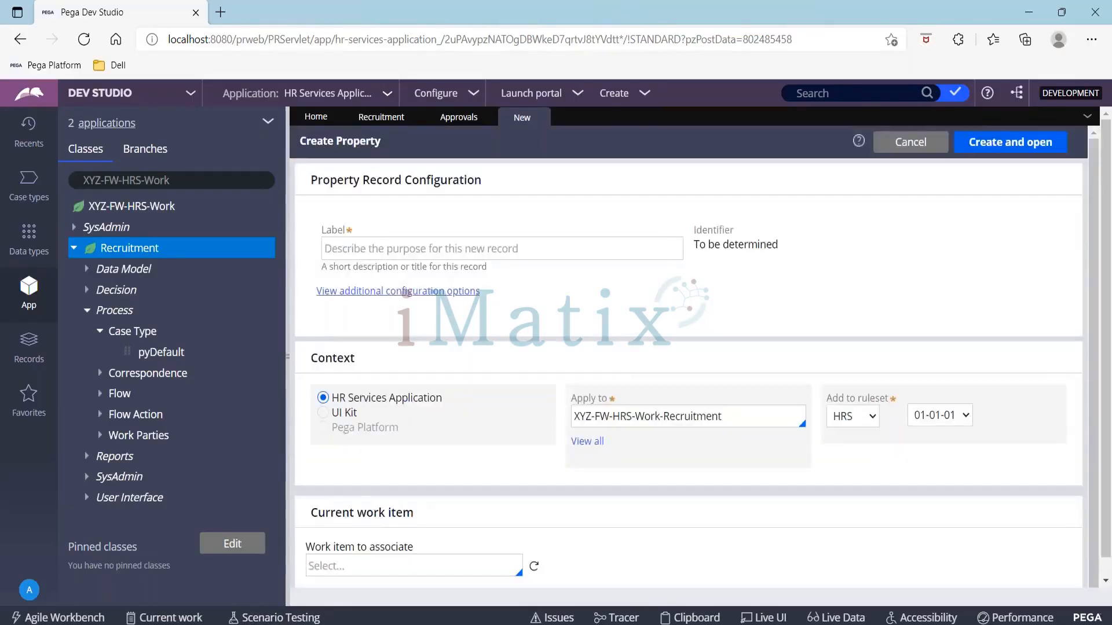
pyautogui.click(412, 248)
pyautogui.write('ApproverLis')
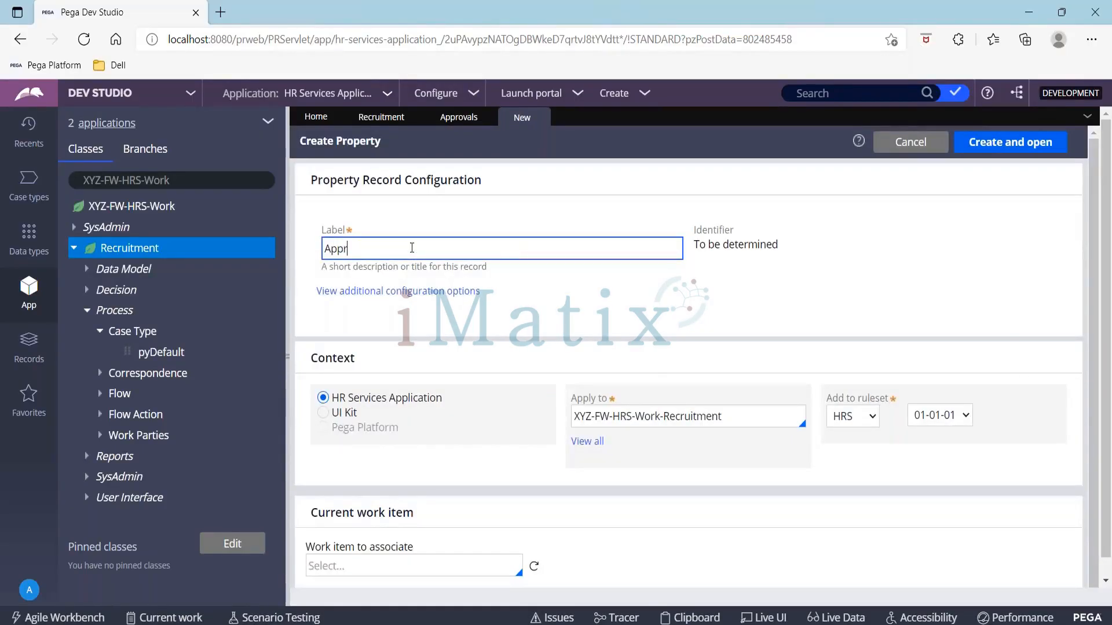
pyautogui.write('t')
pyautogui.click(979, 152)
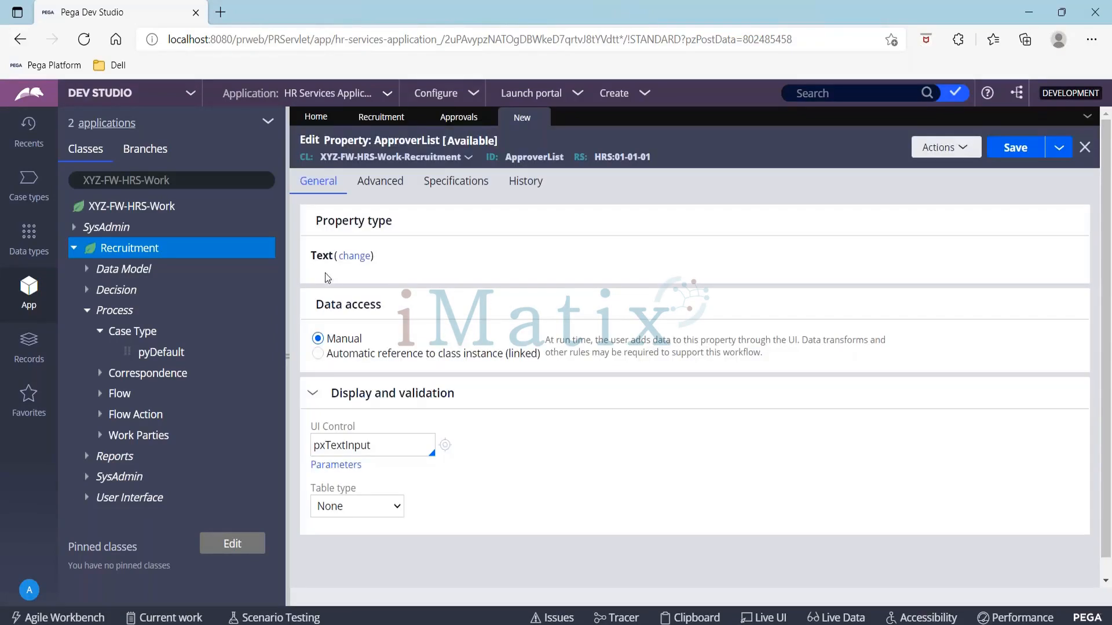
# Step: Change ApproverList to a Page List with page definition XYZ-FW-HRS-Data-Approvals and save the property
pyautogui.click(351, 257)
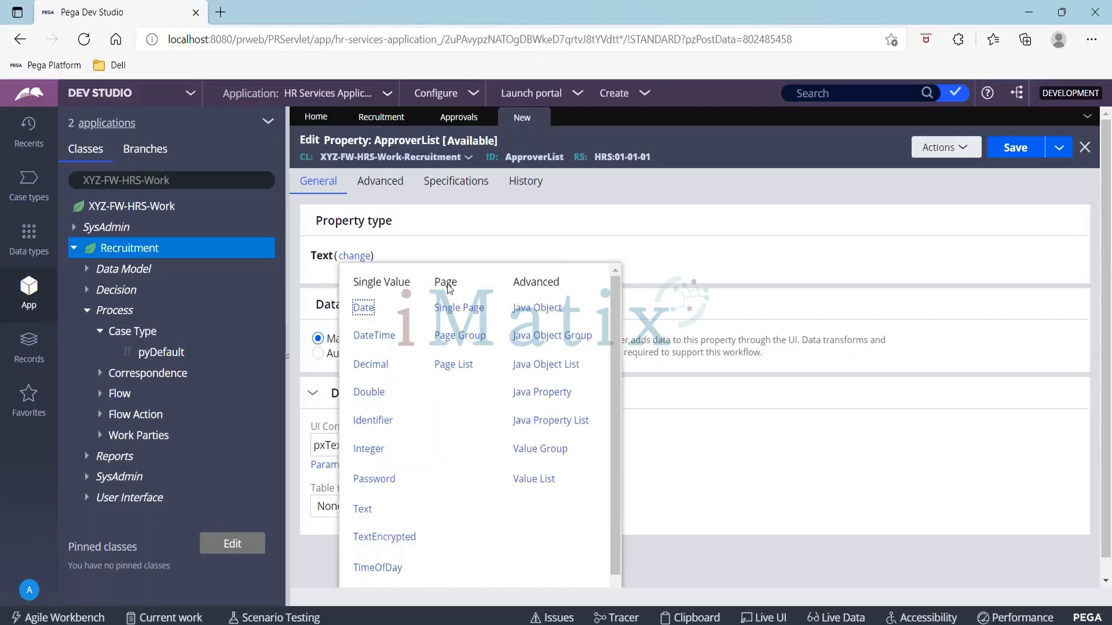
pyautogui.click(451, 364)
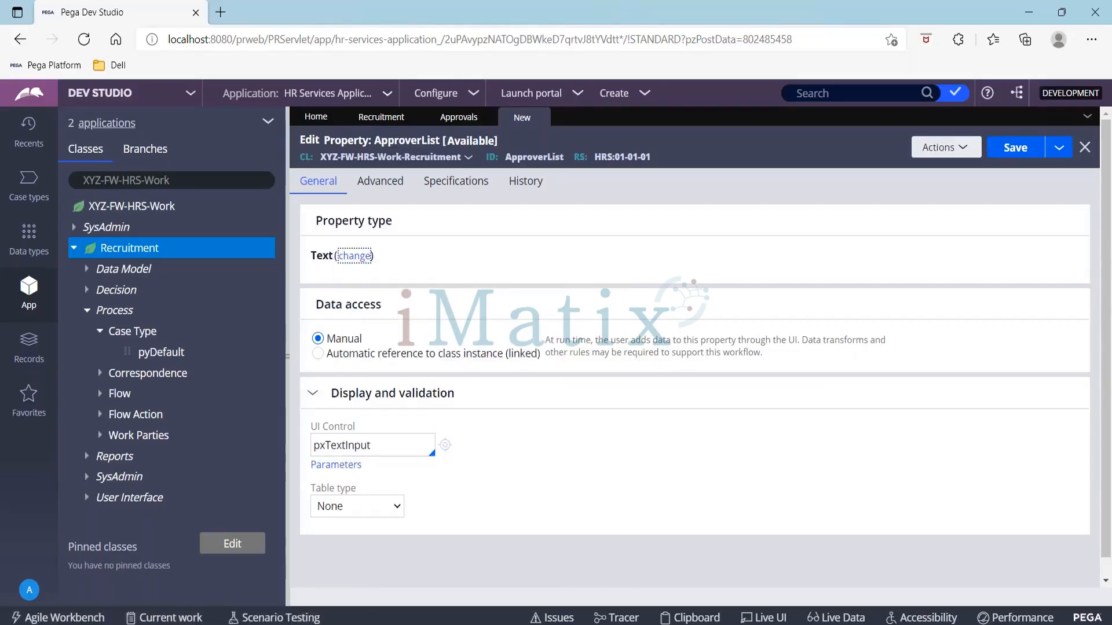
pyautogui.click(391, 300)
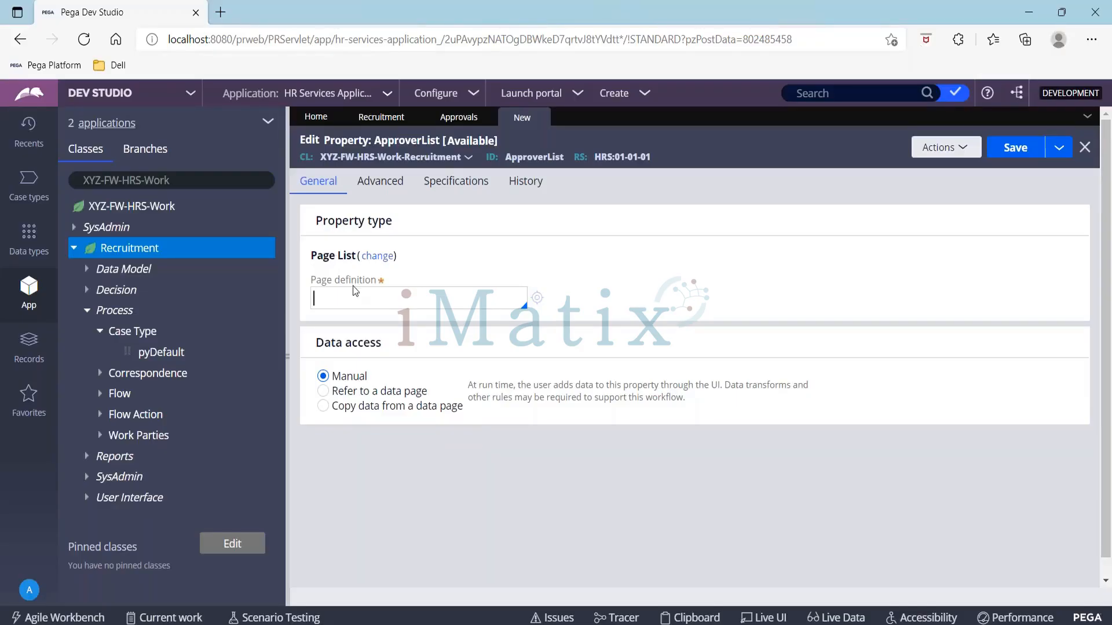
pyautogui.write('X')
pyautogui.press('Down')
pyautogui.press('Down')
pyautogui.press('Down')
pyautogui.press('Down')
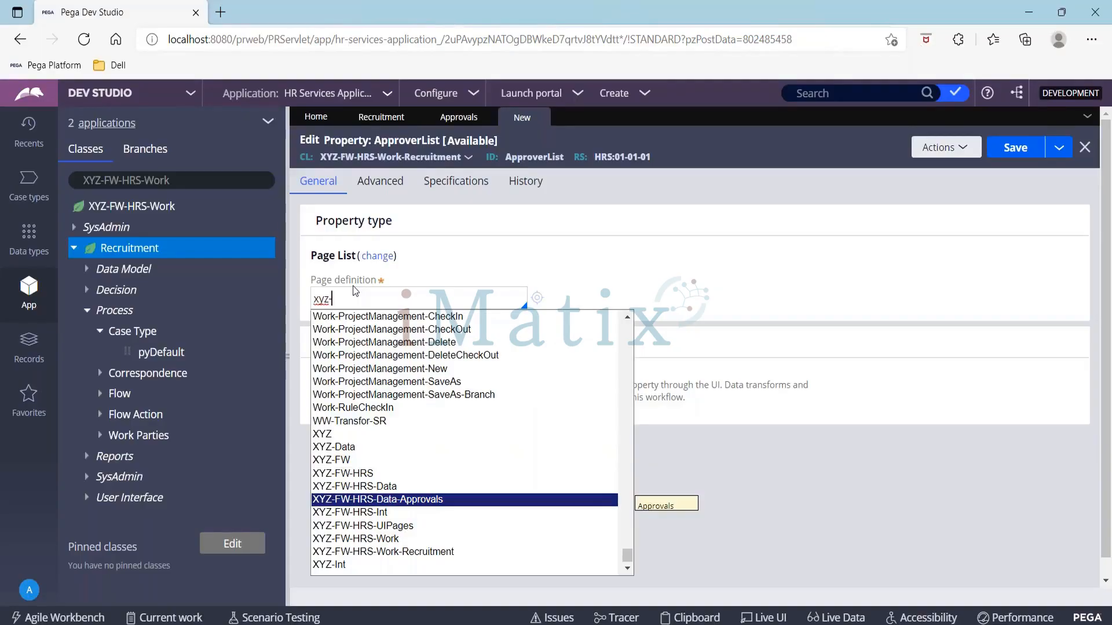
pyautogui.press('Return')
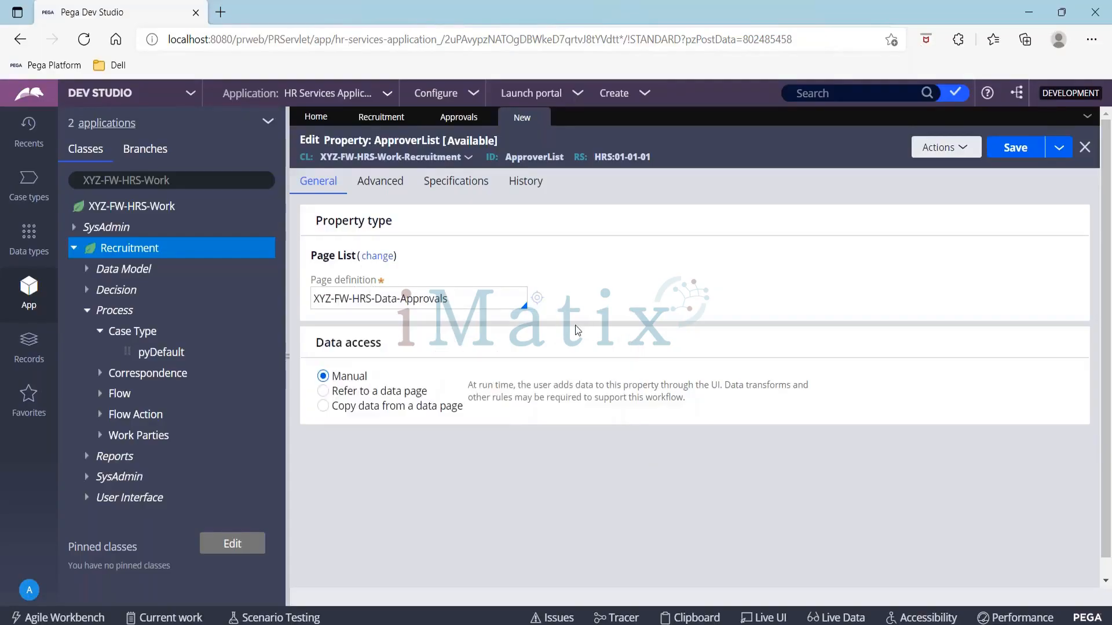
pyautogui.click(1018, 150)
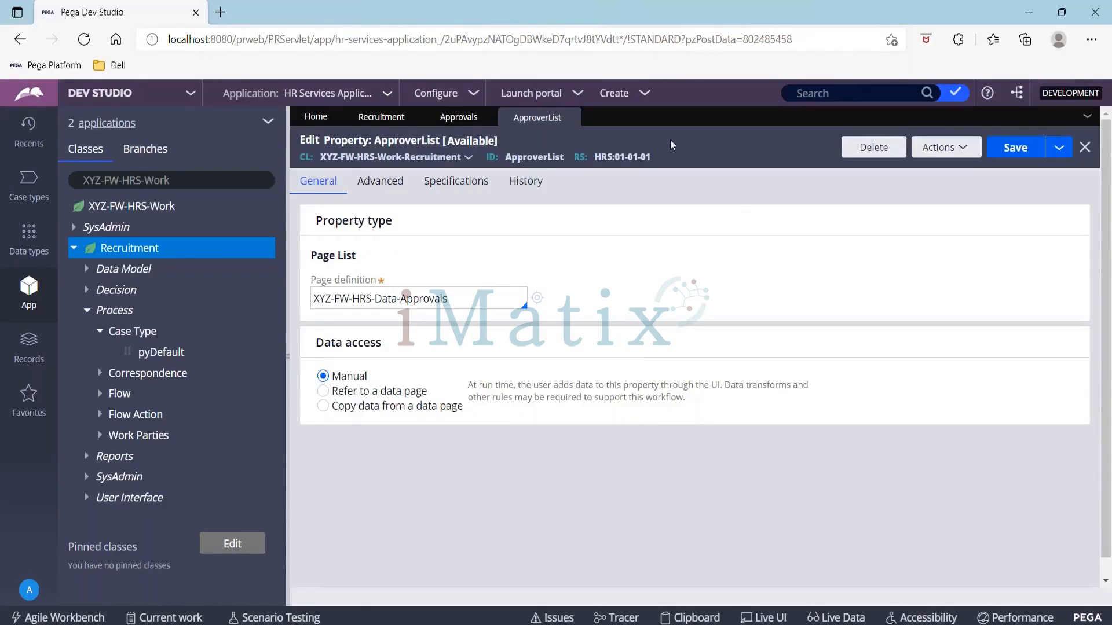
pyautogui.click(1017, 155)
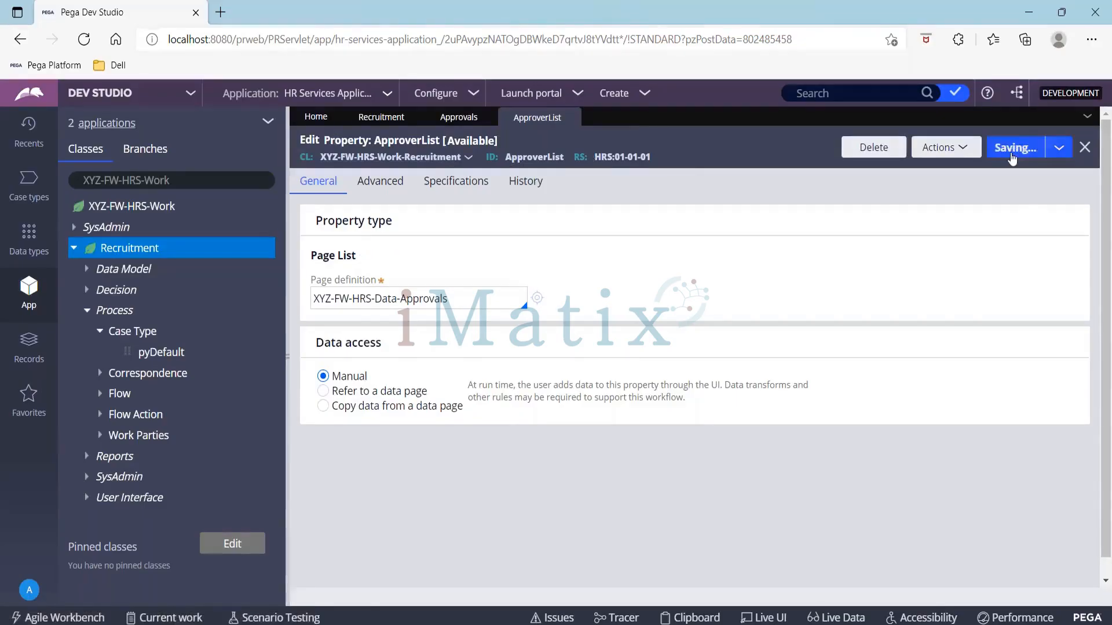
# Step: In the Recruitment Approvals step, set the page list property to .ApproverList and the approver property to .ApproverId
pyautogui.click(379, 119)
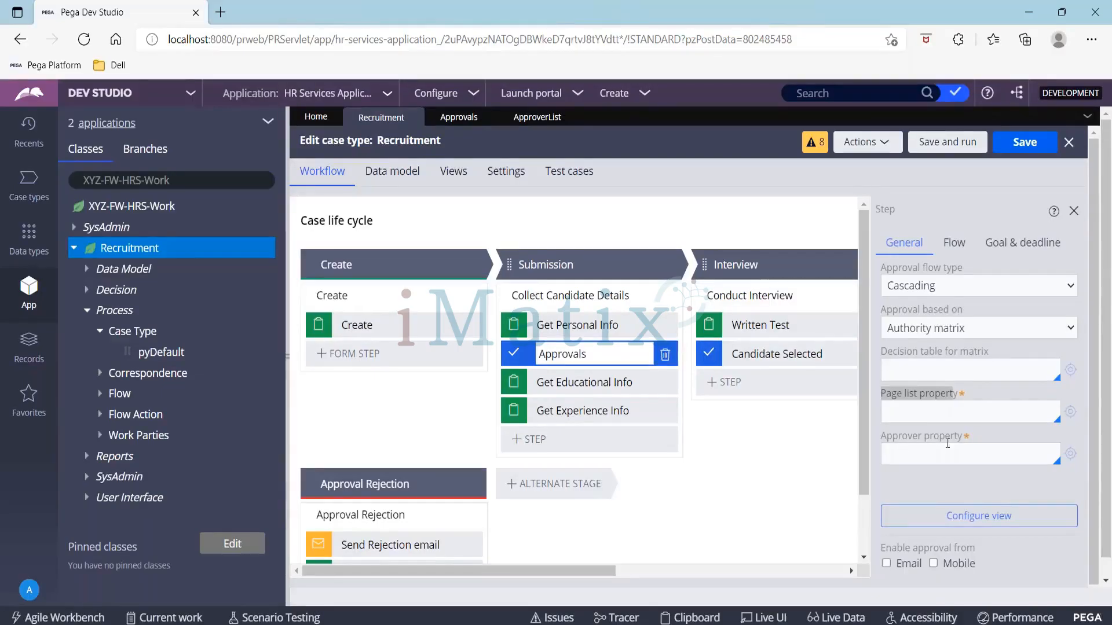
pyautogui.click(920, 413)
pyautogui.write('.')
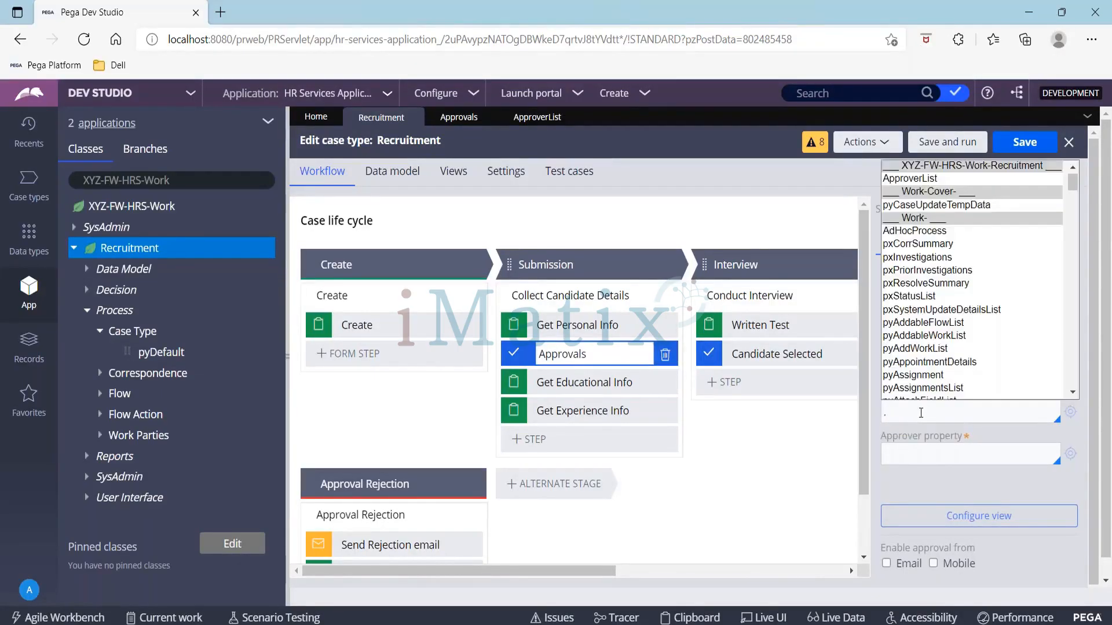
pyautogui.press('Return')
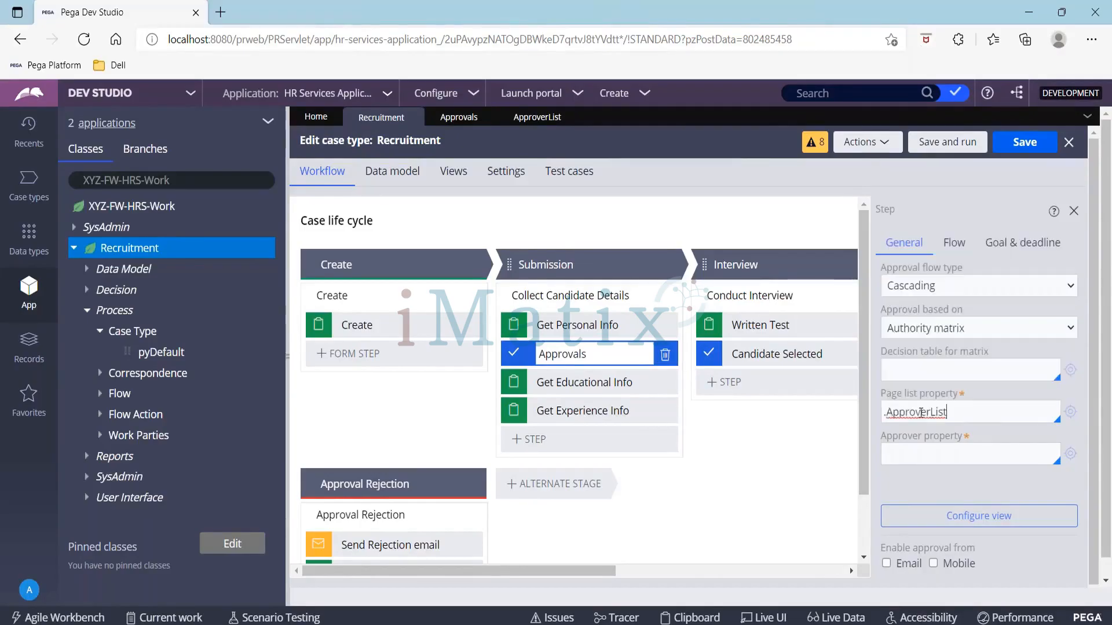
pyautogui.click(911, 458)
pyautogui.write('.')
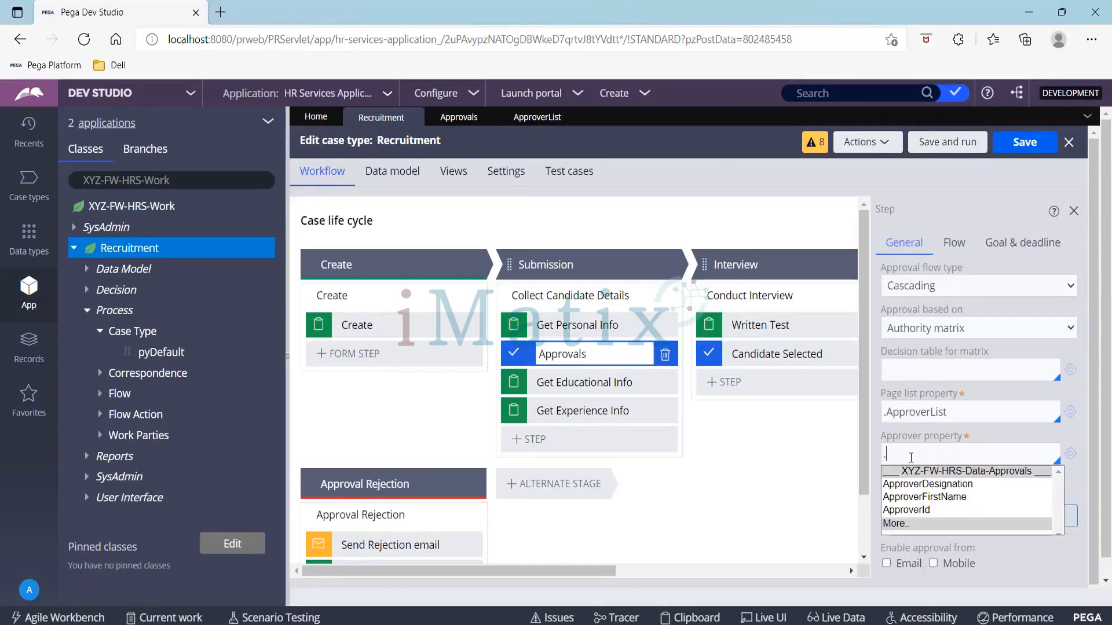
pyautogui.press('Down')
pyautogui.press('Down')
pyautogui.press('Down')
pyautogui.press('Return')
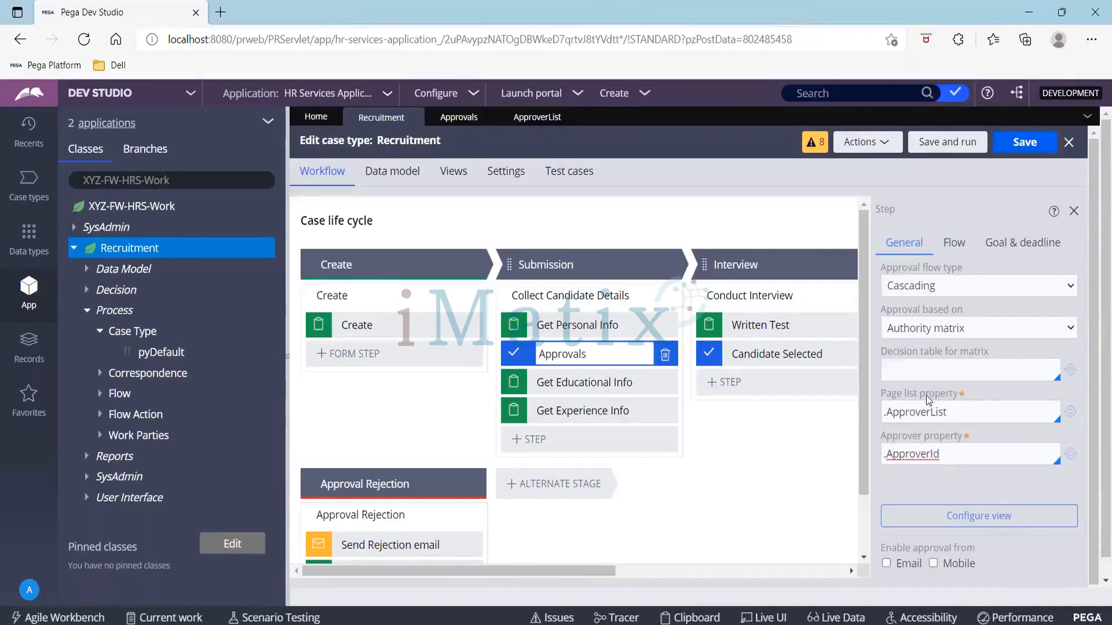
# Step: Create a decision table labelled DtforAutorityMatrix in the Recruitment class
pyautogui.click(882, 348)
pyautogui.moveTo(883, 353); pyautogui.dragTo(1004, 357)
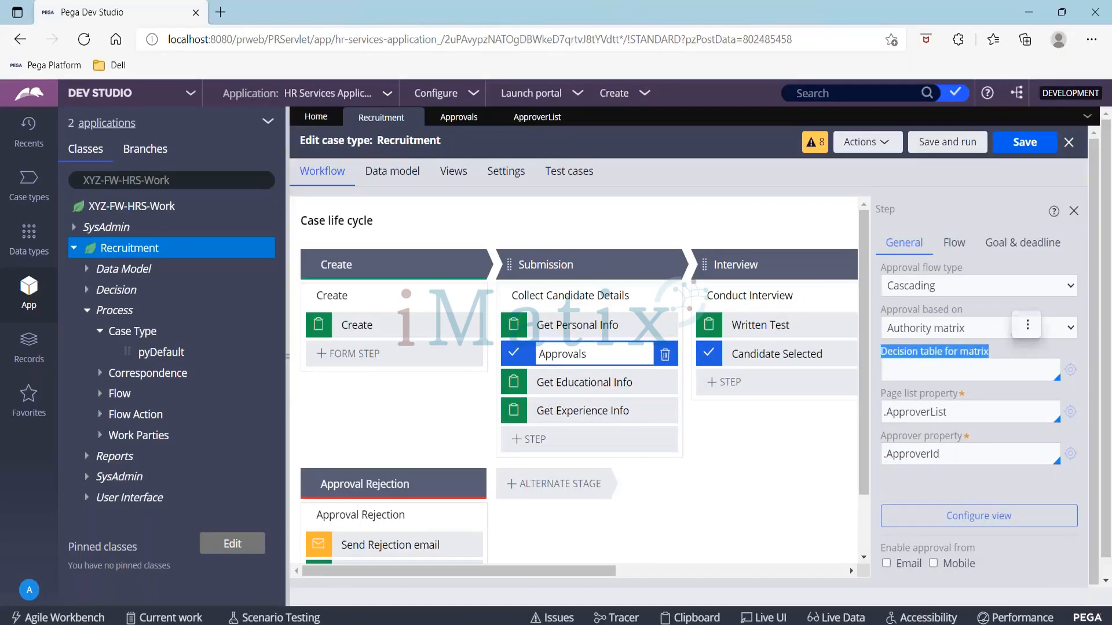
pyautogui.rightClick(150, 249)
pyautogui.moveTo(173, 269)
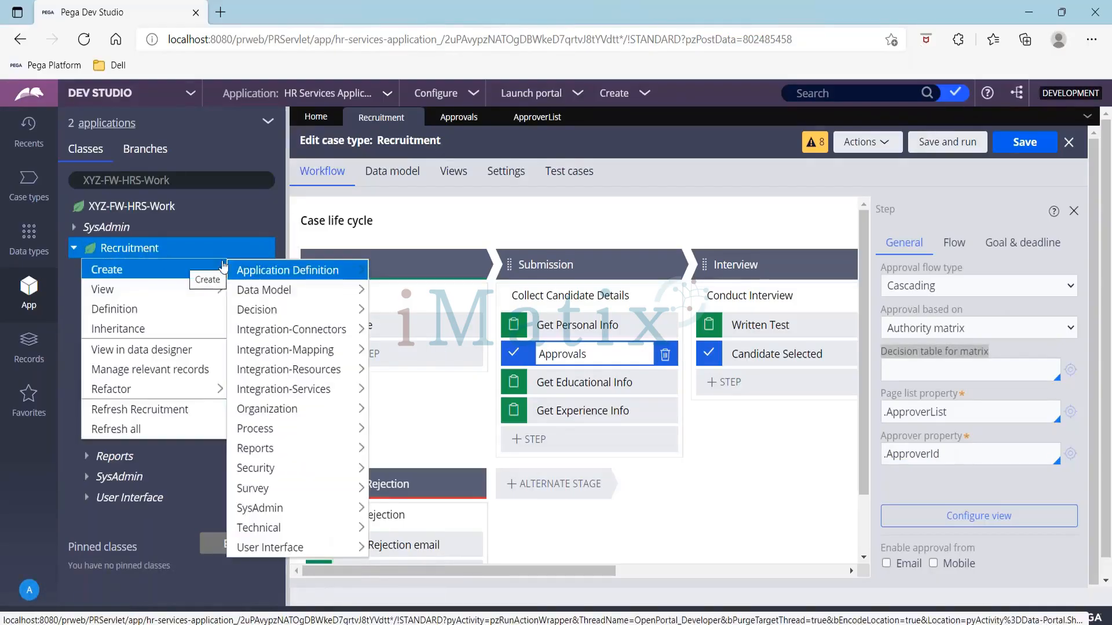
pyautogui.moveTo(346, 315)
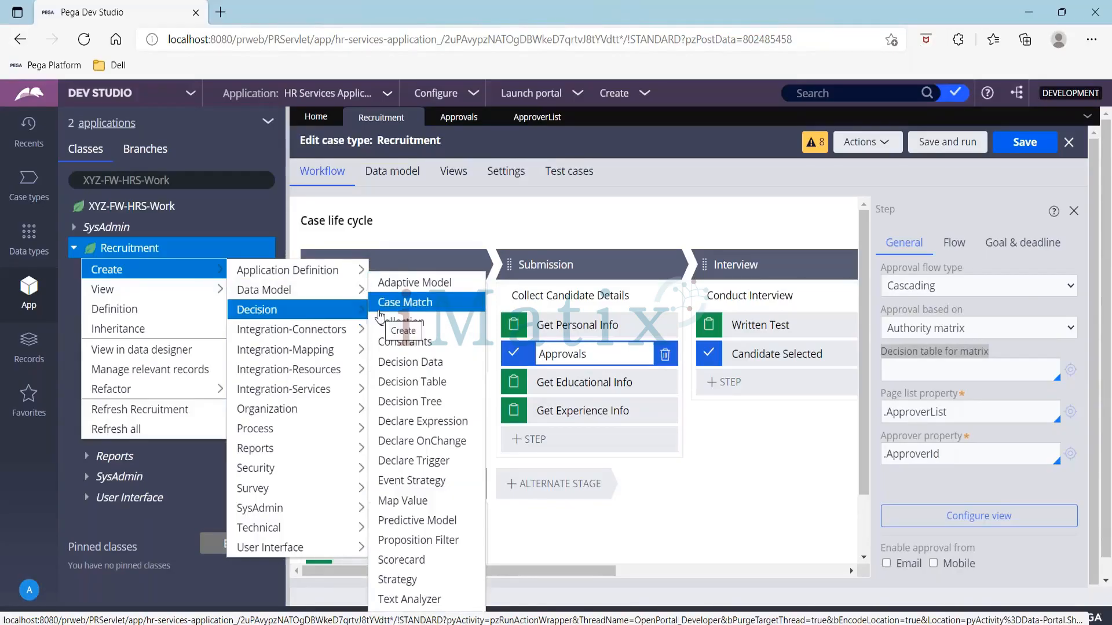
pyautogui.click(412, 382)
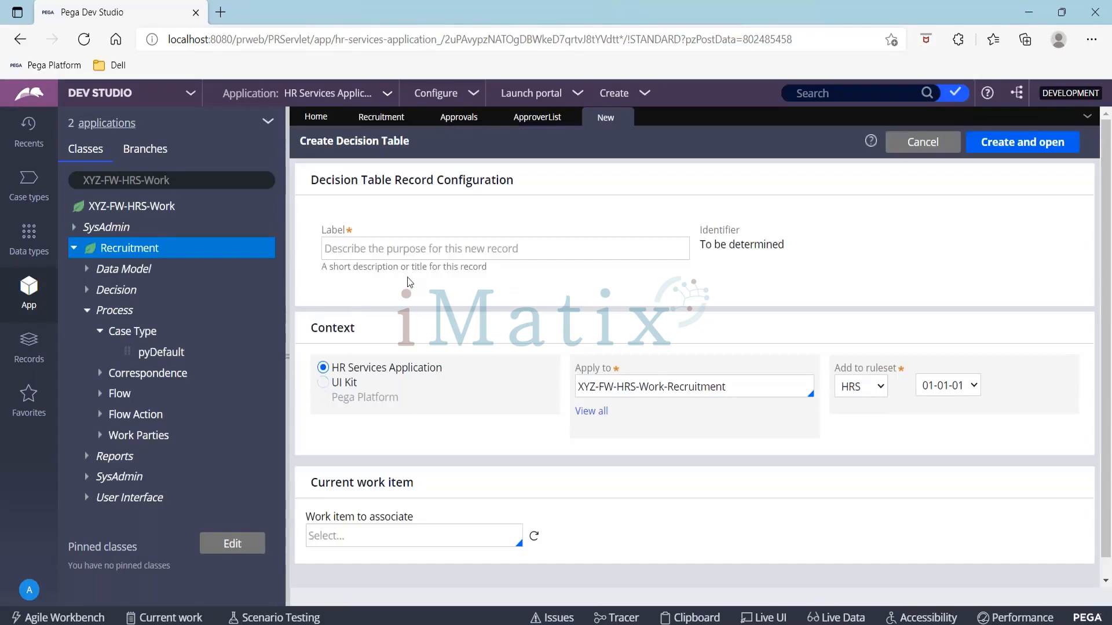
pyautogui.click(403, 250)
pyautogui.write('Dt')
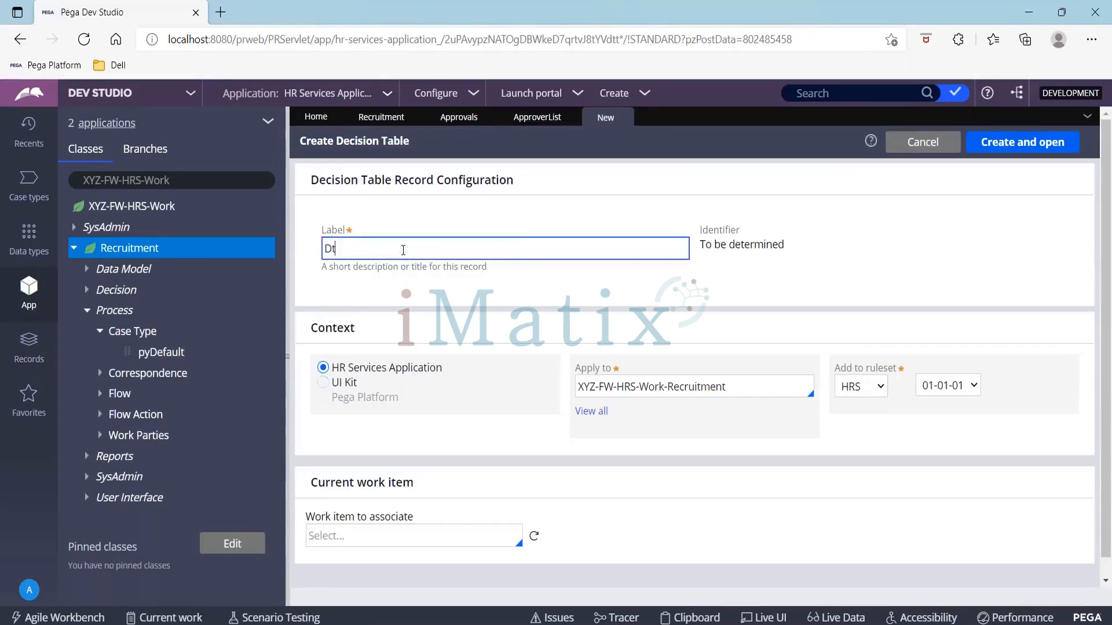
pyautogui.write('forAutorityMatrix')
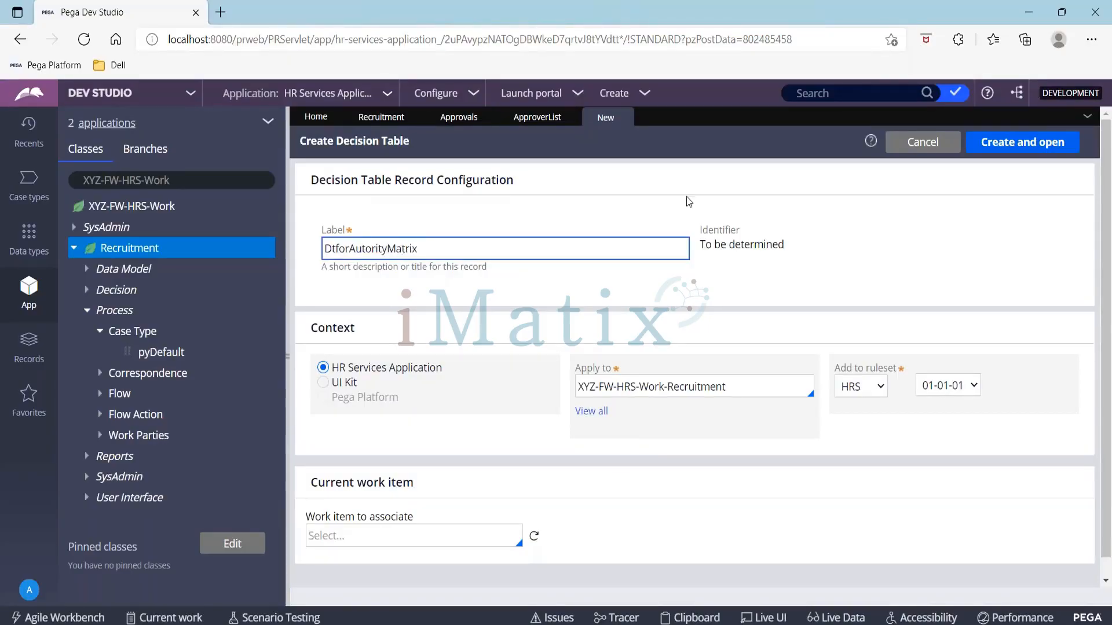
pyautogui.click(1002, 145)
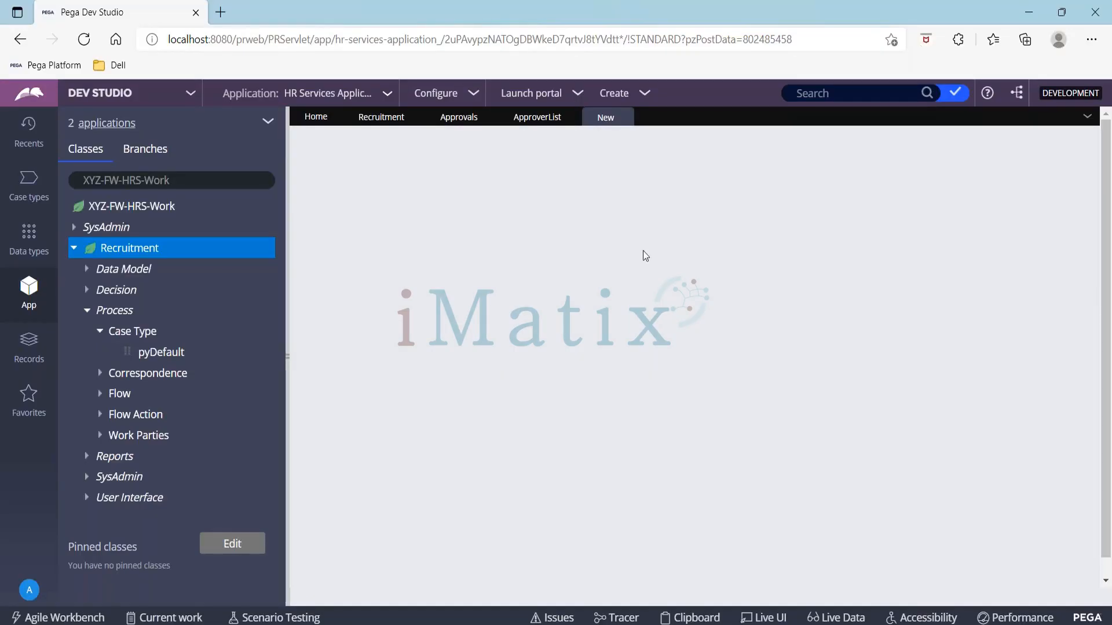
pyautogui.click(288, 346)
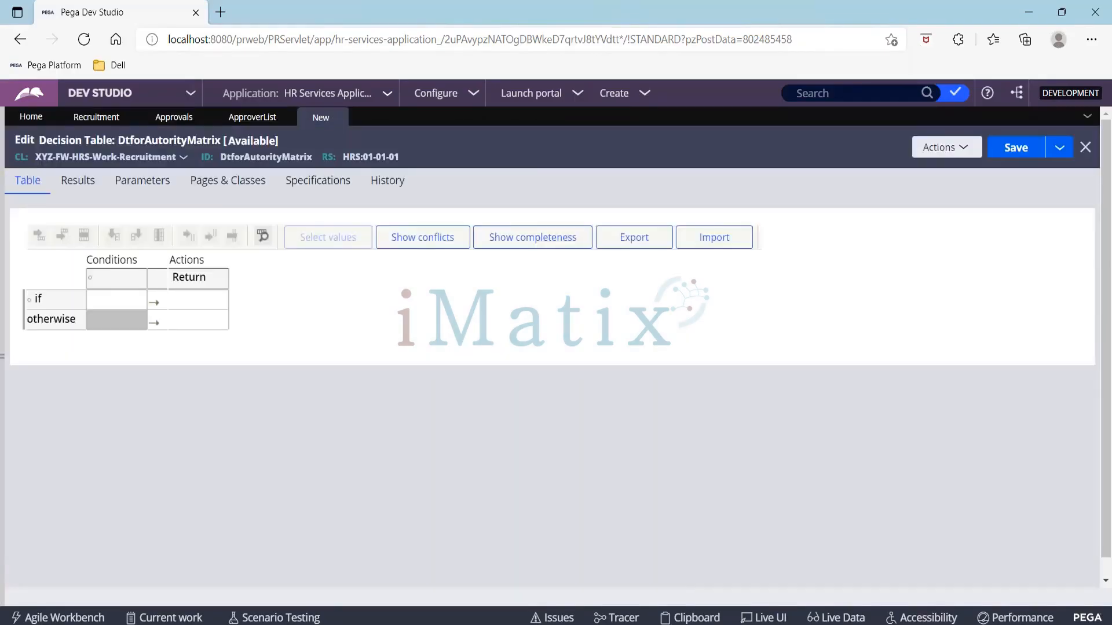
pyautogui.click(108, 280)
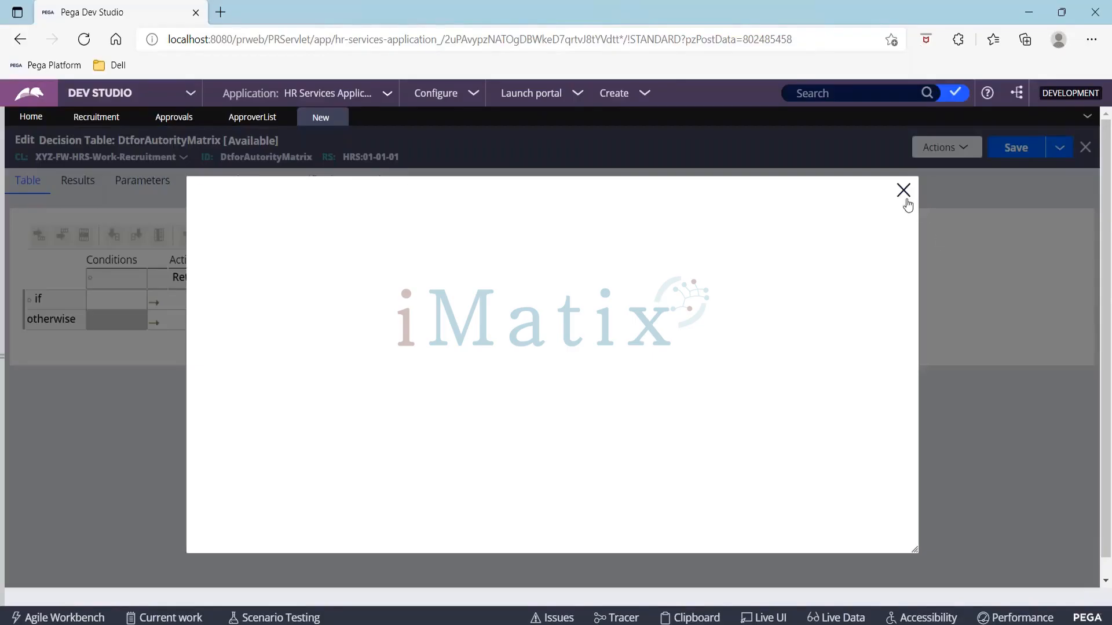
pyautogui.click(904, 191)
# Step: Set the decision table's condition column to the .Salary property with the > operator
pyautogui.click(99, 306)
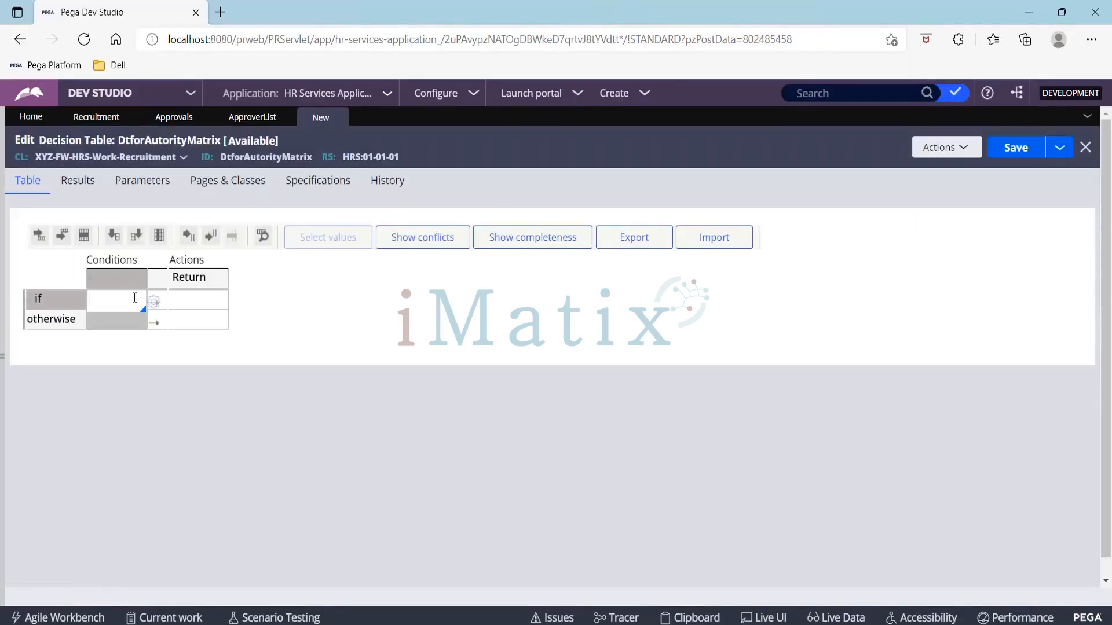
pyautogui.click(121, 284)
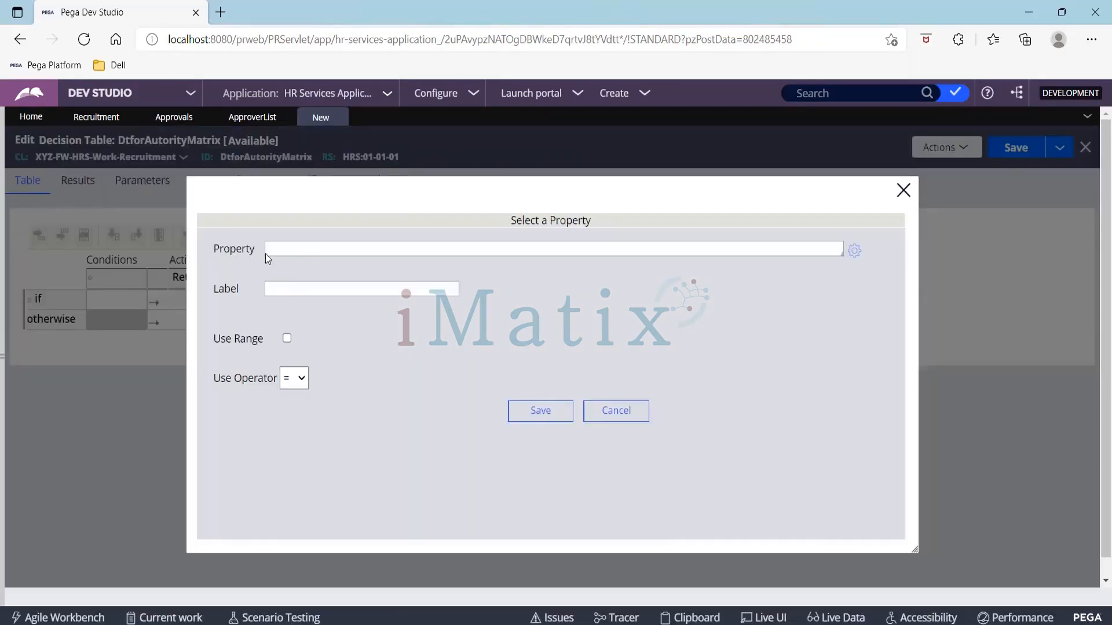
pyautogui.click(294, 248)
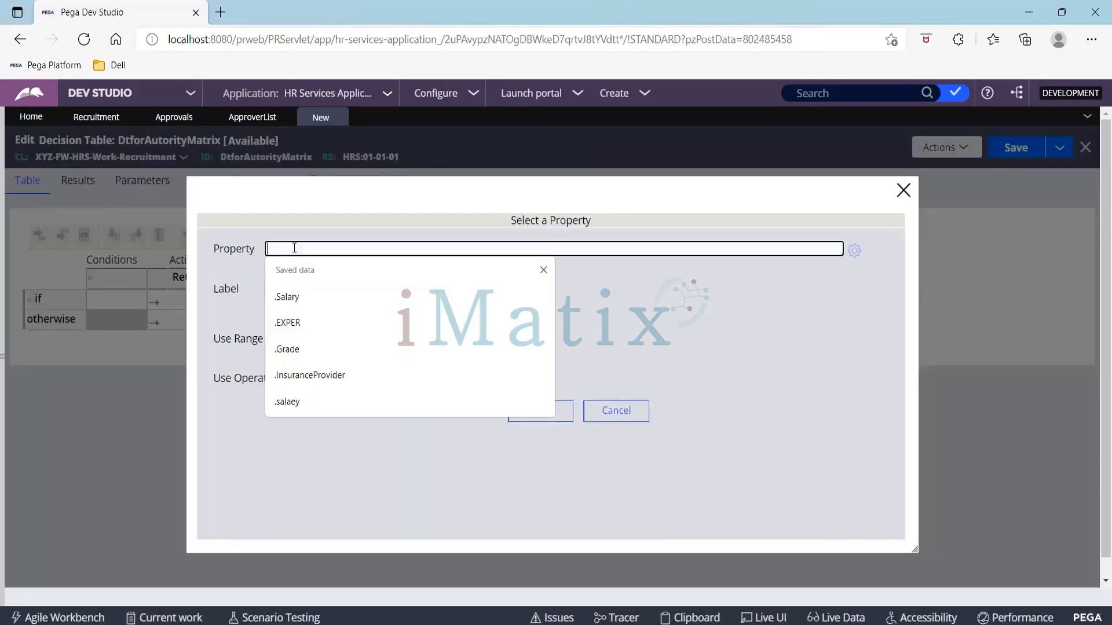
pyautogui.write('.sala')
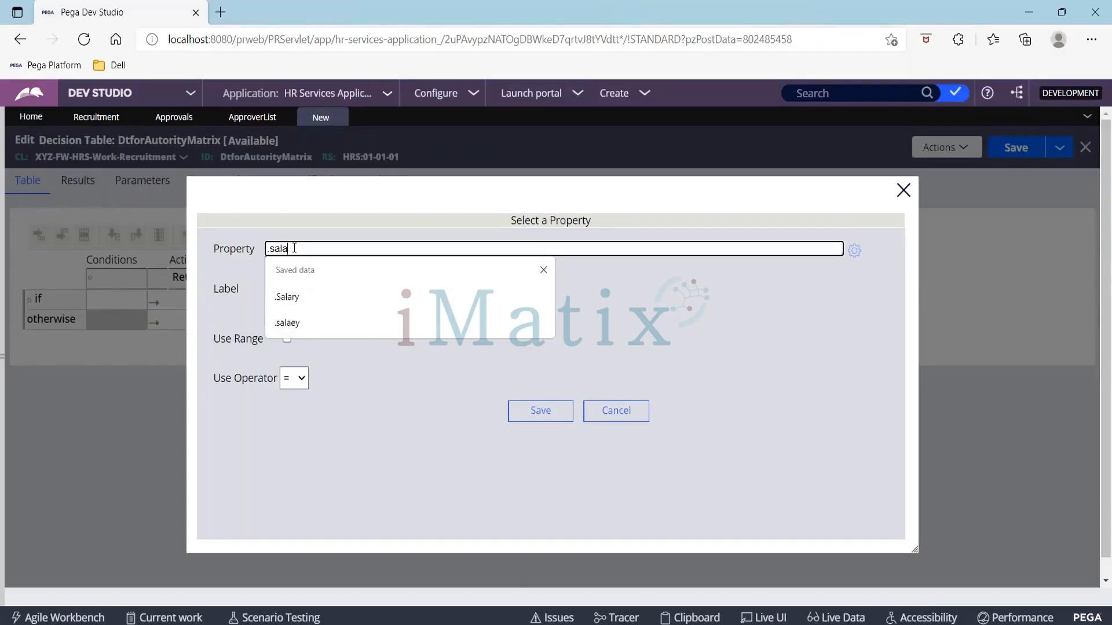
pyautogui.click(543, 270)
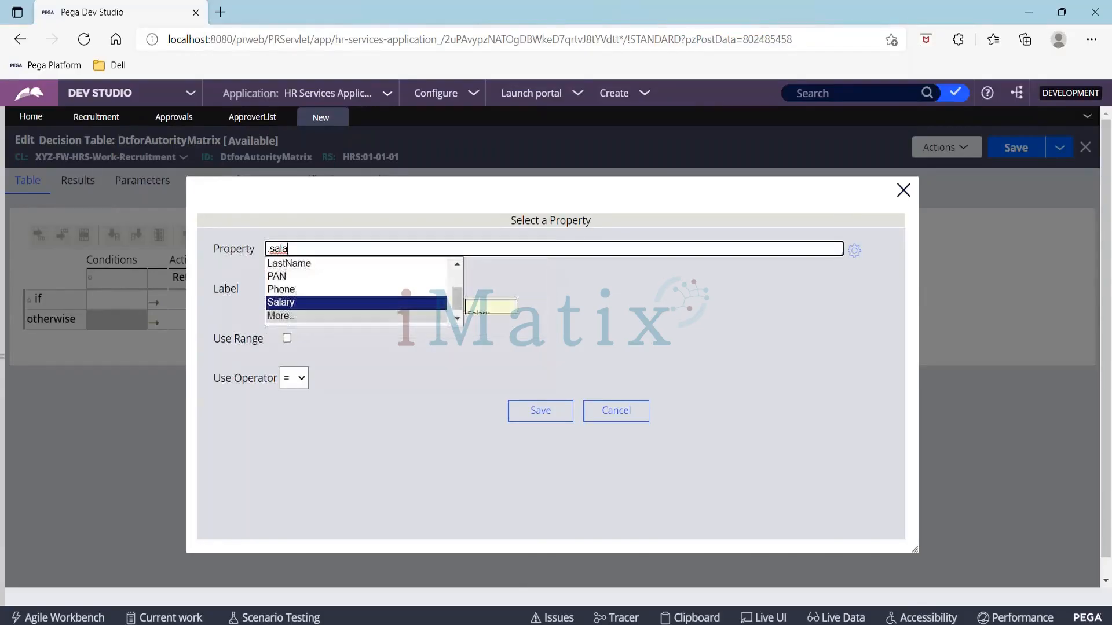
pyautogui.click(304, 304)
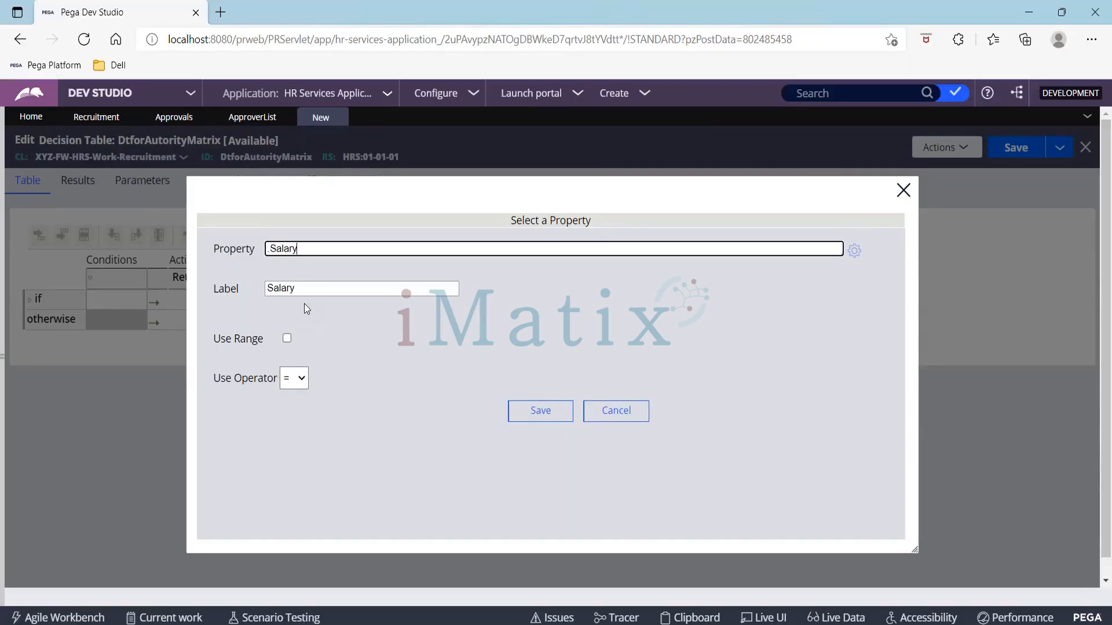
pyautogui.click(304, 379)
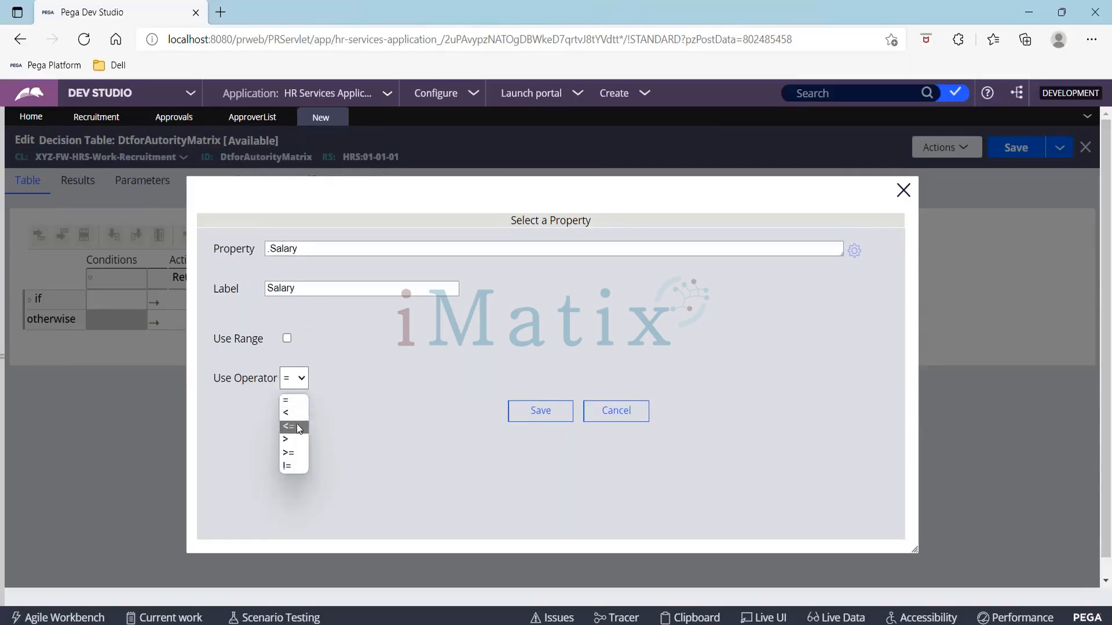
pyautogui.click(295, 442)
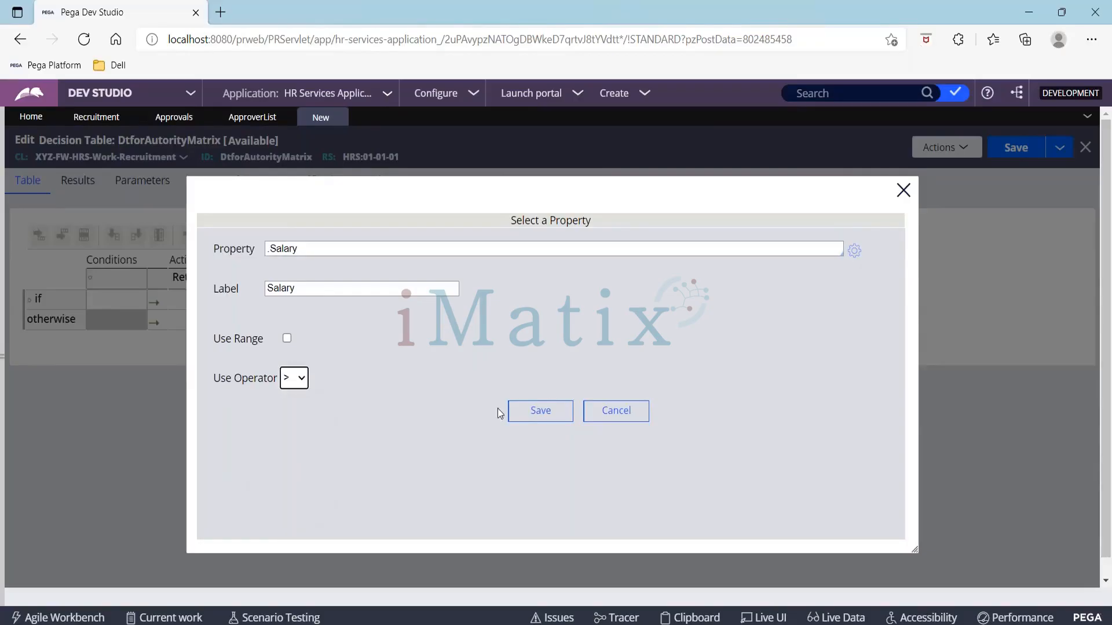
pyautogui.click(538, 423)
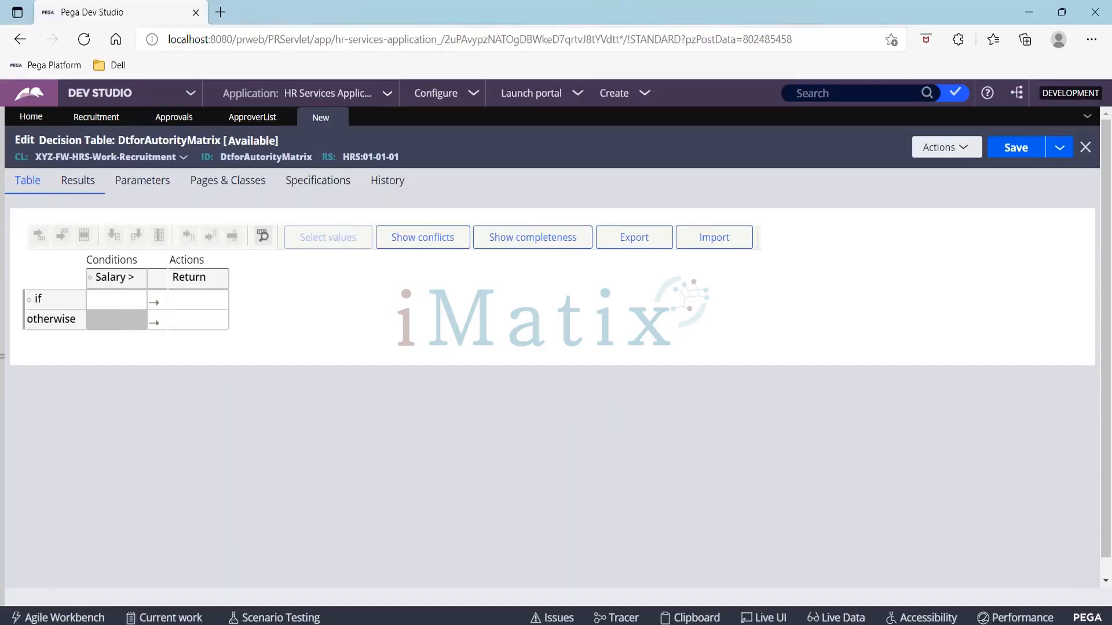
# Step: Add four else if rows below the first condition row of the decision table
pyautogui.click(123, 304)
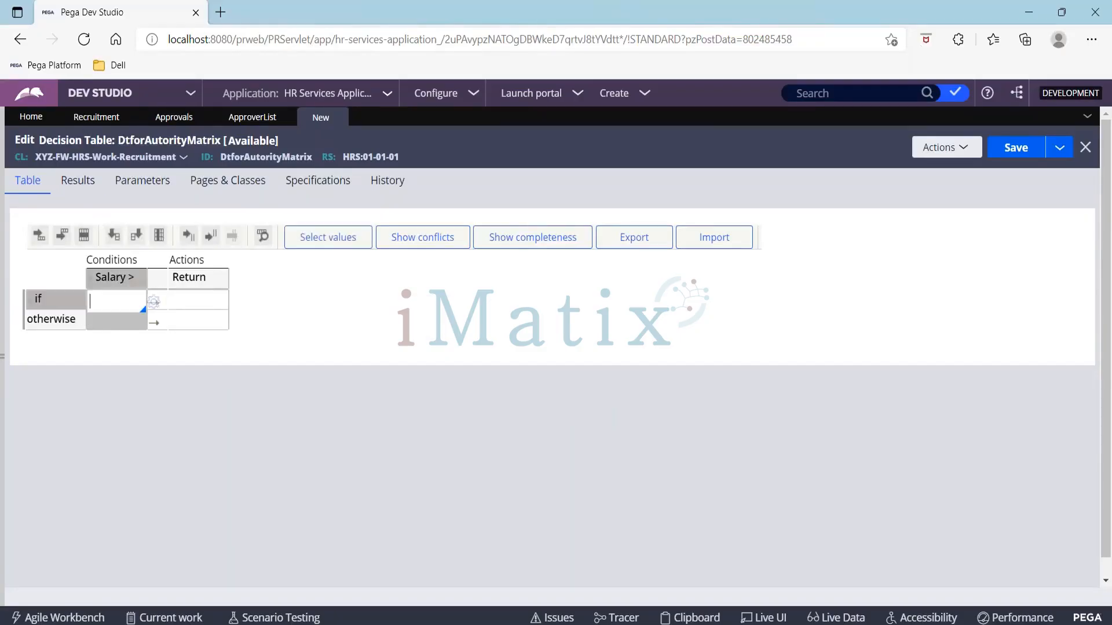
pyautogui.click(64, 236)
pyautogui.click(70, 237)
pyautogui.click(70, 238)
pyautogui.click(71, 237)
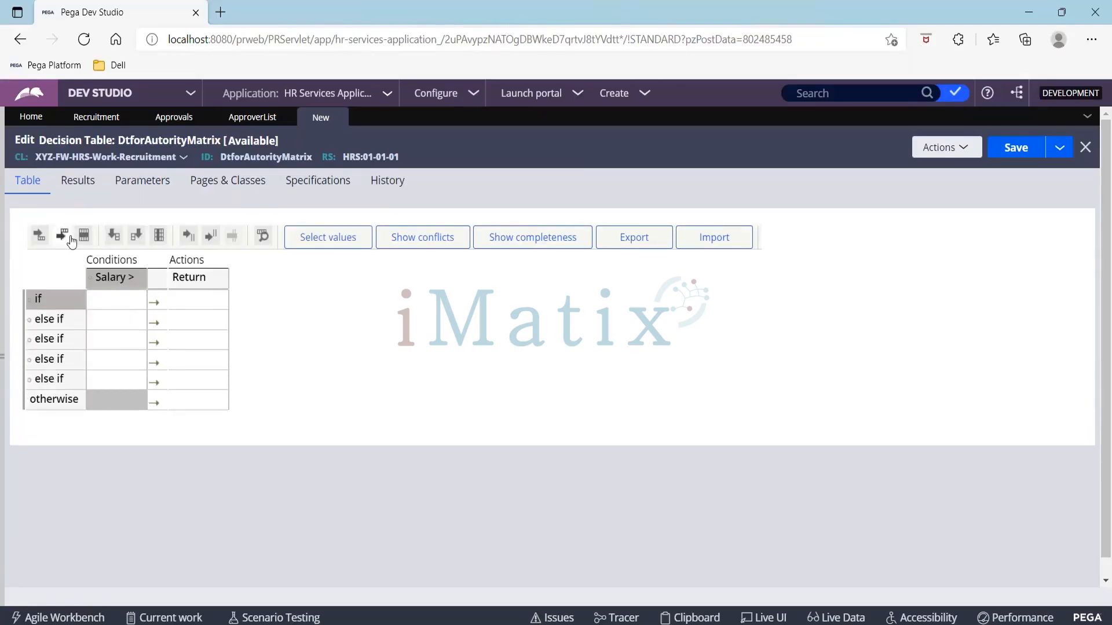
# Step: Begin entering the return value for the second else if row
pyautogui.click(110, 340)
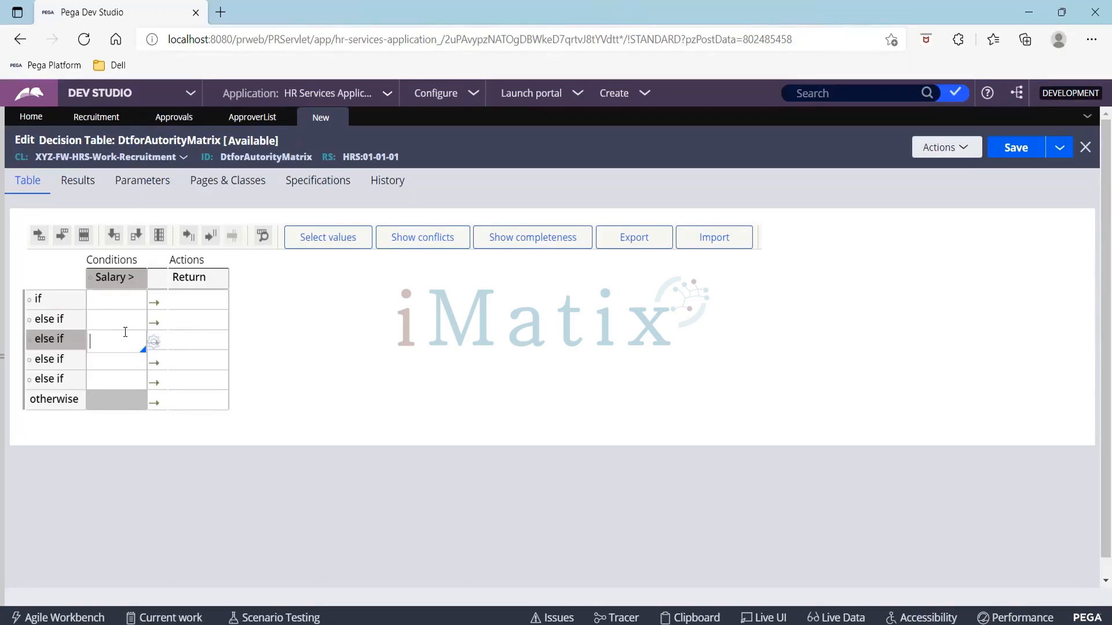
pyautogui.click(179, 347)
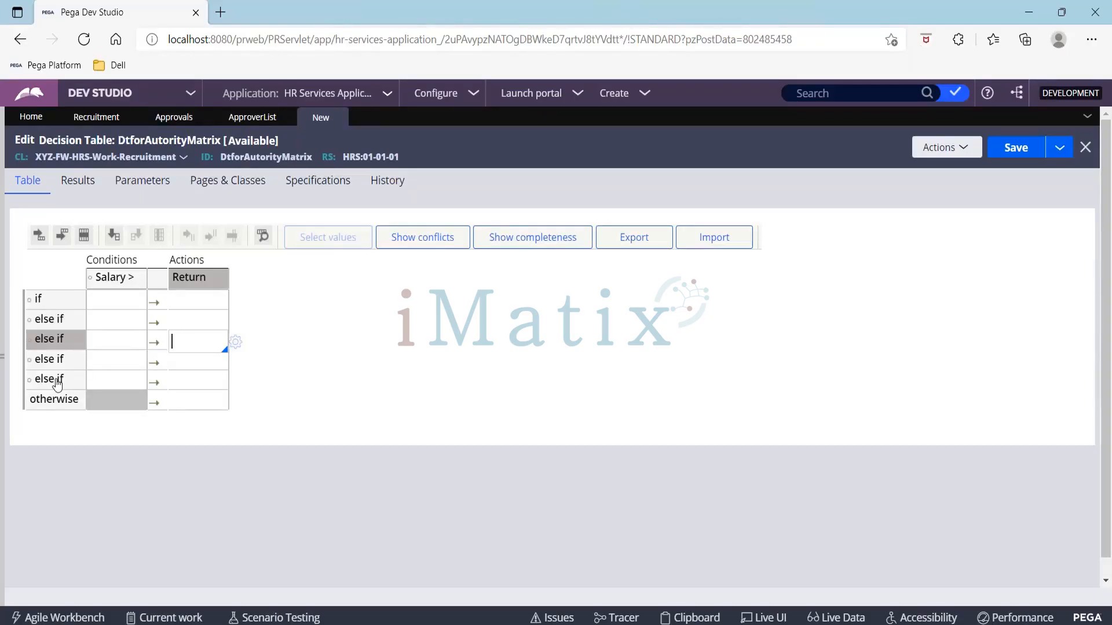
# Step: Turn on Evaluate all rows in the decision table's delegation options and return to the table
pyautogui.click(84, 193)
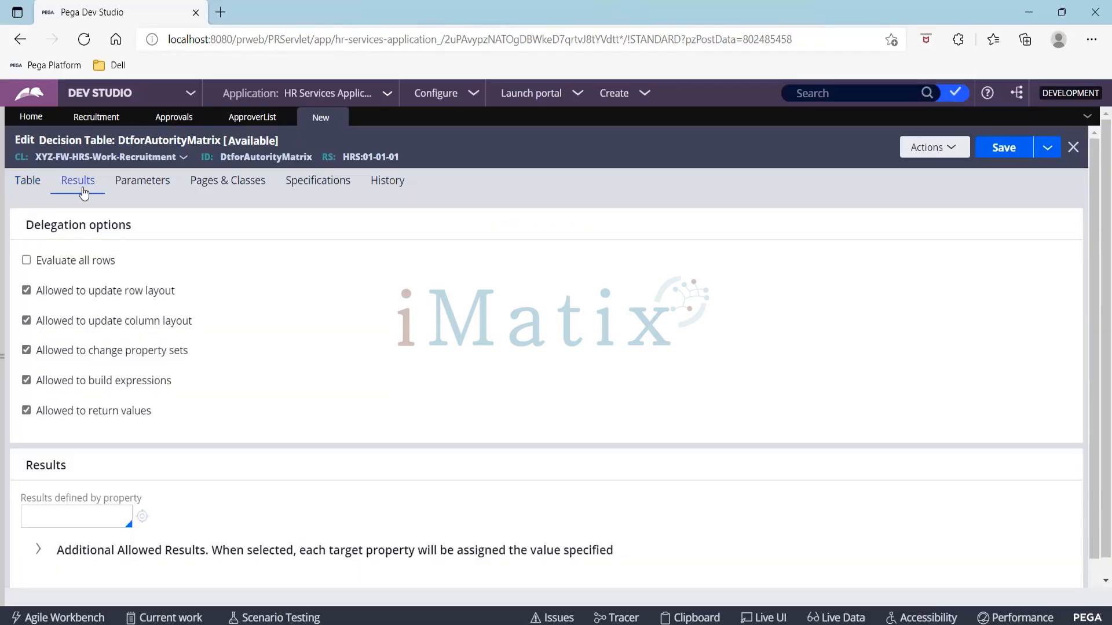
pyautogui.moveTo(37, 260); pyautogui.dragTo(130, 266)
pyautogui.click(26, 261)
pyautogui.click(27, 180)
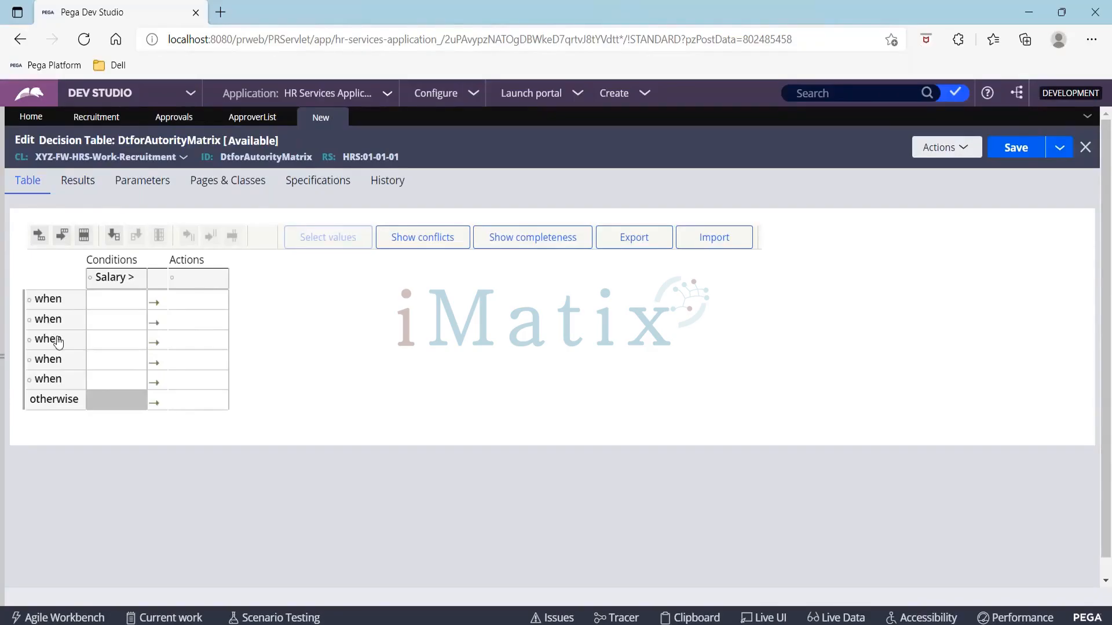
# Step: Enter 100000 as the Salary condition of the first row
pyautogui.click(123, 300)
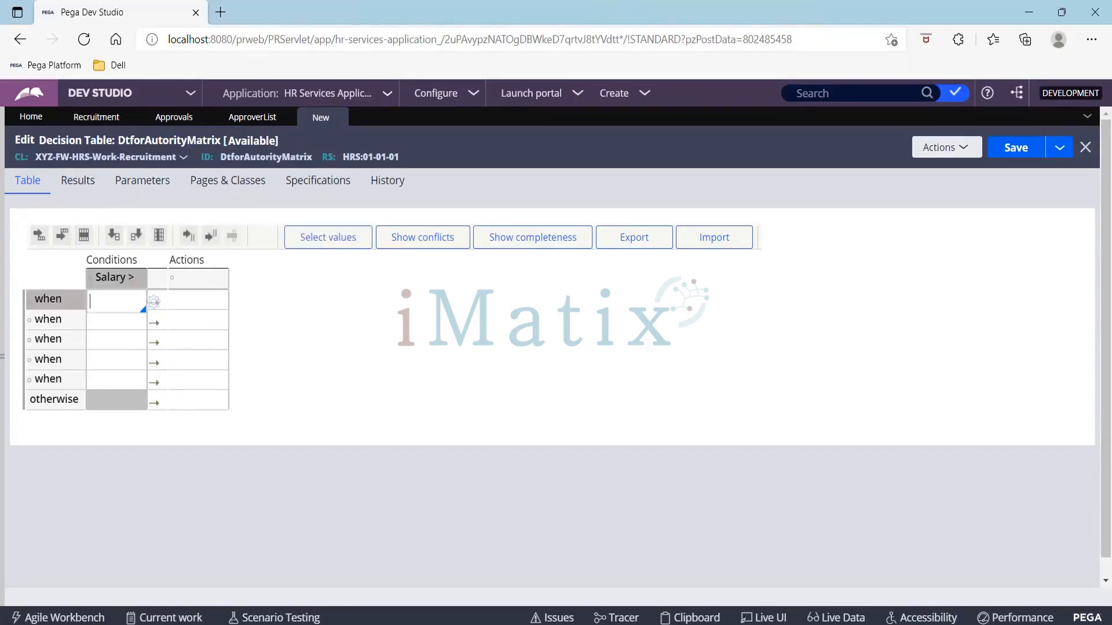
pyautogui.write('100000')
# Step: Set the action column's property to .ApproverList.ApproverId
pyautogui.click(199, 279)
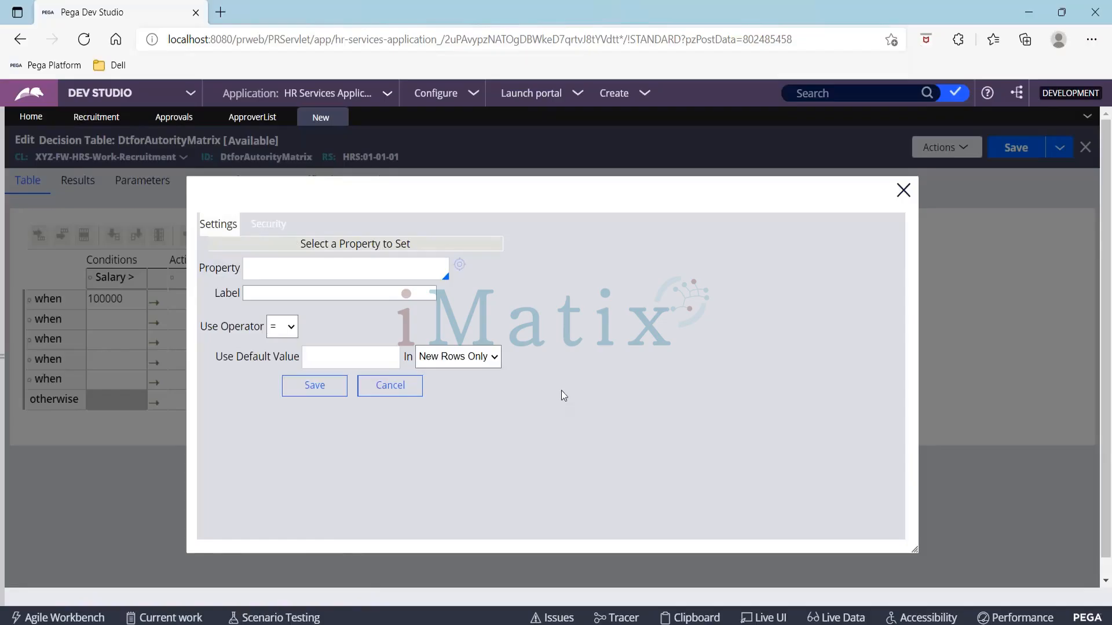
pyautogui.click(273, 267)
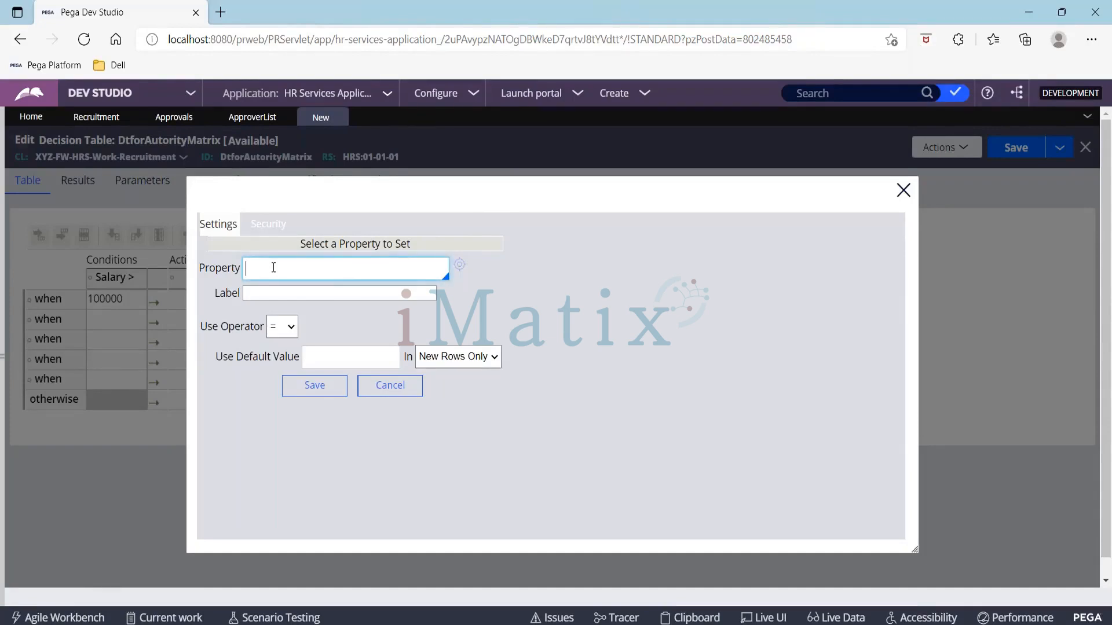
pyautogui.write('.')
pyautogui.press('Down')
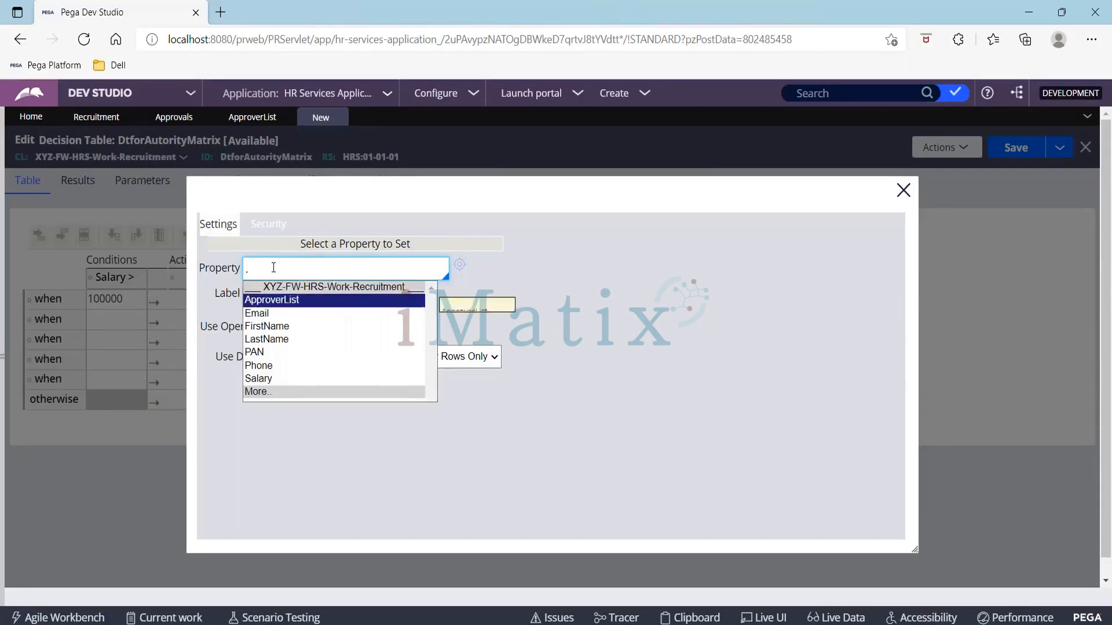
pyautogui.press('Return')
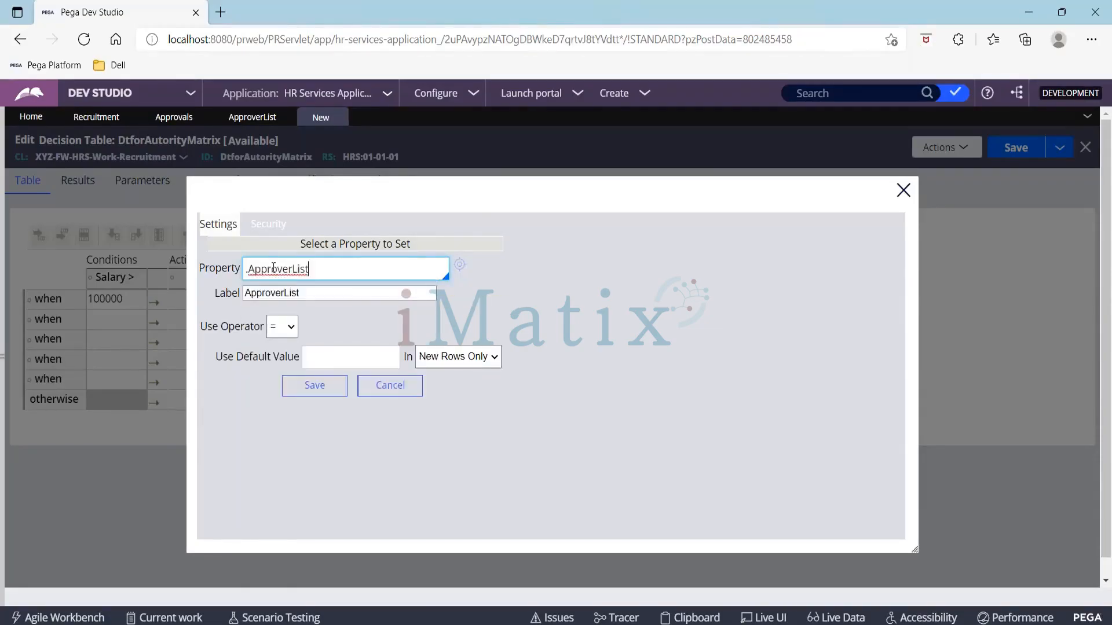
pyautogui.write('.')
pyautogui.press('Down')
pyautogui.press('Down')
pyautogui.press('Down')
pyautogui.press('Return')
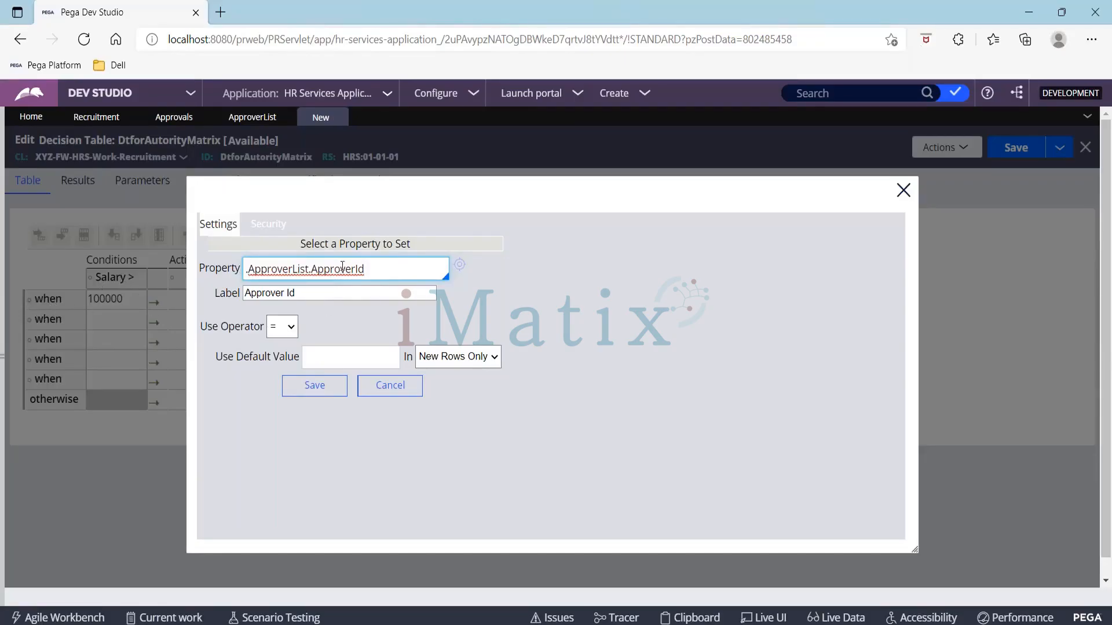
# Step: Insert the (<APPEND>) index after ApproverList in the action property and save the column settings
pyautogui.moveTo(366, 269); pyautogui.dragTo(233, 271)
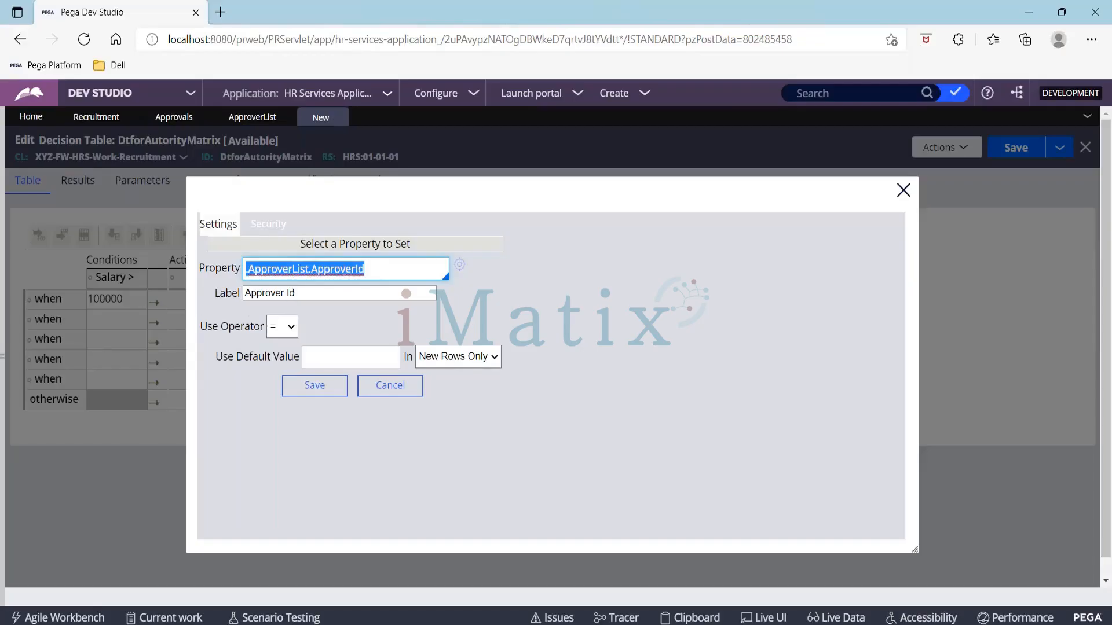
pyautogui.click(312, 266)
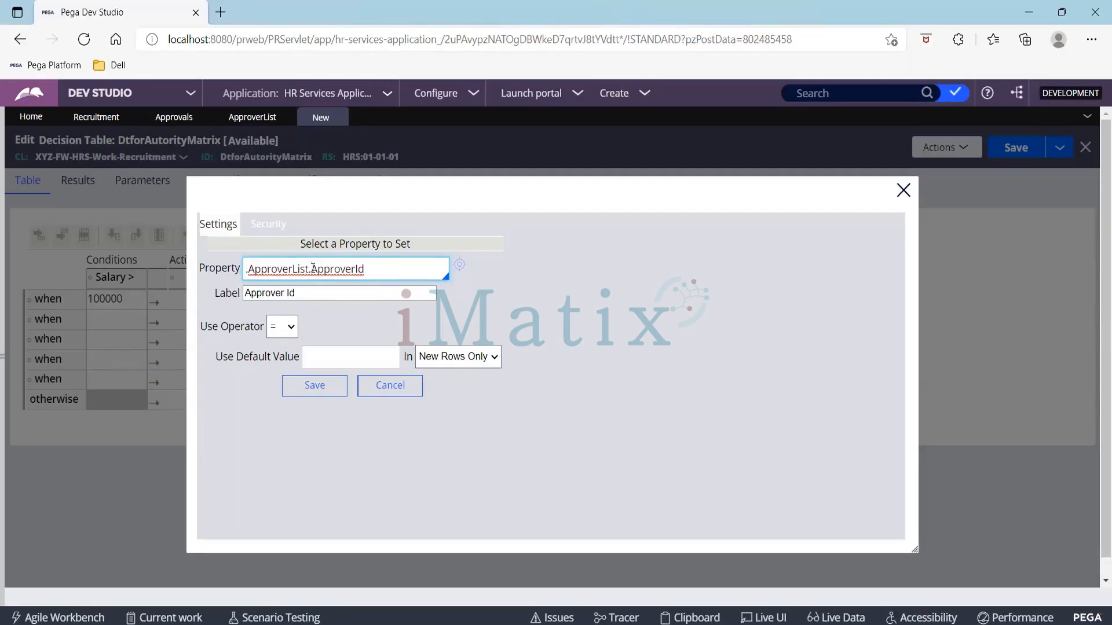
pyautogui.write('(')
pyautogui.write('<>')
pyautogui.write('APPEND>')
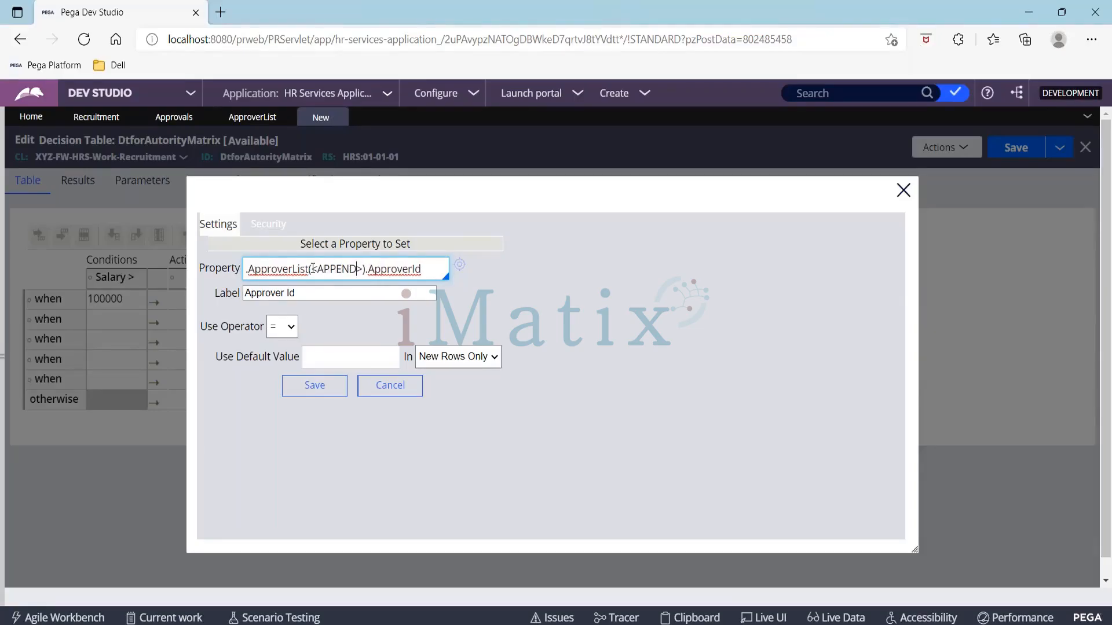
pyautogui.moveTo(309, 269); pyautogui.dragTo(366, 270)
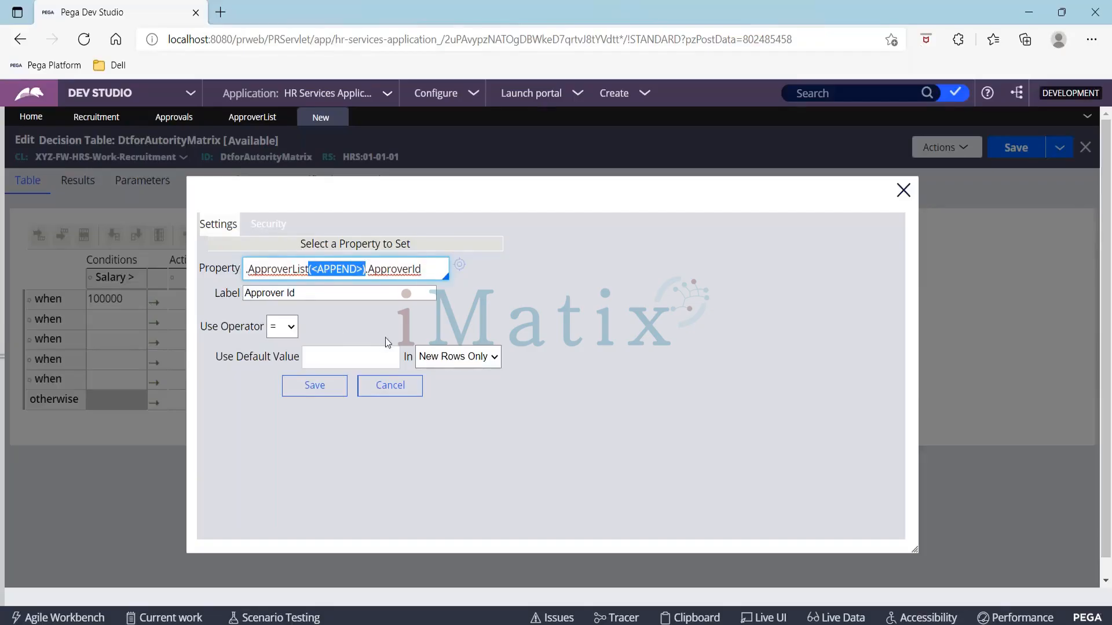
pyautogui.click(326, 395)
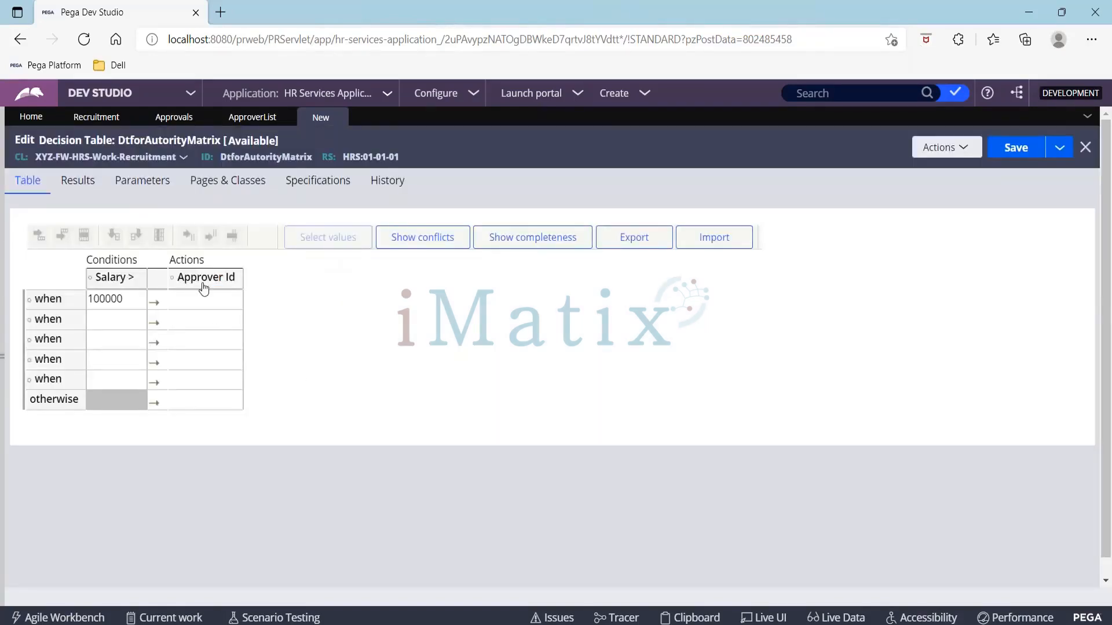
# Step: Open the Operator ID instances list from the Organization records
pyautogui.click(3, 311)
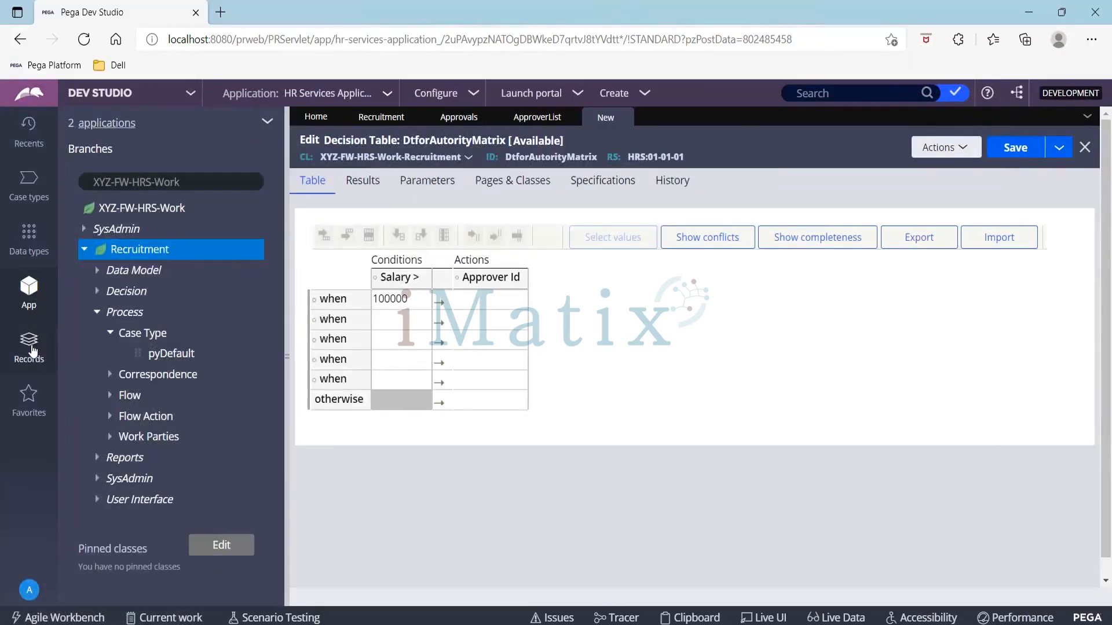
pyautogui.click(33, 351)
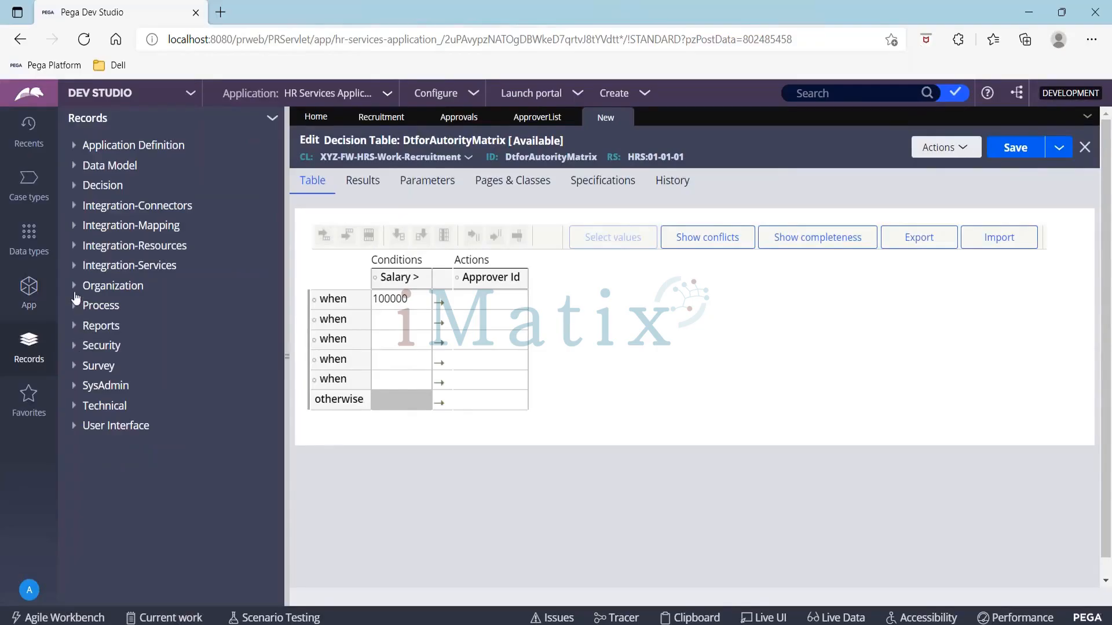
pyautogui.click(75, 288)
pyautogui.click(116, 346)
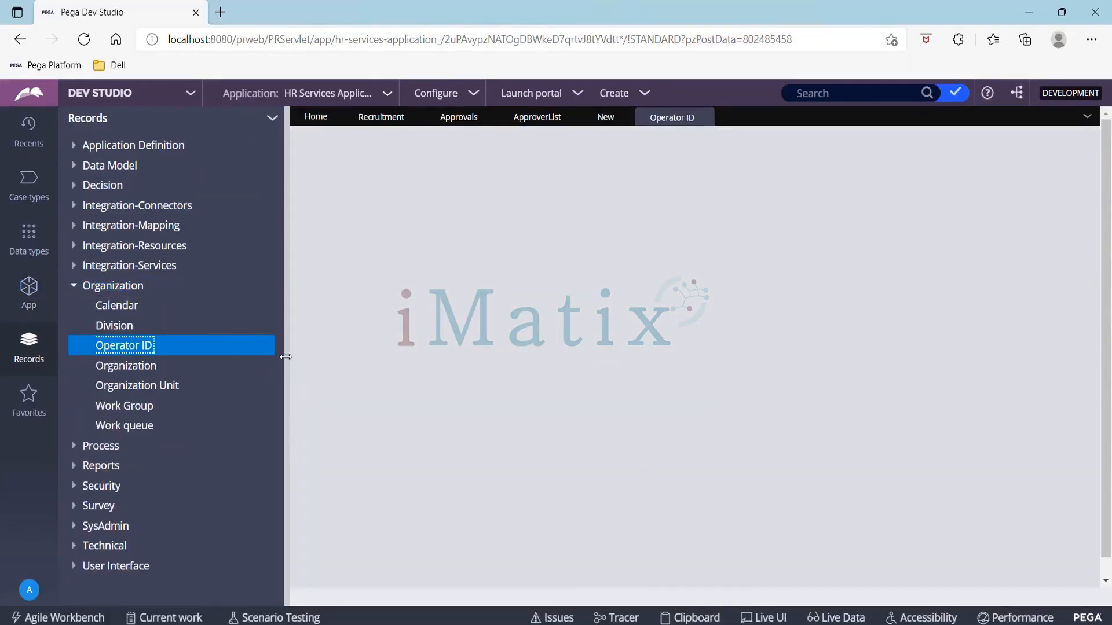
pyautogui.click(286, 357)
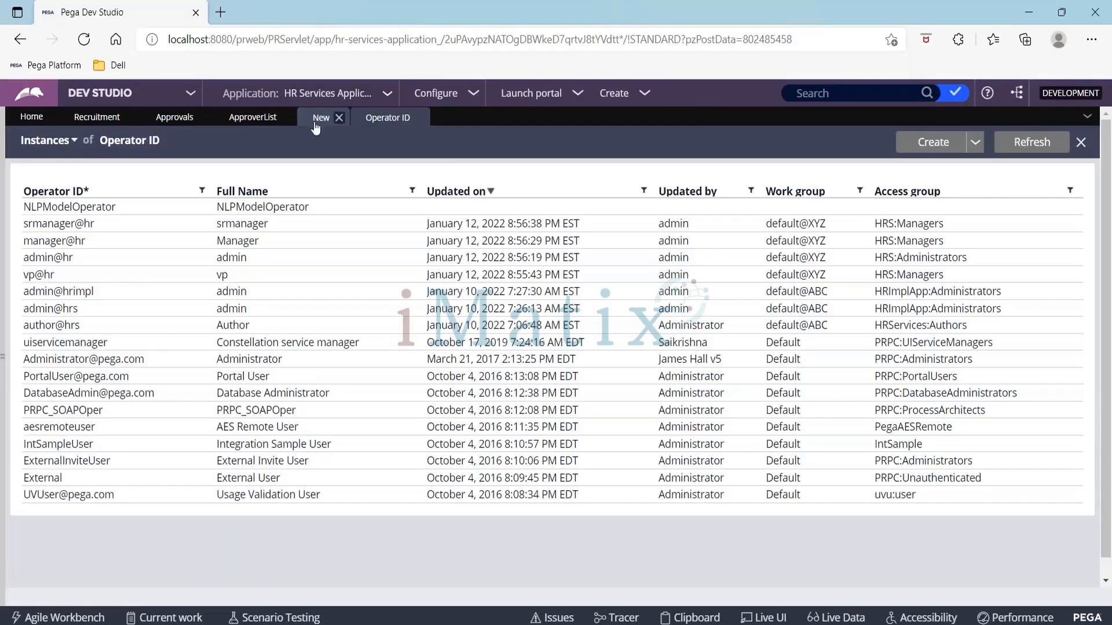
pyautogui.click(308, 123)
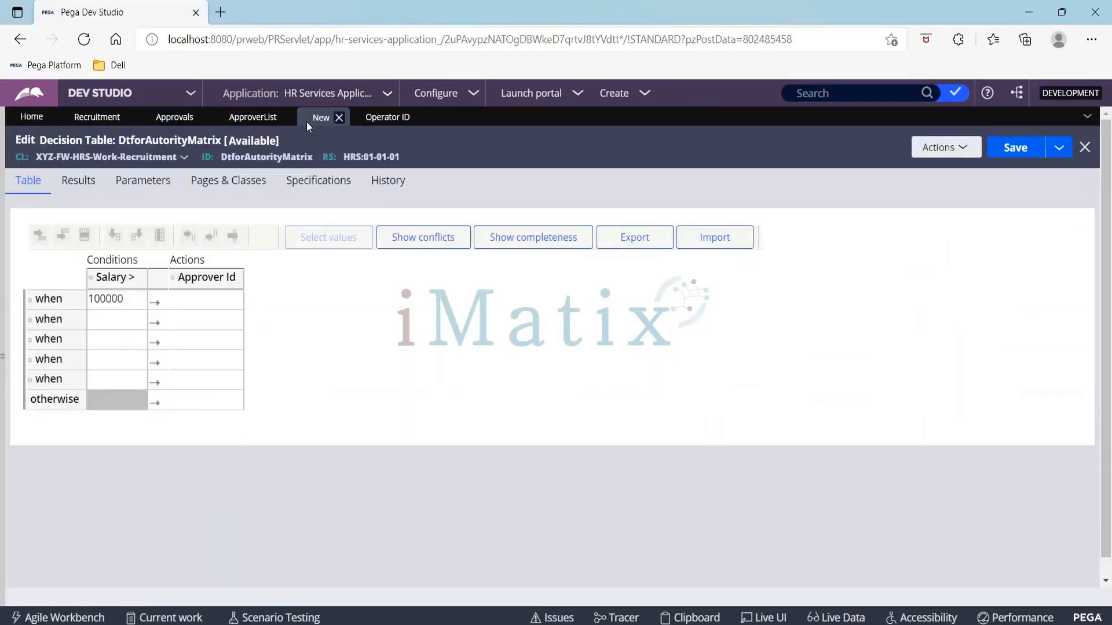
pyautogui.click(389, 118)
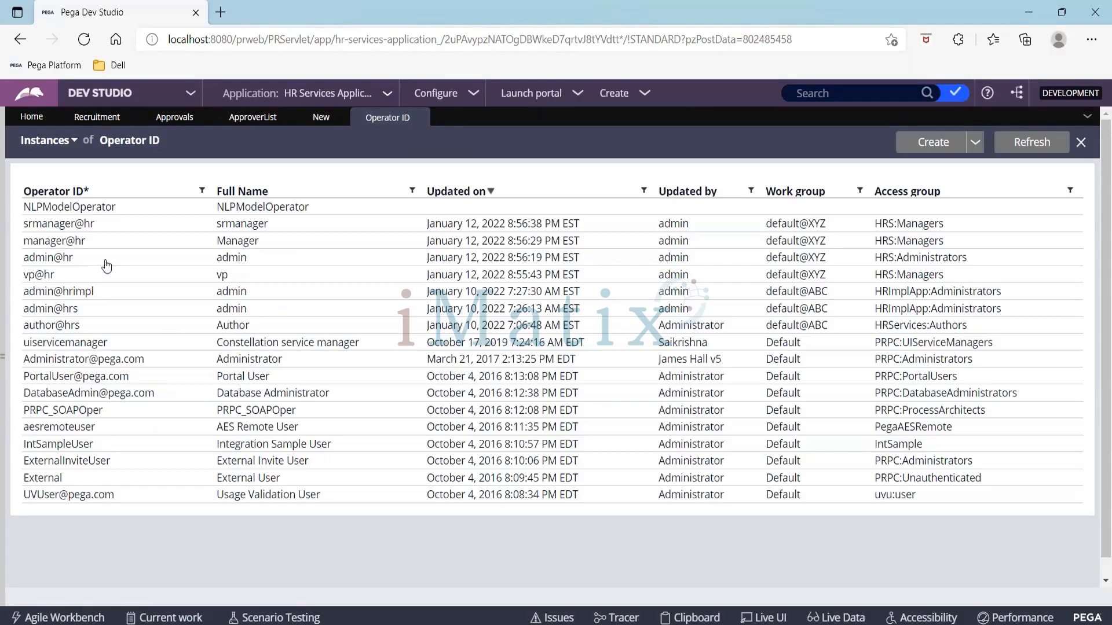
# Step: Open the manager@hr operator record, copy its ID, and return to the decision table
pyautogui.click(58, 242)
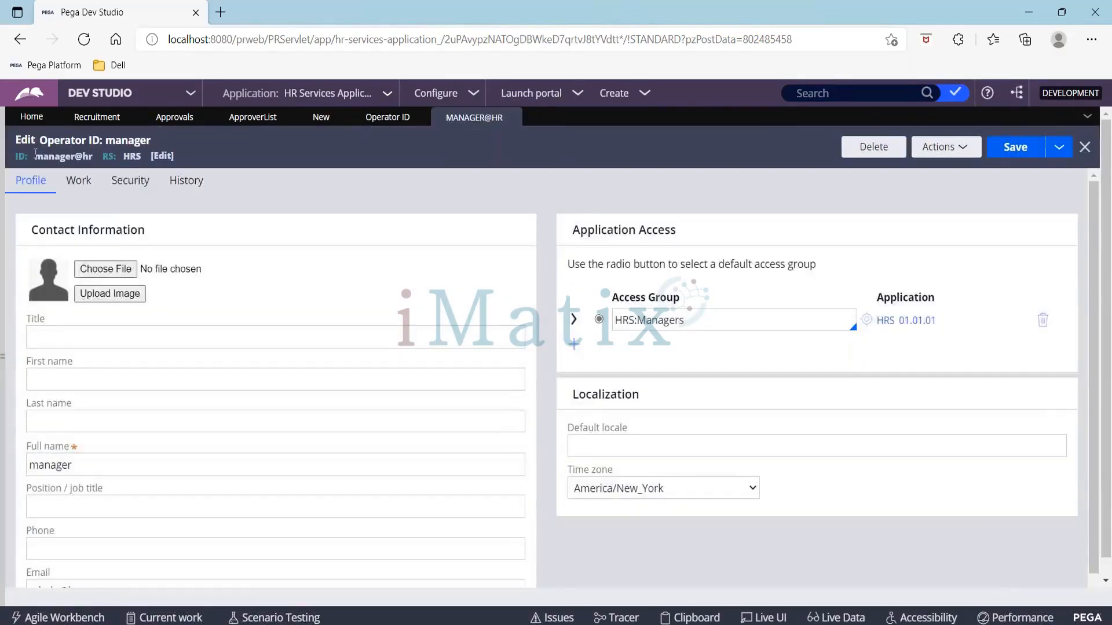
pyautogui.moveTo(35, 155); pyautogui.dragTo(96, 159)
pyautogui.hotkey('ctrl', 'c')
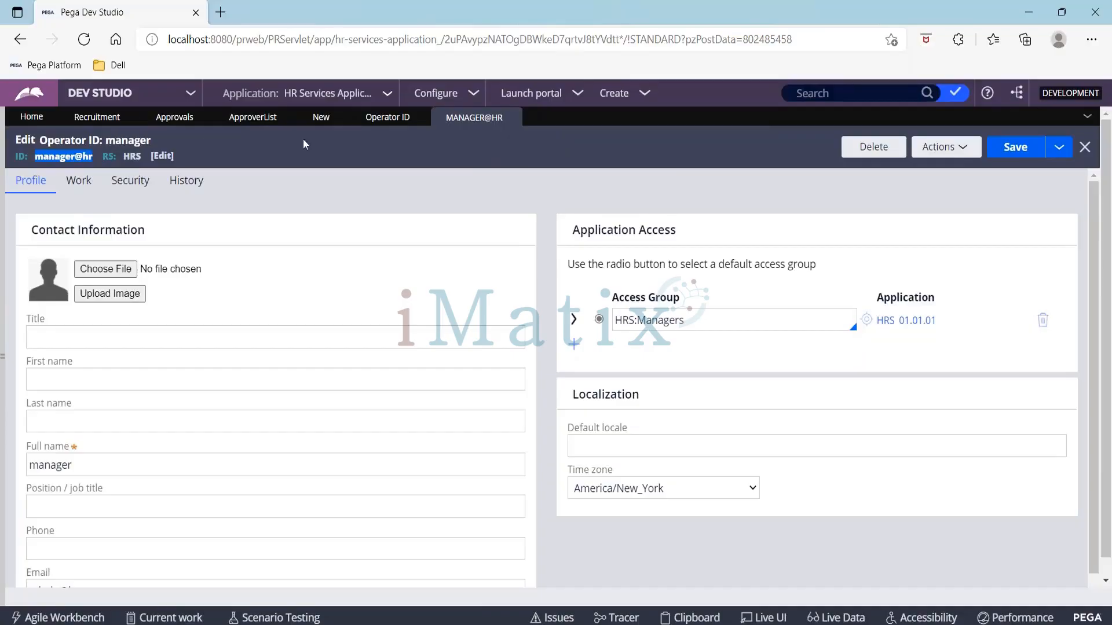
pyautogui.click(377, 123)
pyautogui.click(321, 118)
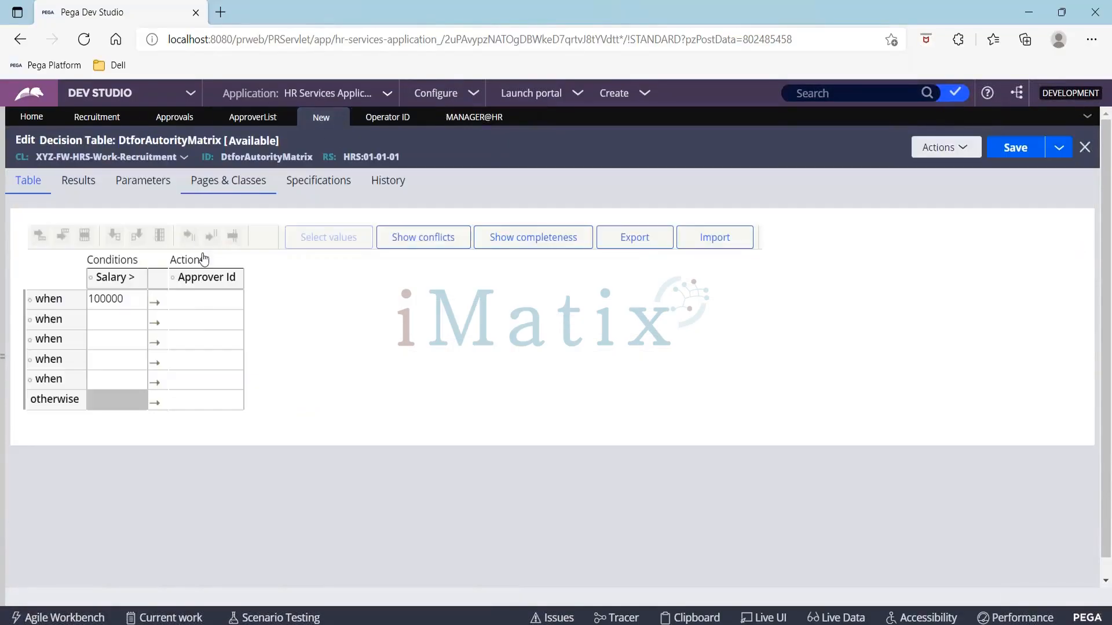
# Step: Enter "manager@hr" as the first row's Approver Id and widen the action column
pyautogui.click(194, 298)
pyautogui.write('""')
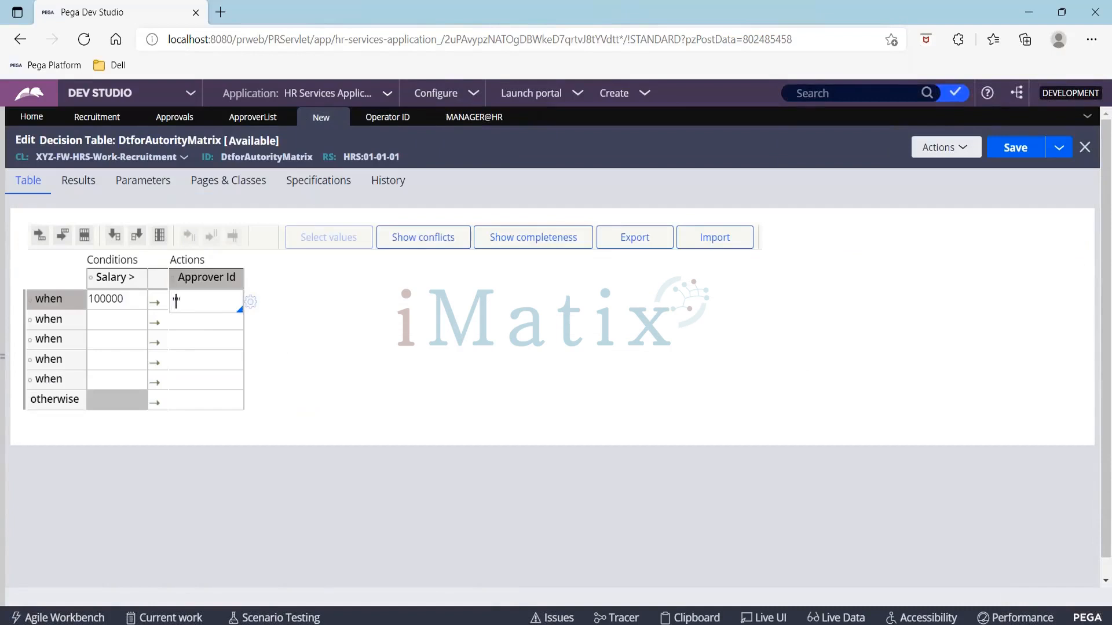
pyautogui.write('manager@hr')
pyautogui.moveTo(244, 284); pyautogui.dragTo(305, 284)
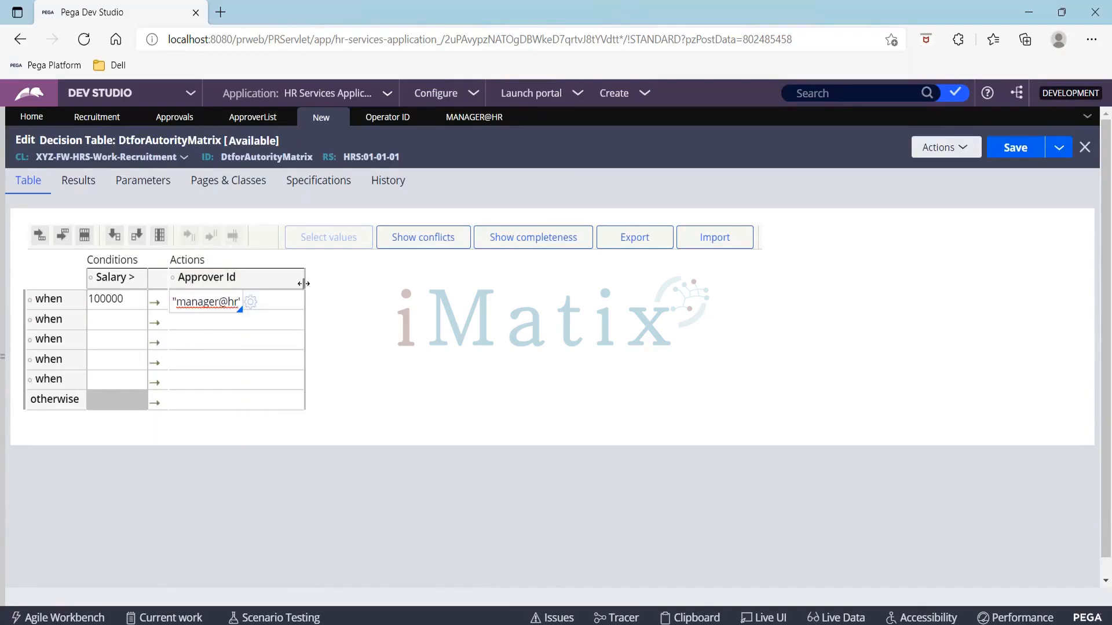
# Step: Enter 200000 as the Salary condition of the second row
pyautogui.click(101, 320)
pyautogui.write('200000')
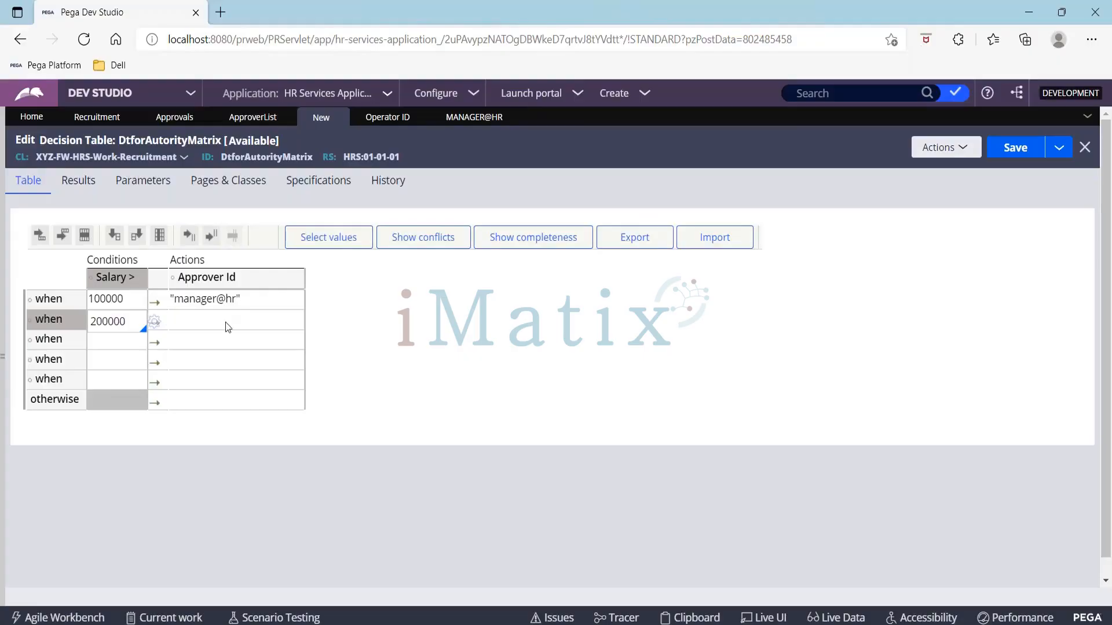
pyautogui.click(194, 325)
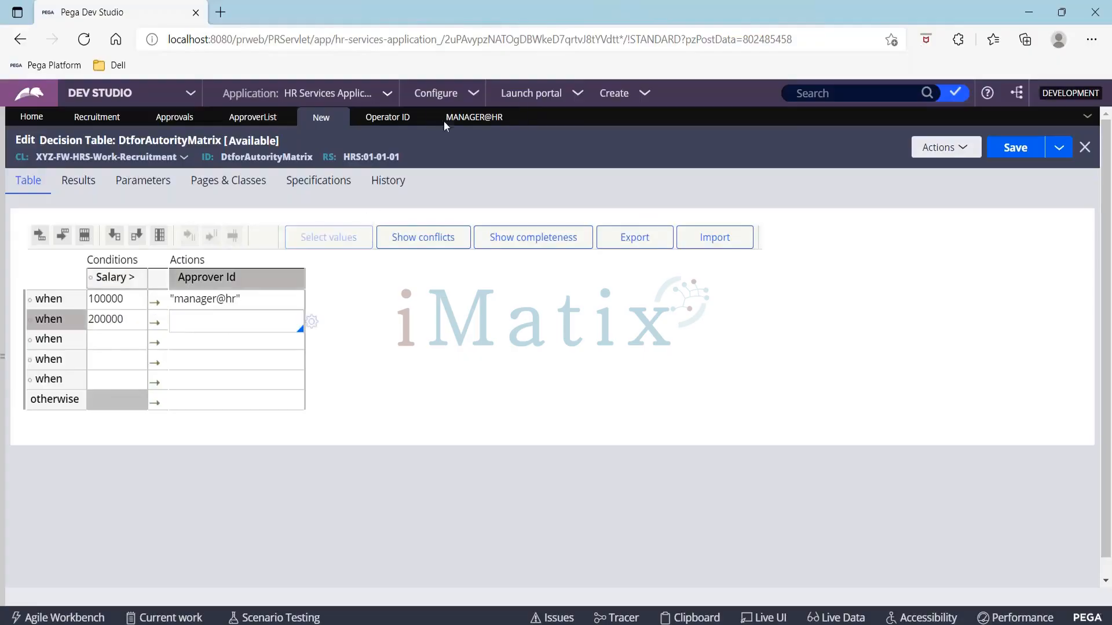
# Step: Open the srmanager@hr operator record and select its ID
pyautogui.click(385, 117)
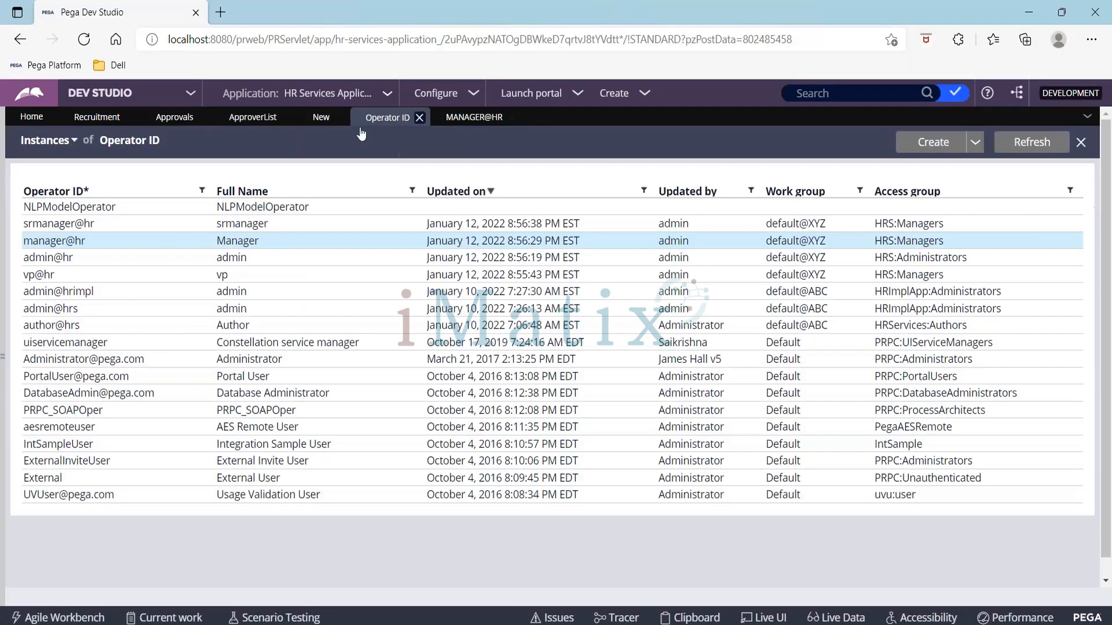
pyautogui.click(59, 223)
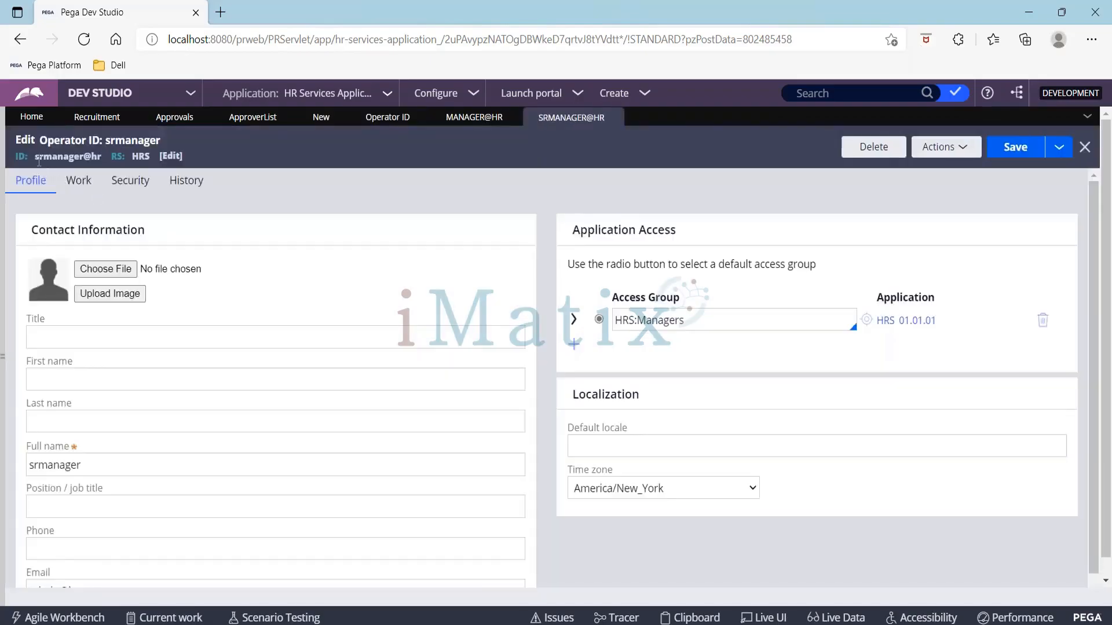
pyautogui.moveTo(41, 158); pyautogui.dragTo(104, 165)
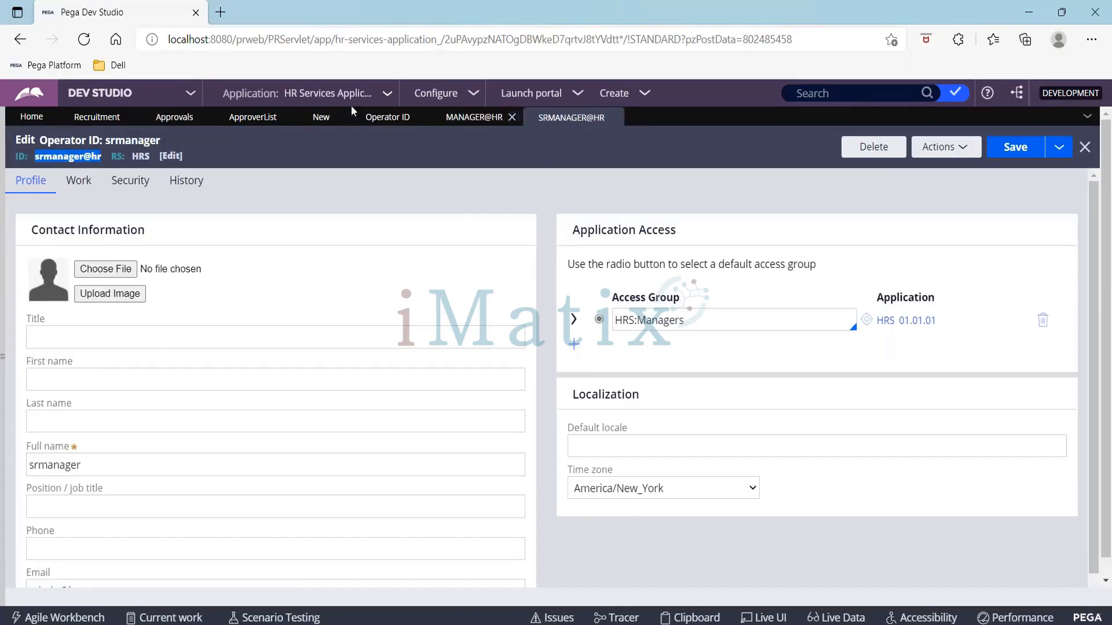
# Step: Enter "srmanager@hr" as the second row's Approver Id
pyautogui.click(321, 117)
pyautogui.click(241, 324)
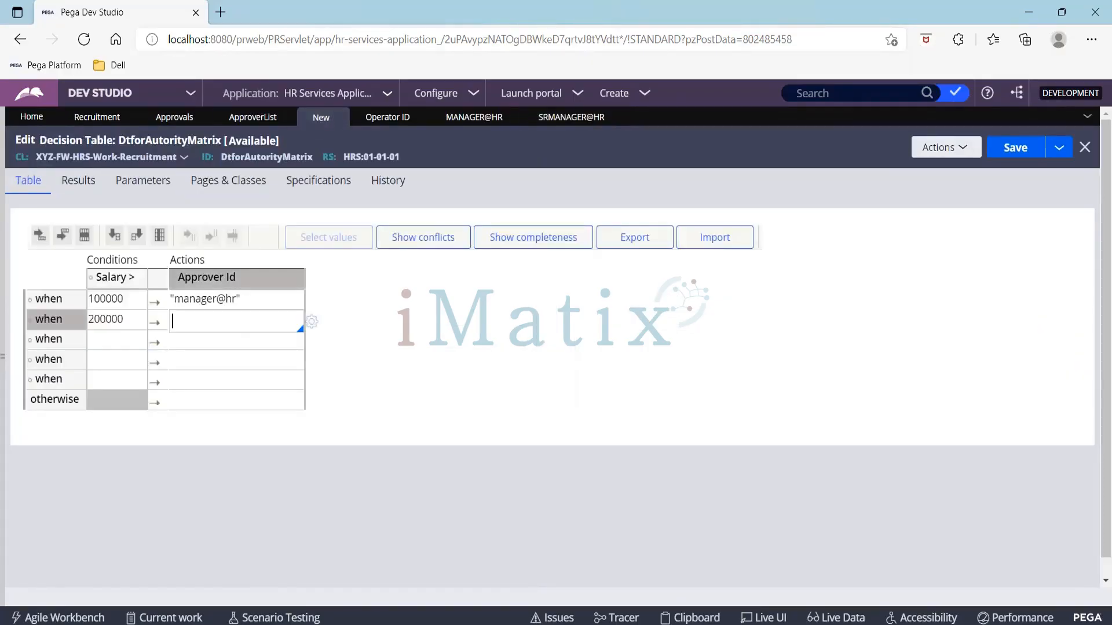
pyautogui.write('"srmanager@hr')
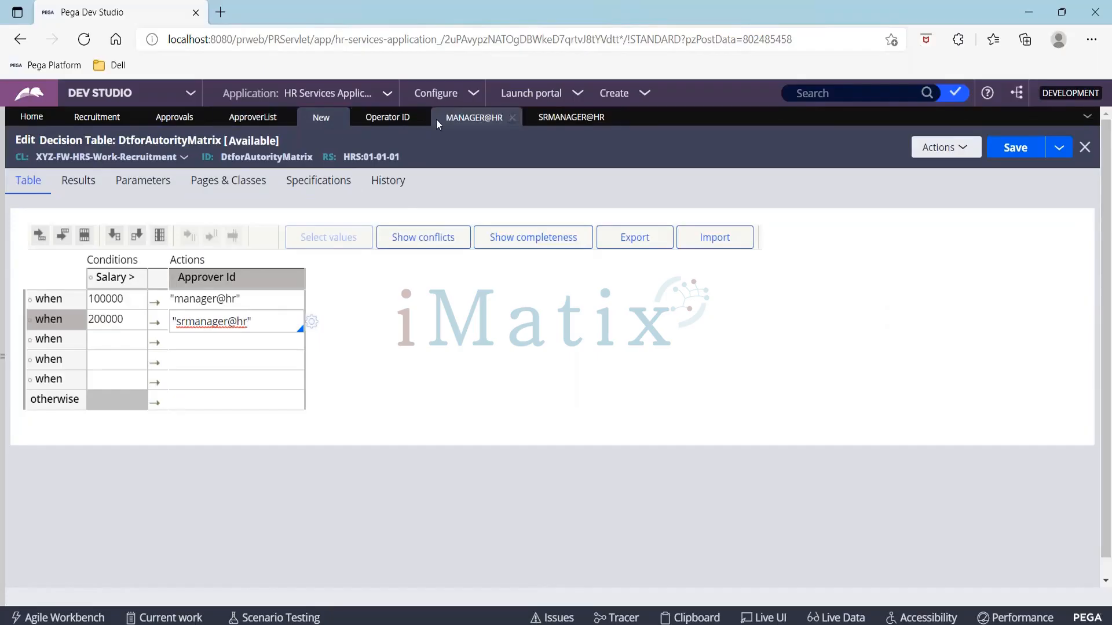
# Step: Open the vp@hr operator record, select its ID, and return to the decision table
pyautogui.click(374, 121)
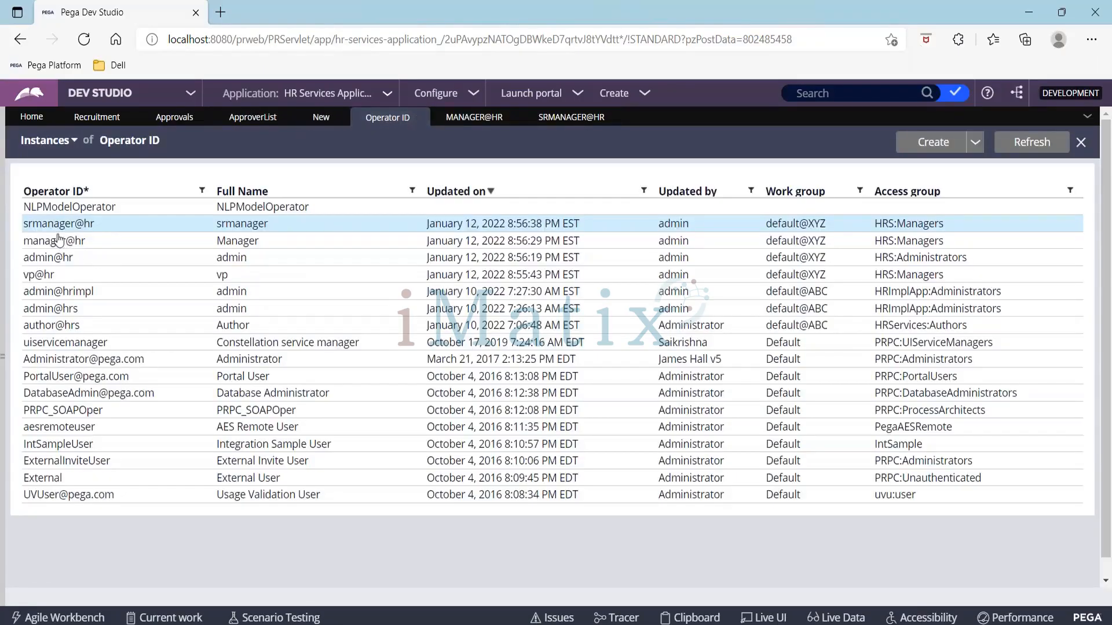
pyautogui.click(50, 277)
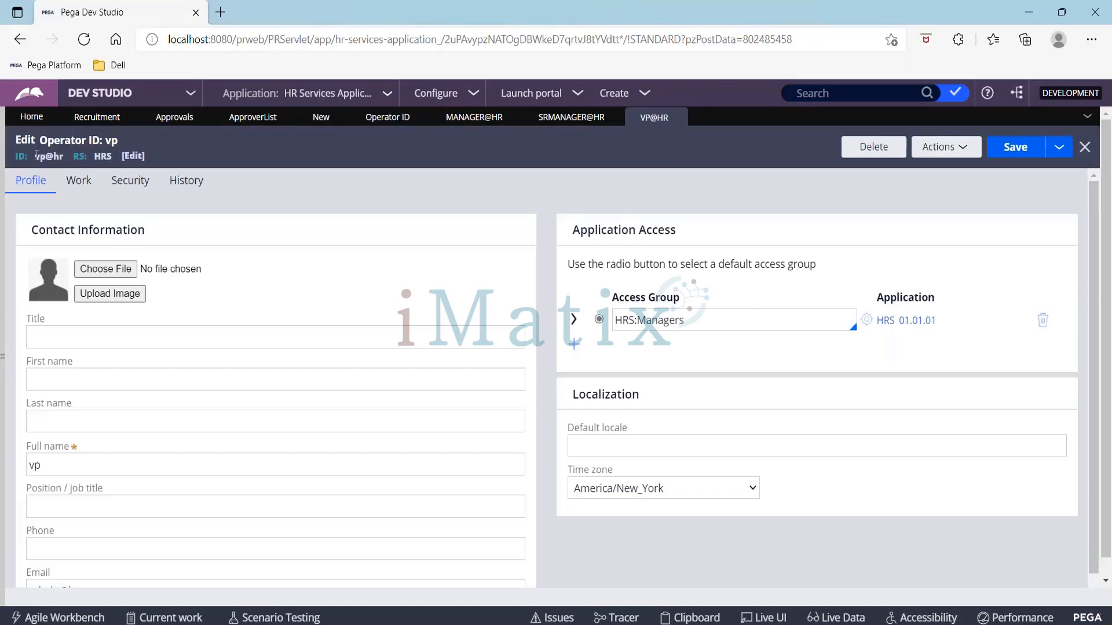
pyautogui.moveTo(36, 155); pyautogui.dragTo(69, 162)
pyautogui.click(335, 118)
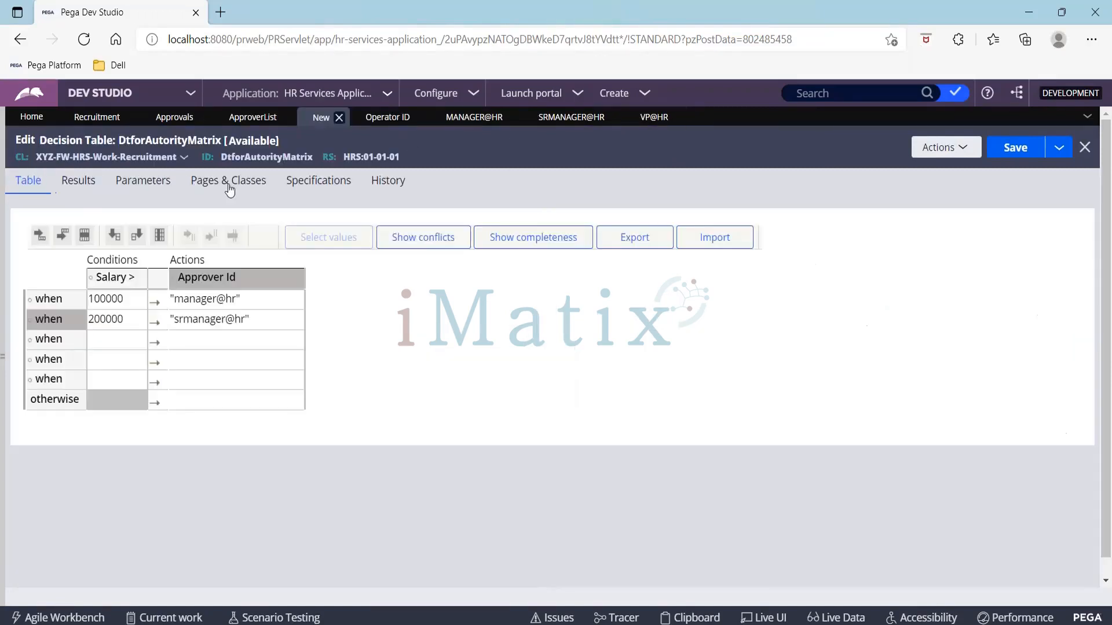
# Step: Fill the third row with Salary 300000 and Approver Id "vp@hr"
pyautogui.click(104, 341)
pyautogui.write('300000')
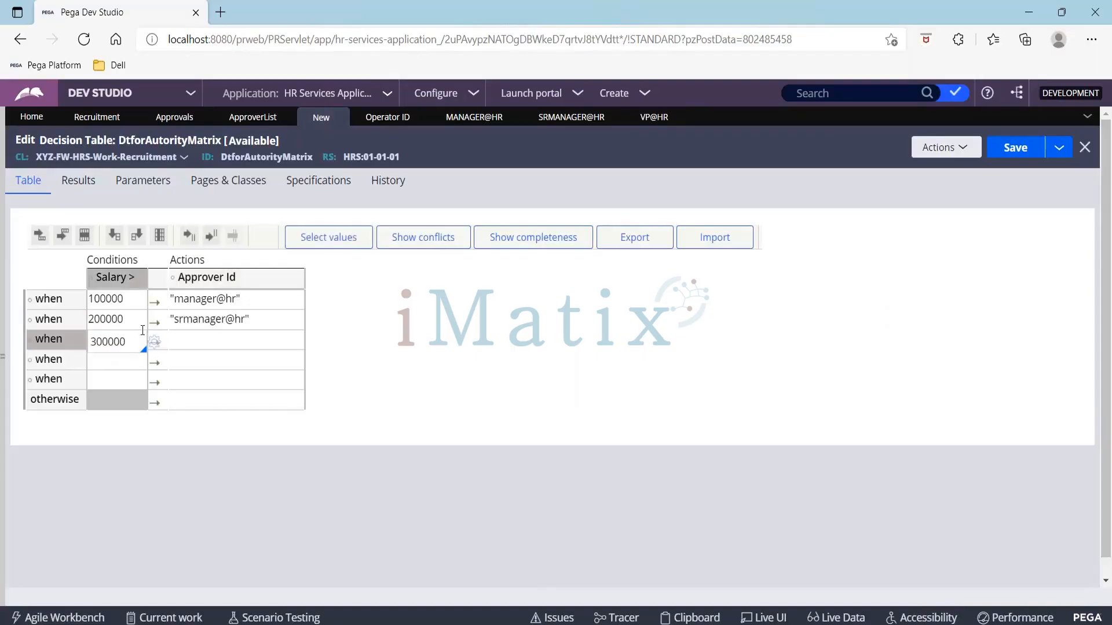
pyautogui.click(193, 340)
pyautogui.write('"')
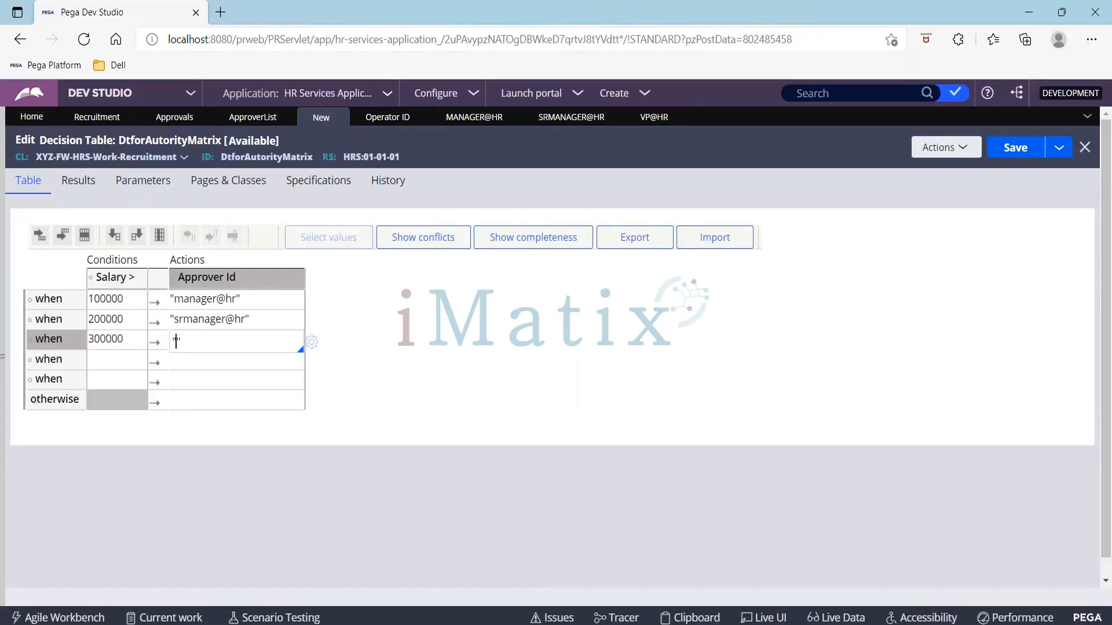
pyautogui.write('vp@hr')
# Step: Delete the two empty when rows from the decision table
pyautogui.click(64, 363)
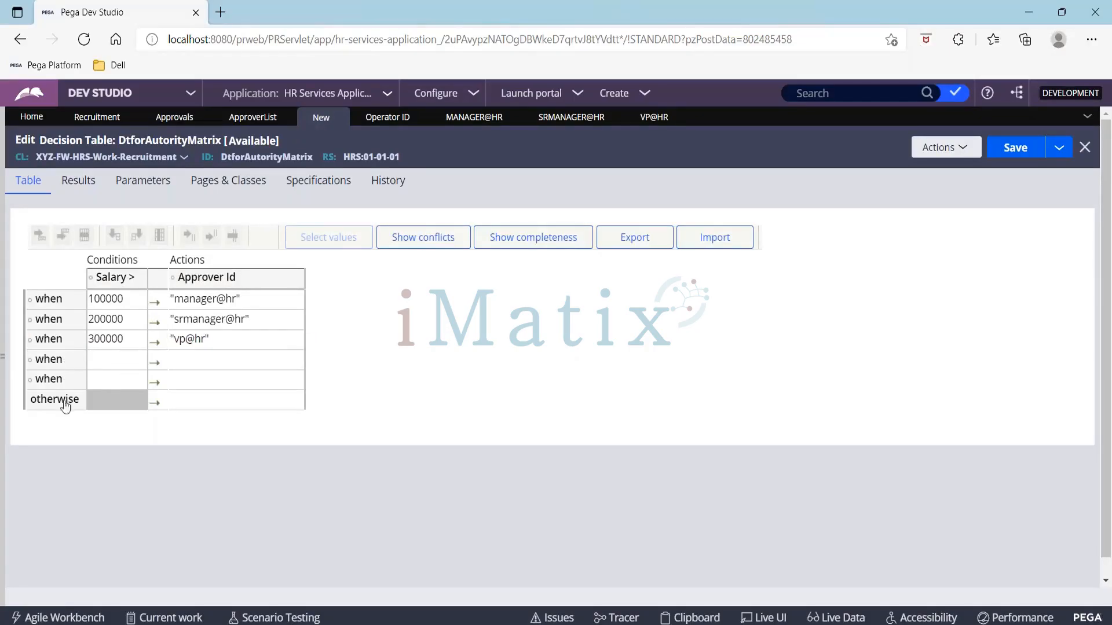
pyautogui.click(114, 370)
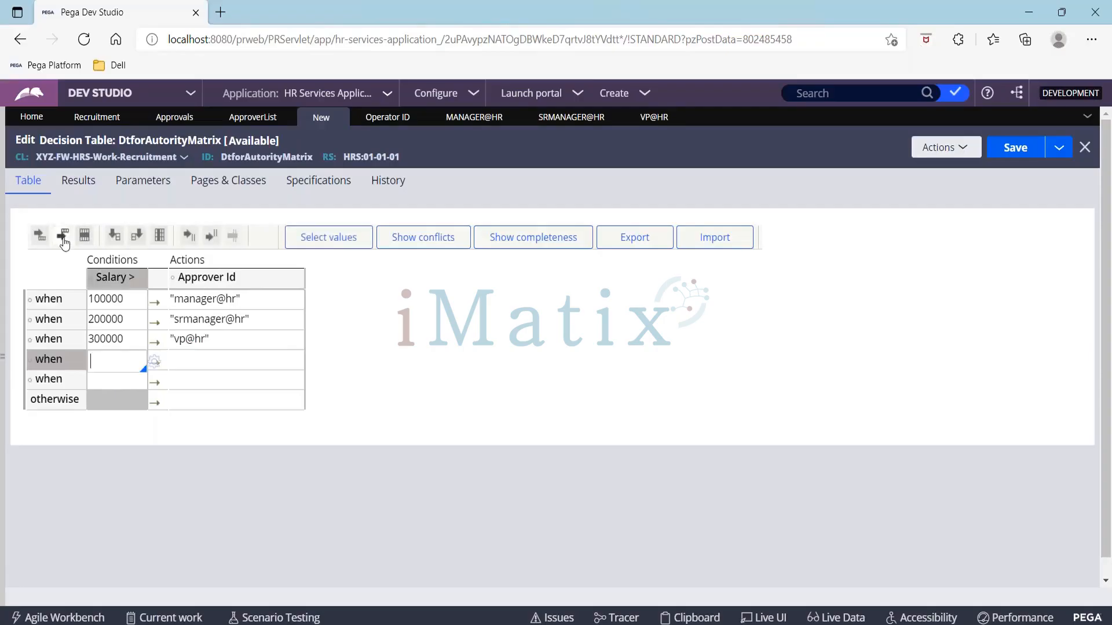
pyautogui.click(84, 236)
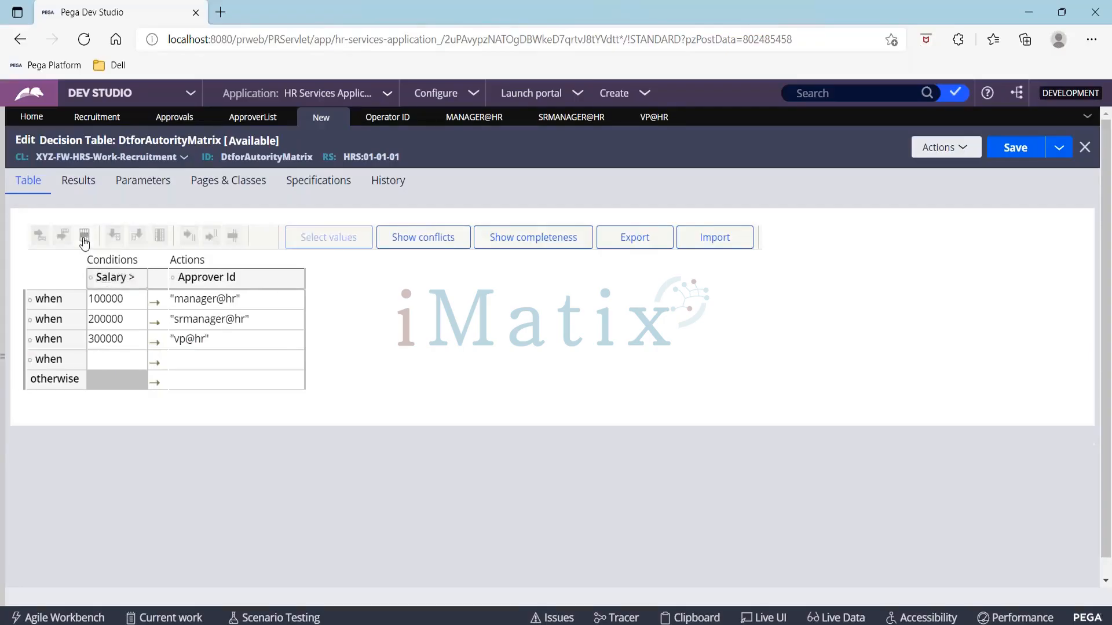
pyautogui.click(125, 368)
pyautogui.click(84, 237)
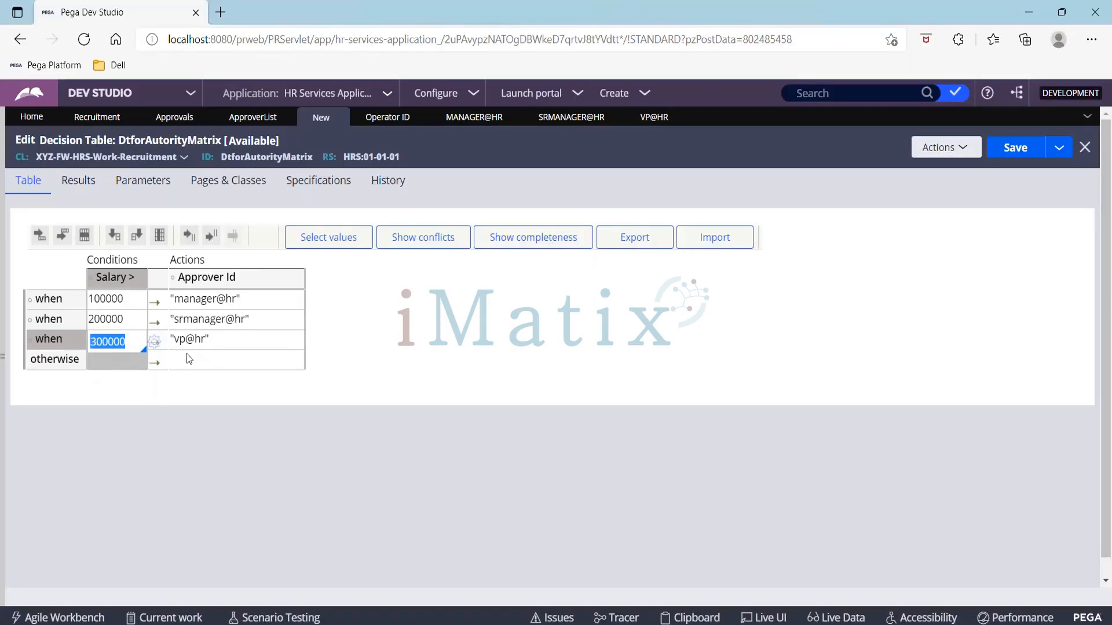
pyautogui.click(216, 359)
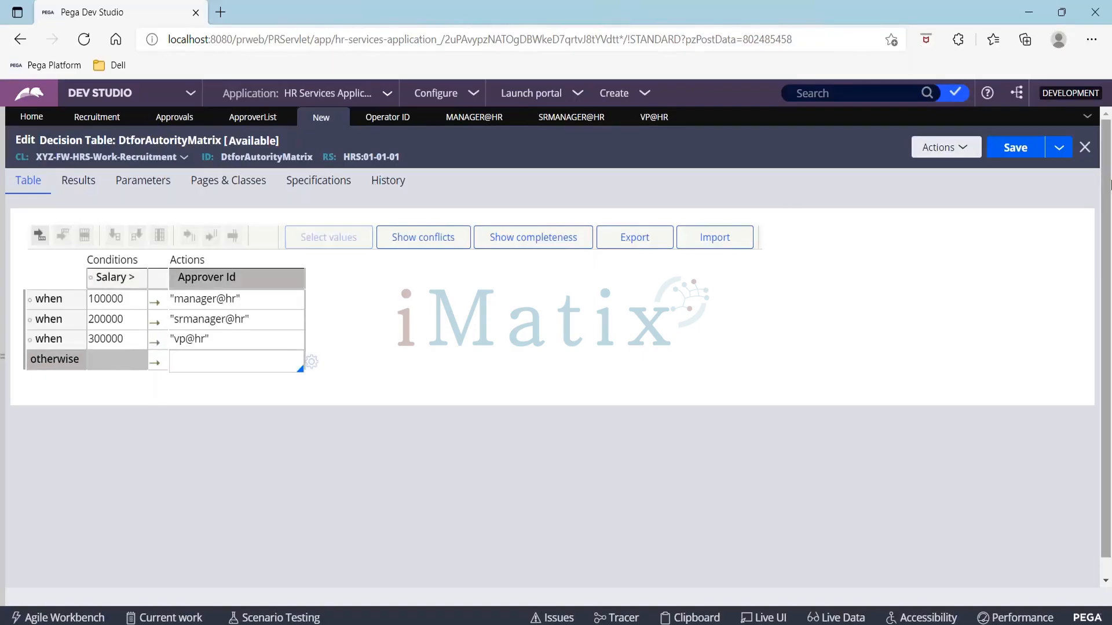
# Step: Save the DtforAutorityMatrix decision table
pyautogui.click(1007, 151)
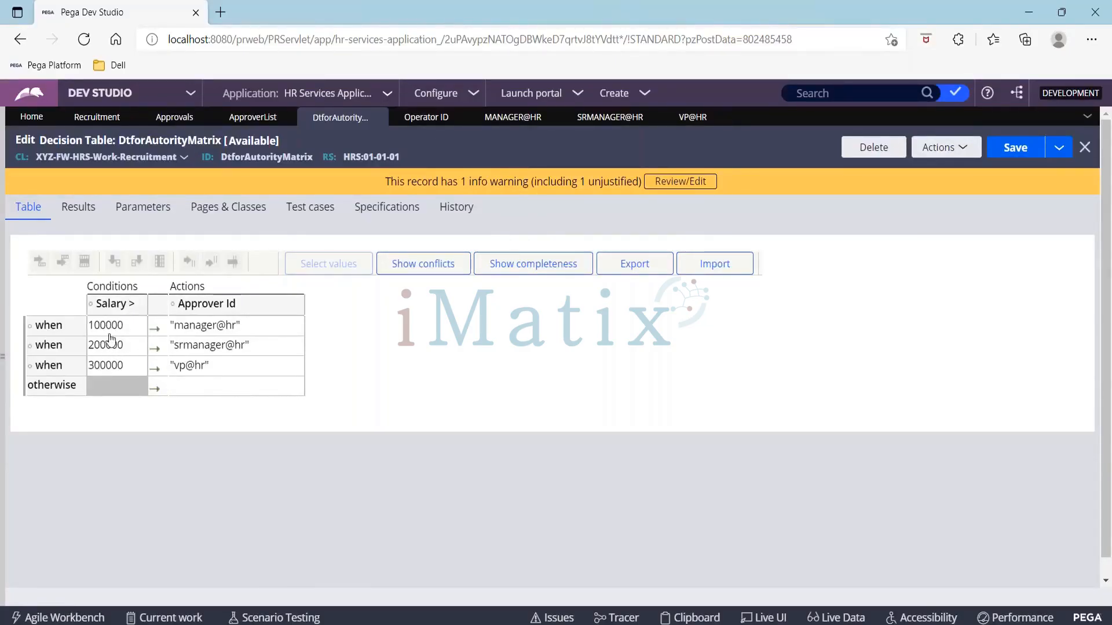
pyautogui.click(998, 161)
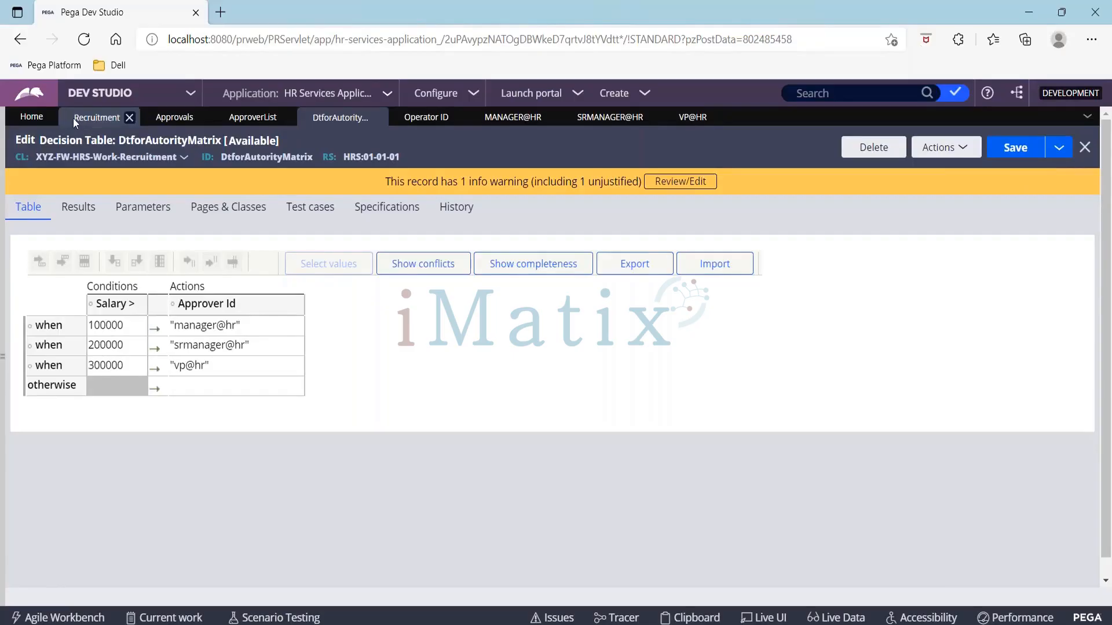
# Step: Set the Approvals step's decision table for matrix to DtforAutorityMatrix in the Recruitment case type
pyautogui.click(73, 118)
pyautogui.click(924, 371)
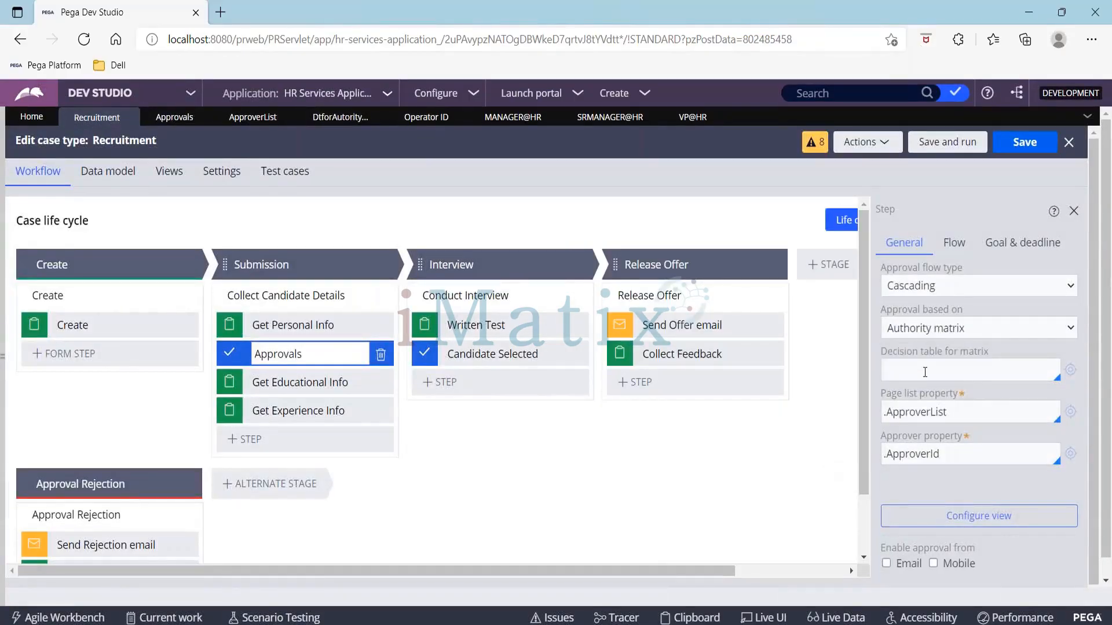
pyautogui.press('Down')
pyautogui.press('Down')
pyautogui.press('Return')
# Step: Save the decision table again, then save and run the Recruitment case type and advance past Create
pyautogui.click(325, 119)
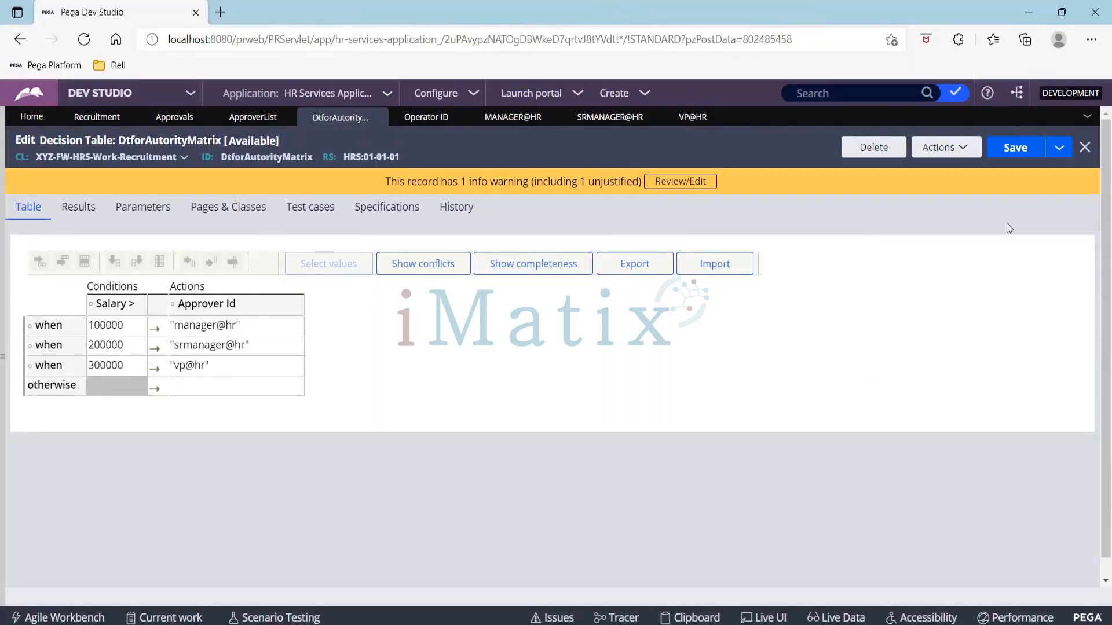
pyautogui.click(1004, 149)
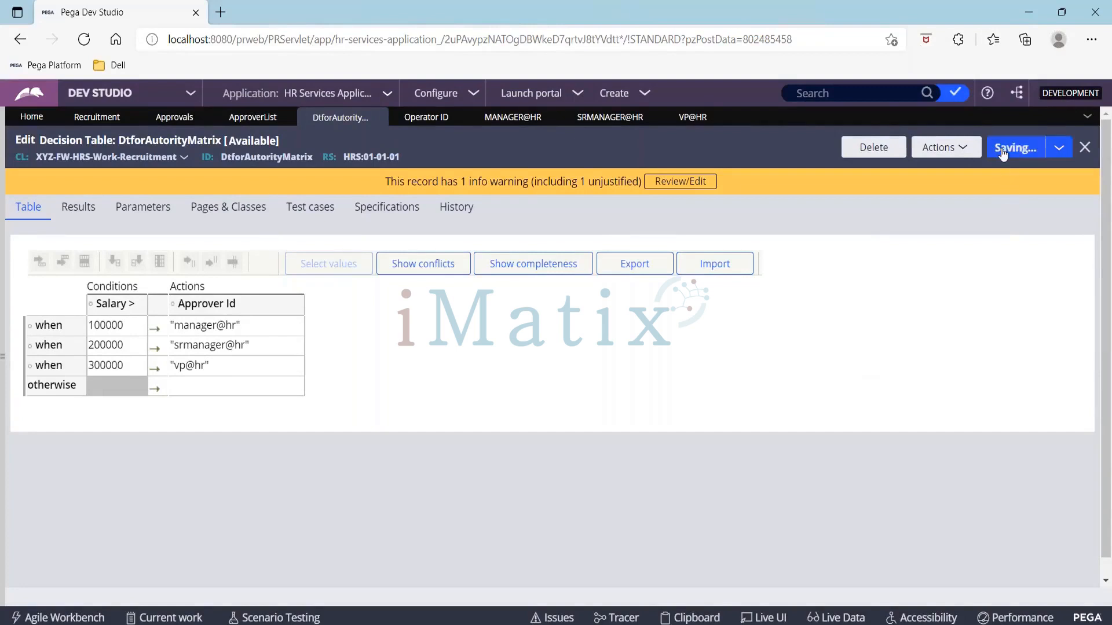
pyautogui.click(85, 125)
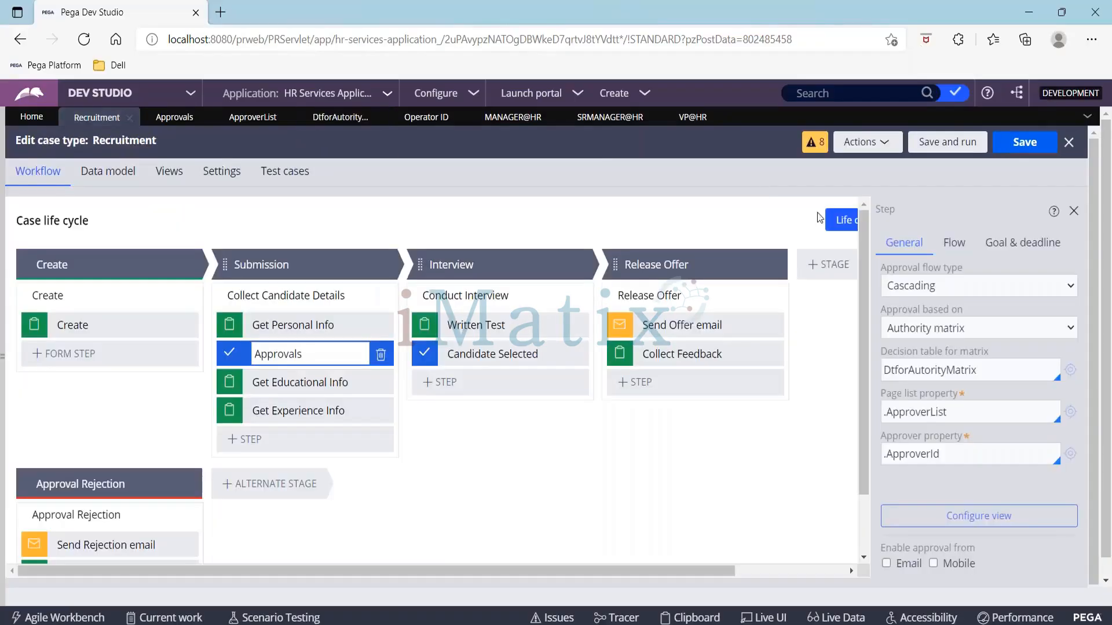
pyautogui.click(954, 144)
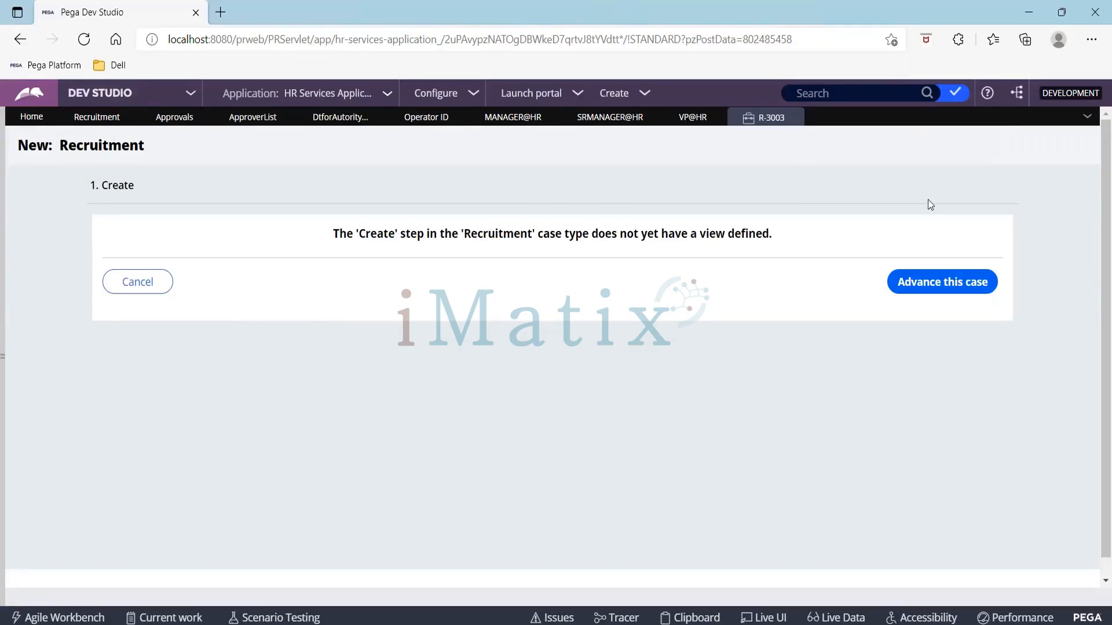
pyautogui.click(942, 281)
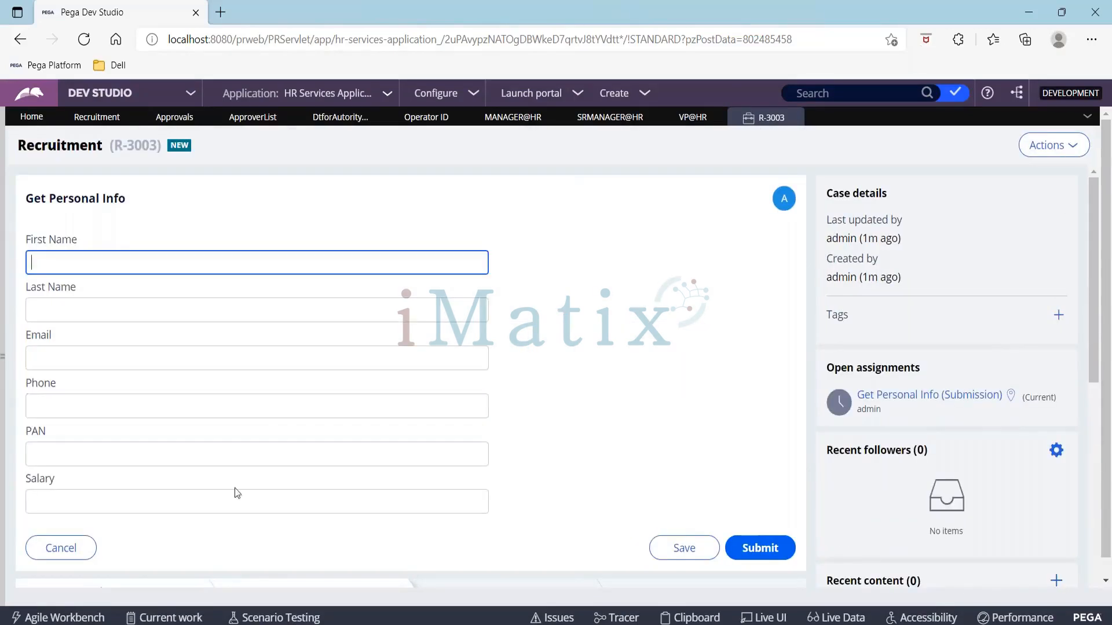
# Step: Submit the personal info form with a Salary of 275000
pyautogui.click(235, 497)
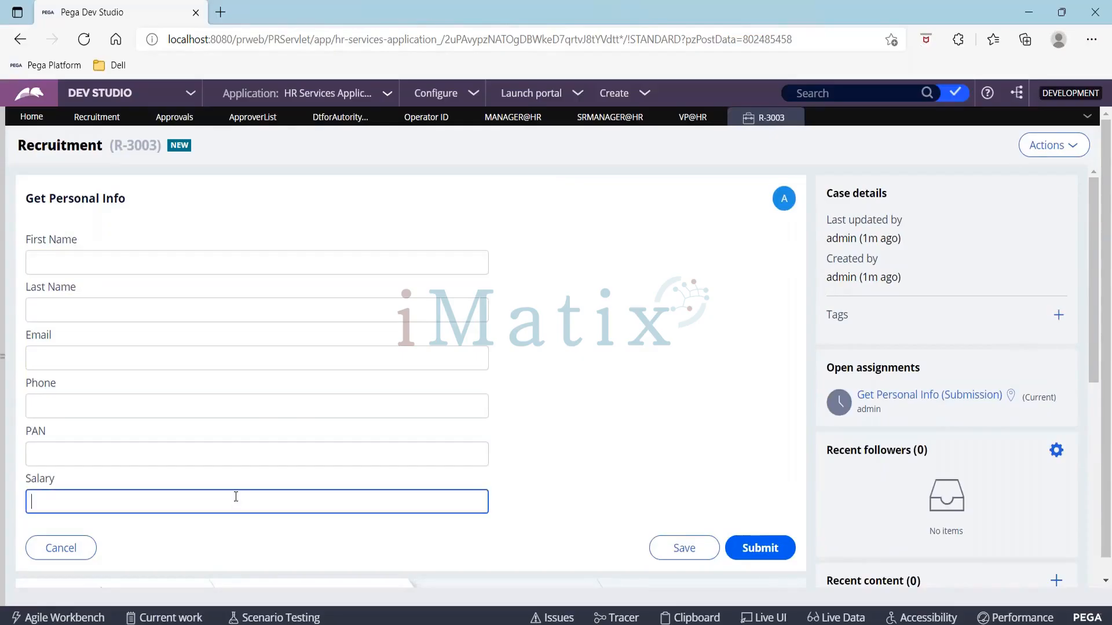
pyautogui.write('275000')
pyautogui.click(760, 547)
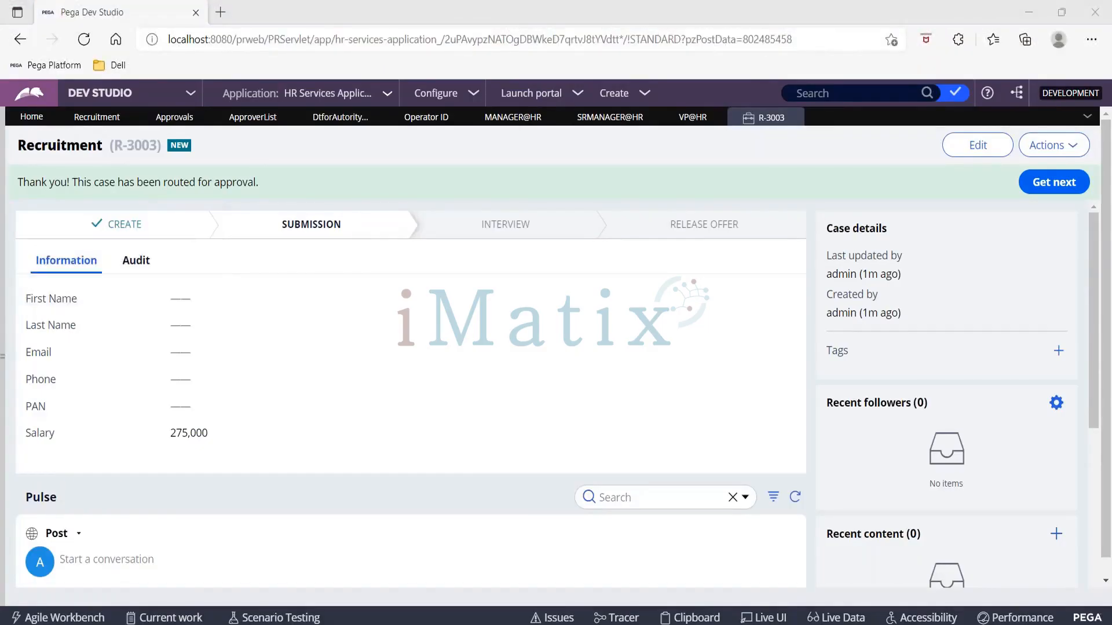
# Step: Select the new case's ID R-3003
pyautogui.click(465, 348)
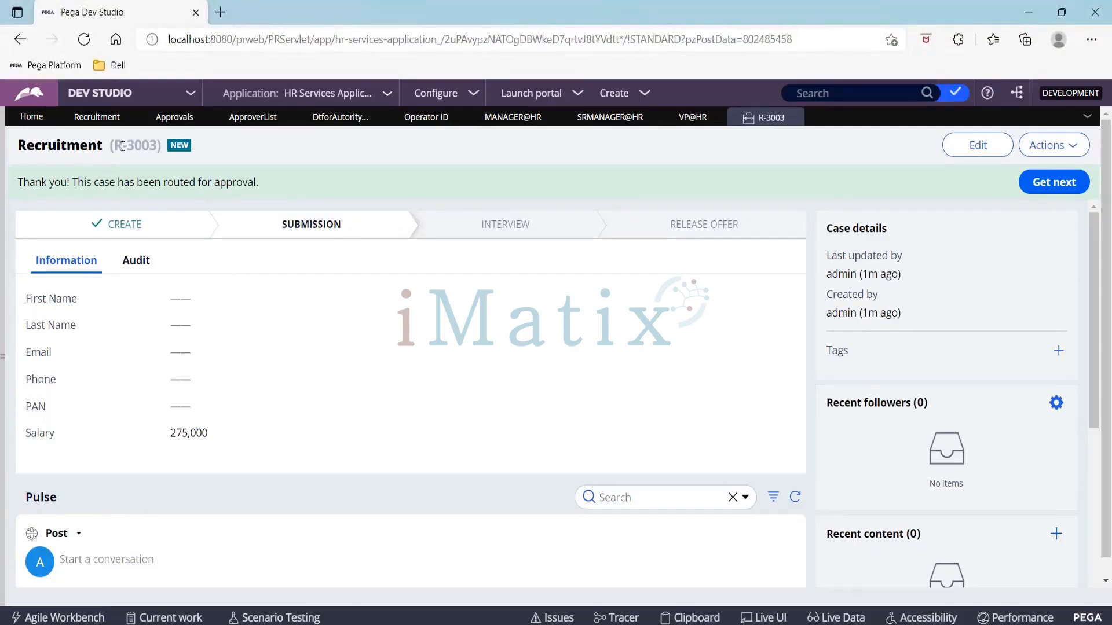
pyautogui.moveTo(113, 142); pyautogui.dragTo(158, 145)
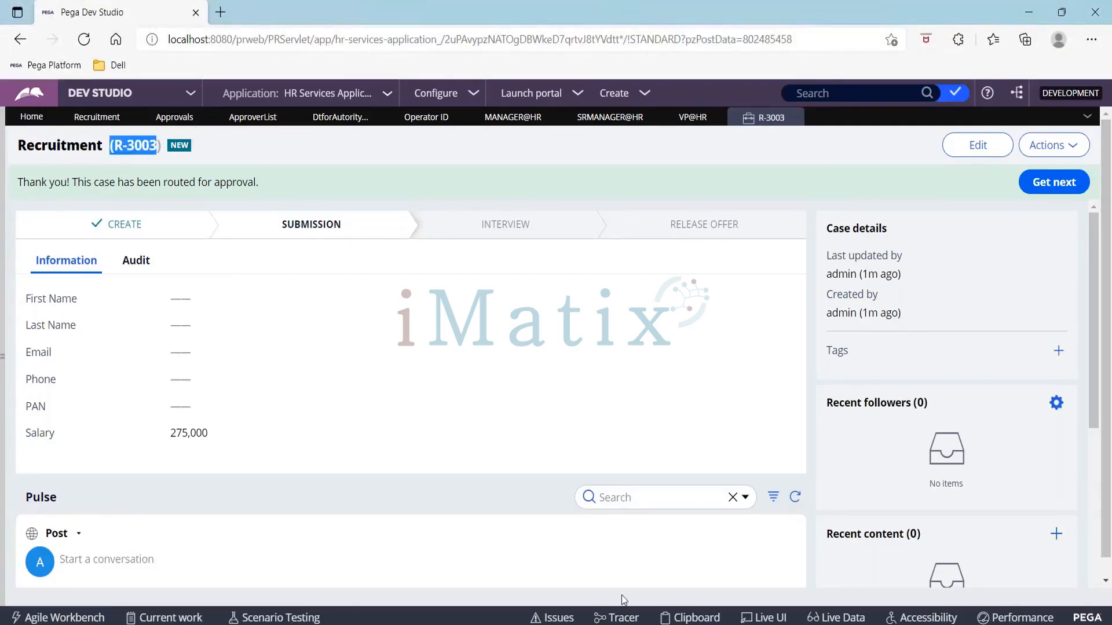
# Step: Switch to the Case Manager Portal window and log off the current operator
pyautogui.hotkey('alt', 'Tab')
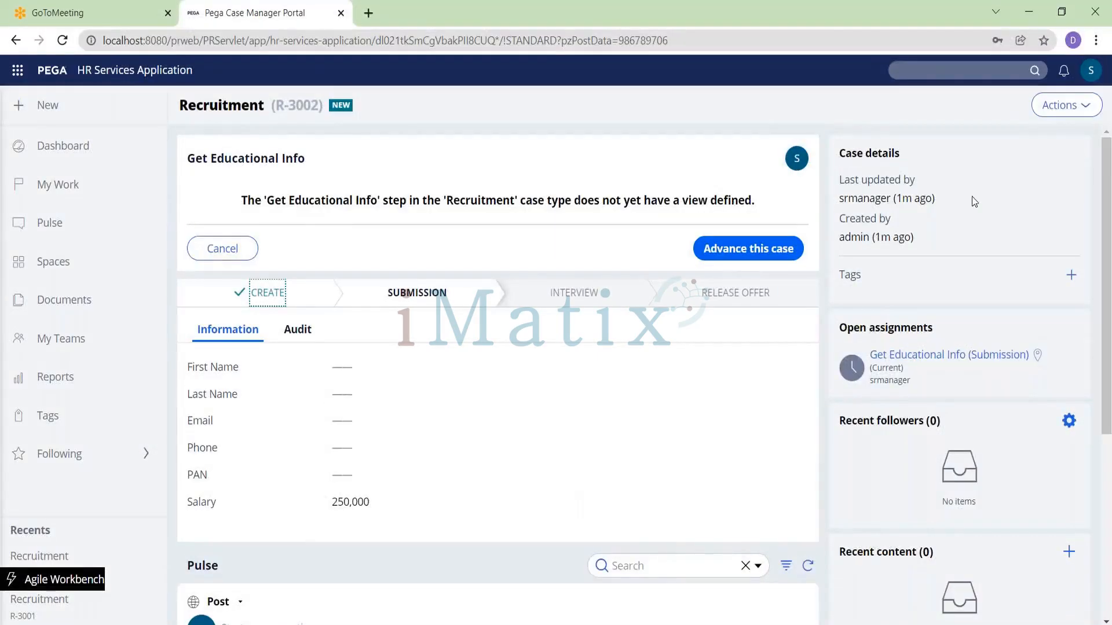
pyautogui.click(1091, 78)
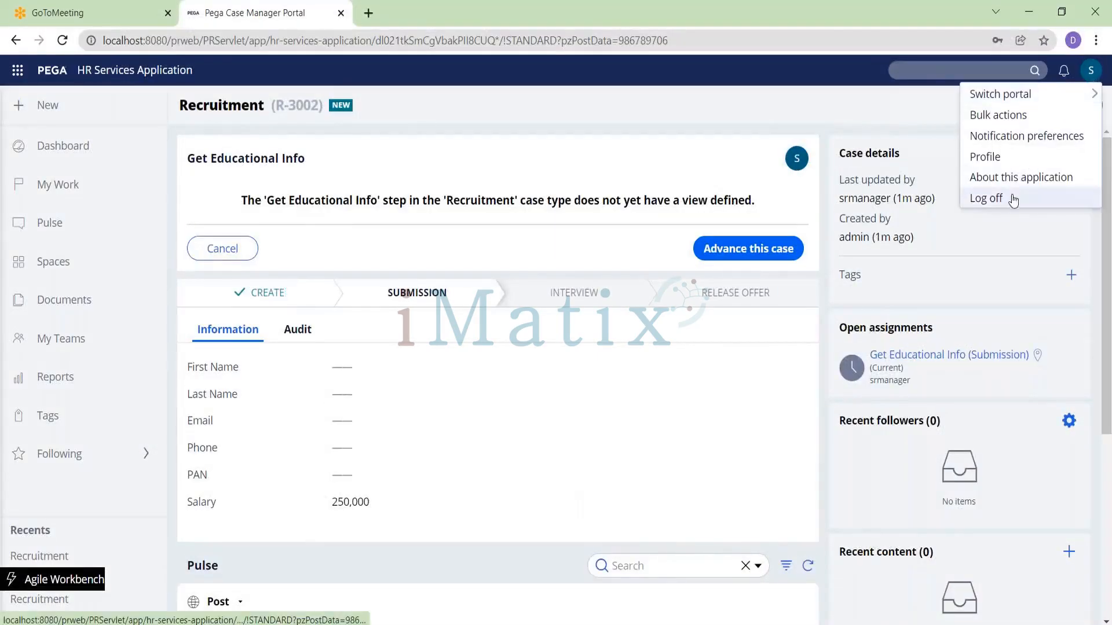
pyautogui.click(1010, 197)
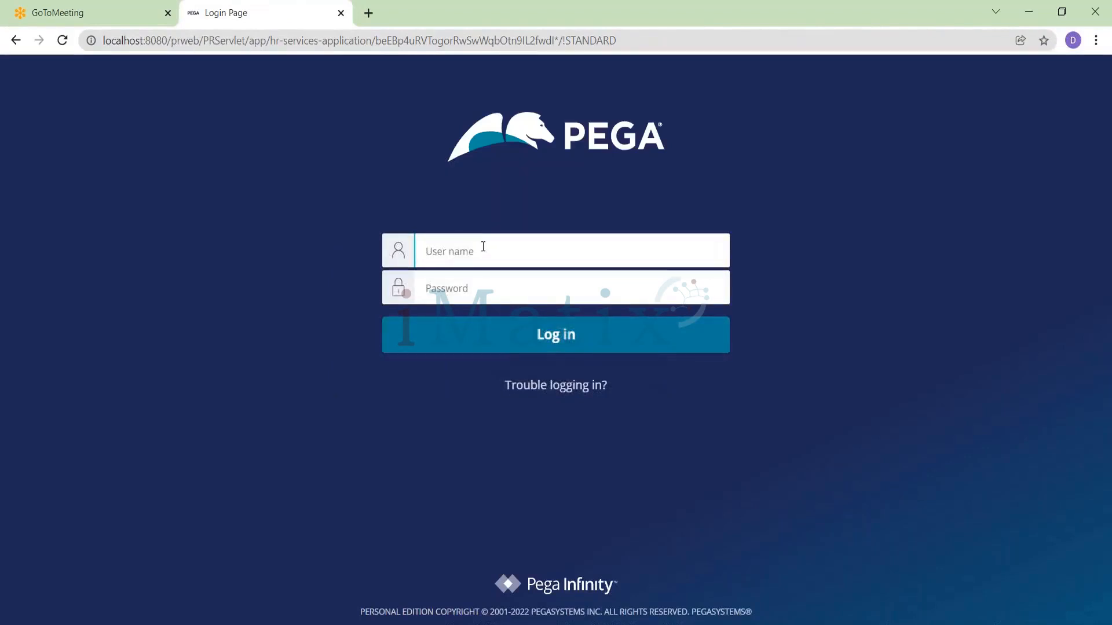
# Step: Log in as manager@hr, entering the account password
pyautogui.write('mana')
pyautogui.press('Down')
pyautogui.press('Down')
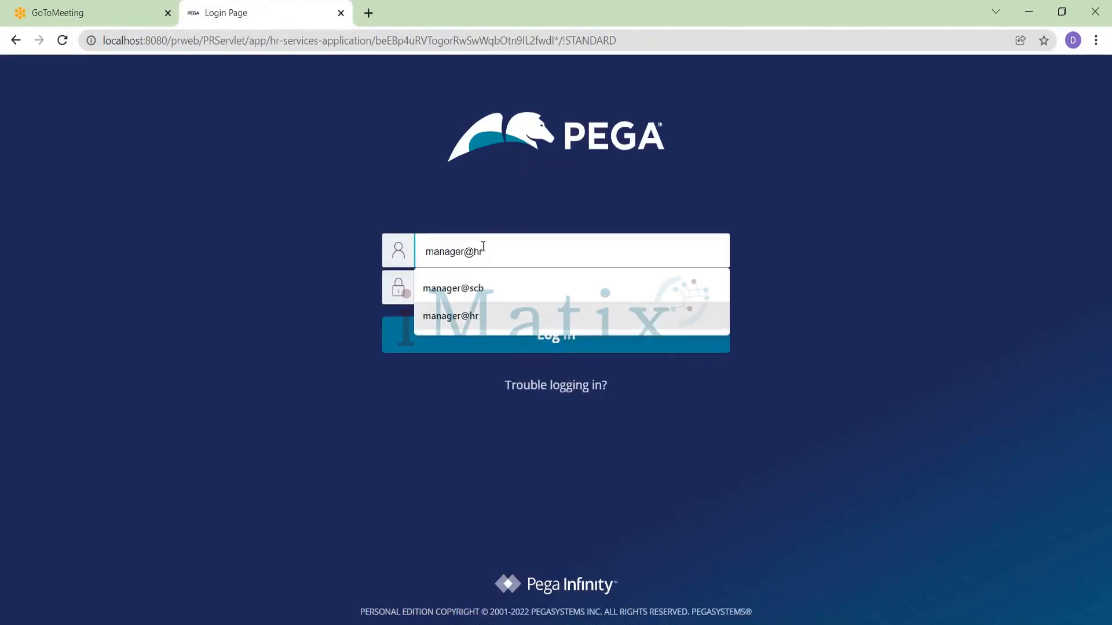
pyautogui.press('Return')
pyautogui.press('Tab')
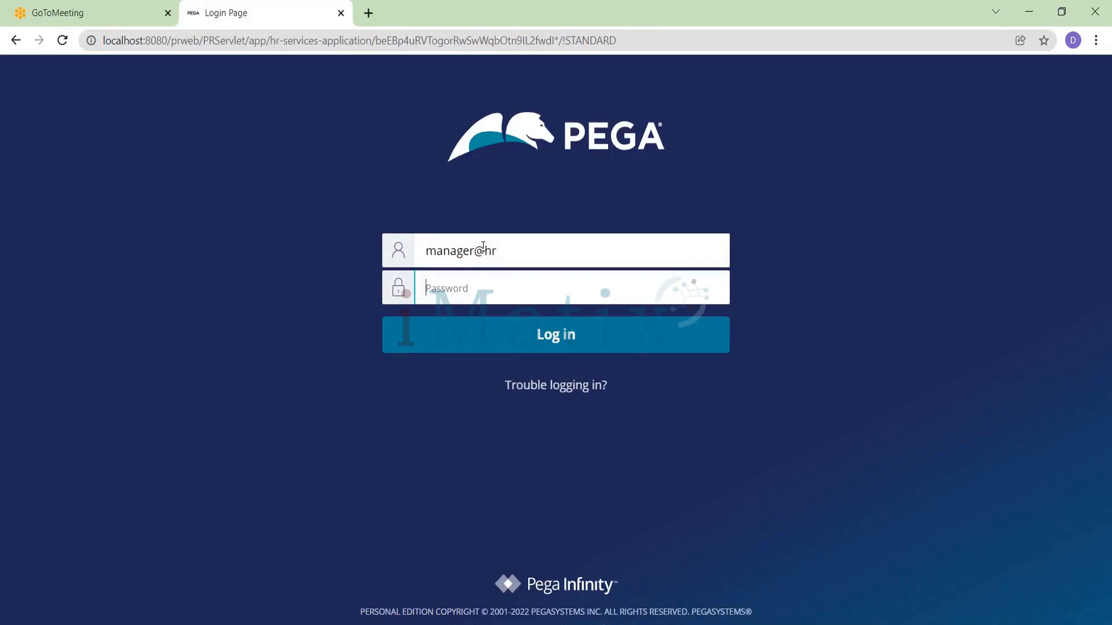
pyautogui.write('rules')
pyautogui.press('Return')
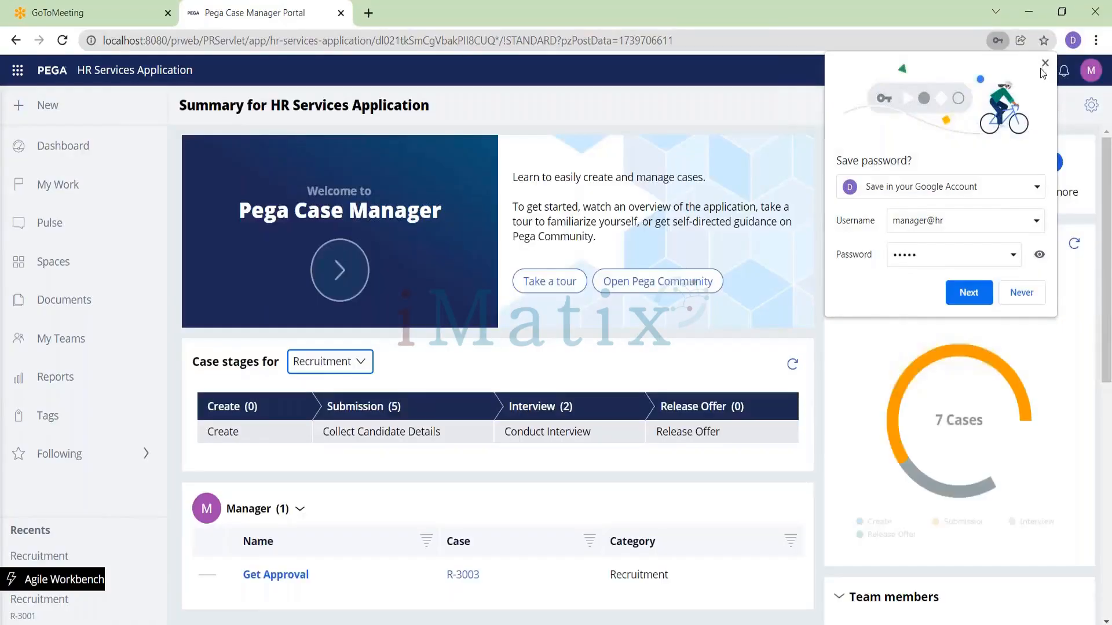
# Step: Open the Get Approval assignment for case R-3003 and approve it
pyautogui.click(1045, 64)
pyautogui.scroll(-3, 417, 402)
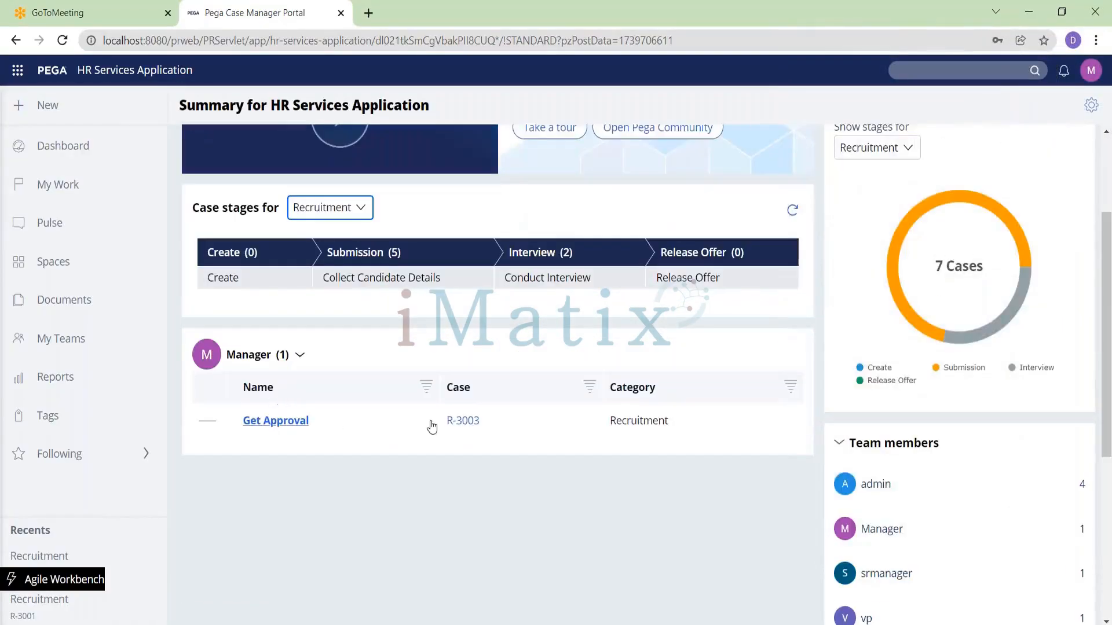
pyautogui.click(465, 423)
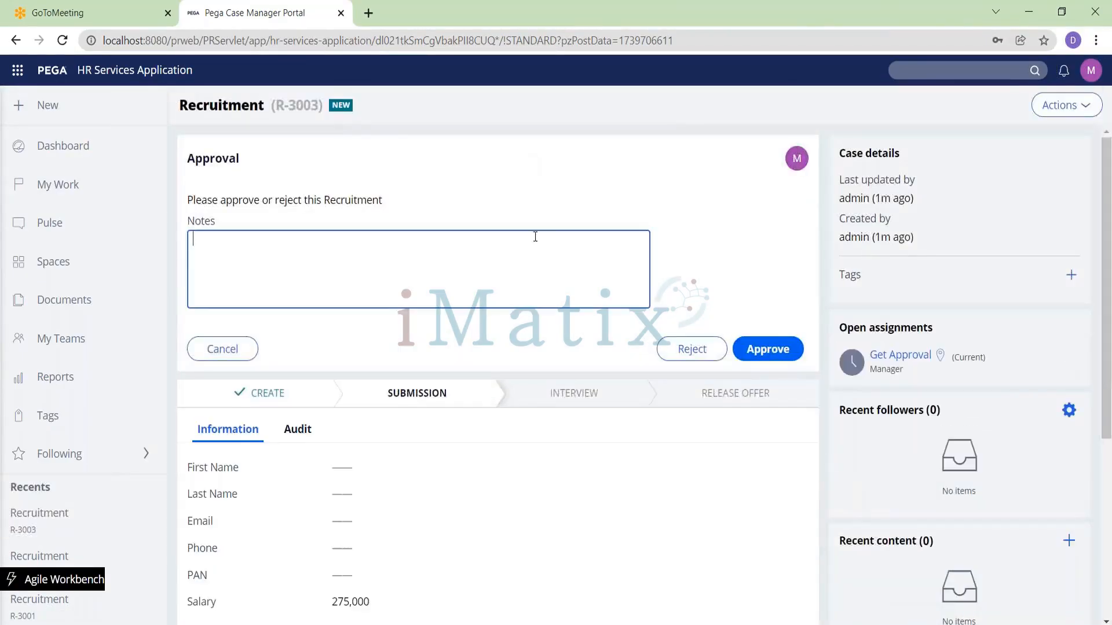
pyautogui.click(769, 349)
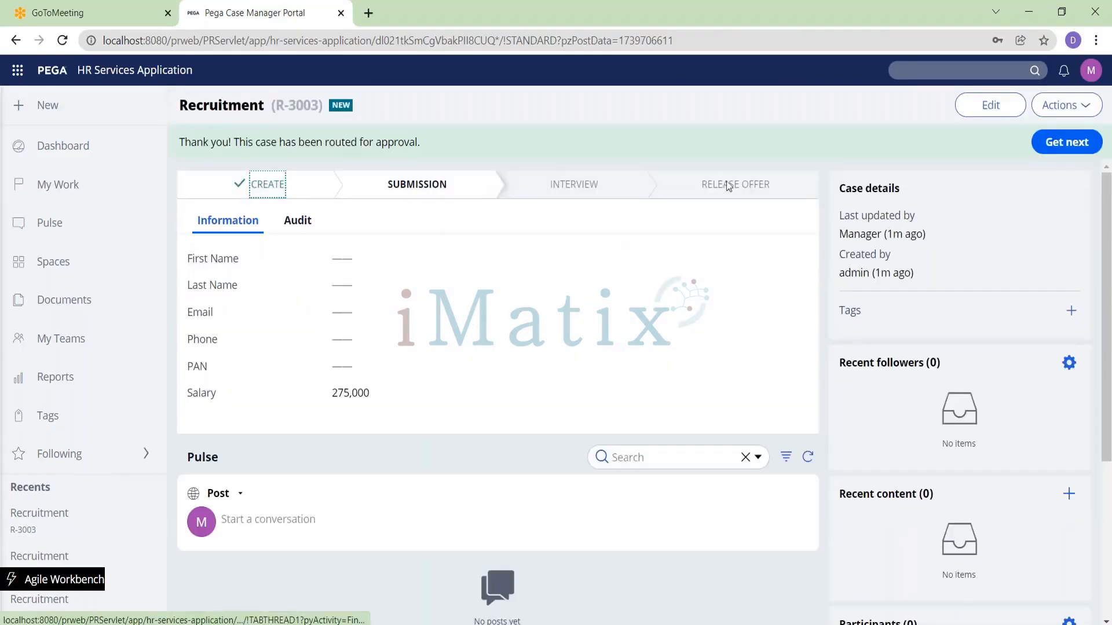
# Step: Log off and log in as srmanager@hr, entering the account password
pyautogui.click(1086, 76)
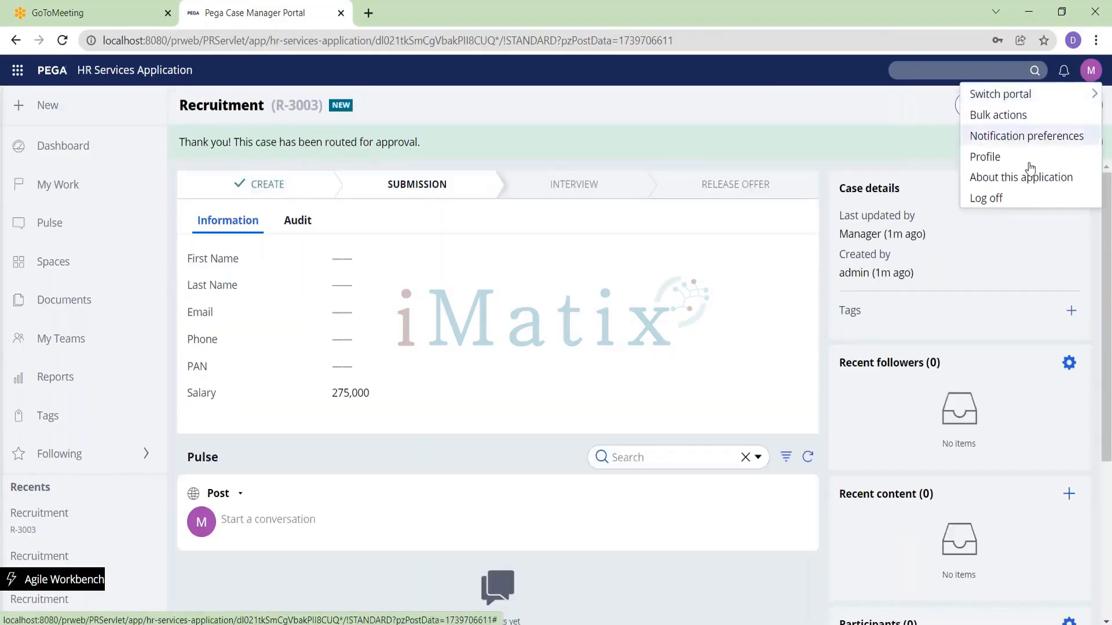
pyautogui.click(1022, 199)
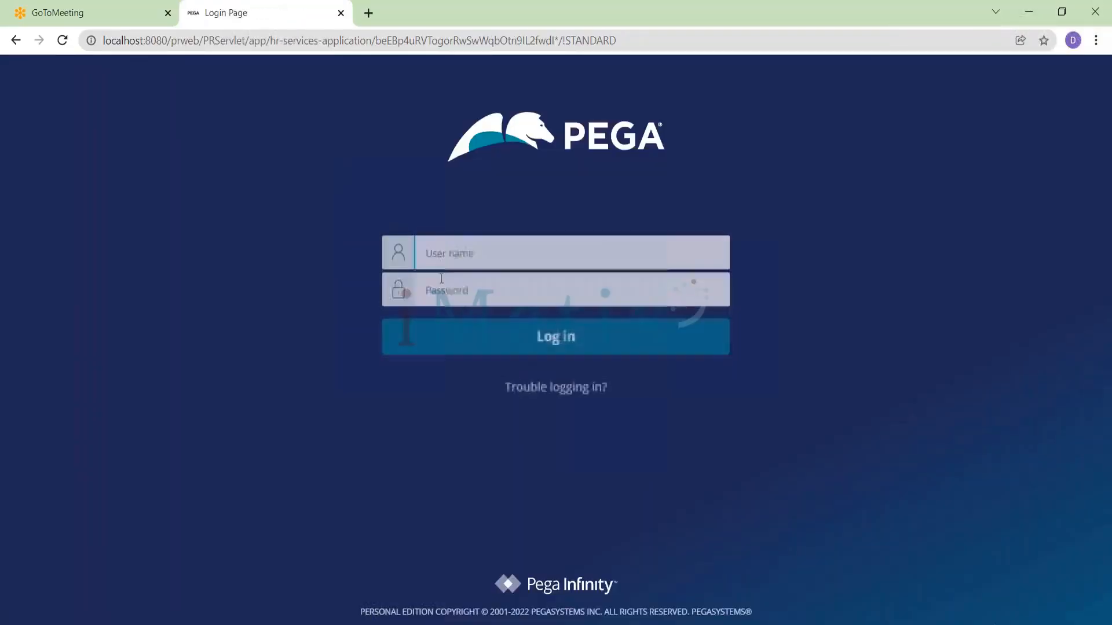
pyautogui.click(487, 253)
pyautogui.write('srmanager@scb')
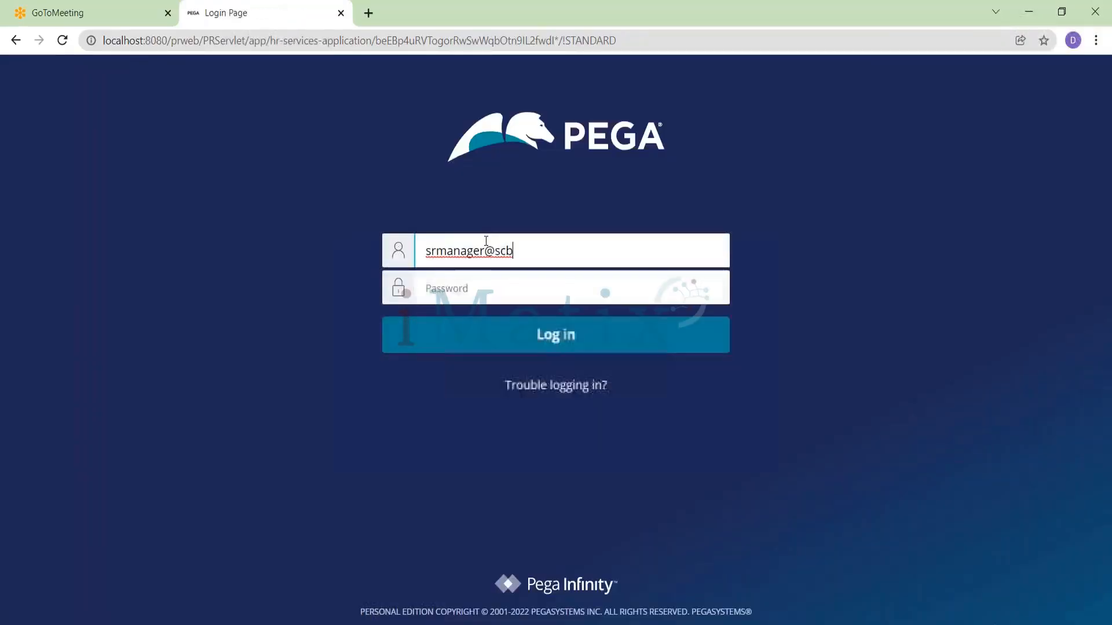
pyautogui.press('BackSpace')
pyautogui.press('BackSpace')
pyautogui.press('BackSpace')
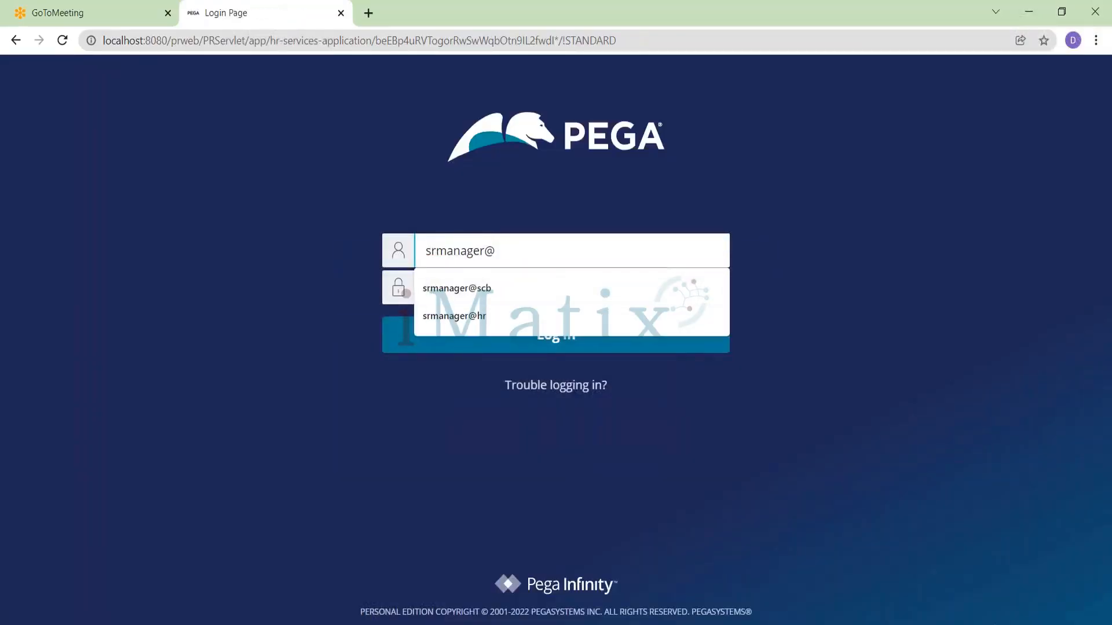
pyautogui.write('hr')
pyautogui.press('Tab')
pyautogui.write('rules')
pyautogui.press('Return')
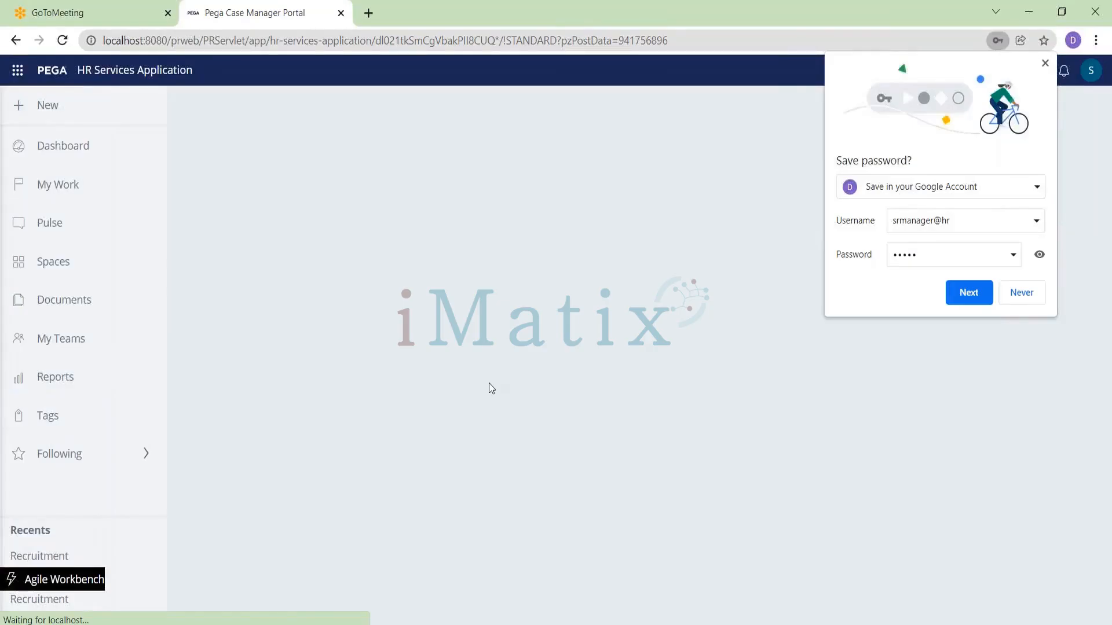
# Step: Open the Get Approval assignment for case R-3003
pyautogui.scroll(-2, 324, 452)
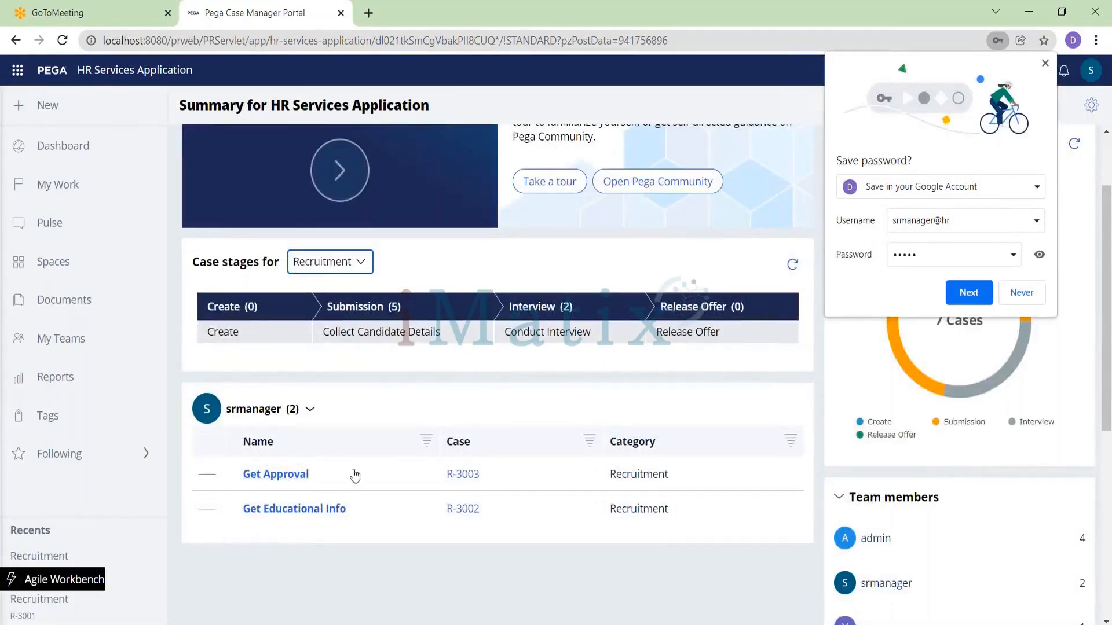
pyautogui.click(294, 477)
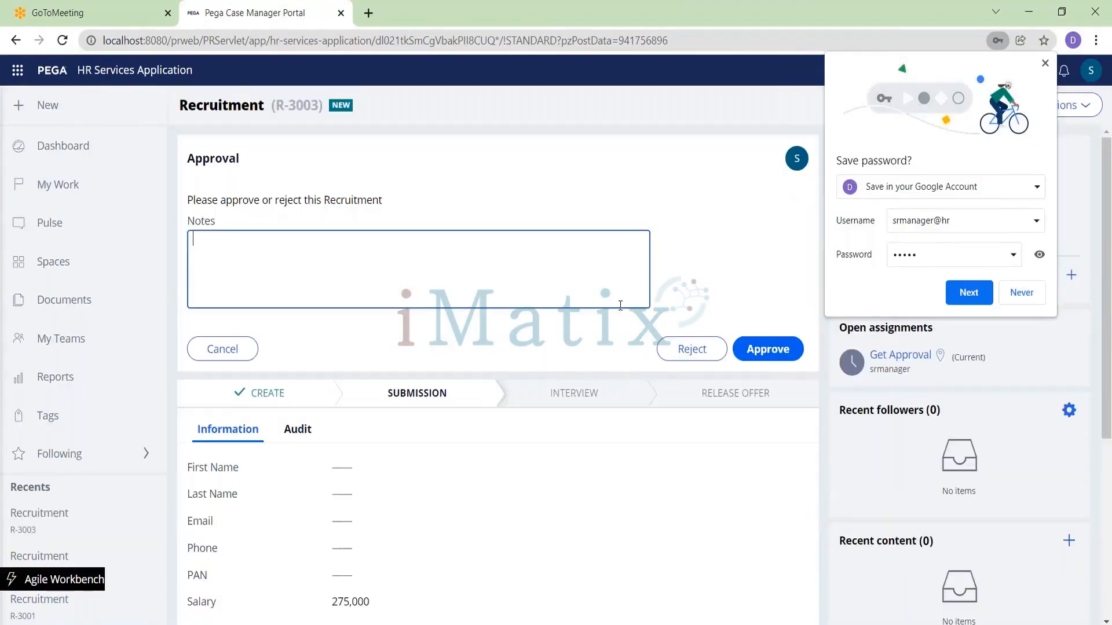
# Step: Approve the senior manager's Get Approval assignment for case R-3003 and dismiss the browser's save-password prompt
pyautogui.click(752, 347)
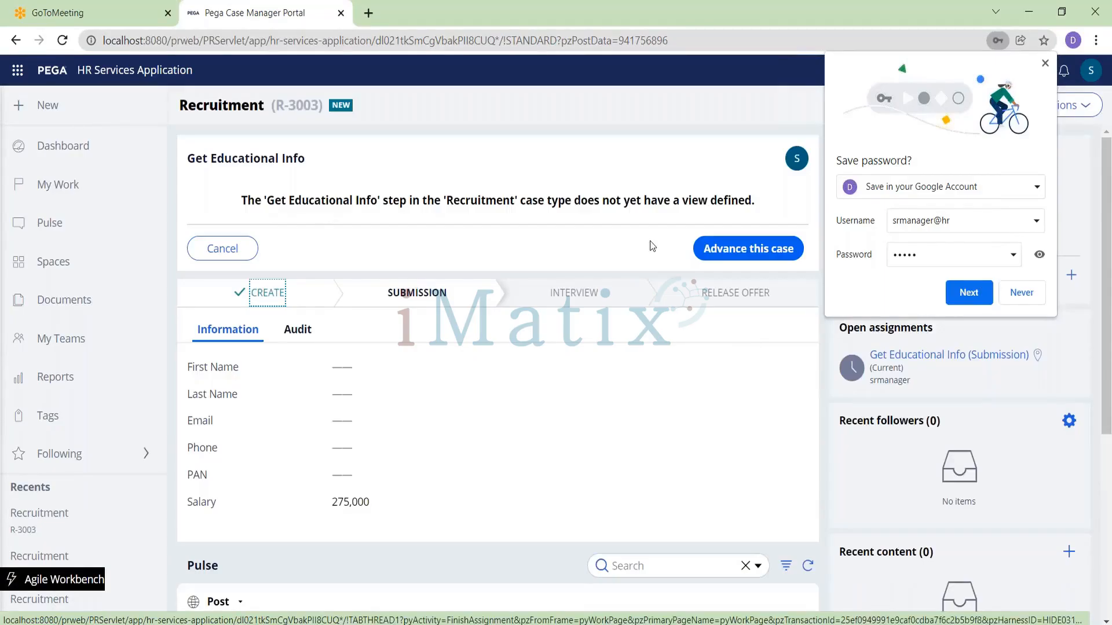
pyautogui.click(1045, 63)
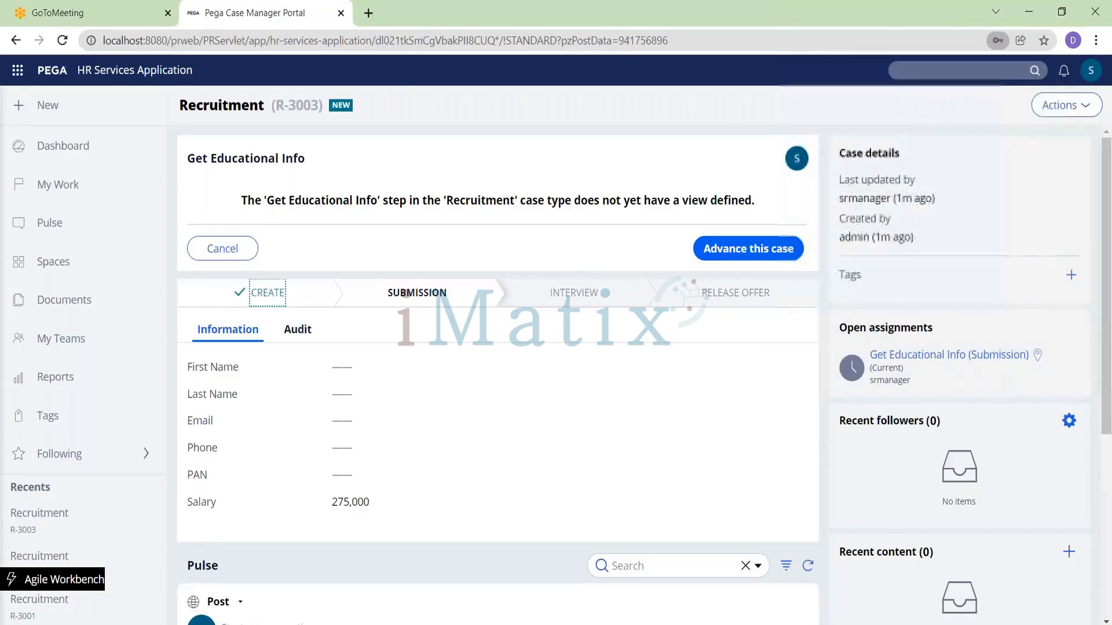
pyautogui.hotkey('alt', 'Tab')
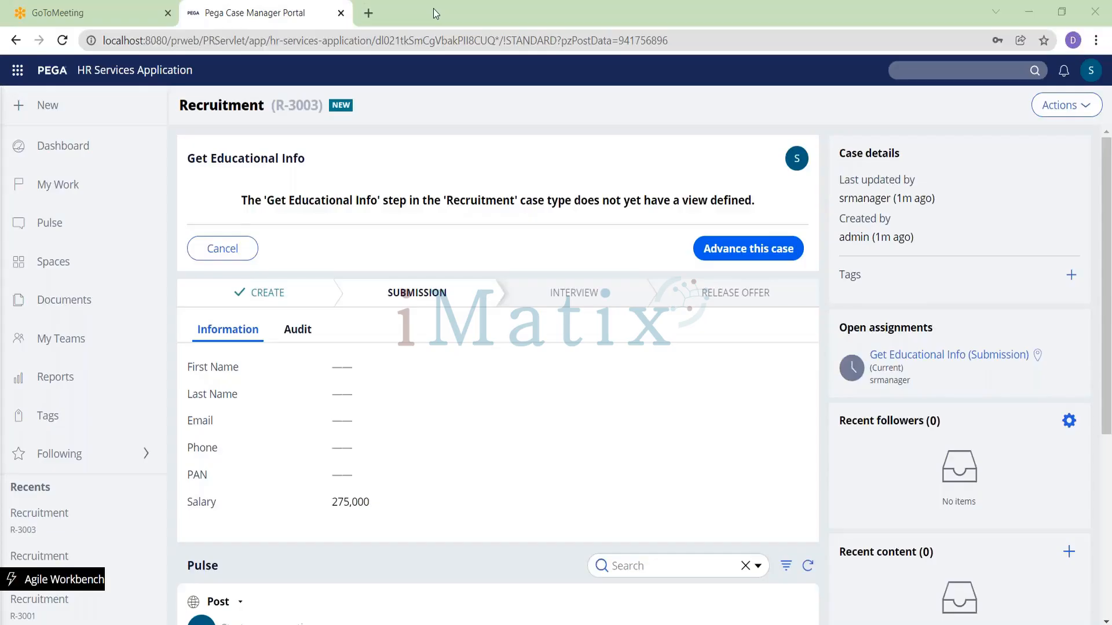
# Step: Switch to Dev Studio and examine the Approvals step's decision table and page list property settings in the Recruitment case type
pyautogui.hotkey('alt', 'Tab')
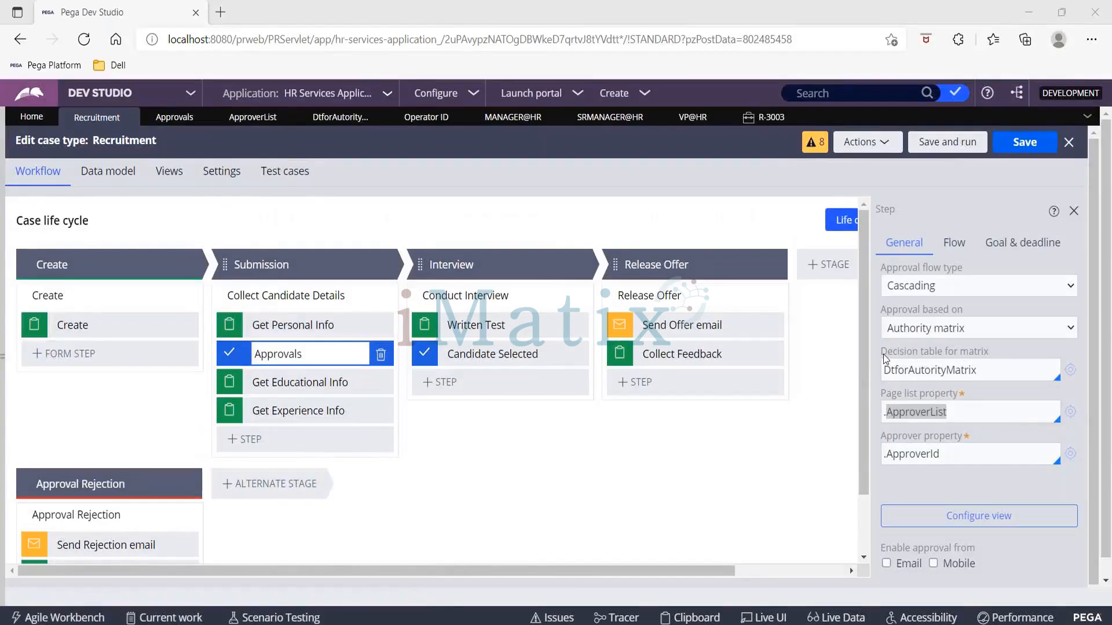
pyautogui.moveTo(881, 353); pyautogui.dragTo(1010, 352)
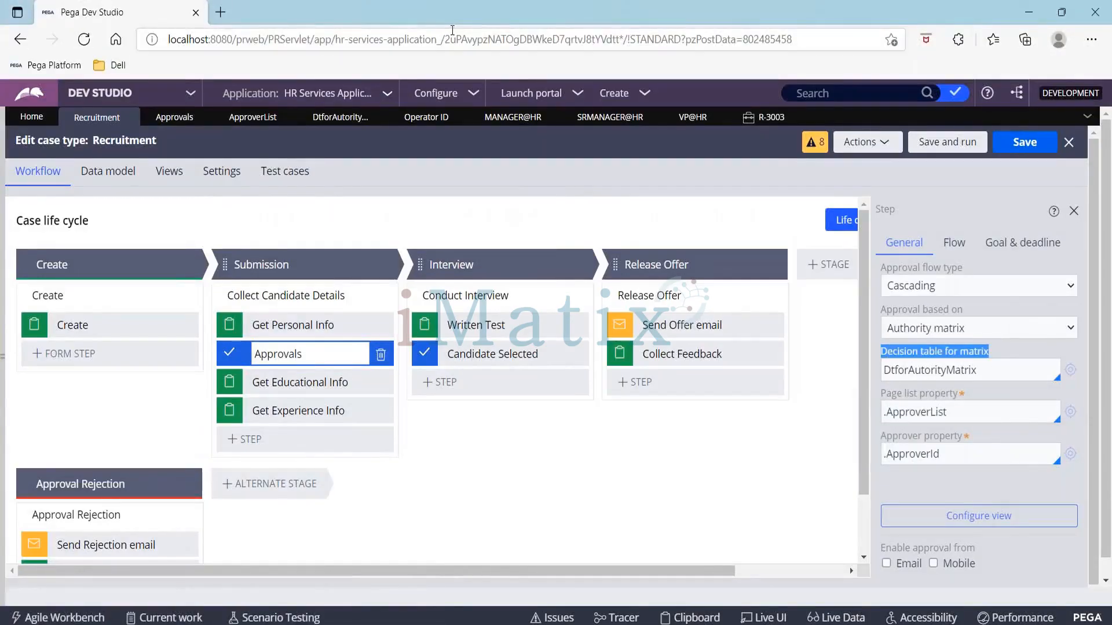
pyautogui.hotkey('alt', 'Tab')
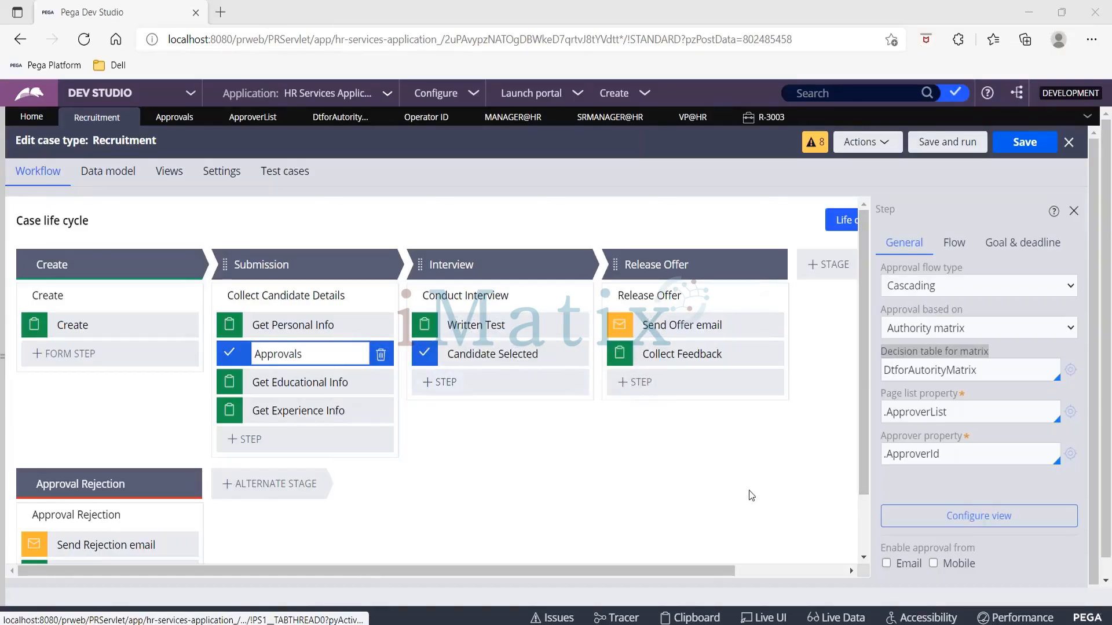
pyautogui.click(306, 354)
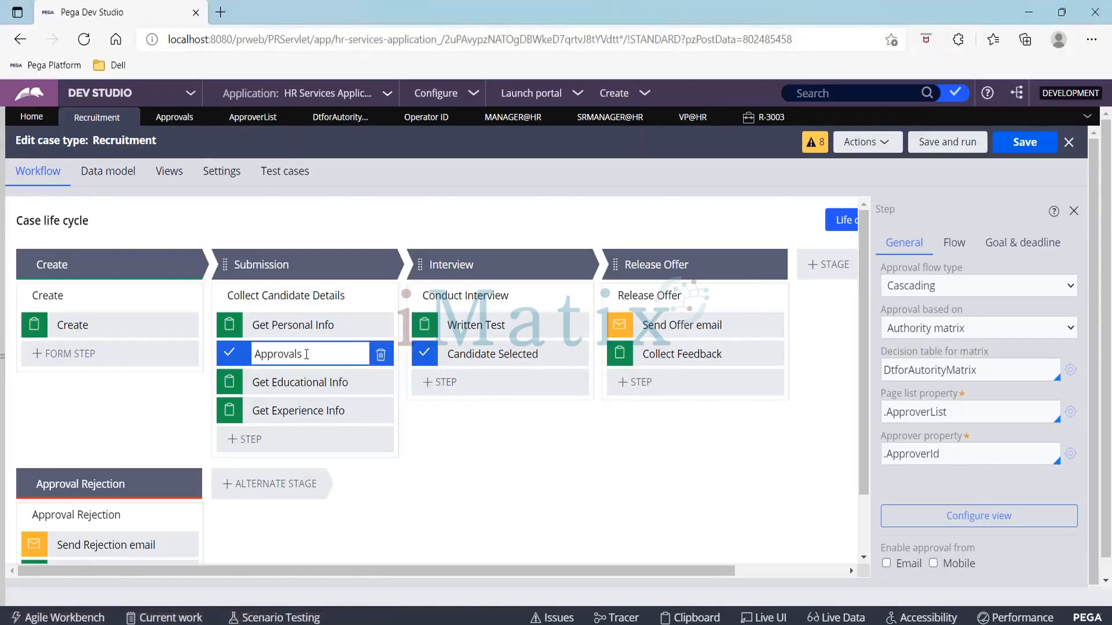
pyautogui.moveTo(885, 412); pyautogui.dragTo(964, 408)
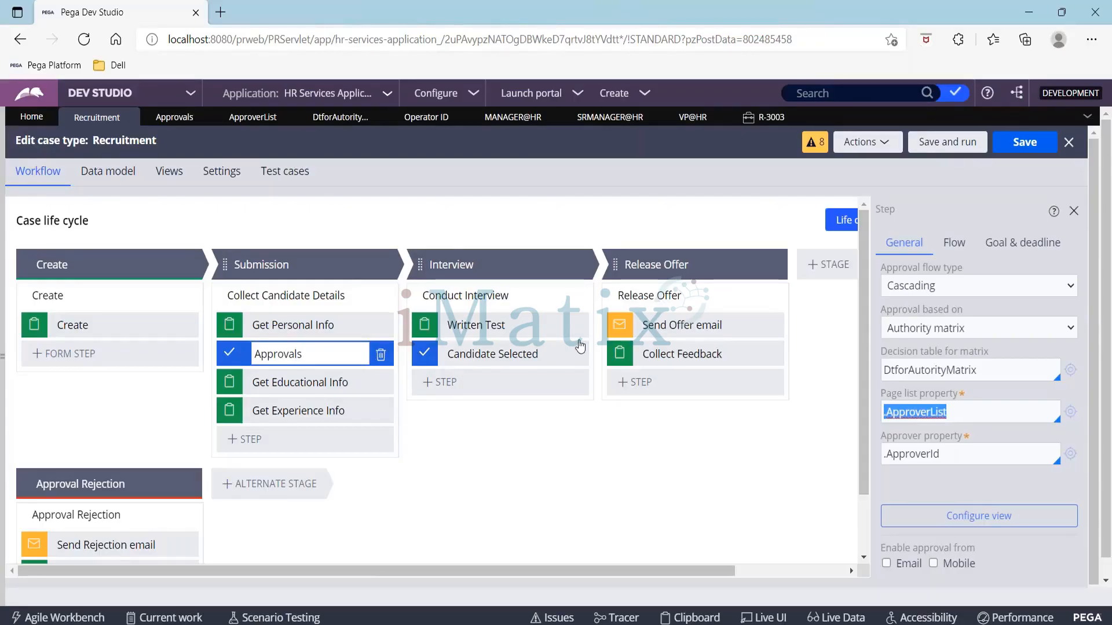
pyautogui.click(288, 324)
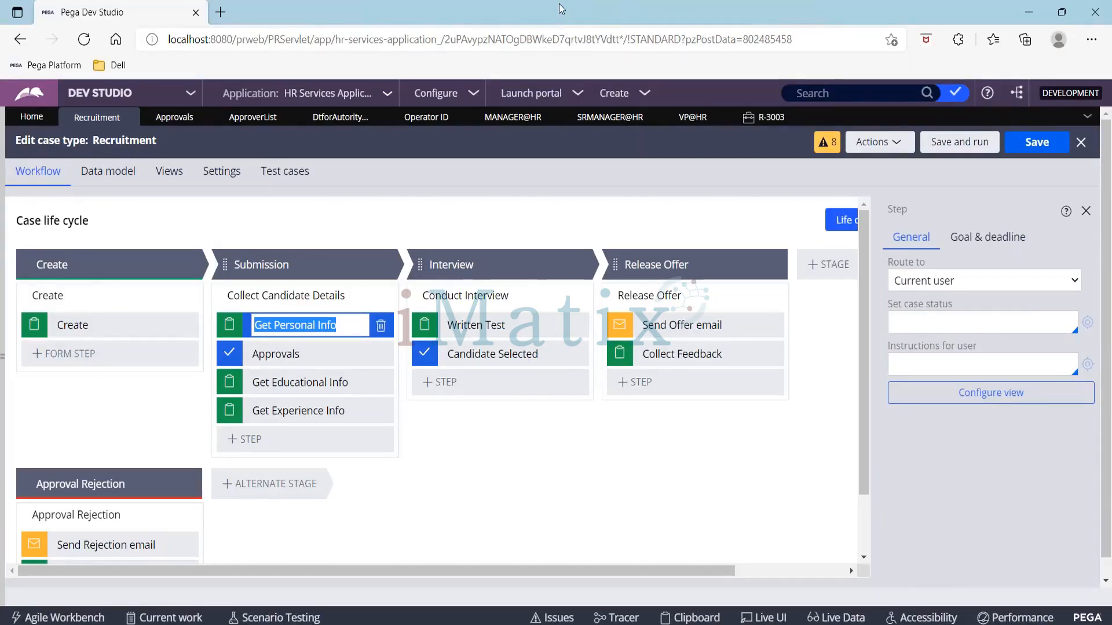
pyautogui.click(430, 14)
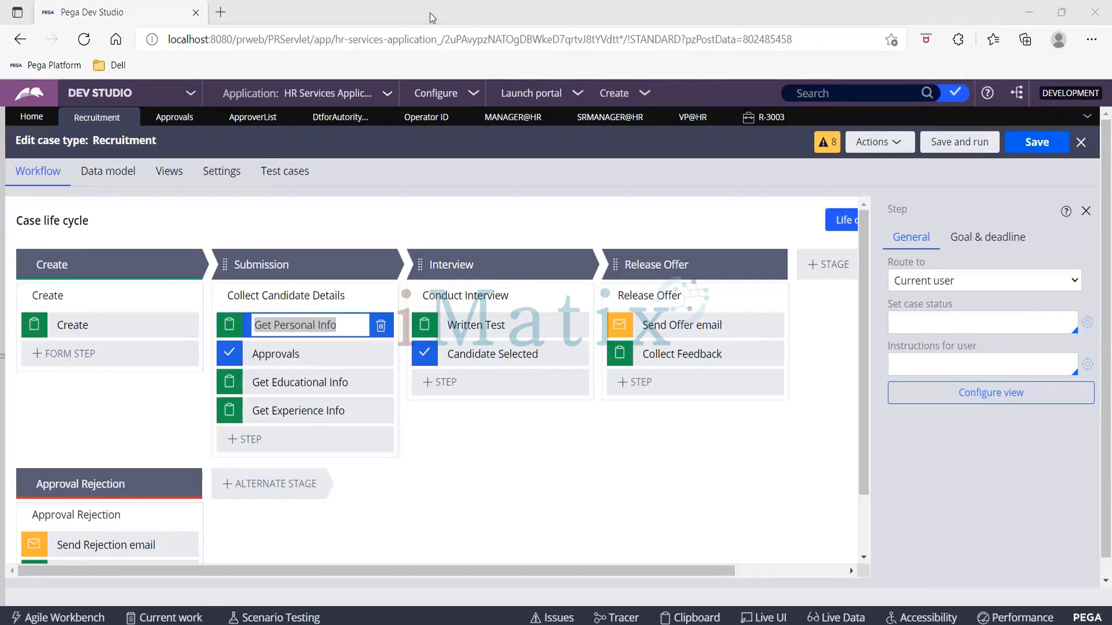